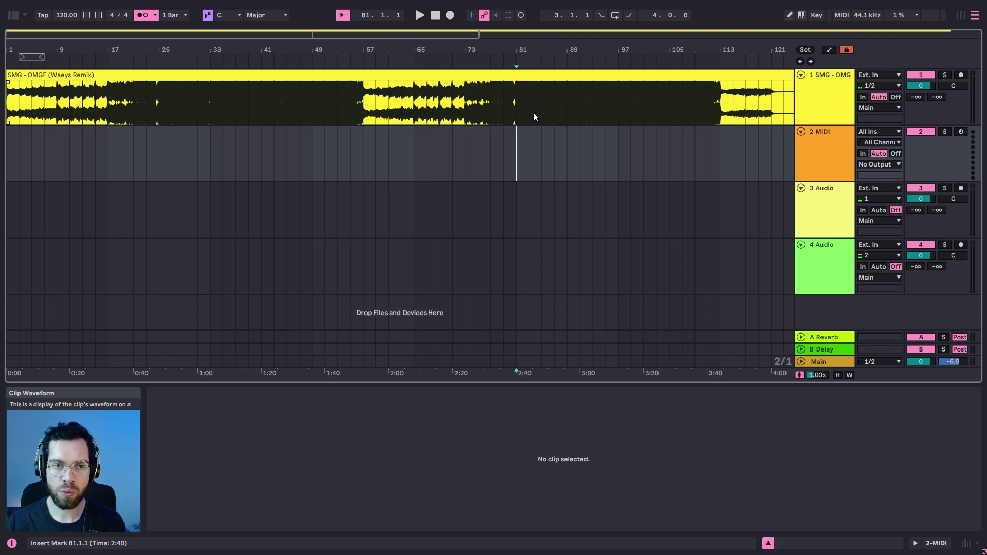
Check the reference song clip's BPM and set the project tempo to 87 BPM to match it
click(535, 75)
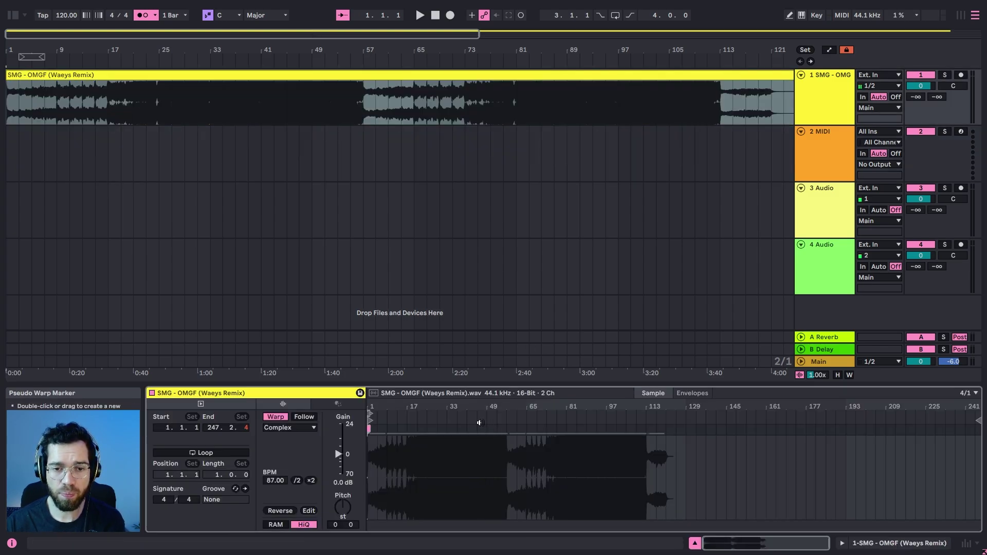
drag(394, 402, 416, 436)
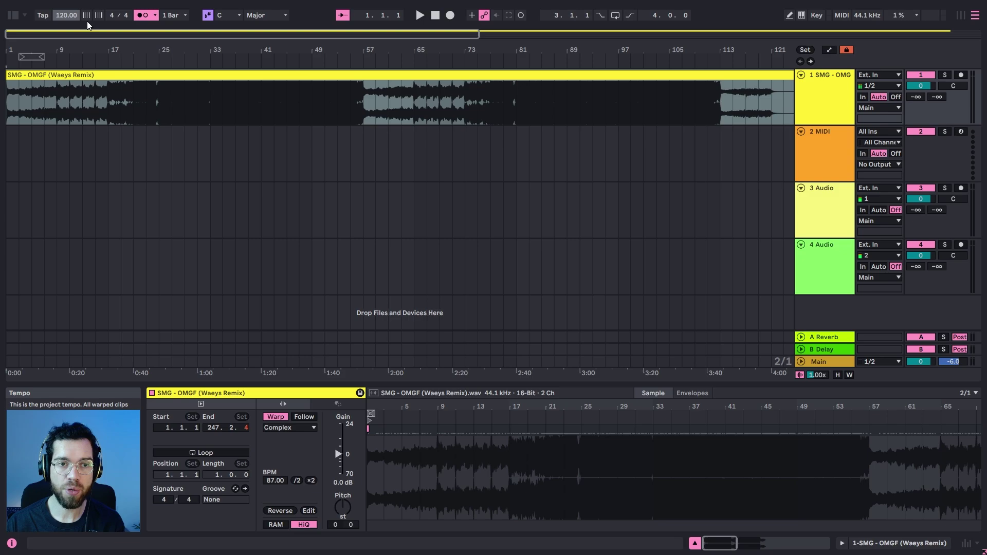
text(87)
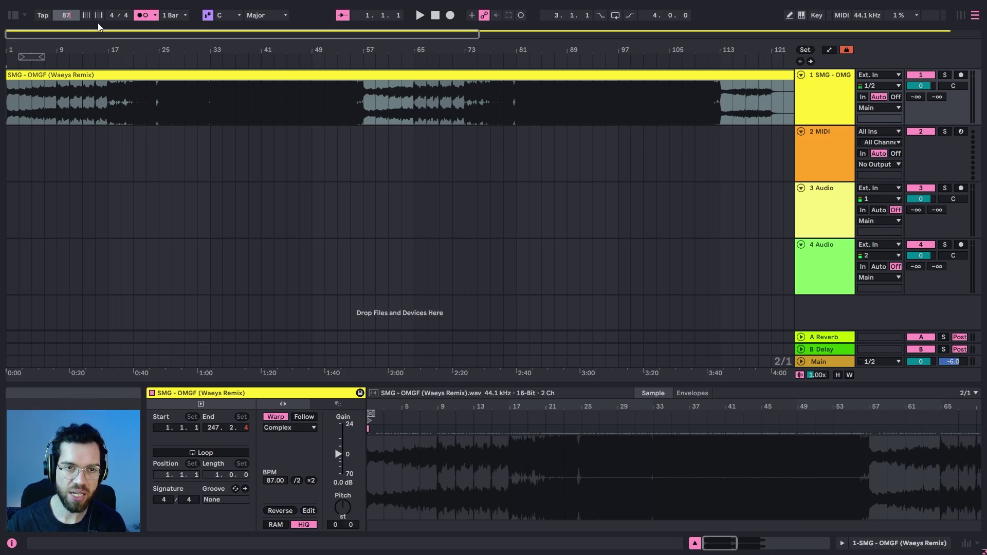
key(Return)
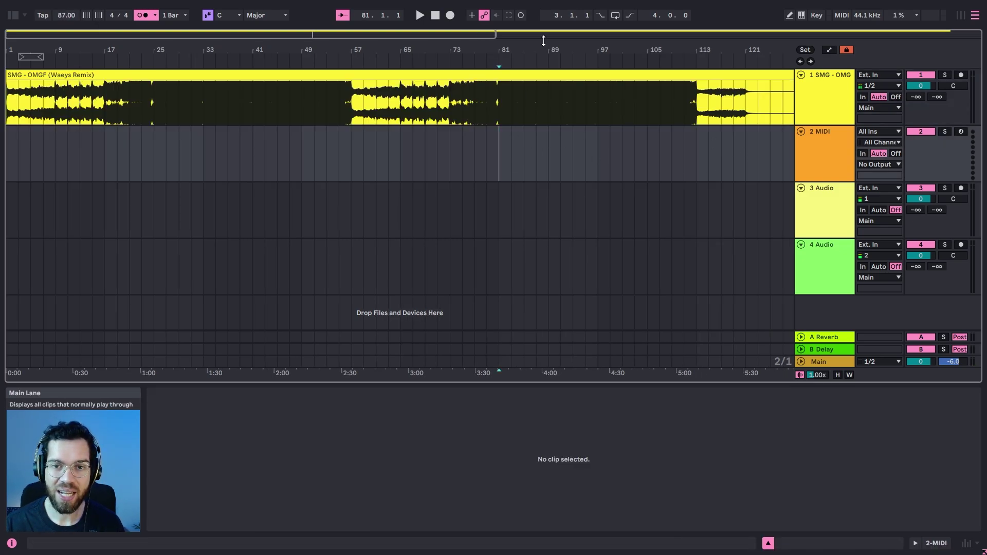
Insert an empty four-bar MIDI clip from bar 81 to bar 85 on the 2 MIDI track
drag(538, 49, 538, 78)
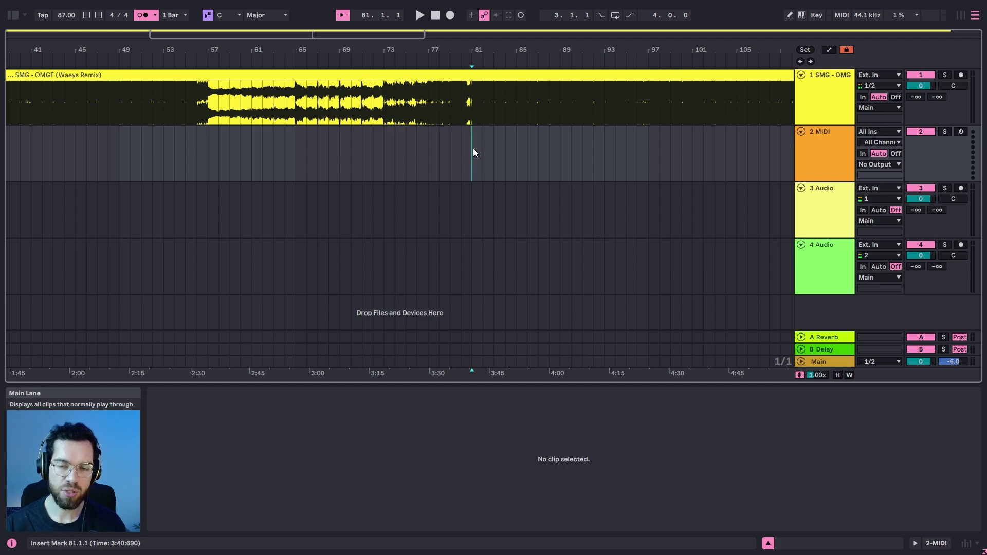
right_click(472, 61)
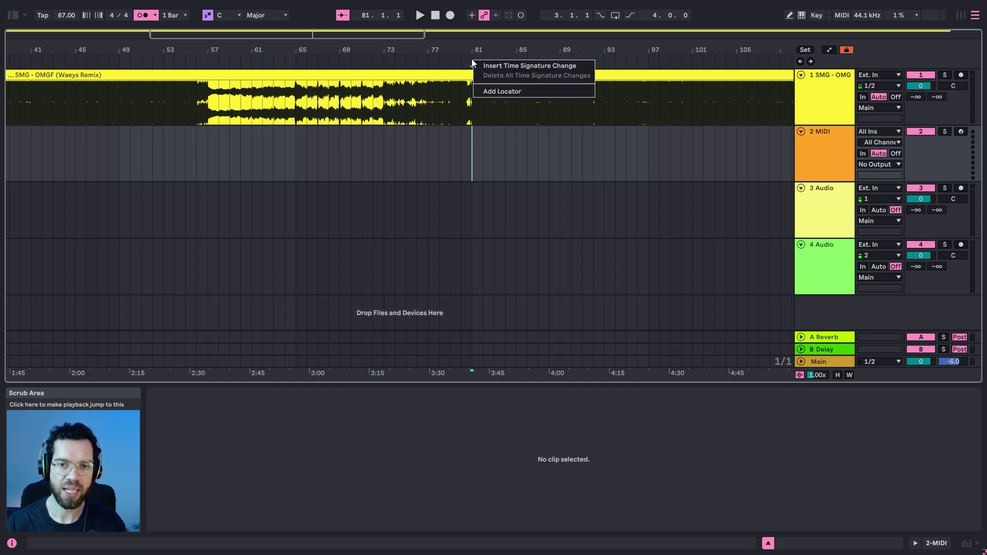
click(481, 143)
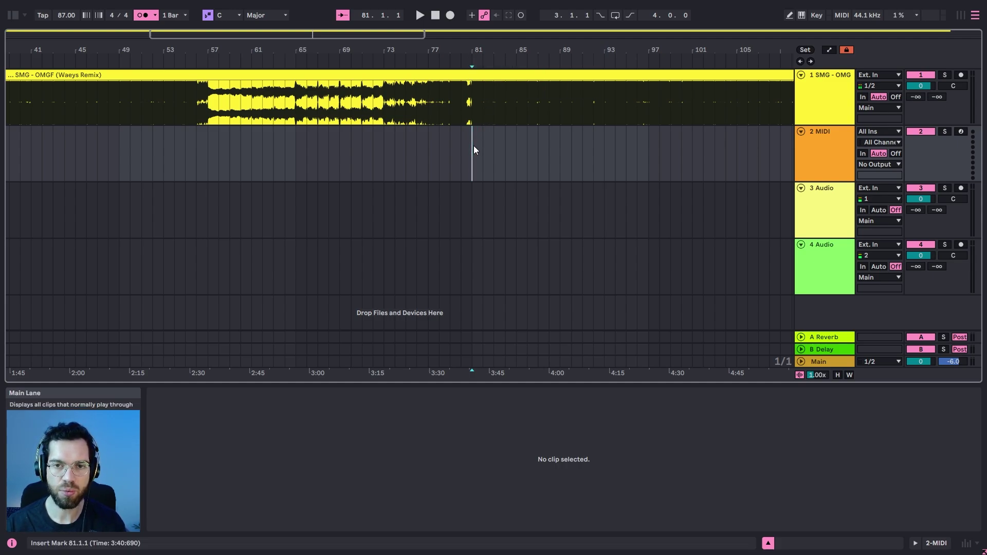
drag(473, 149, 518, 146)
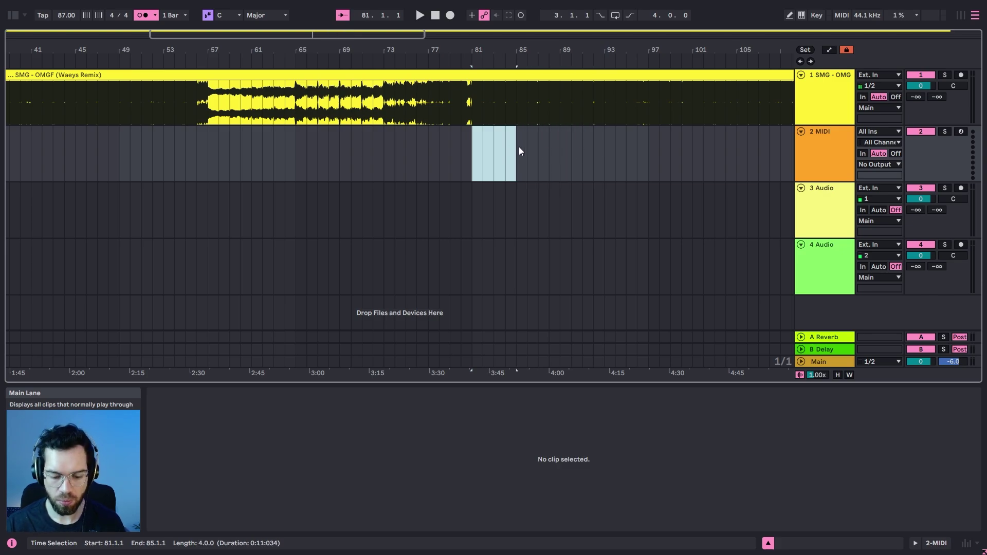
key(ctrl+shift+m)
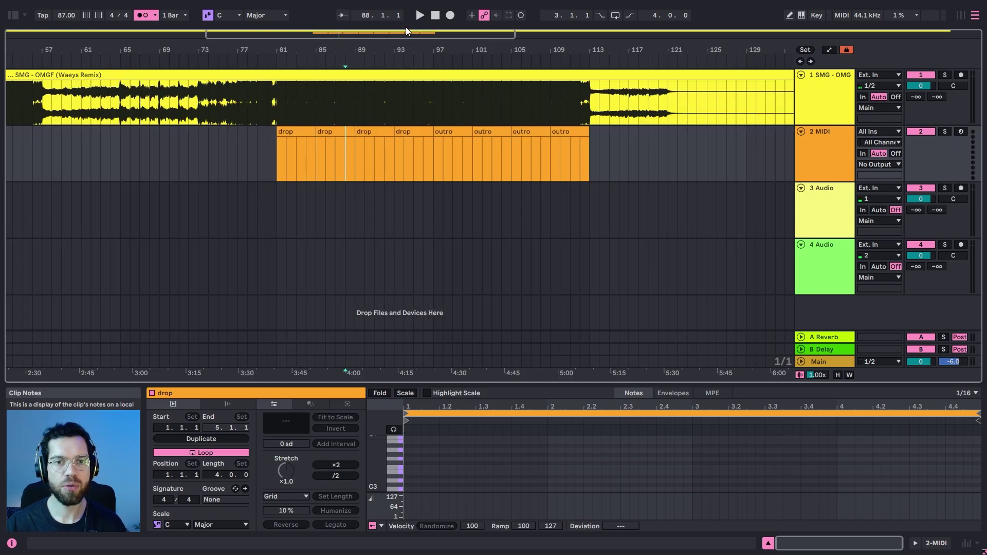
Colour the four outro clips between bars 97 and 113 green
scroll(669, 85, left, 5)
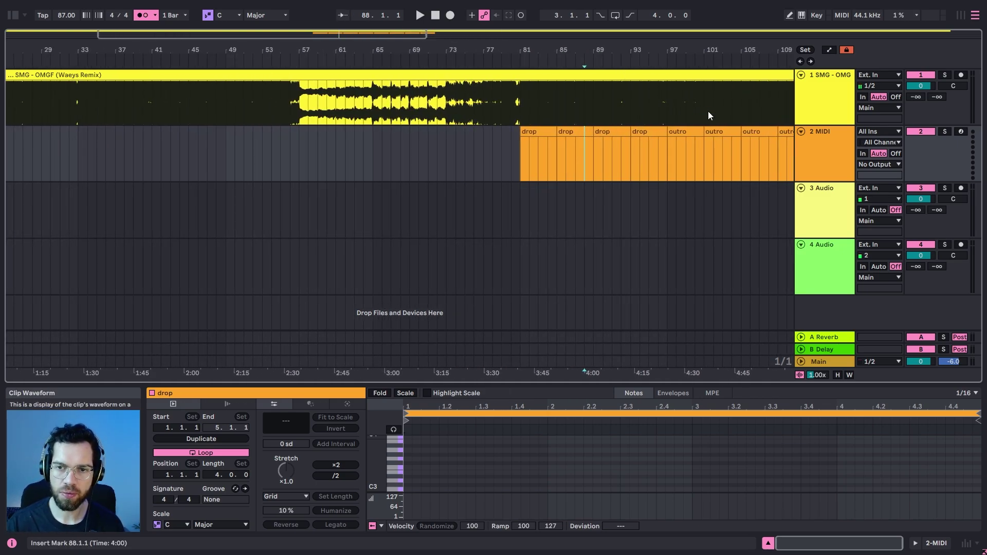
click(647, 128)
click(684, 131)
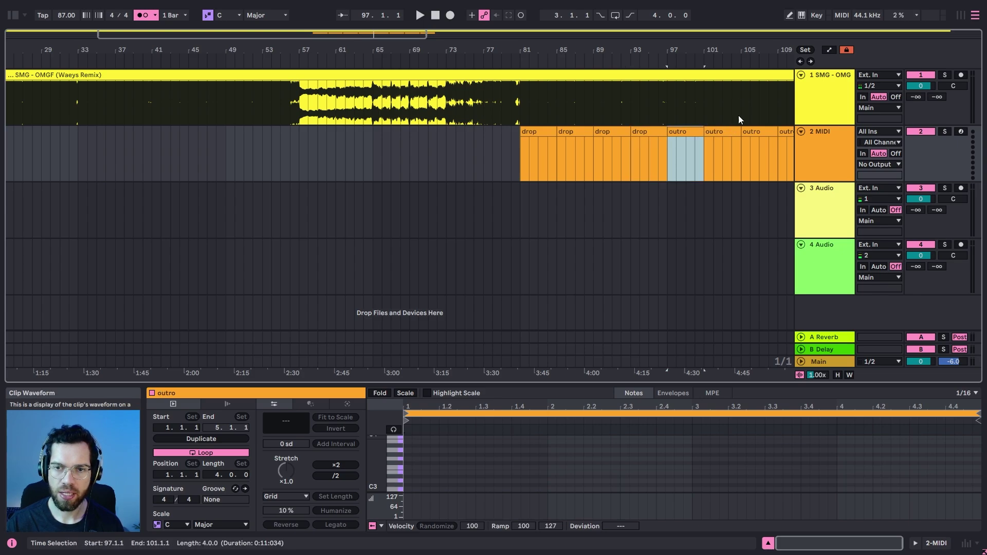
scroll(656, 97, right, 2)
shift+click(700, 128)
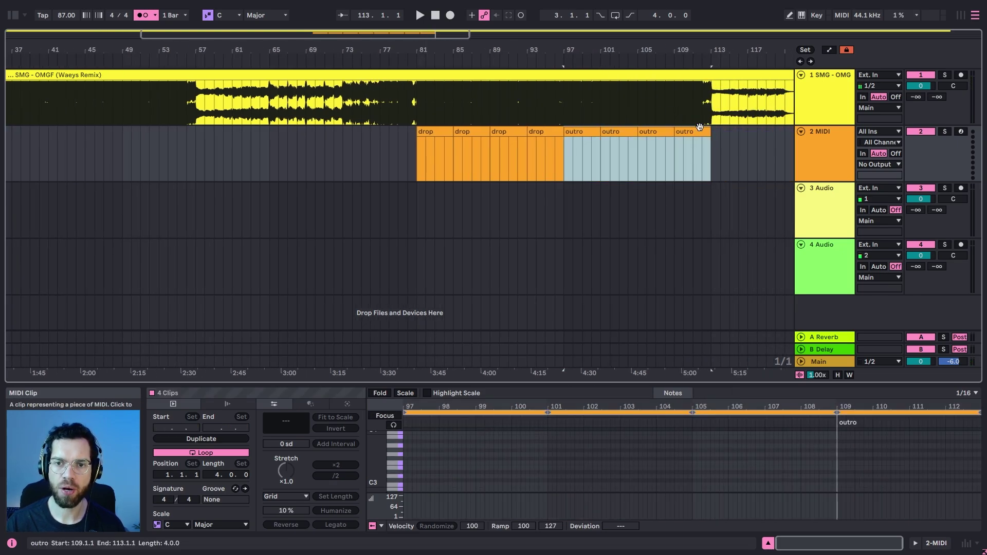
right_click(700, 128)
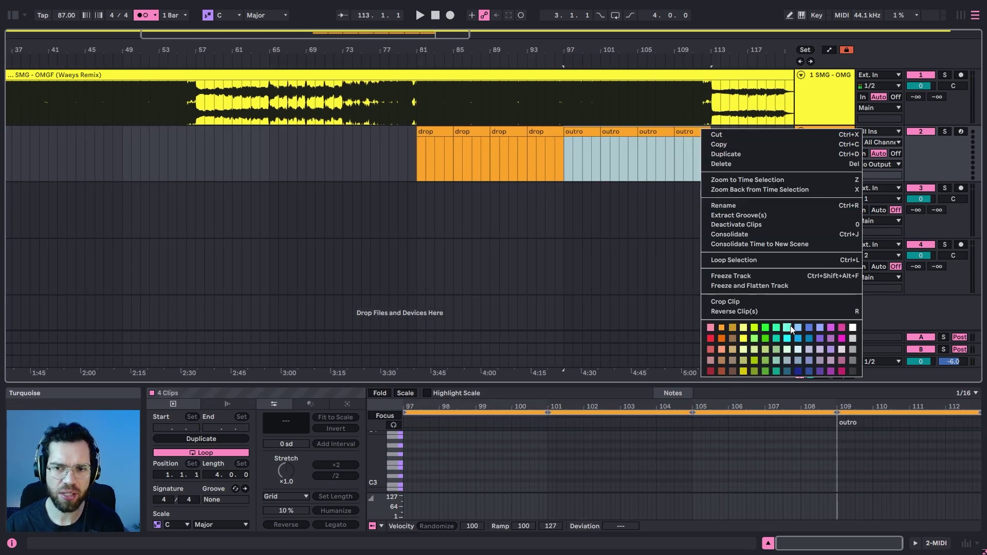
click(775, 327)
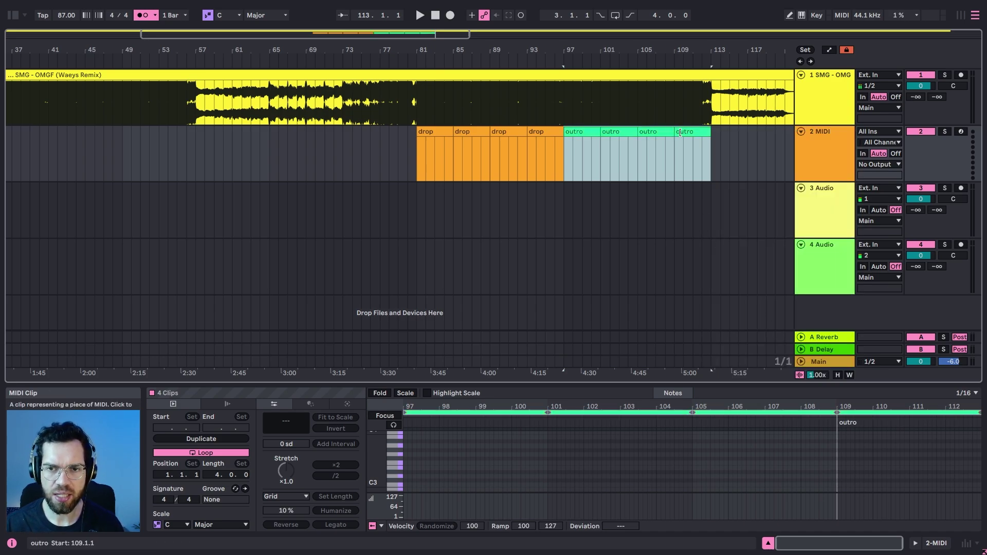
Route the reference song track's output to Ext. Out and lower its volume to -4.6 dB
click(879, 107)
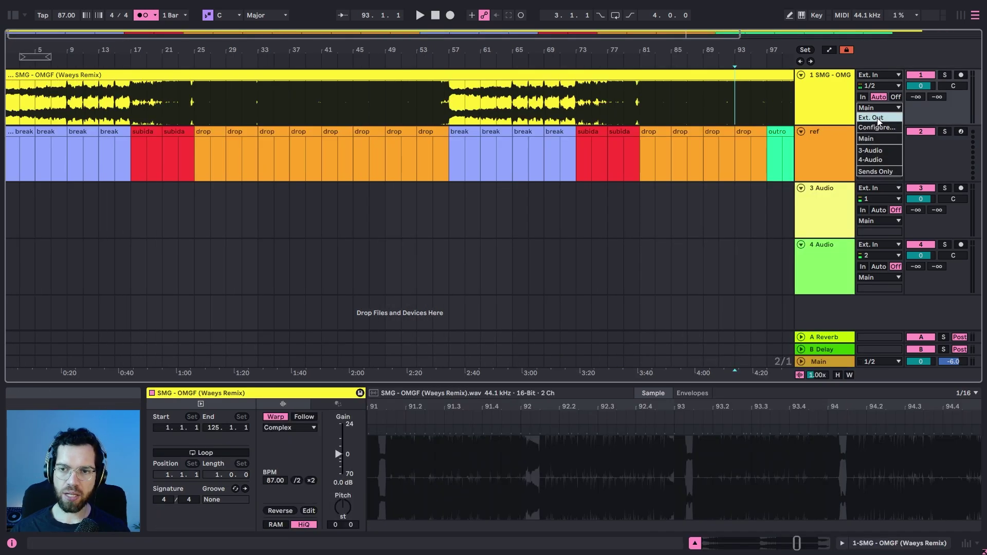
click(878, 118)
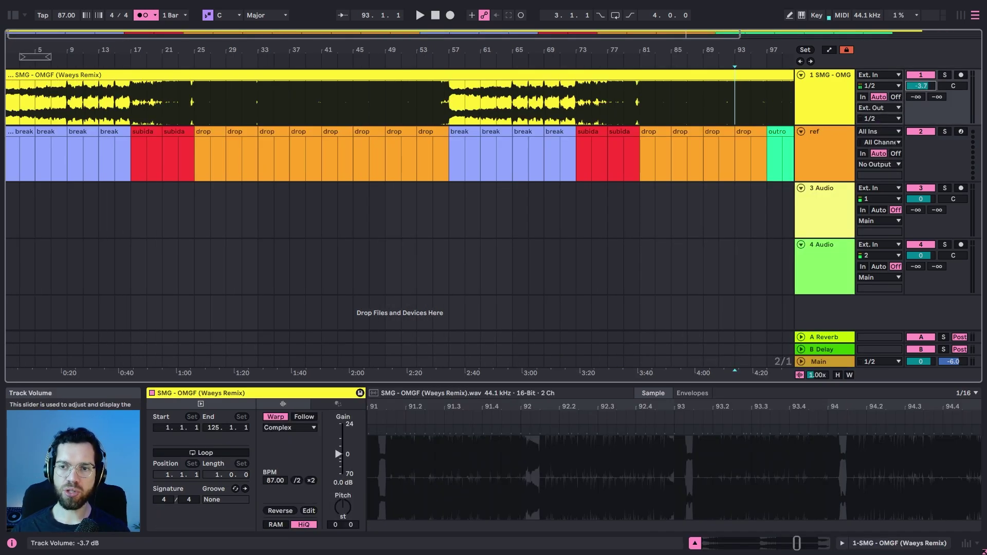
click(644, 104)
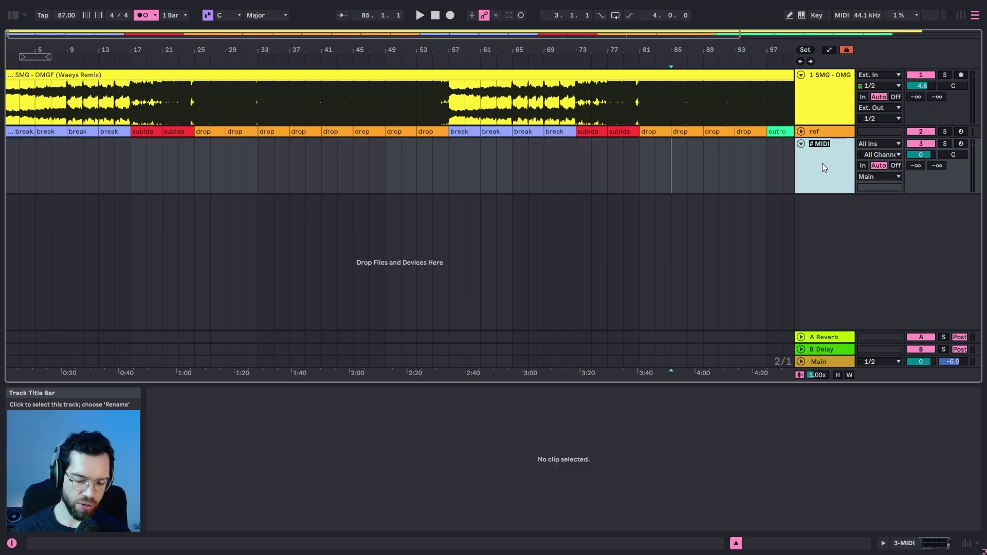
Name the new MIDI track "kick" and browse the Noisia Sample Pack Vol.2 in Splice
text(kick)
key(Return)
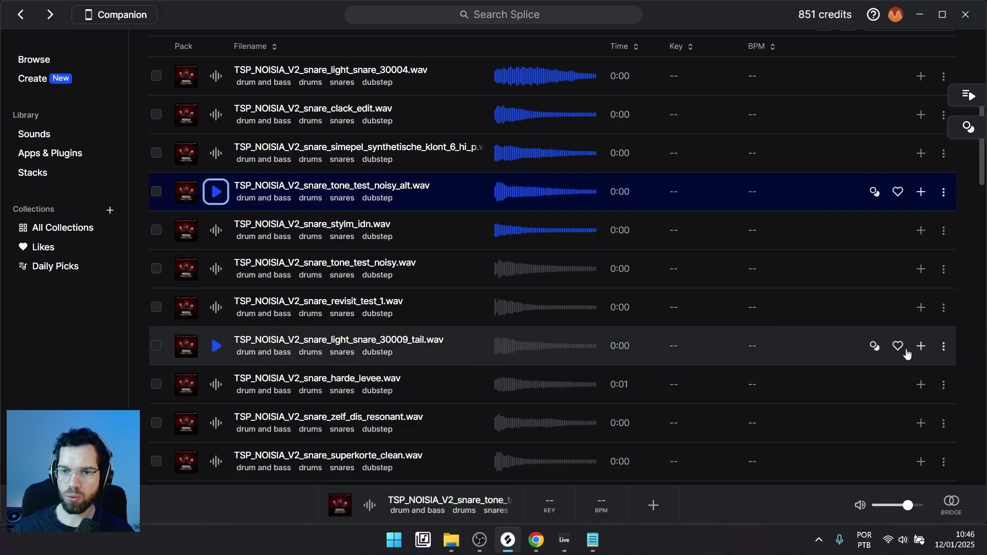
scroll(710, 270, up, 10)
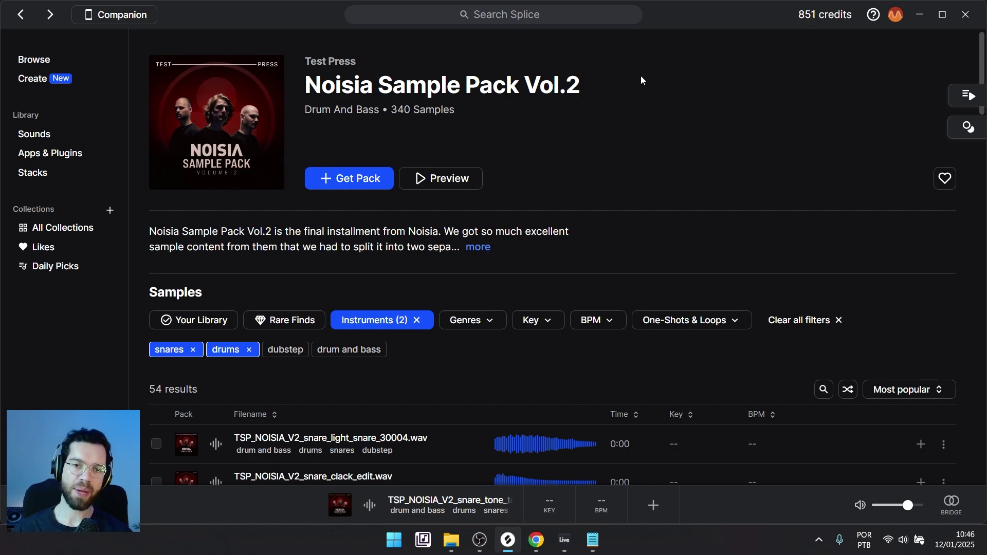
scroll(577, 181, down, 3)
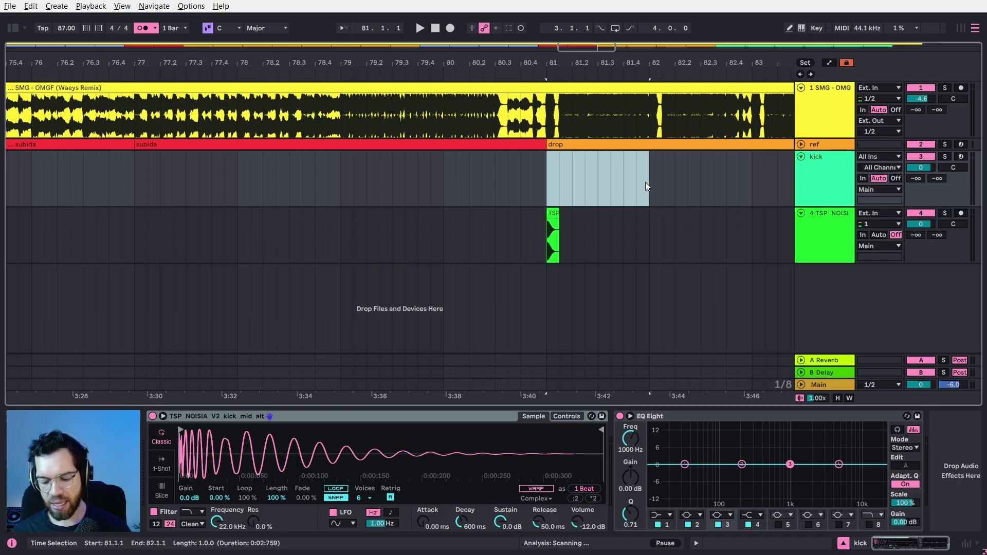
Insert a one-bar MIDI clip at bar 81 on the kick track
key(ctrl+shift+m)
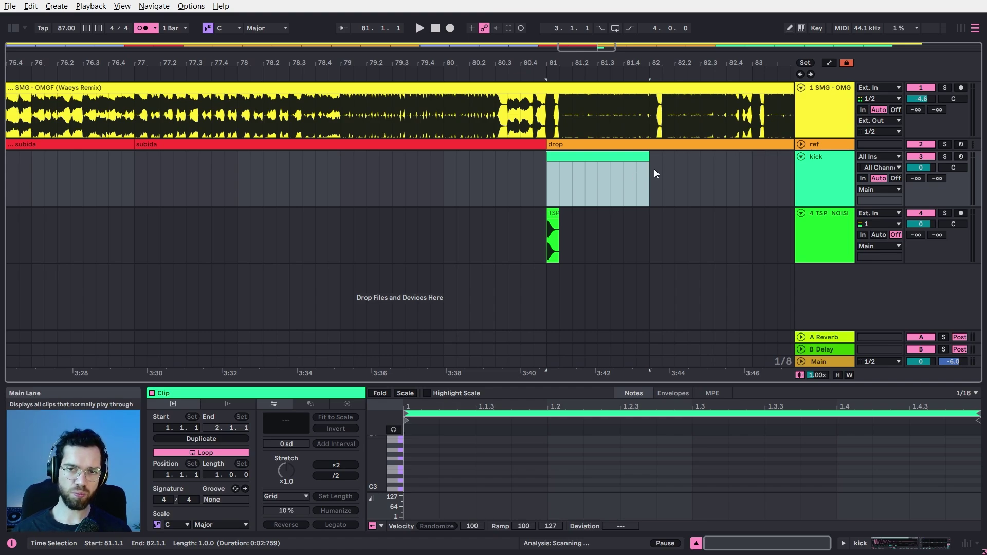
click(637, 163)
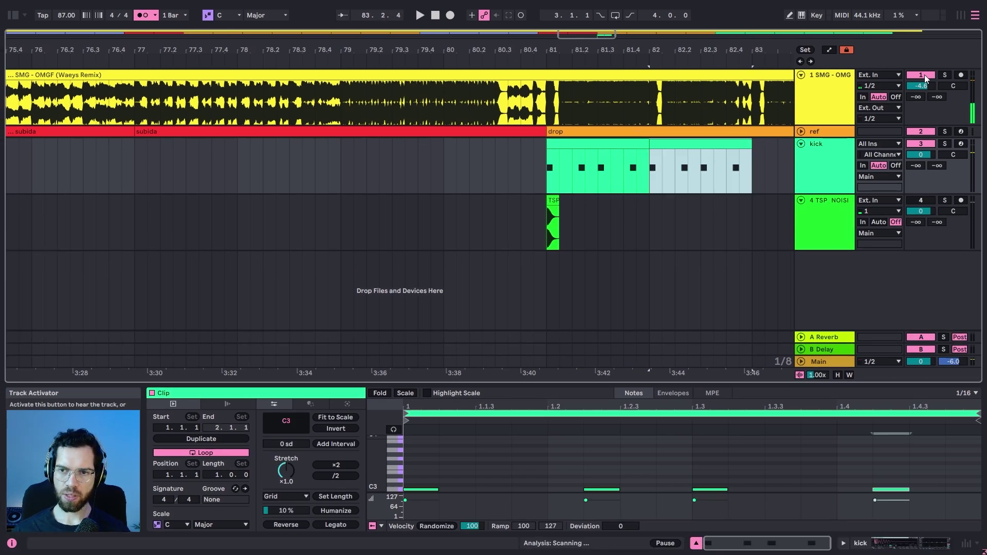
Mute the reference song track and play the kick pattern from bar 81
click(924, 87)
key(space)
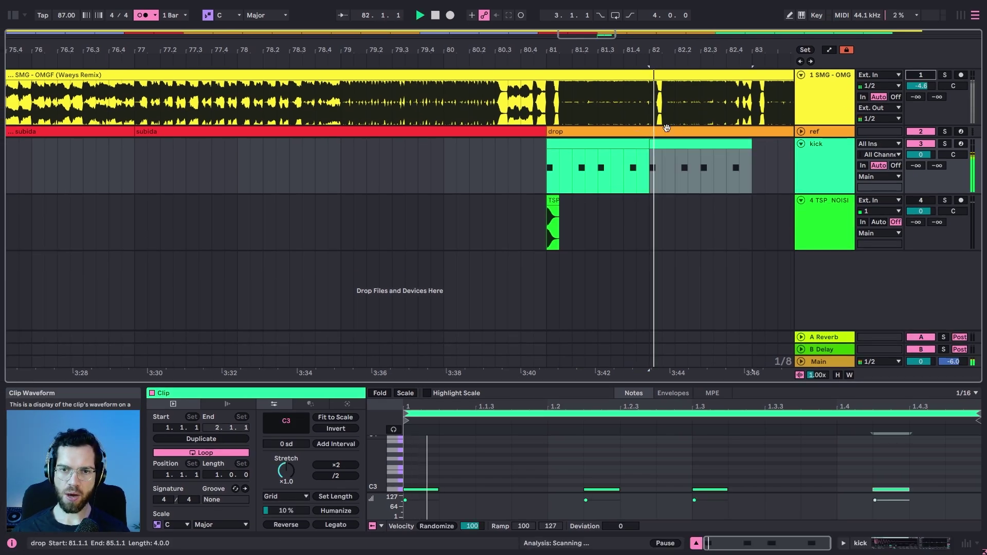
click(591, 154)
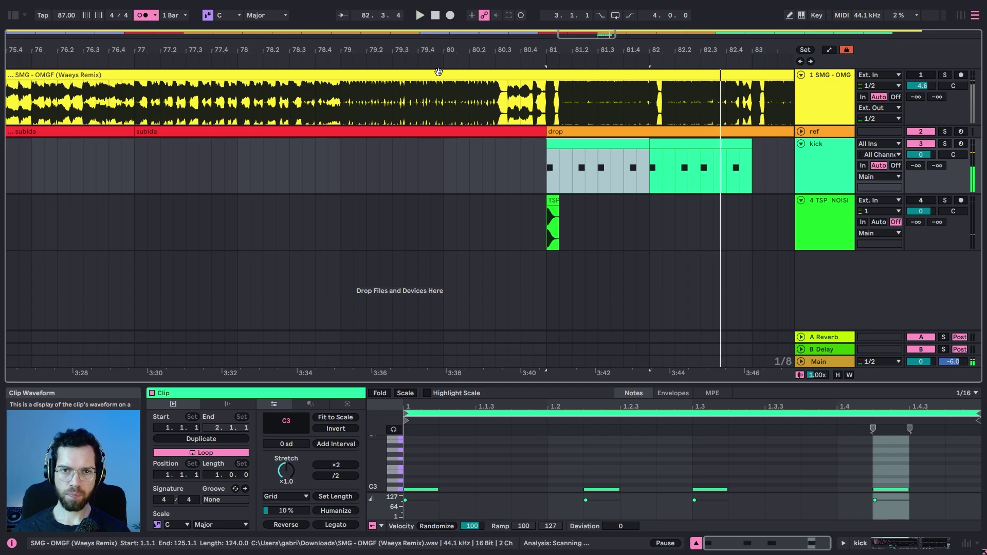
key(space)
key(space)
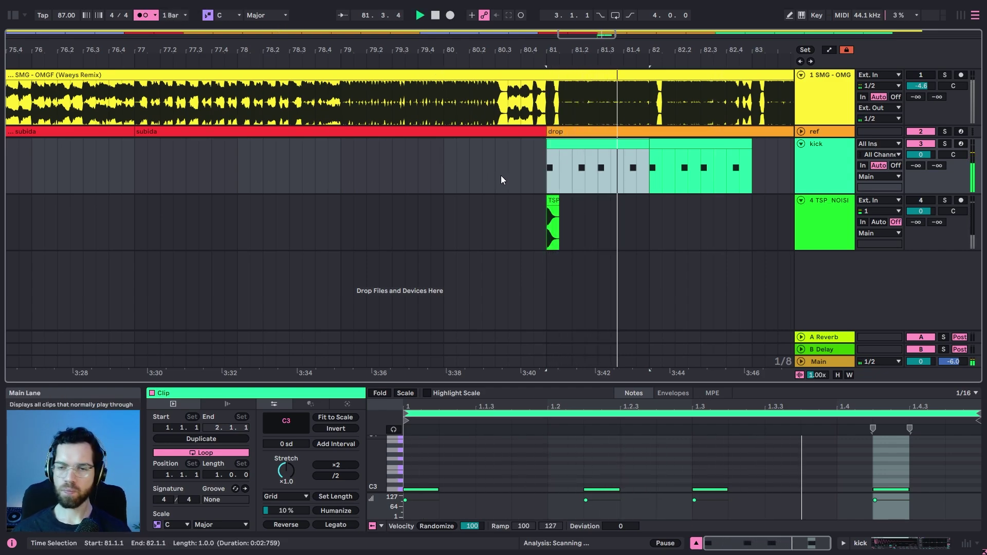
Add a MIDI track named "snare" below the kick track and switch to Splice for a snare sample
click(818, 163)
key(ctrl+shift+t)
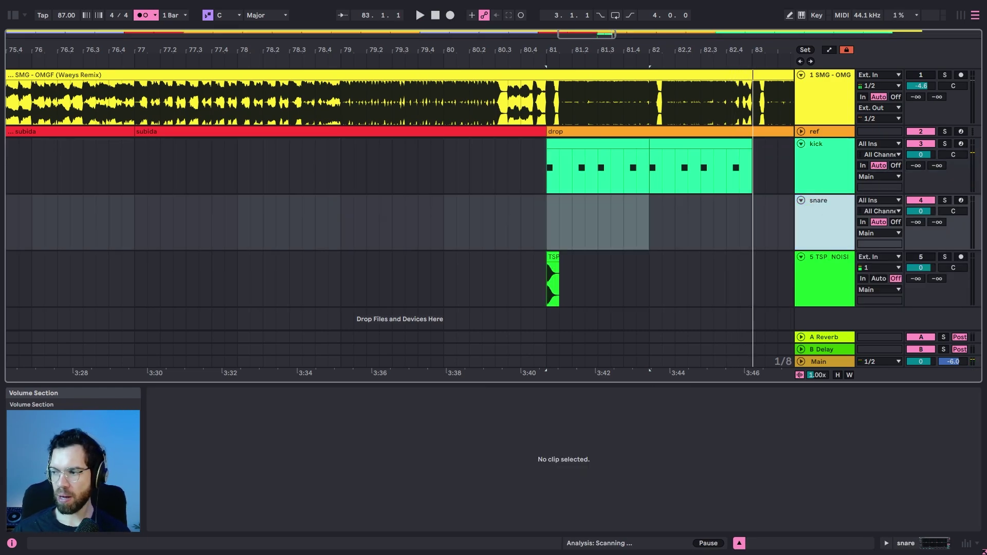
key(alt+Tab)
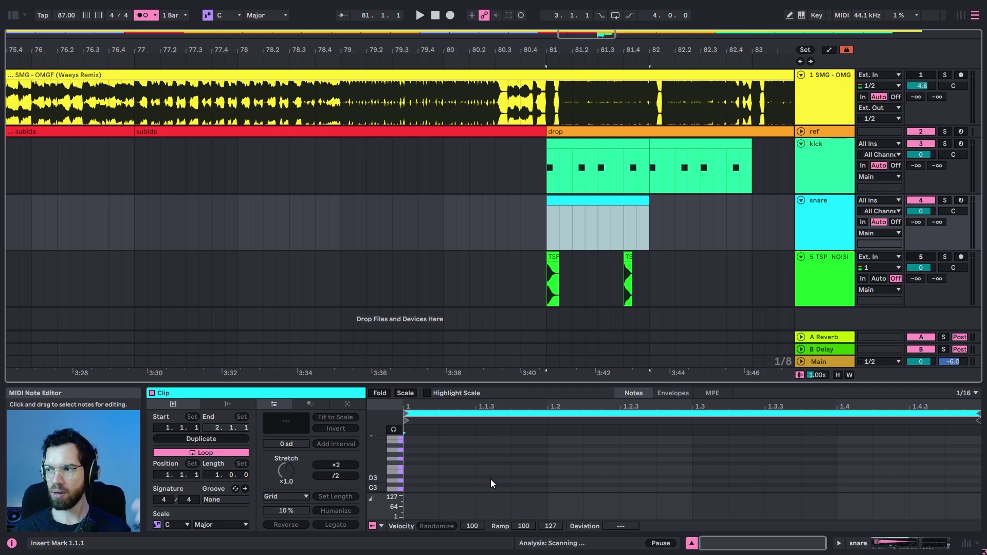
Fill the one-bar snare clip with C3 notes at 1.1.3, 1.2.3, 1.3.3 and 1.4.3, and duplicate the clip to bar 82
key(space)
key(ctrl+v)
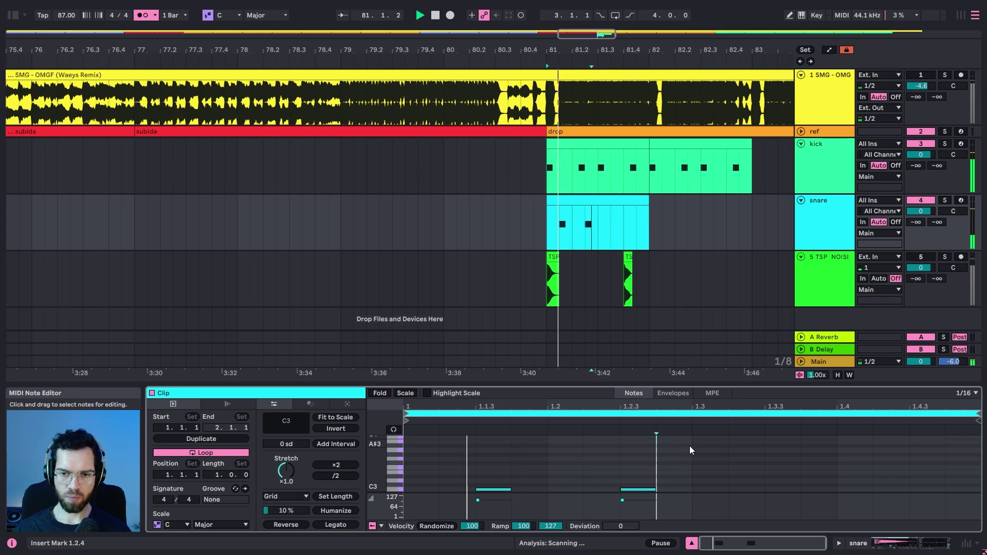
key(ctrl+d)
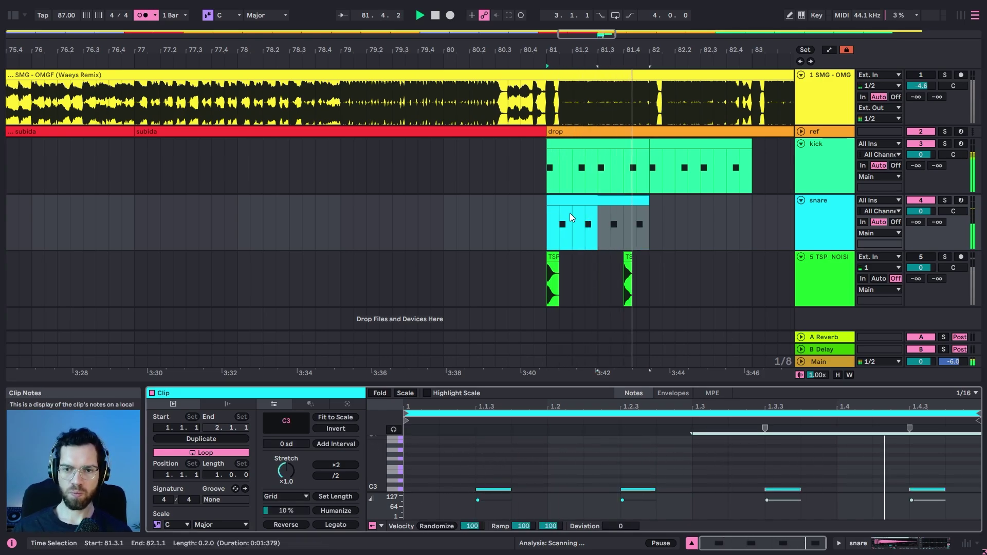
click(585, 203)
key(ctrl+d)
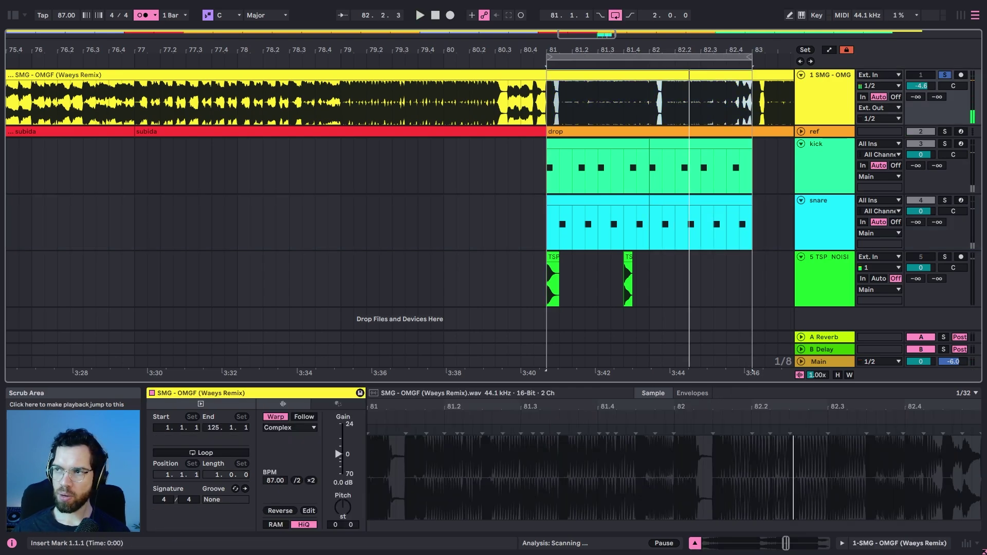
Switch to Splice and remove the snares filter to browse the pack's other drum samples
key(alt+Tab)
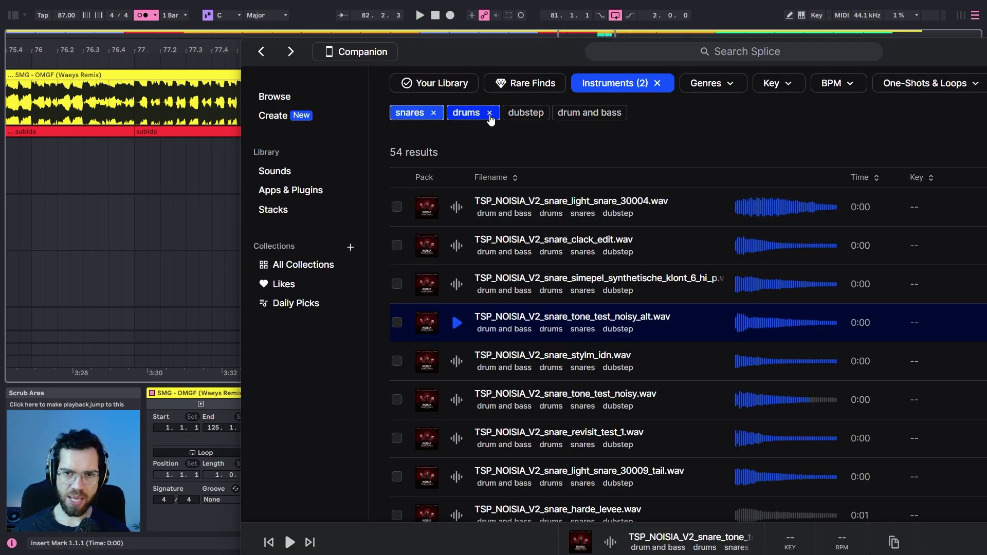
click(434, 113)
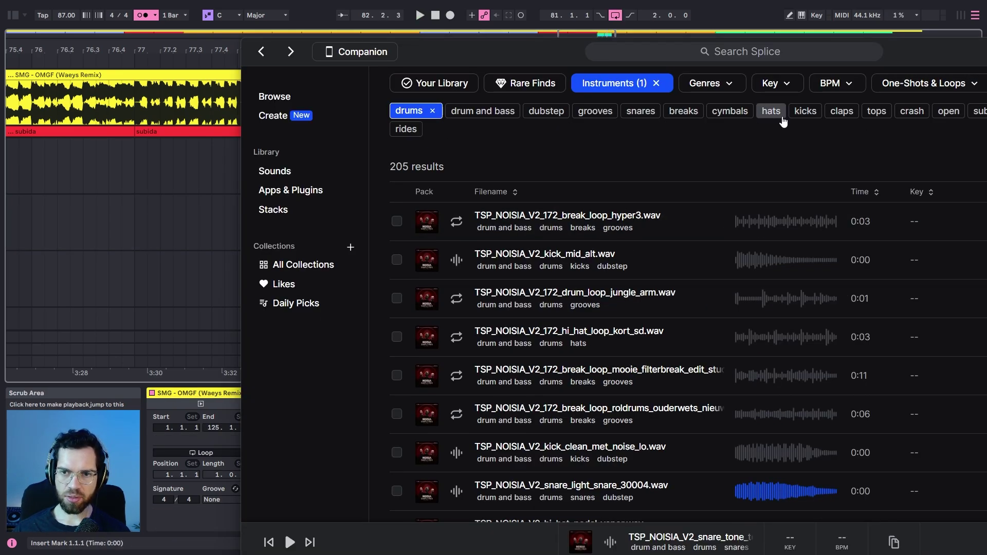
key(super+Tab)
Delete all hi-hat clip notes after beat 1.2, keeping only the hits at 1.1.1 and 1.1.3
drag(318, 314, 803, 533)
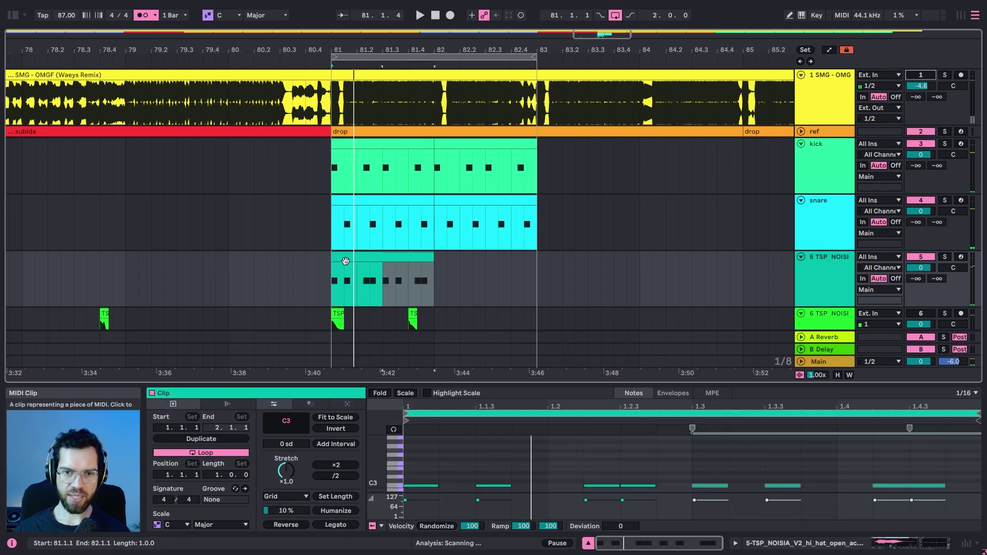
click(342, 259)
key(space)
drag(517, 458, 956, 503)
key(Delete)
click(511, 471)
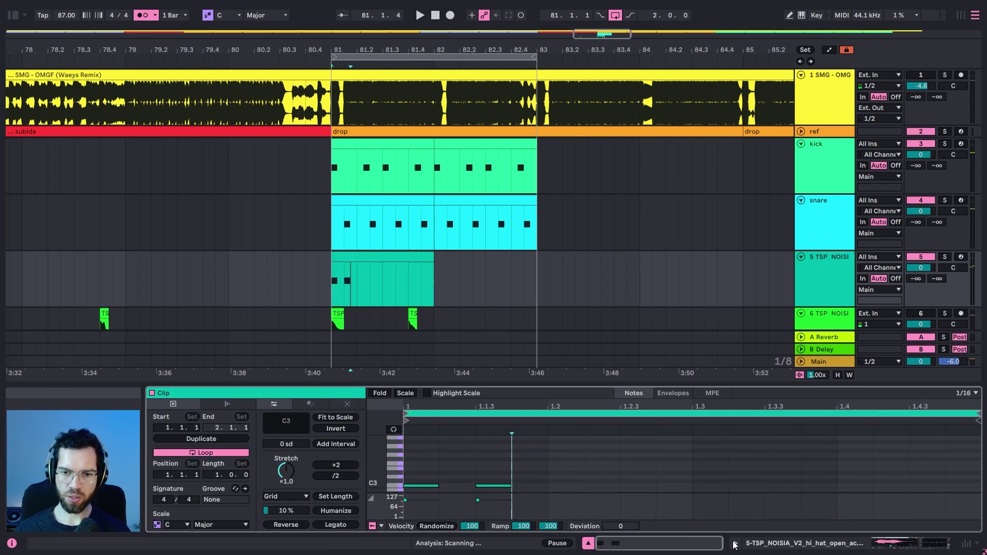
Play the loop and duplicate the two remaining hi-hat notes to 1.2.2 and 1.2.4
key(space)
key(space)
key(space)
drag(543, 459, 399, 532)
key(ctrl+d)
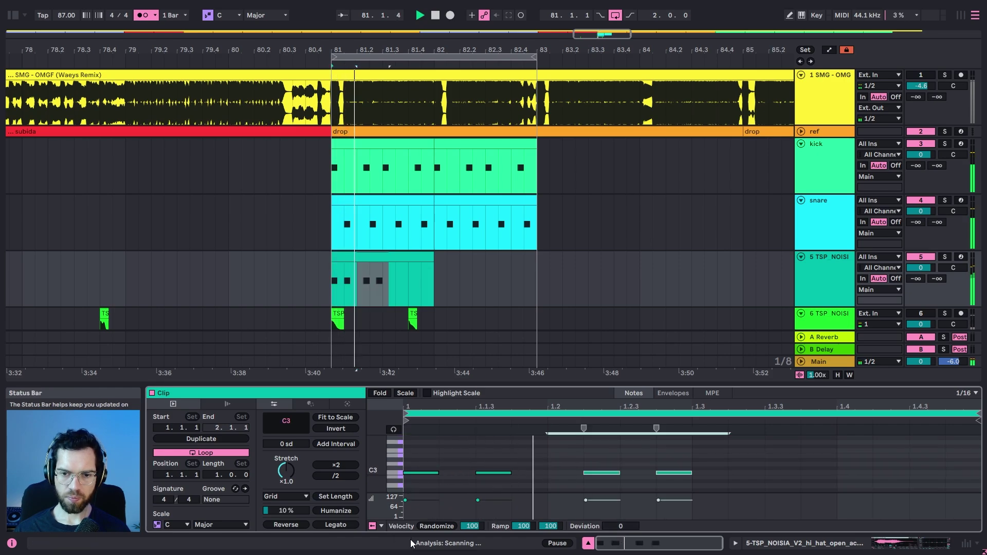
Replace the hi-hat notes after 1.1.3 with C3 hits on every eighth note from 1.2.1 through 1.4.3
key(space)
key(Delete)
drag(540, 452, 414, 509)
key(ctrl+d)
key(space)
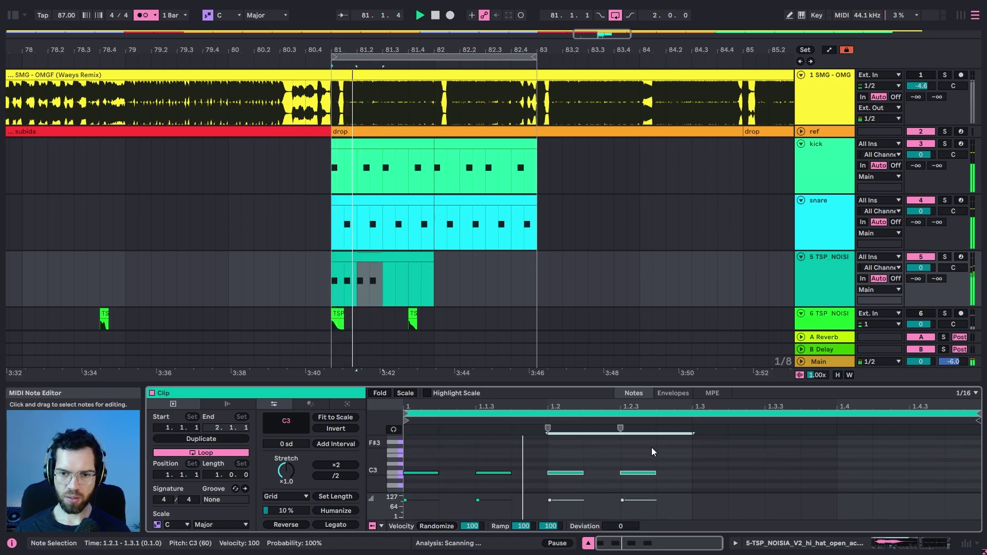
key(ctrl+d)
key(ctrl+d)
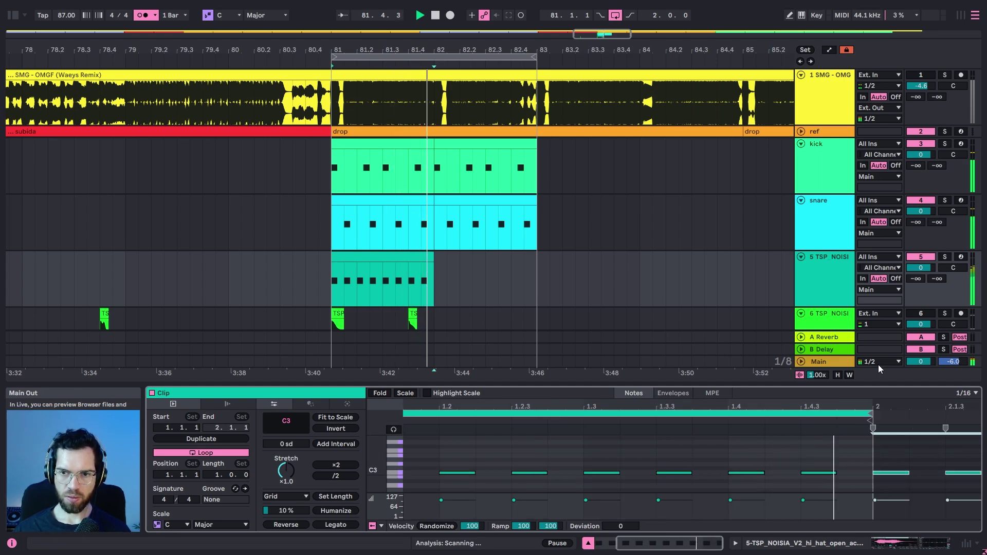
Duplicate the hi-hat clip to bar 82 and lower the hi-hat track's volume to -10.9 dB
click(426, 257)
key(ctrl+d)
drag(921, 267, 921, 287)
Add an extra C3 hit at 1.4.4 in the bar 81 hi-hat clip by copying its last note
click(407, 261)
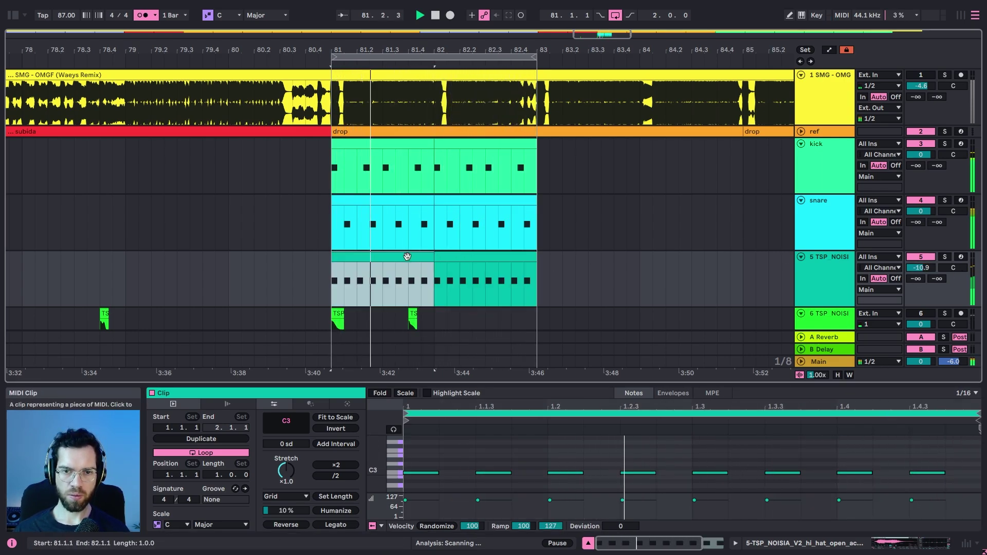
click(917, 473)
drag(918, 474, 951, 474)
click(942, 456)
key(space)
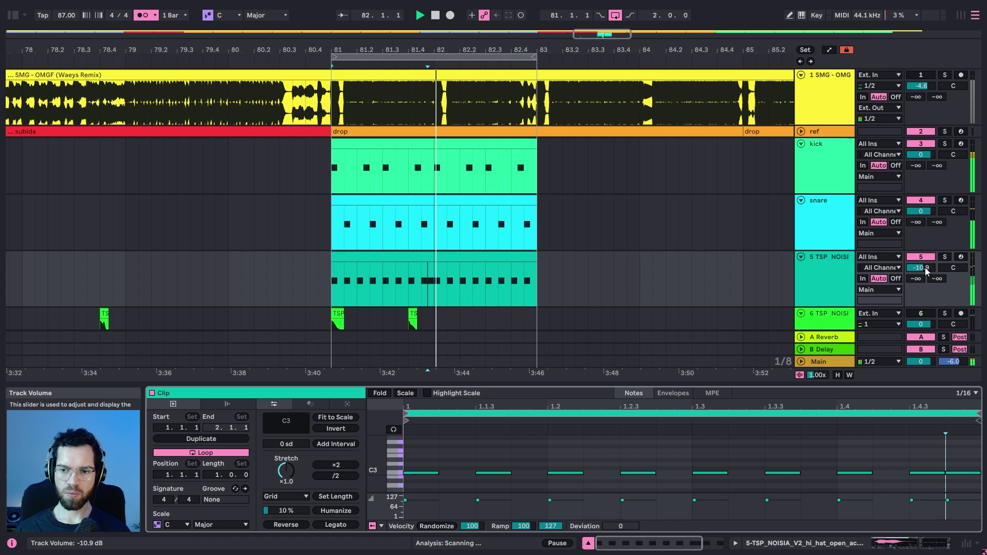
Lower the hi-hat track's volume to -13.2 dB and duplicate the edited hi-hat clip over bar 82
drag(925, 268, 926, 278)
click(418, 259)
key(ctrl+d)
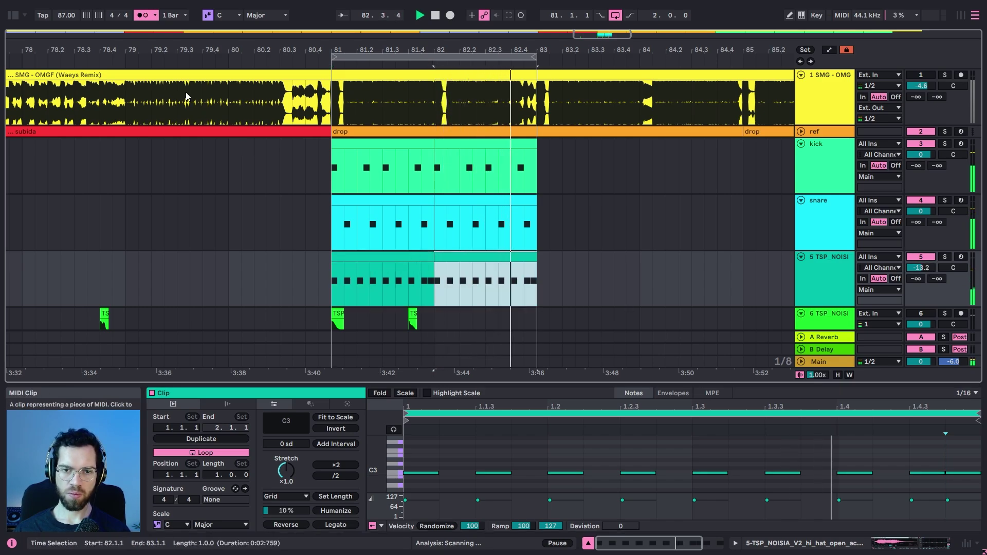
Switch to Splice, audition the pack's three crash samples and get TSP_NOISIA_V2_cymbal_crash_group_alt.wav
click(140, 15)
click(345, 256)
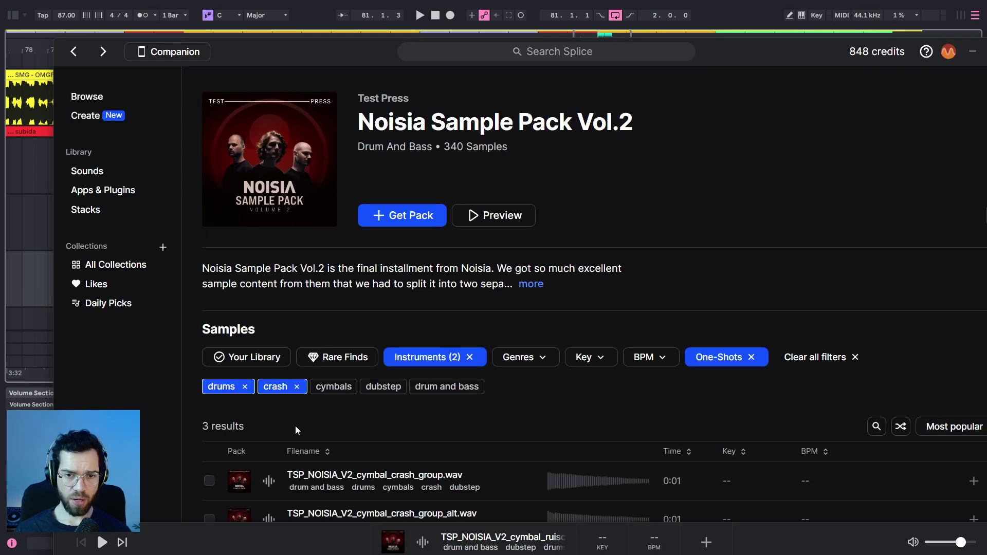
scroll(295, 425, down, 2)
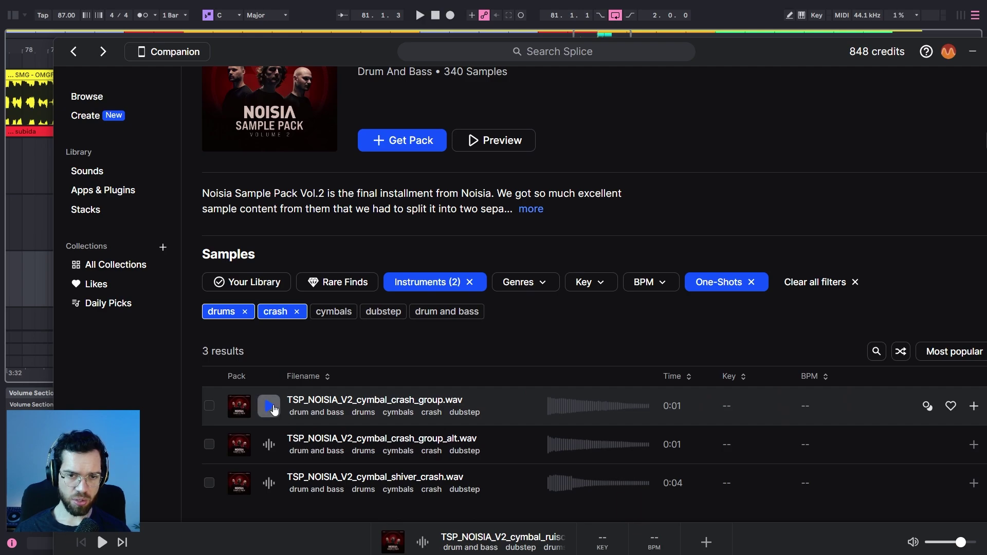
click(268, 405)
click(268, 445)
click(267, 486)
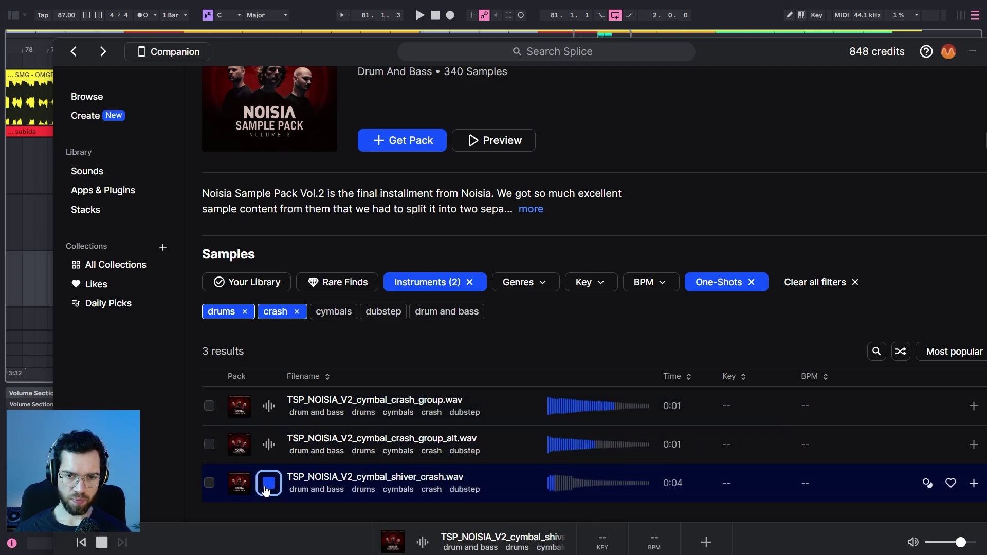
click(269, 445)
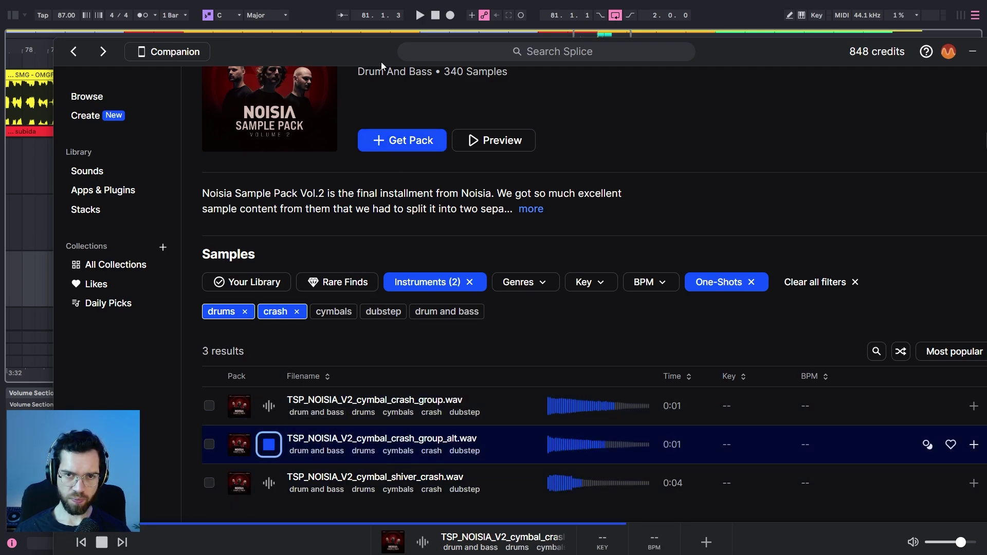
click(972, 446)
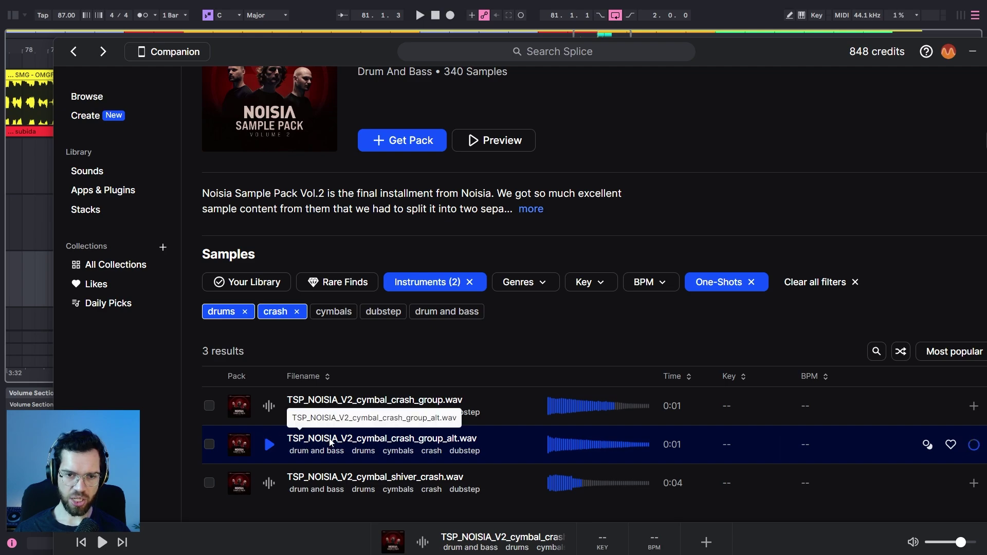
Audition TSP_NOISIA_V2_perc_funkrolls_toms.wav and place it on a track below the crash, starting at 82.3.3
click(268, 484)
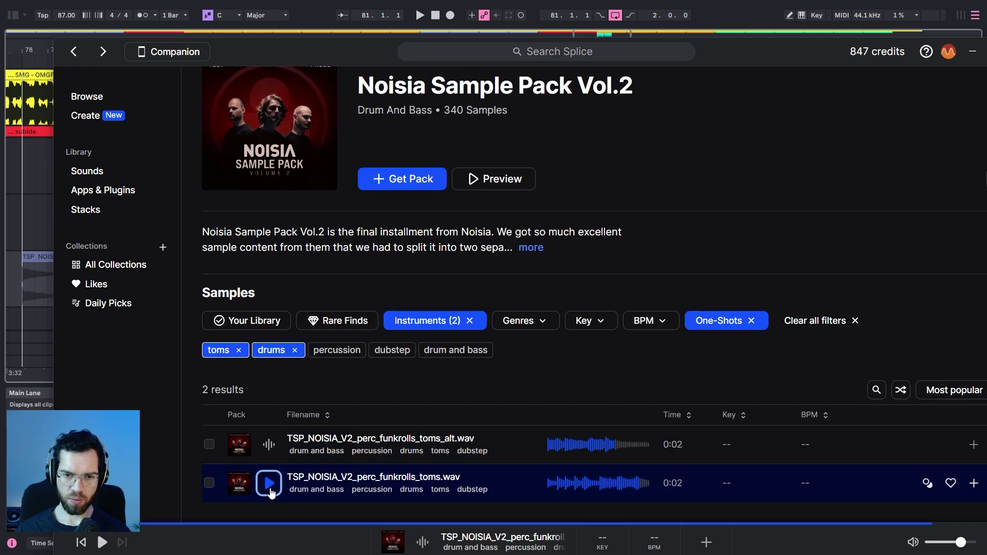
drag(270, 490, 43, 324)
drag(21, 241, 499, 246)
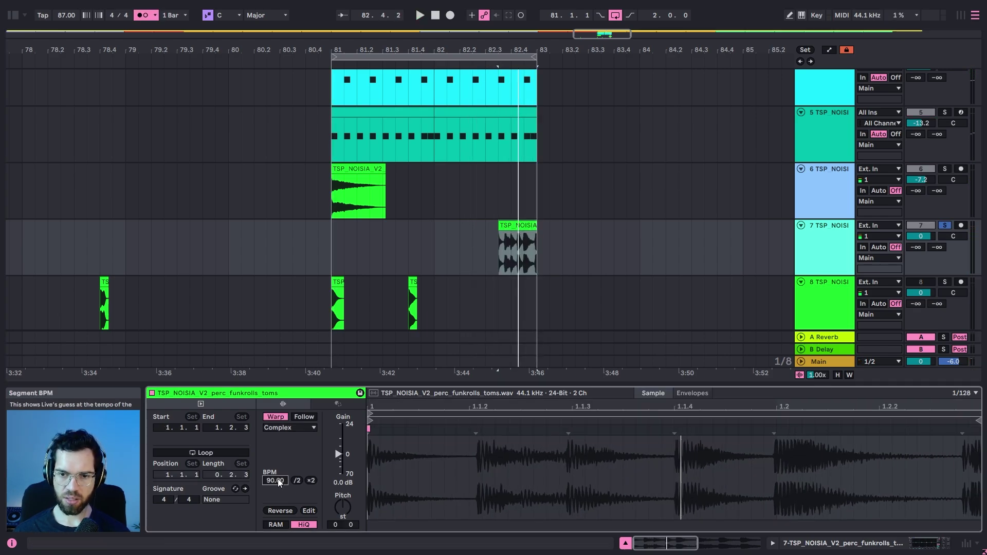
key(space)
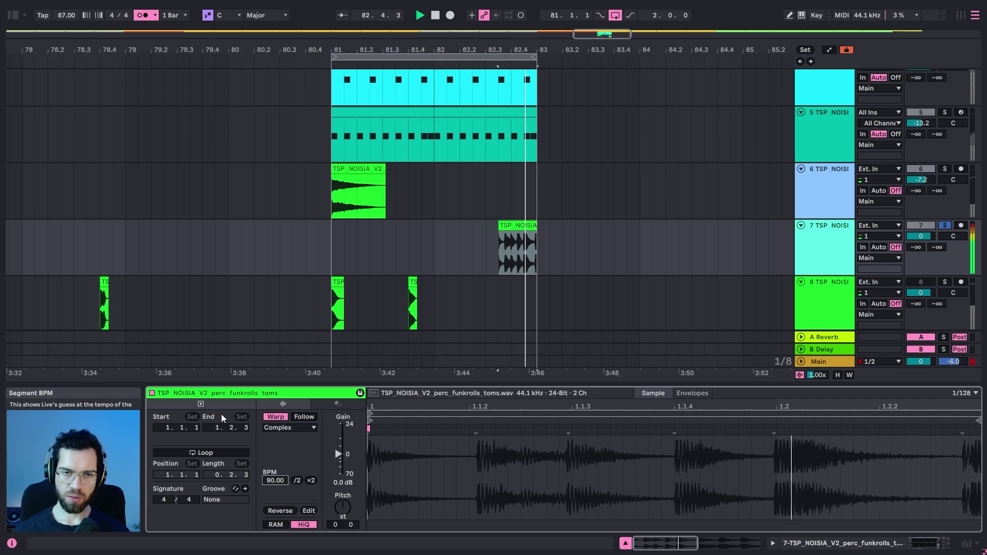
Trim the toms clip's start to 82.4.1 and set the toms track's volume to -4.8 dB
drag(499, 230, 512, 230)
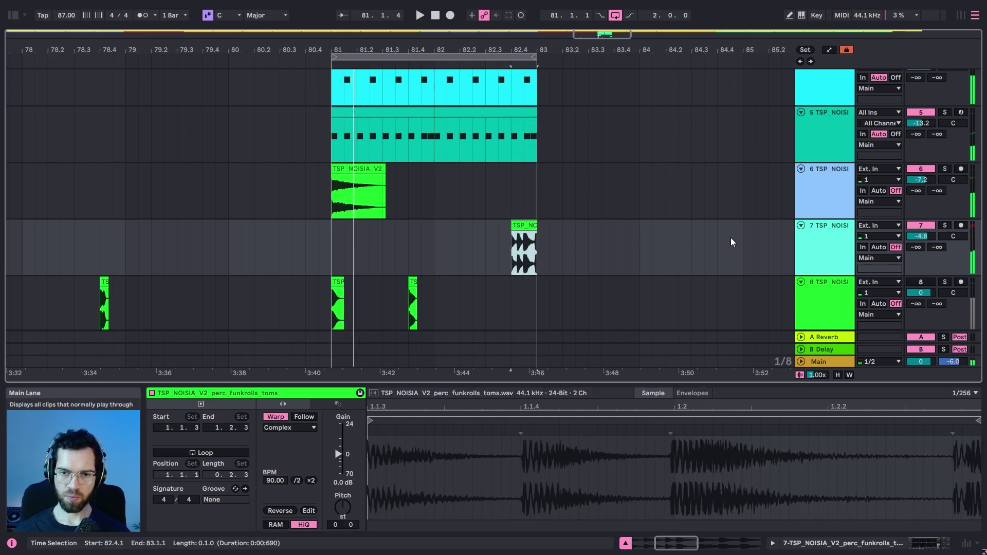
key(space)
key(space)
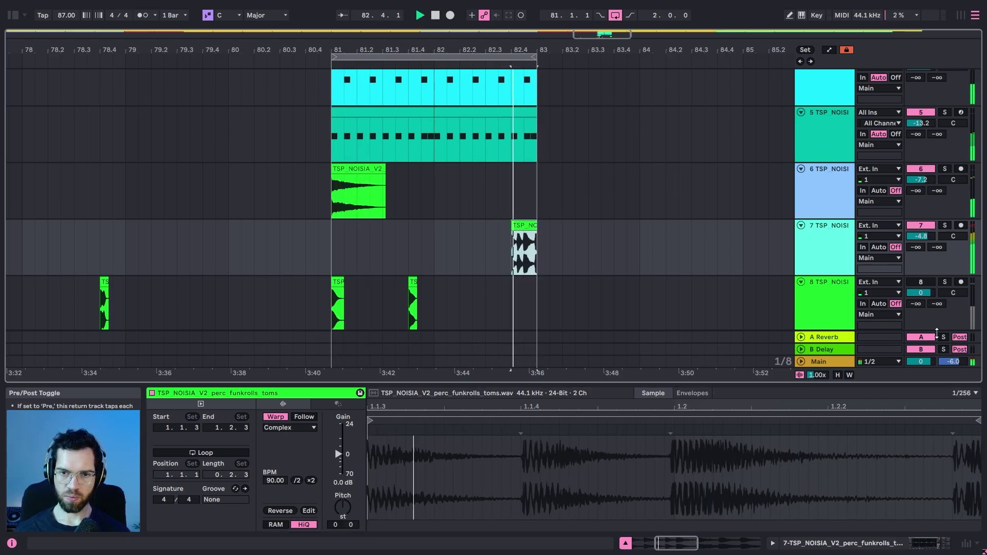
Shorten the end of the toms clip to just before bar 83 and play the fill
scroll(523, 242, up, 8)
key(space)
drag(622, 230, 610, 230)
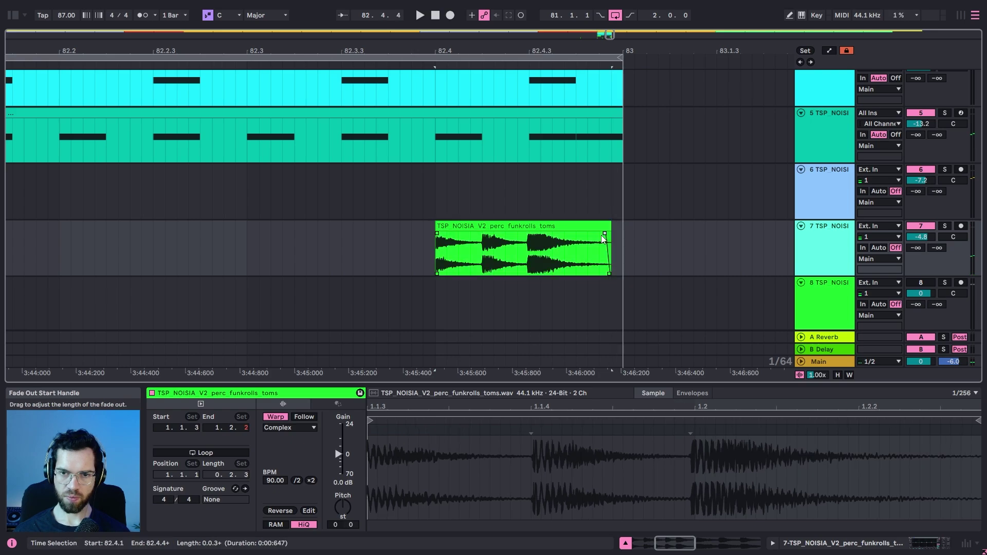
click(545, 221)
key(space)
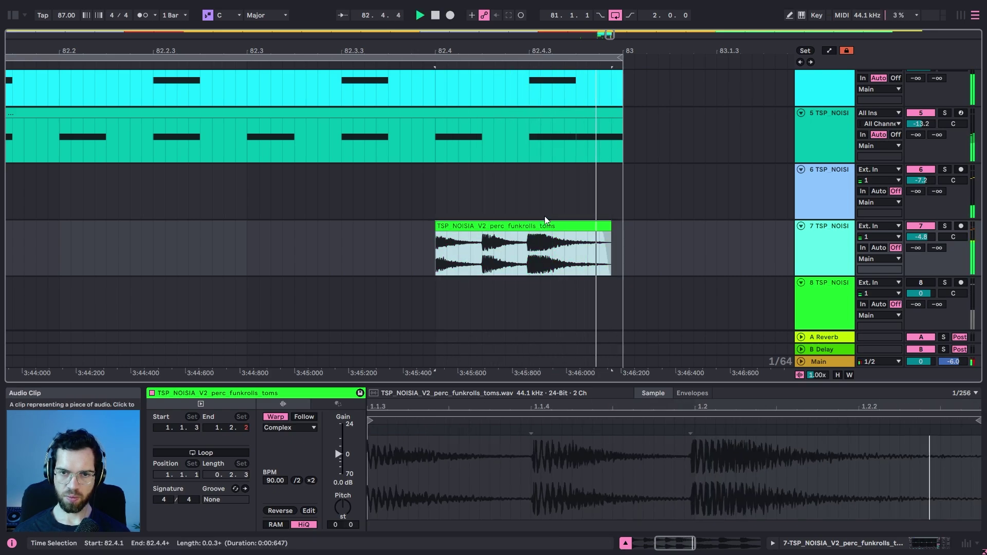
Split the toms clip at 82.4.3 and stretch its second part to end at 83.1.1
key(space)
click(529, 247)
key(ctrl+e)
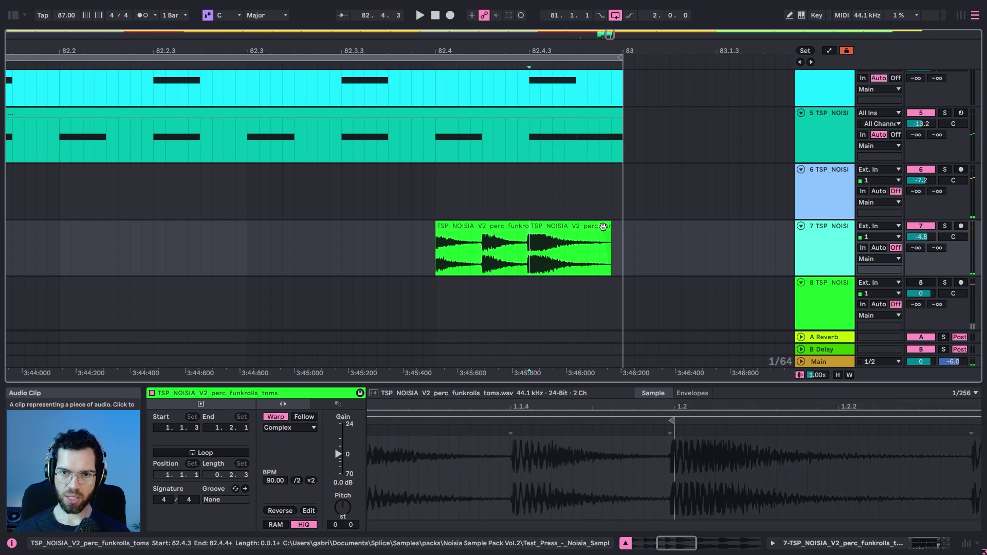
click(604, 226)
drag(607, 225, 623, 226)
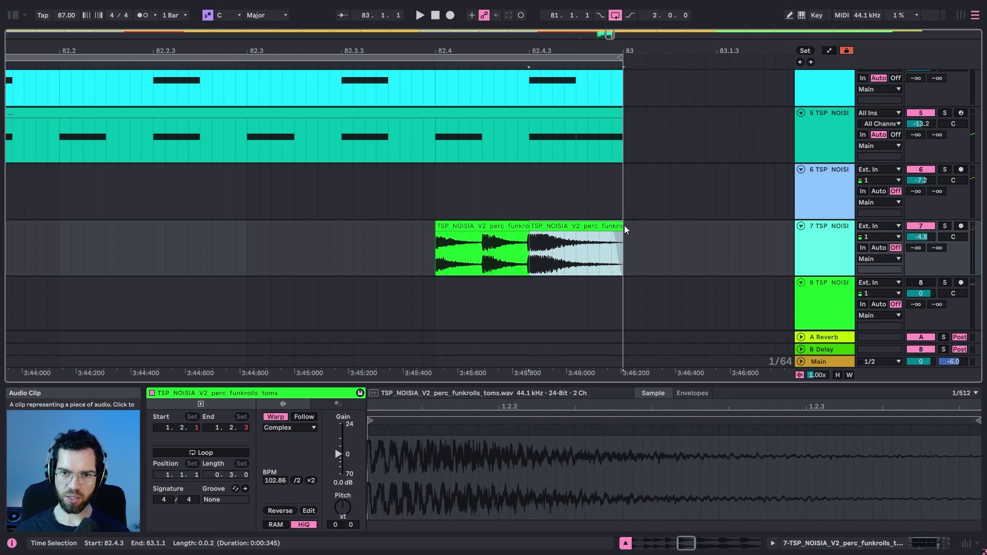
Play the two-bar loop and listen to the full drum pattern with the toms fill
click(399, 200)
key(space)
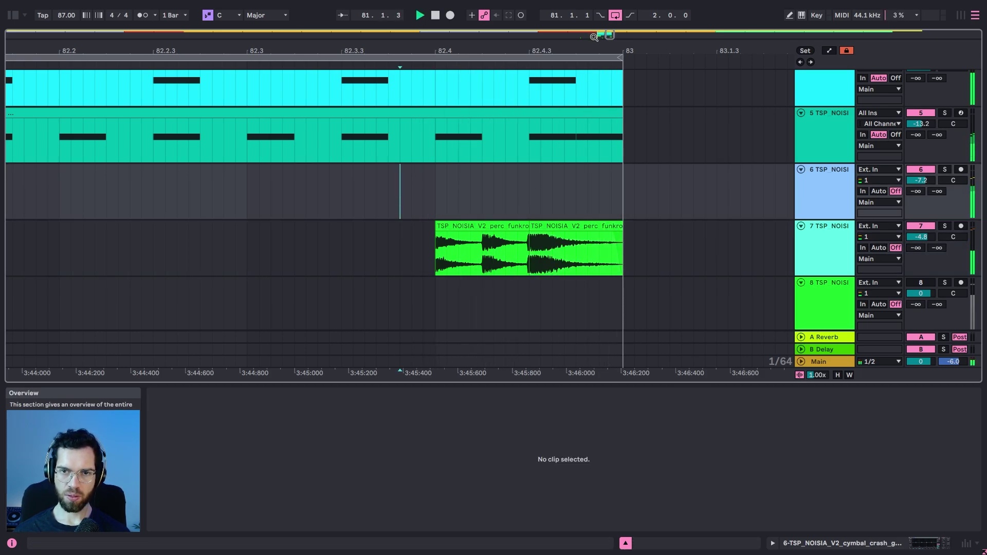
drag(596, 49, 597, 11)
click(570, 221)
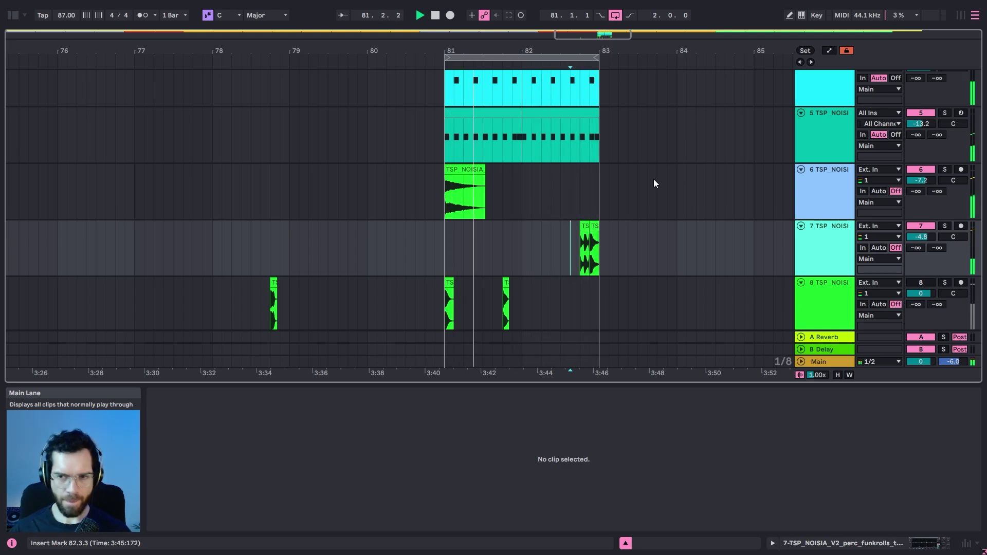
scroll(780, 213, up, 5)
key(space)
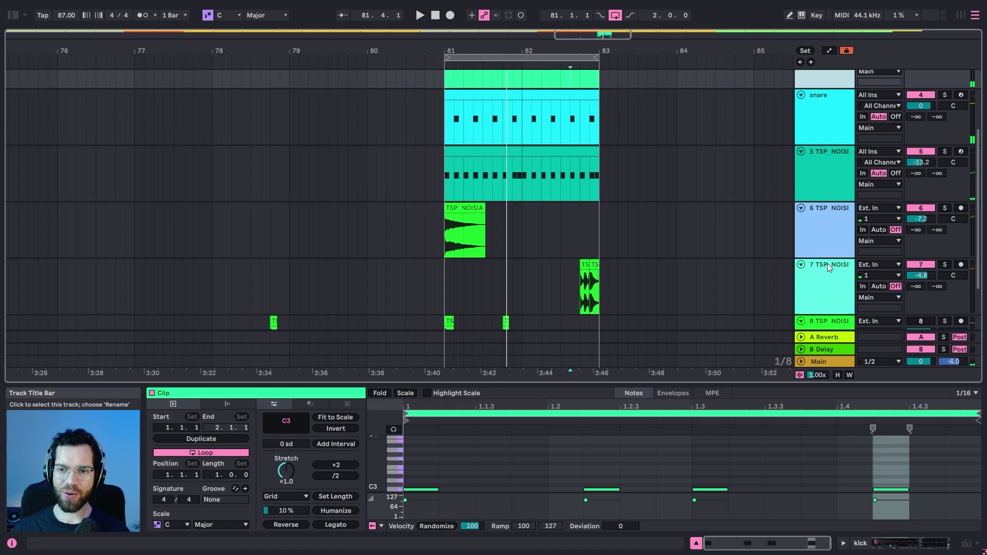
Select the drum tracks from kick to toms and fold them all
click(828, 280)
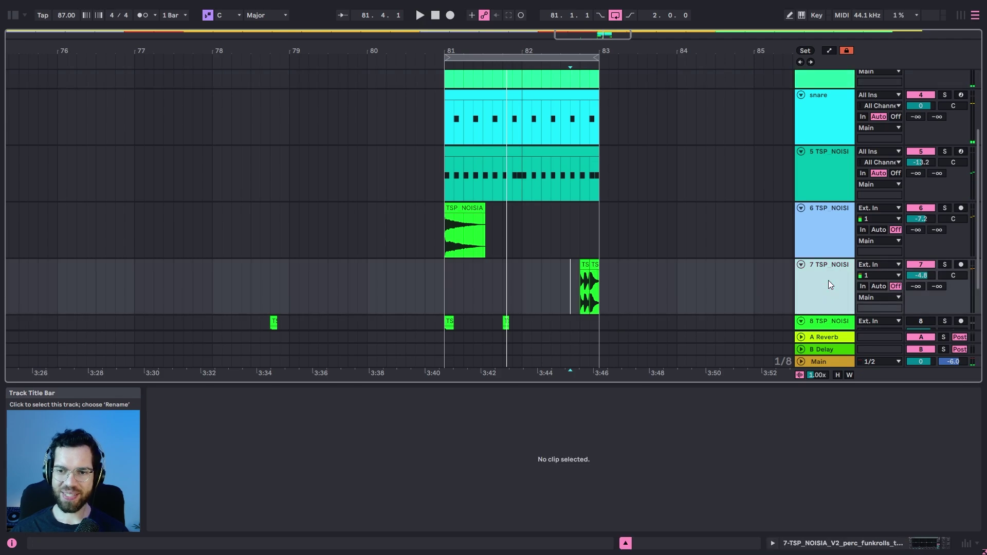
scroll(827, 123, up, 2)
scroll(825, 139, down, 1)
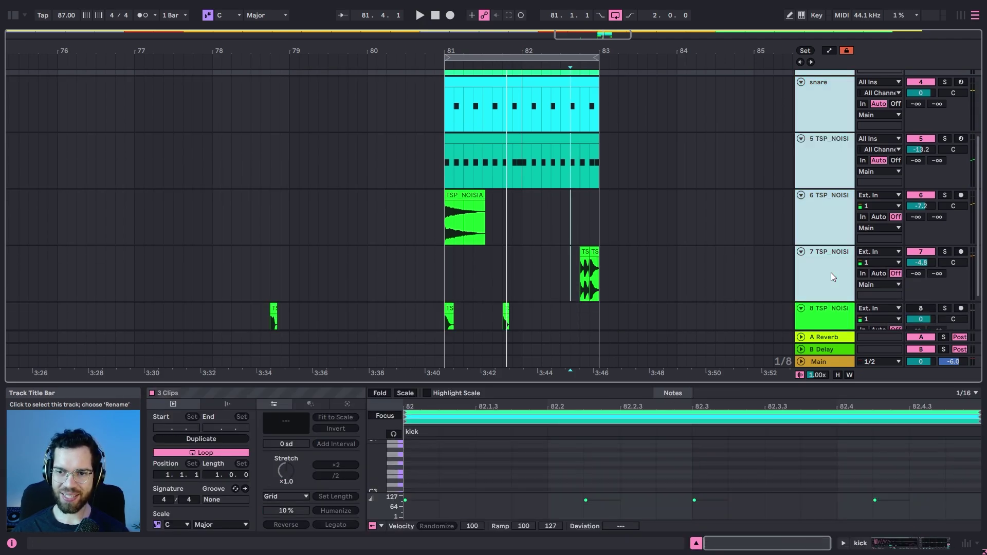
alt+click(801, 249)
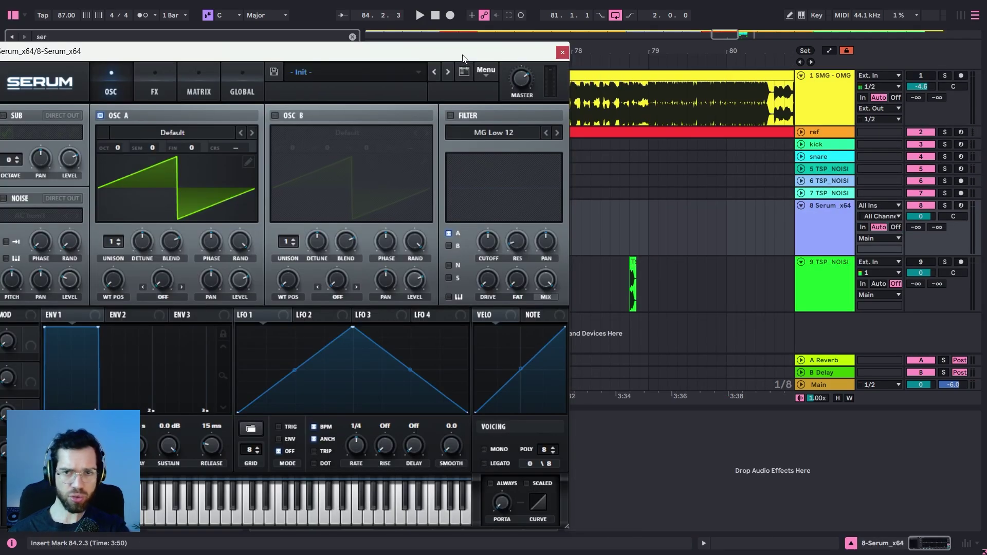
Close the Serum window and create a one-bar MIDI clip on the Serum track from 81.1.1 to 82.1.1
drag(463, 58, 555, 60)
click(656, 53)
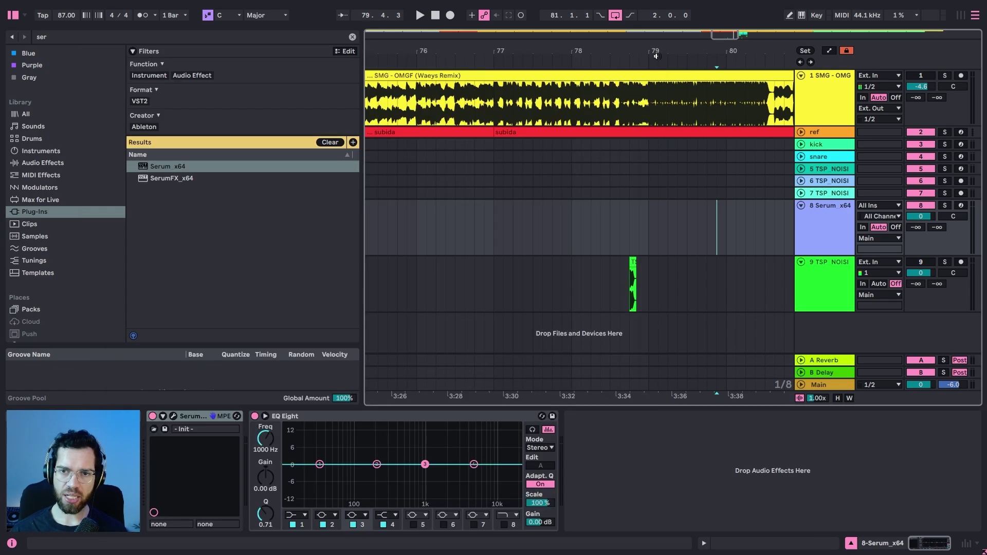
drag(684, 53, 505, 50)
drag(619, 232, 678, 221)
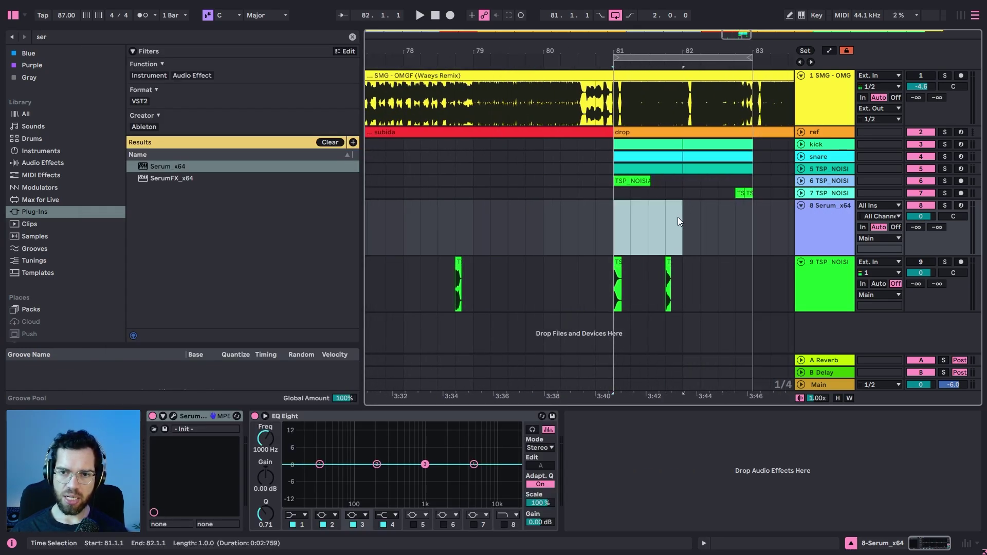
double_click(673, 210)
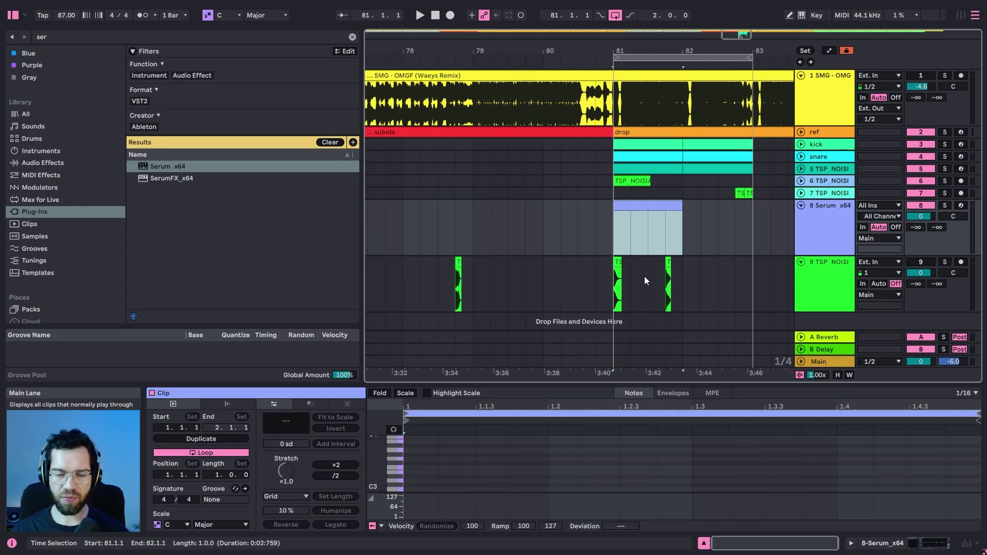
Enlarge the note editor and add a one-beat C1 note at 1.1.1 in the Serum clip
drag(479, 385, 478, 273)
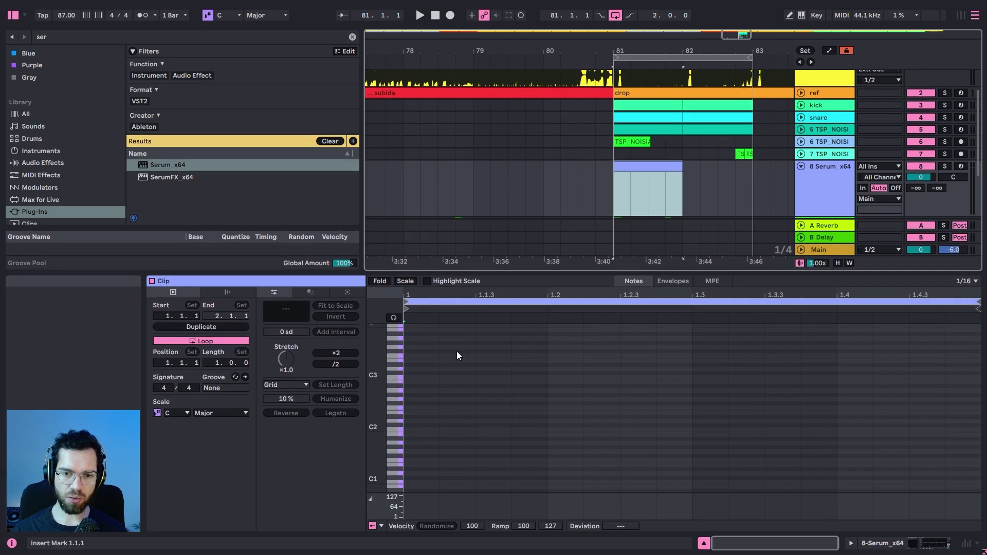
double_click(409, 429)
key(shift+Down)
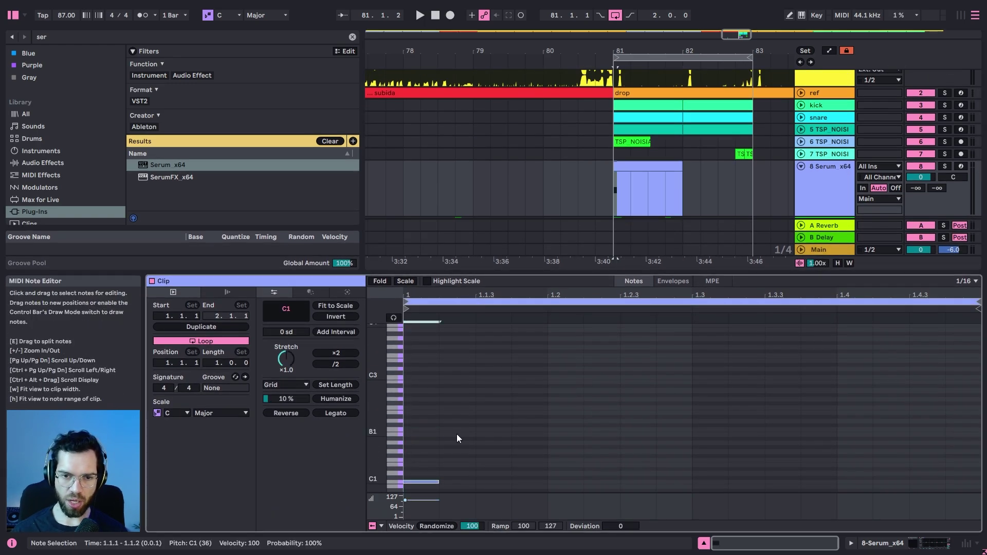
key(space)
drag(438, 481, 549, 479)
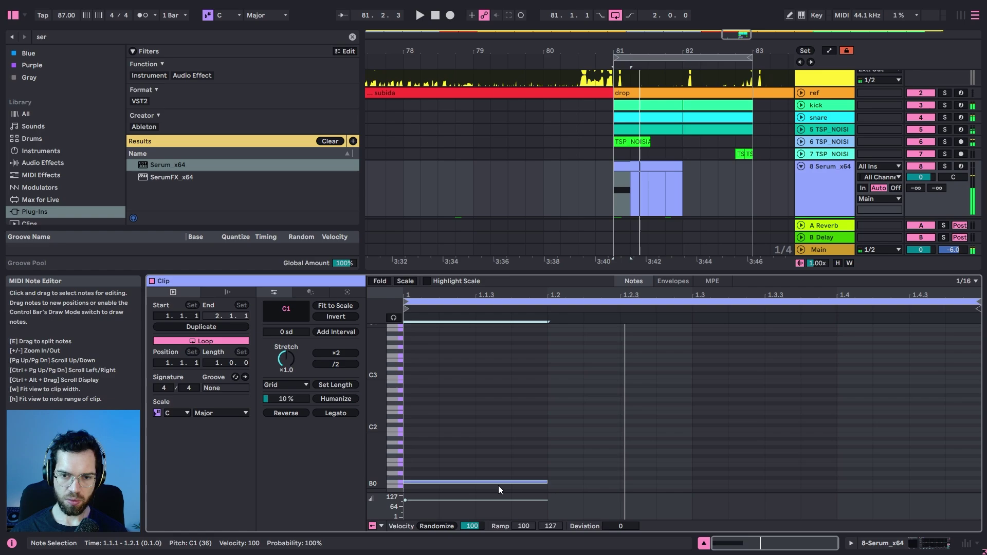
Copy the one-beat C1 note to 1.2.2 and play the loop
key(space)
ctrl+drag(490, 482, 671, 482)
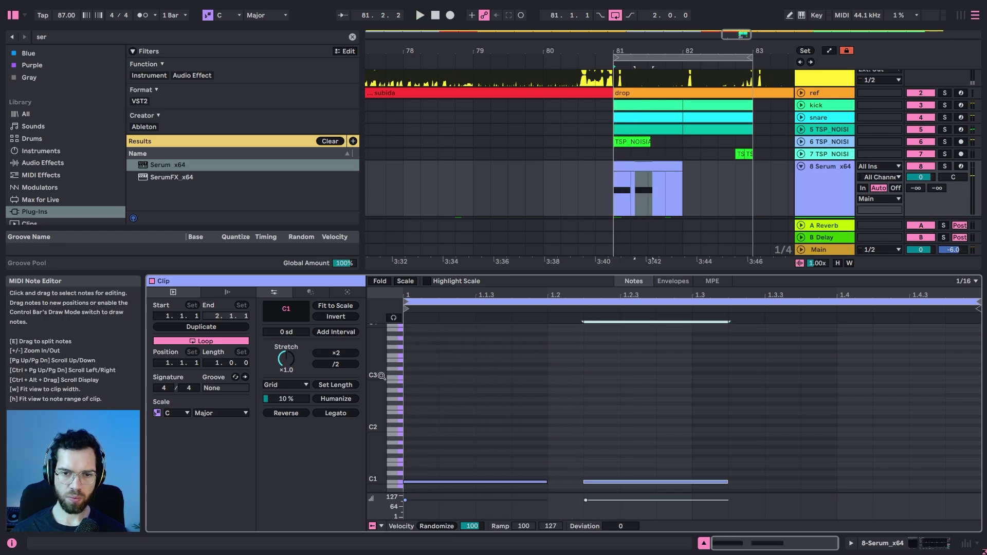
drag(394, 403, 458, 284)
drag(581, 425, 551, 425)
key(space)
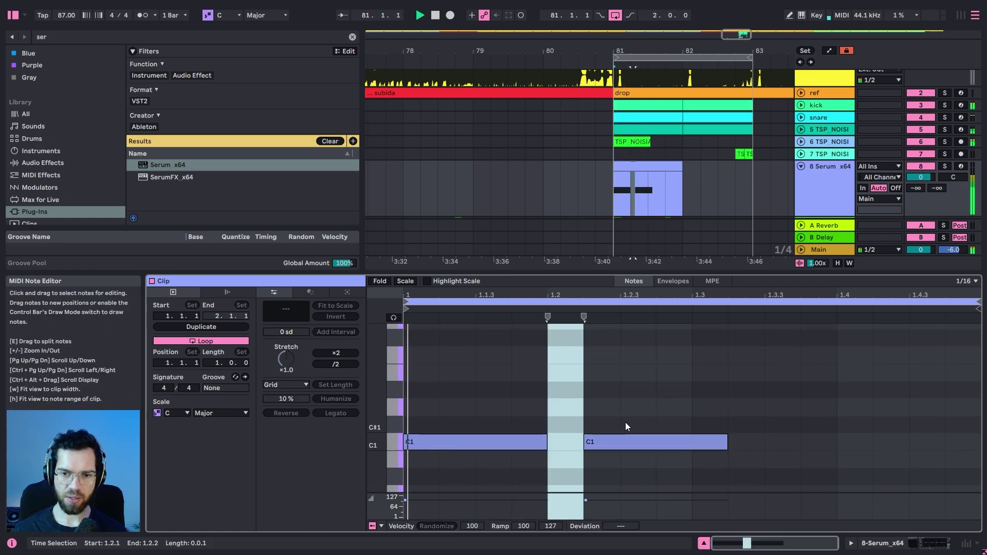
Move the second C1 note to 1.2.3 and place a copy of it at 1.3.3
click(632, 398)
drag(661, 442, 700, 442)
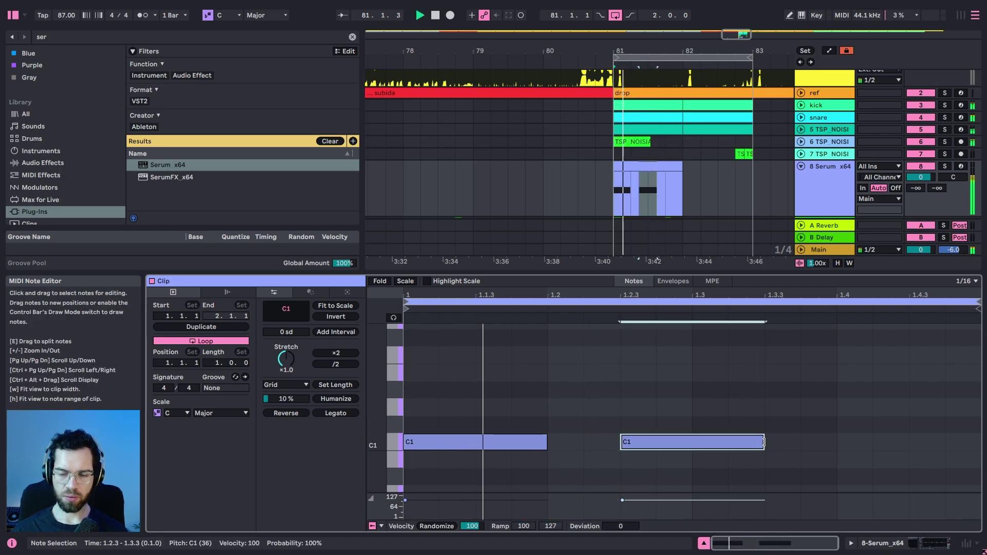
ctrl+drag(720, 441, 859, 436)
click(869, 424)
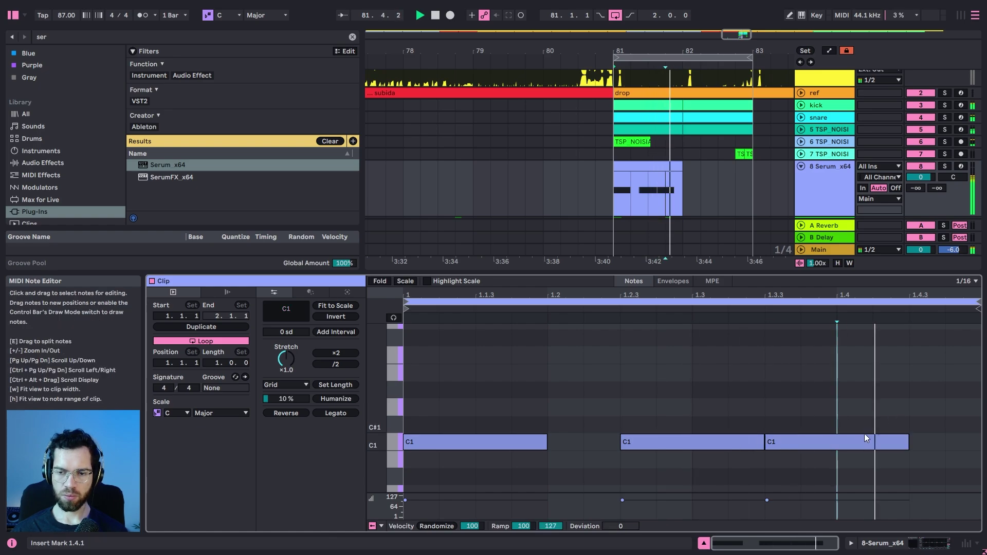
Copy the last C1 note to 1.4.3 in the Serum clip and raise the copy one octave to C2
click(696, 219)
ctrl+drag(801, 443, 937, 444)
key(shift+Up)
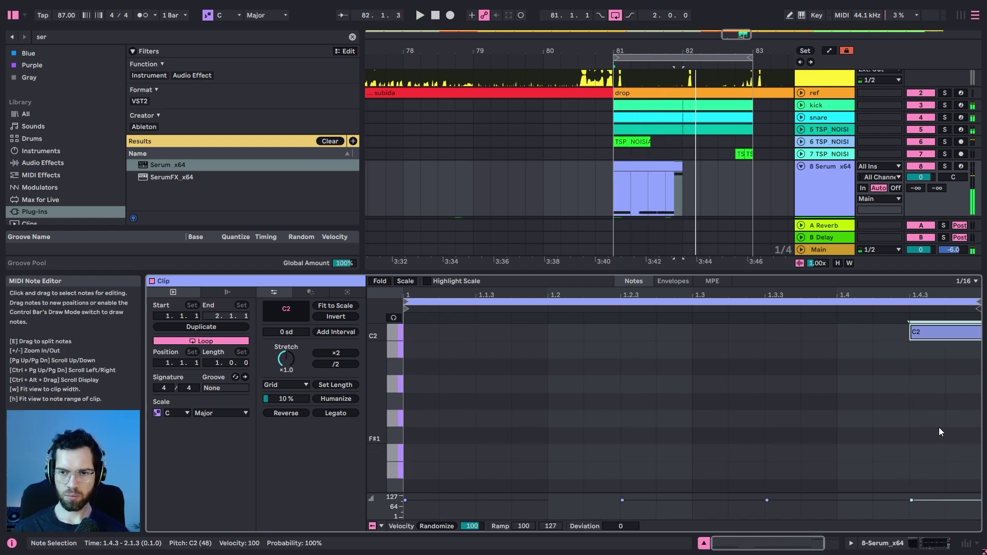
Reopen the Serum window and load the Analog wavetable Basic Shapes into oscillator A
key(shift+Tab)
click(178, 417)
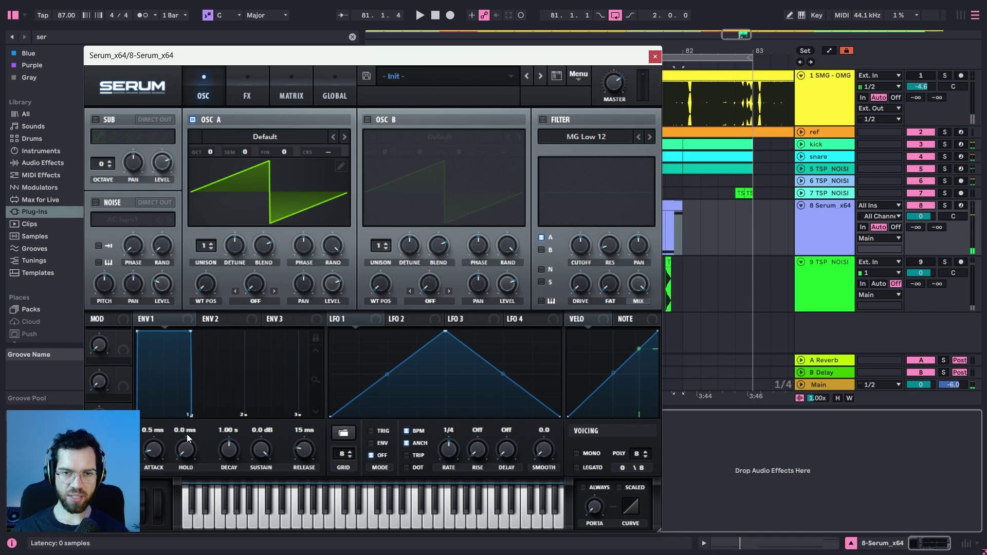
click(300, 162)
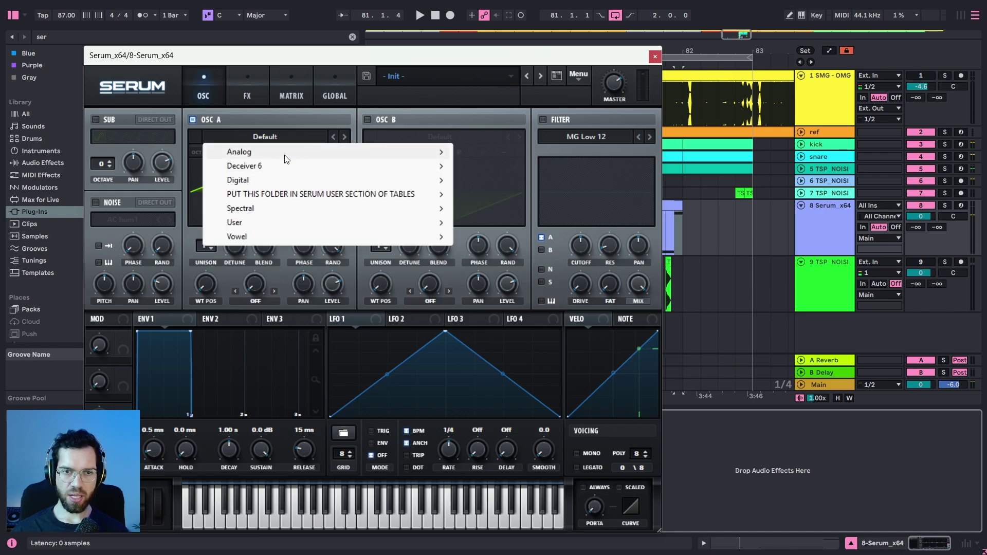
mouse_move(299, 158)
click(485, 211)
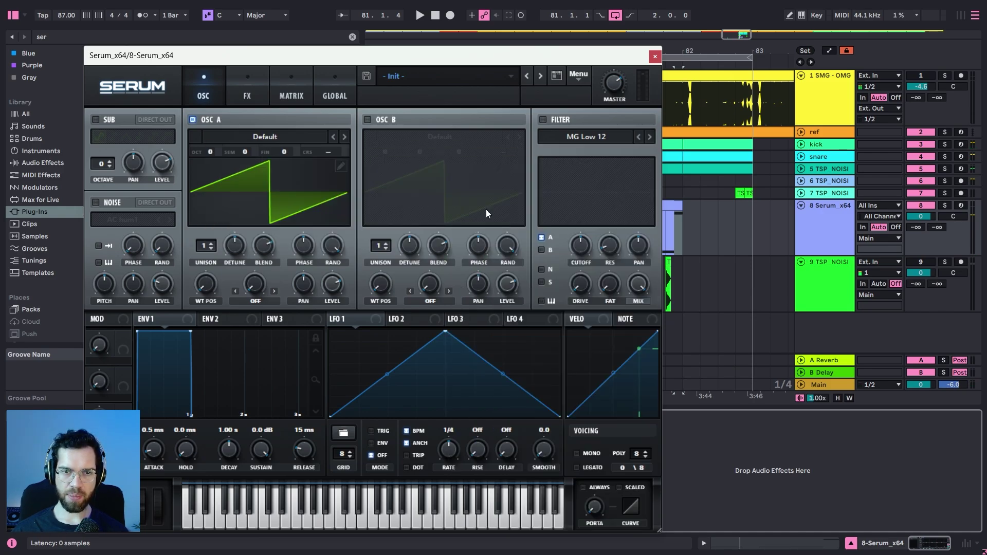
drag(208, 282, 224, 331)
Solo the Serum track and set oscillator A's octave to -1 while the loop plays
click(945, 205)
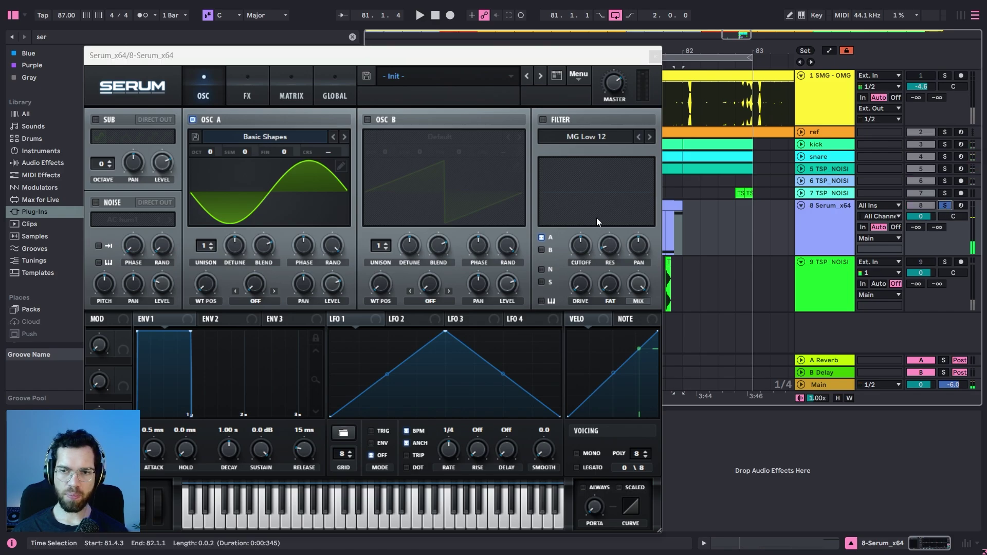
key(space)
drag(212, 152, 220, 174)
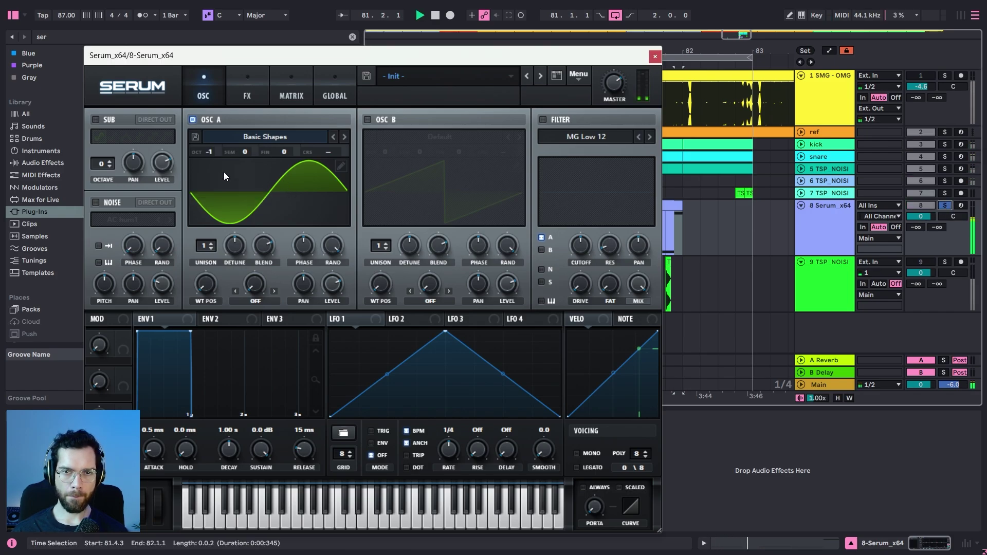
Load the Basic Shapes wavetable into oscillator B, set its octave to +1 and lower its level
key(space)
click(440, 136)
mouse_move(456, 155)
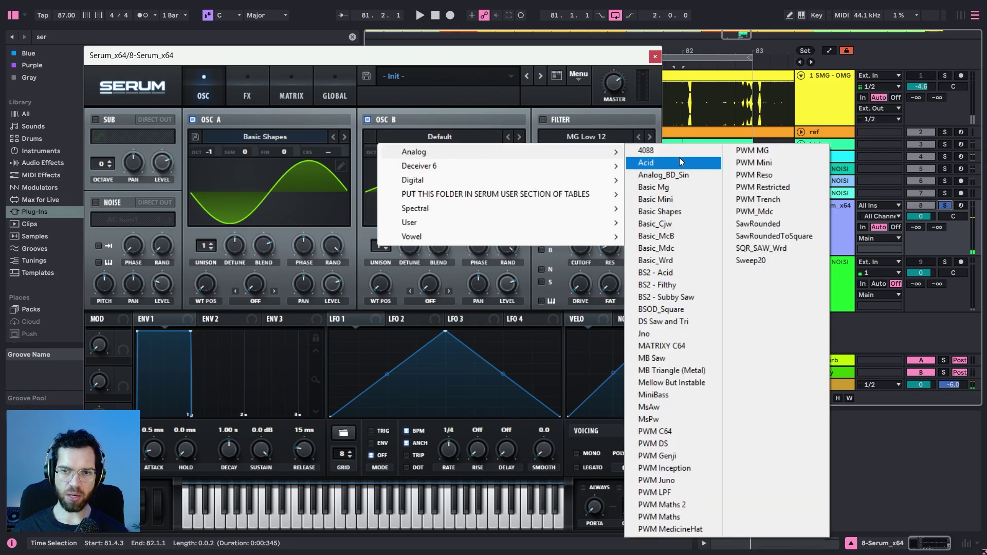
click(660, 211)
key(space)
drag(386, 150, 388, 134)
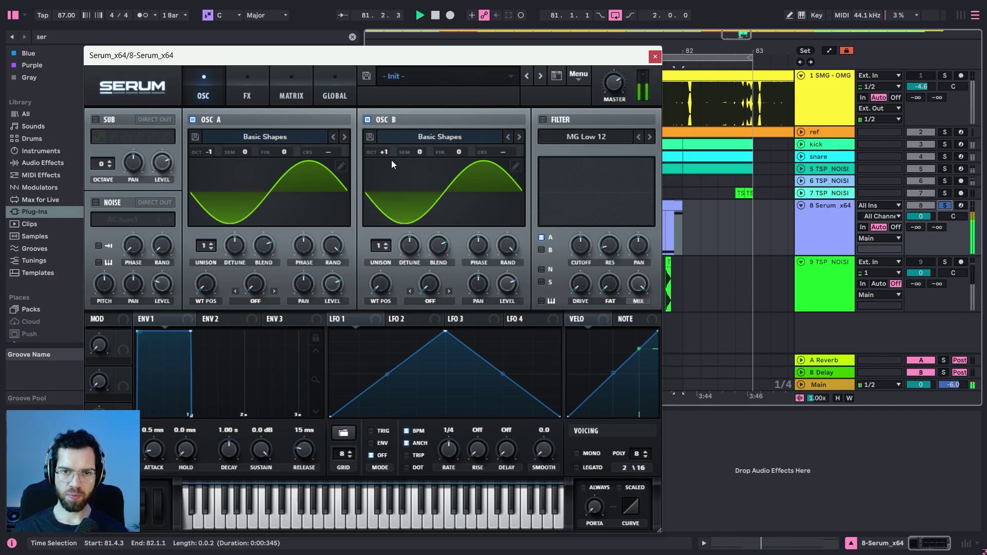
drag(508, 283, 501, 372)
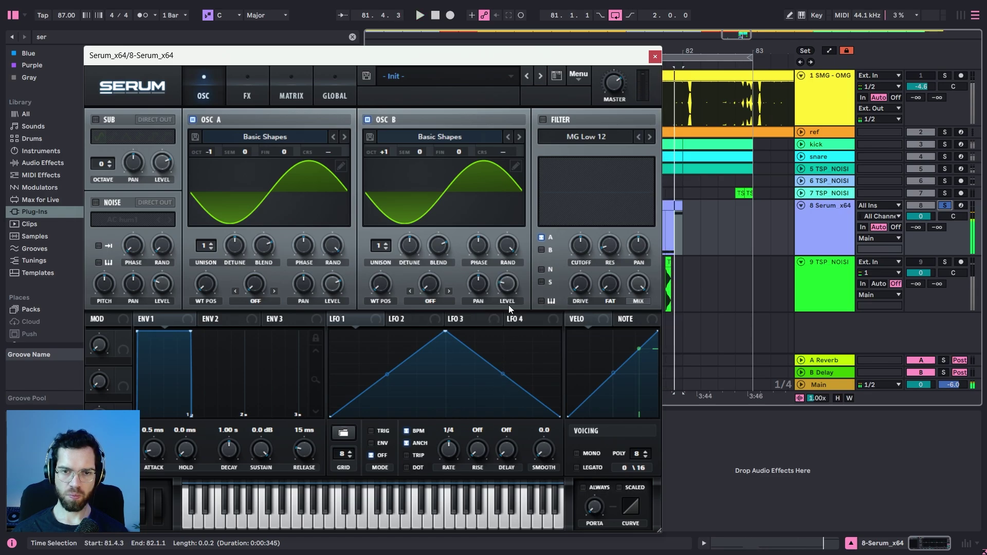
Enable Serum's Distortion effect and raise its drive while the loop plays
click(260, 96)
click(103, 139)
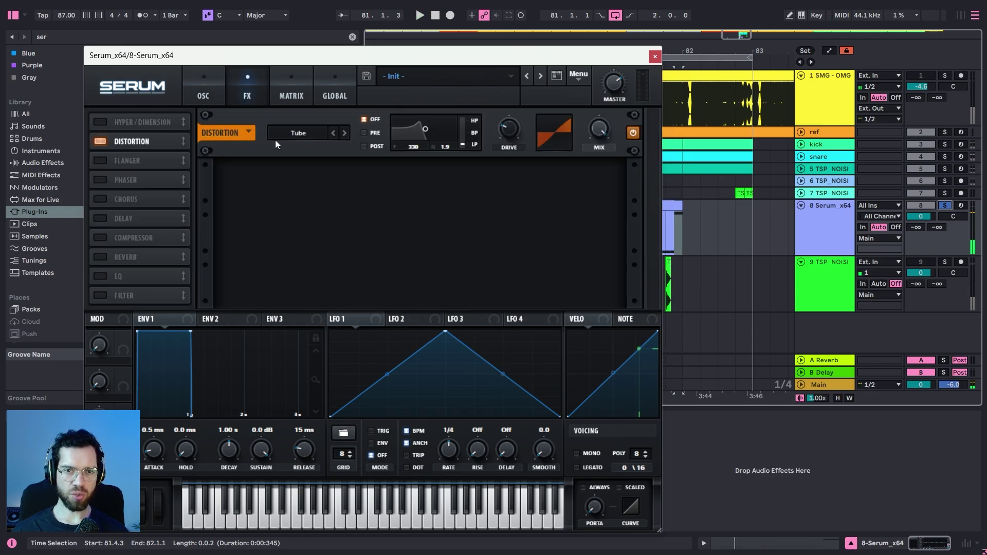
key(space)
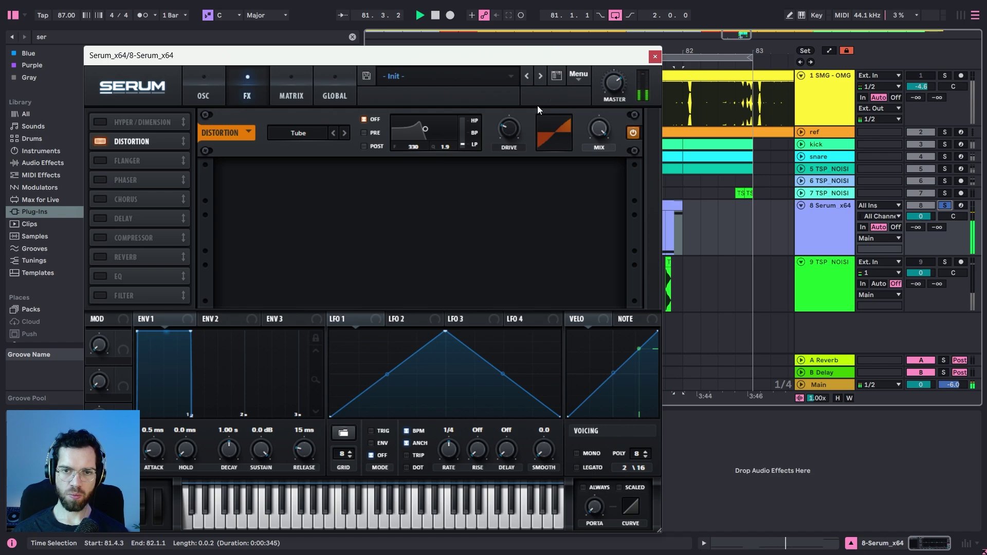
drag(509, 128, 565, 107)
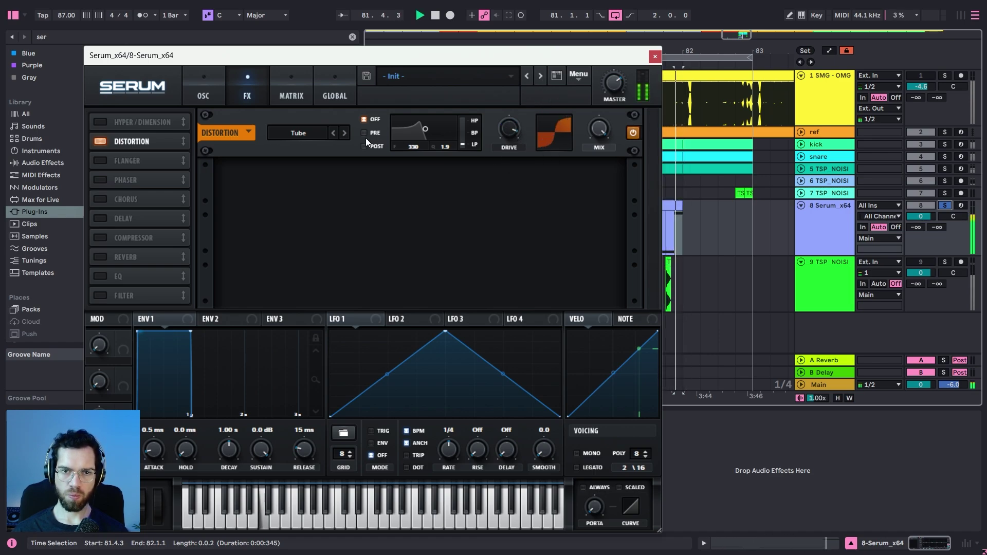
Audition the distortion types over the loop, settle on Asym and adjust the drive
click(333, 133)
click(333, 133)
click(333, 134)
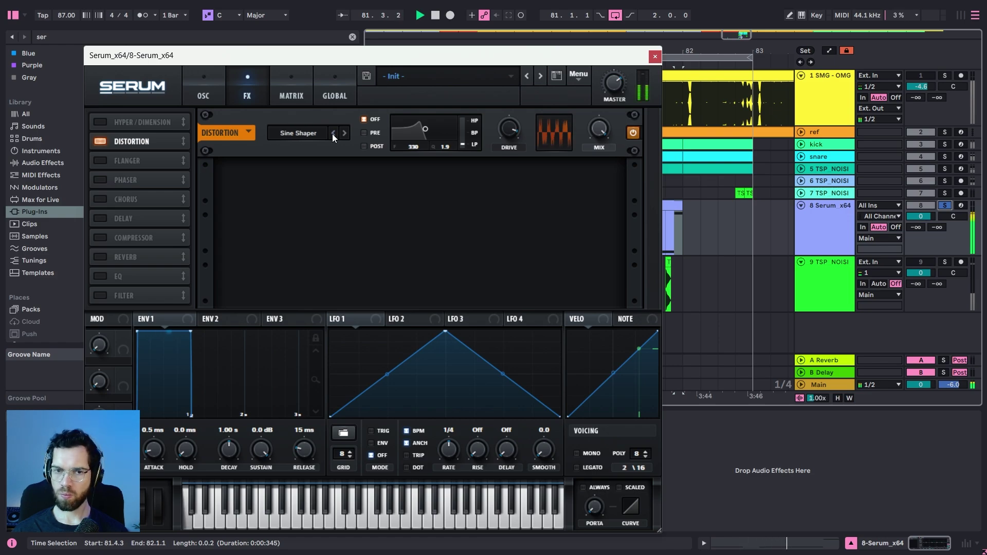
click(333, 134)
click(333, 133)
click(333, 134)
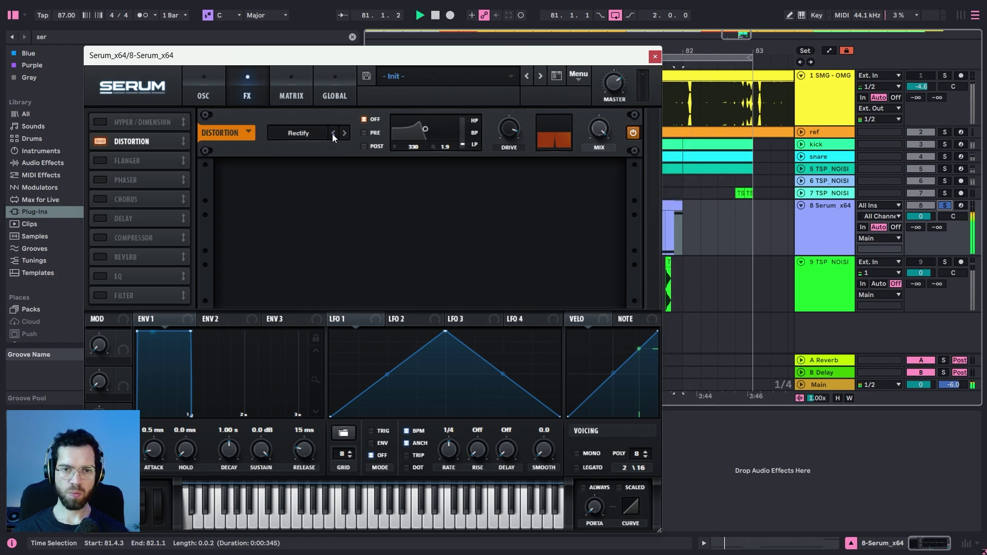
click(333, 133)
click(334, 133)
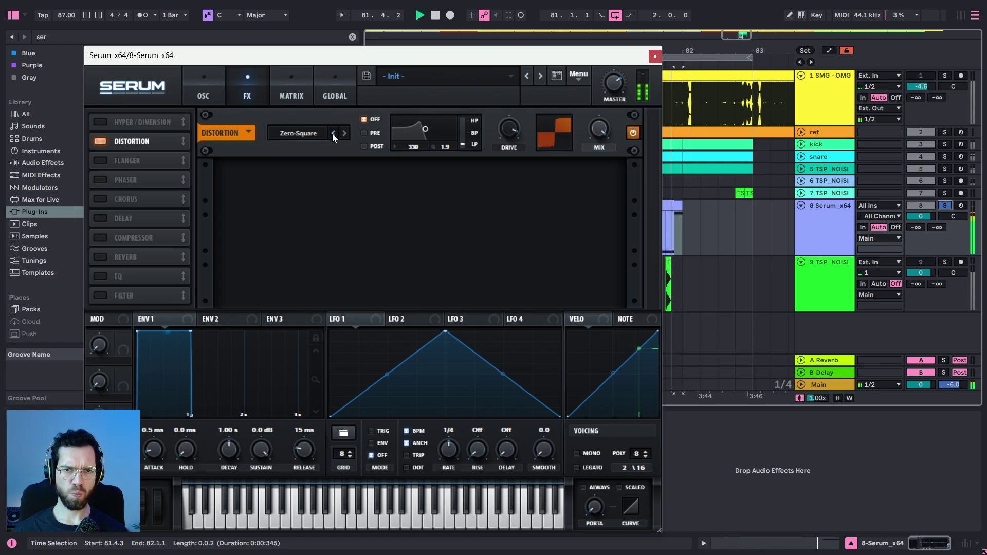
click(333, 133)
click(333, 133)
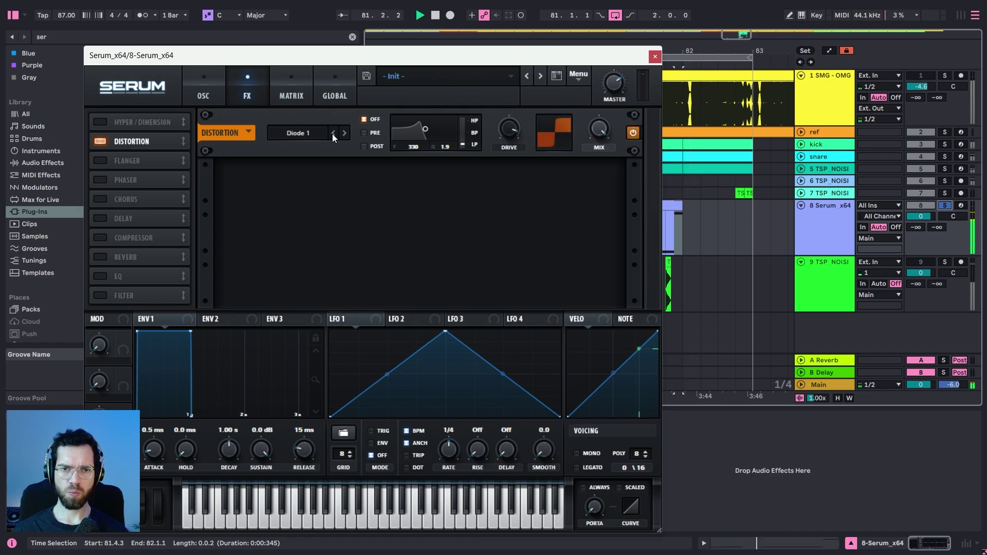
click(332, 133)
click(332, 134)
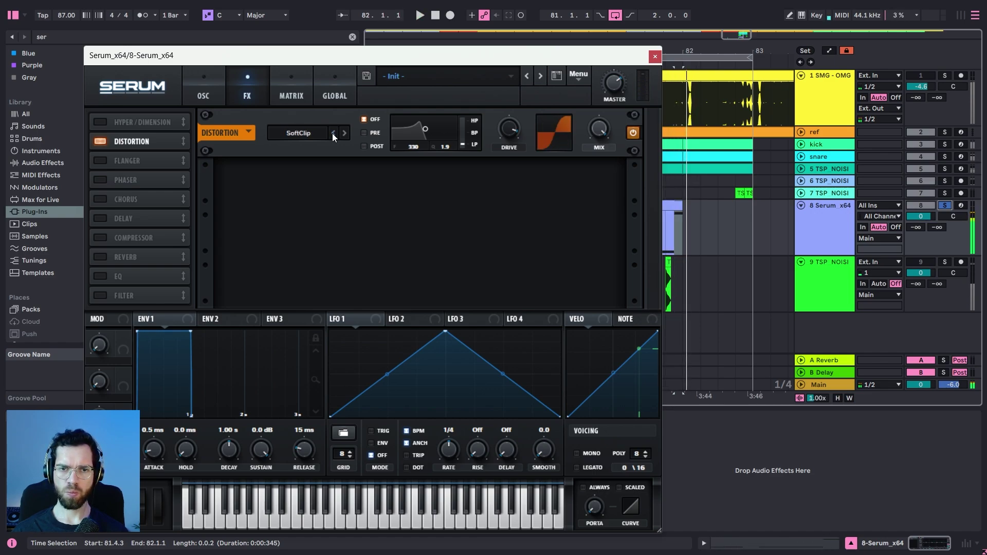
click(333, 133)
click(333, 134)
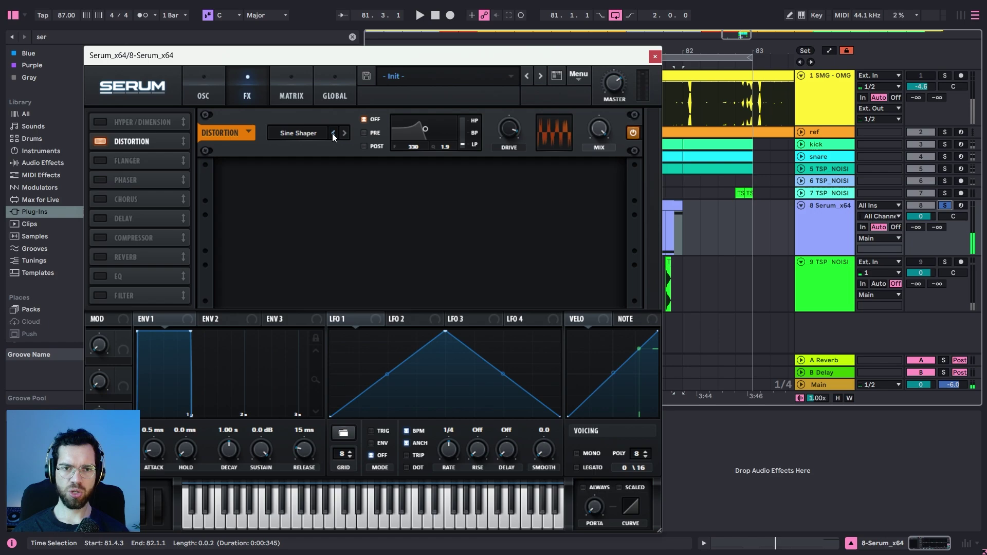
click(332, 133)
click(332, 133)
click(332, 134)
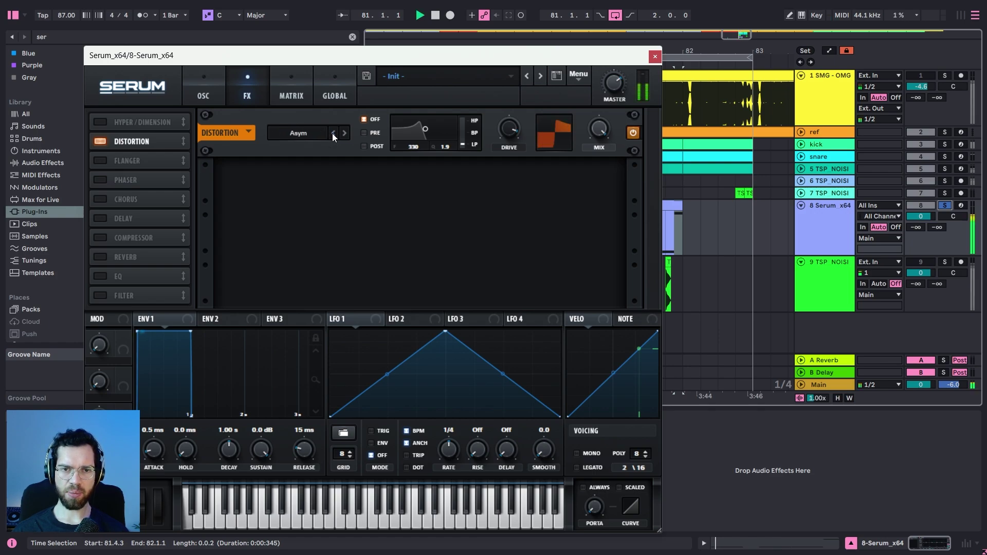
key(space)
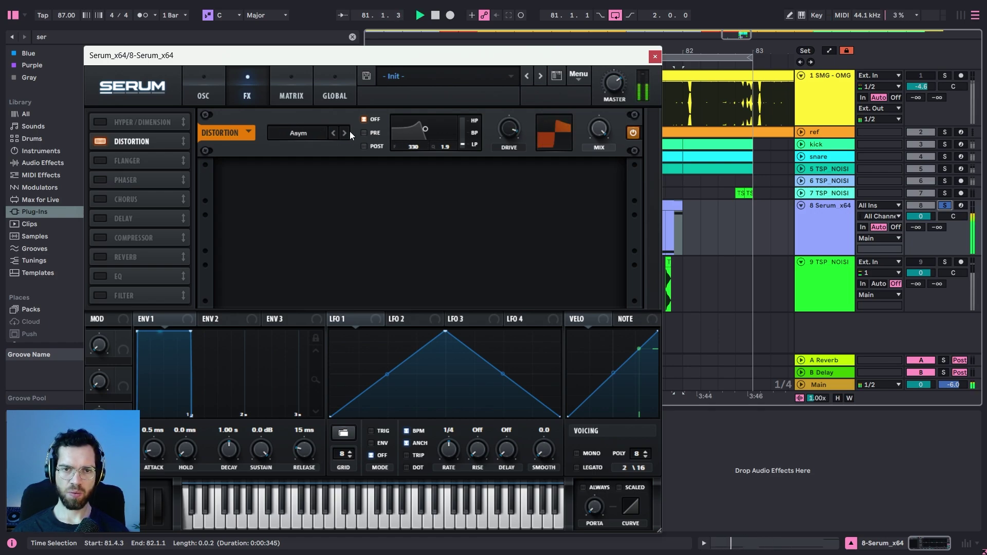
drag(509, 129, 508, 170)
Set oscillator A's warp mode to FM (from B) and modulate its amount with LFO 1 in Trig mode at 1/16
click(203, 94)
click(255, 301)
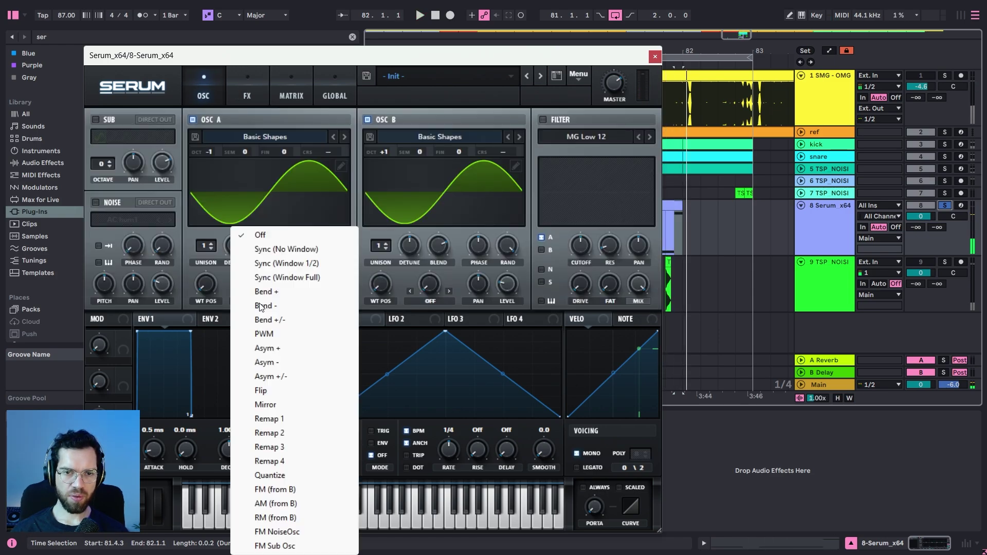
click(288, 490)
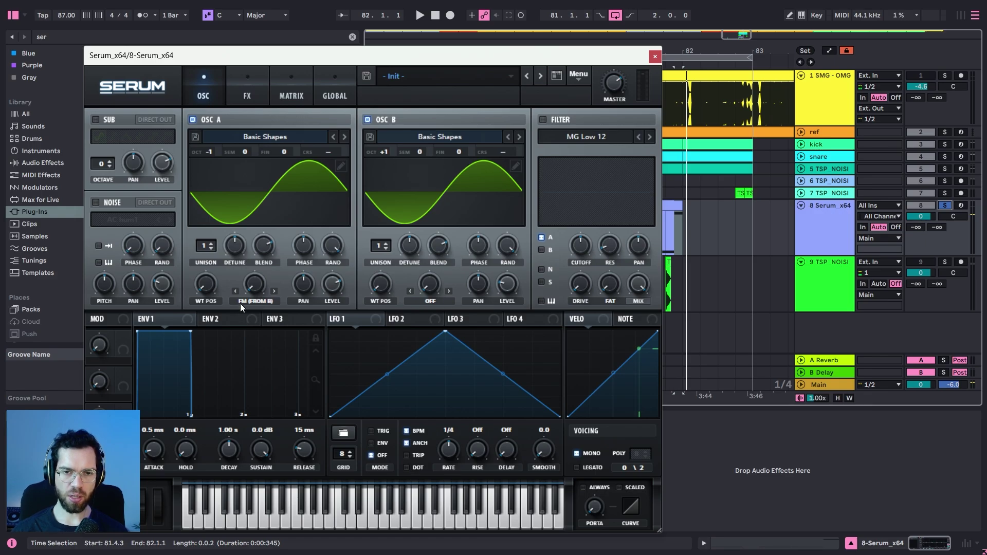
key(space)
mouse_move(267, 277)
mouse_down()
mouse_move(279, 230)
mouse_move(271, 283)
mouse_move(257, 286)
mouse_up()
key(space)
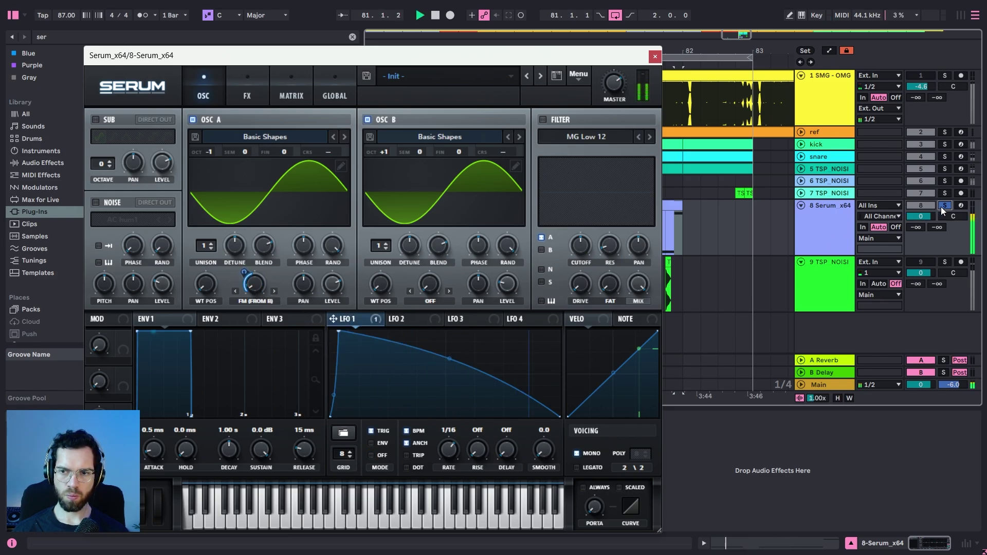
Unsolo the Serum track, then transpose oscillator B to +7 semitones and adjust its level
click(942, 206)
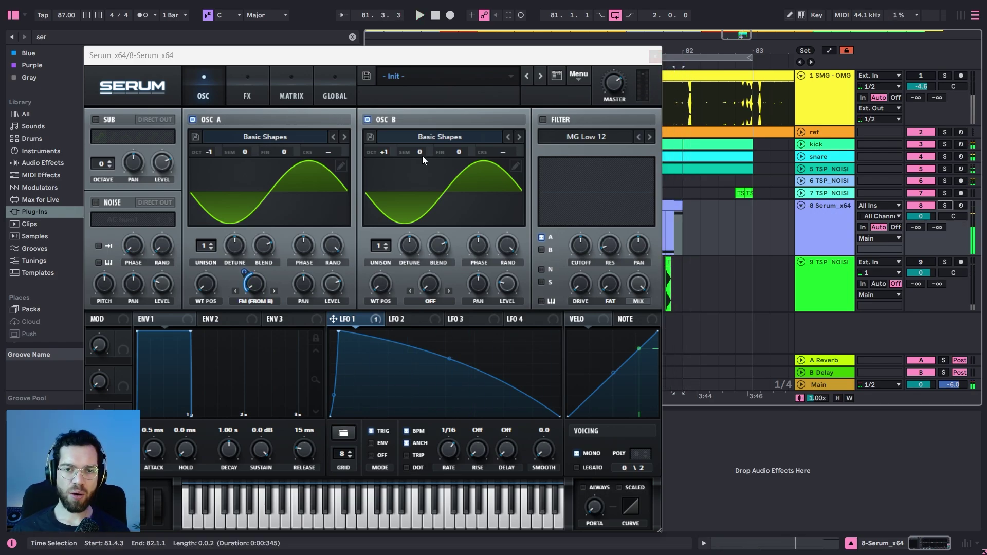
drag(423, 153, 431, 113)
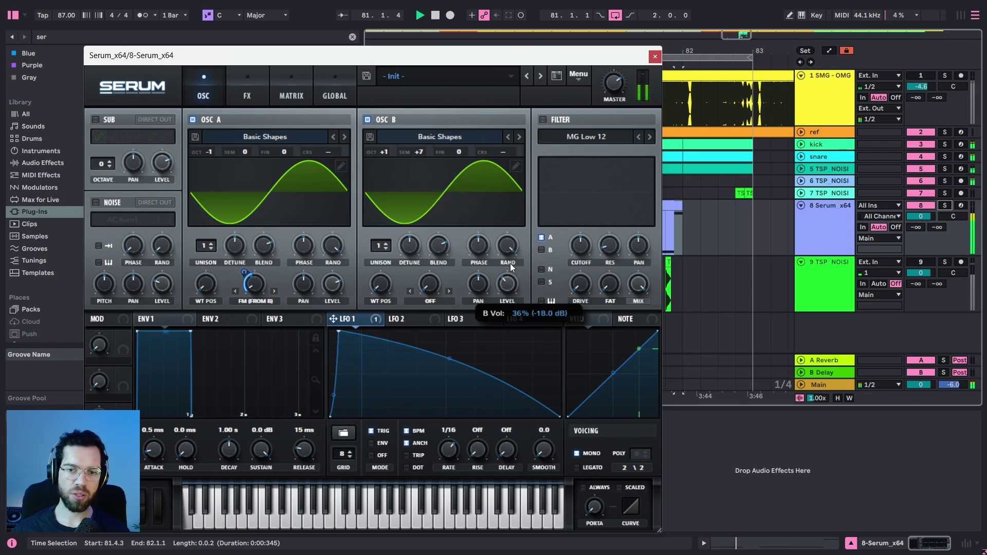
drag(510, 263, 514, 217)
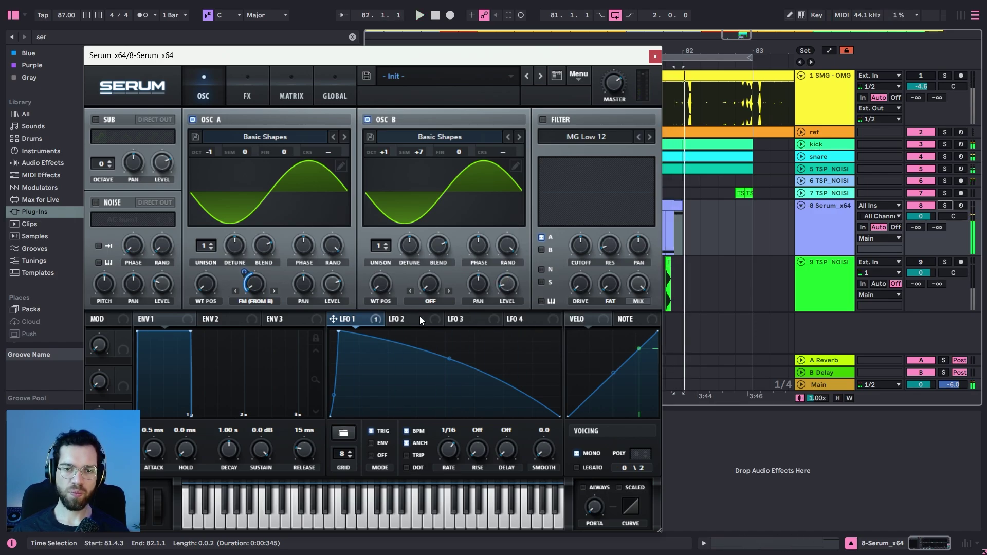
Shape LFO 2 into a rising ramp, assign it to oscillator B's level and set its rate to 2 bar
click(407, 320)
drag(447, 338, 560, 332)
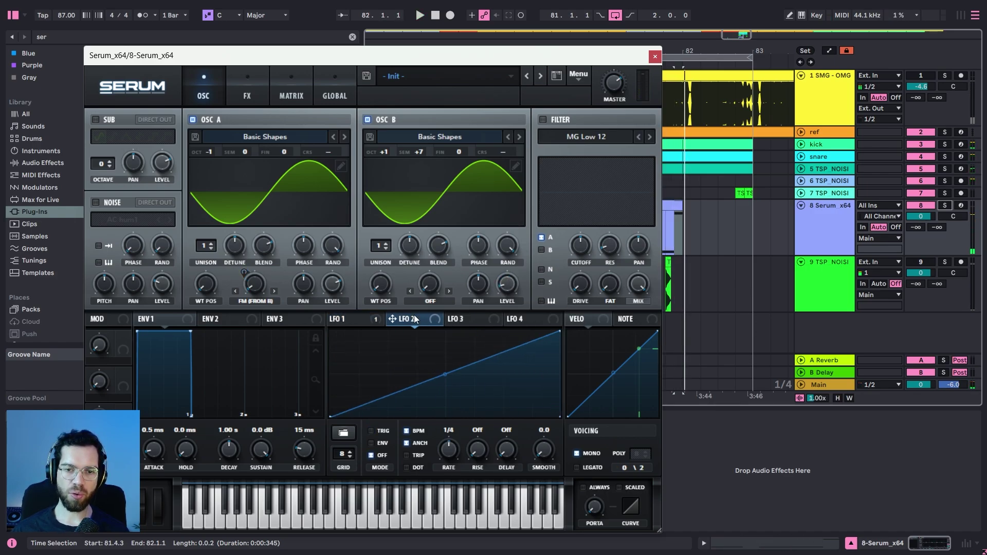
drag(494, 294, 501, 287)
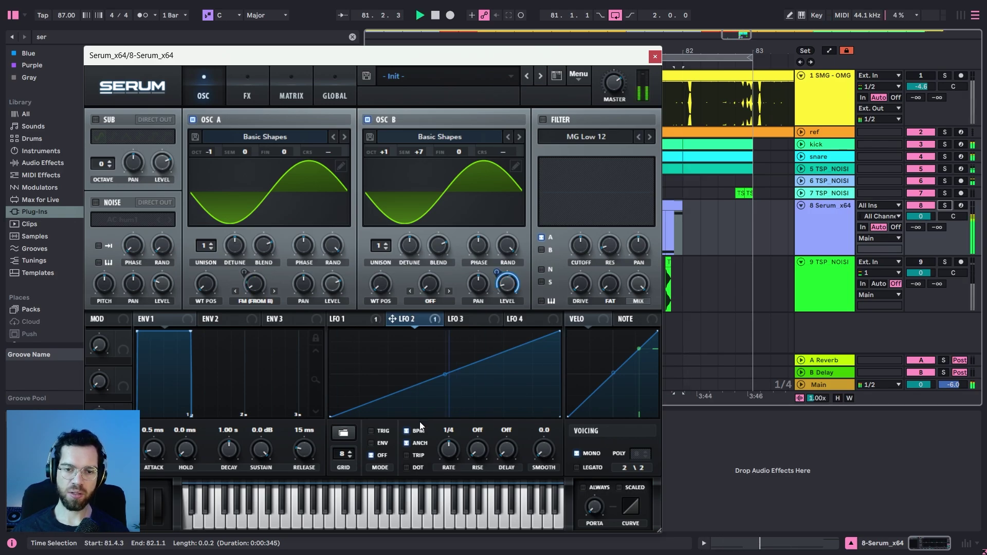
key(space)
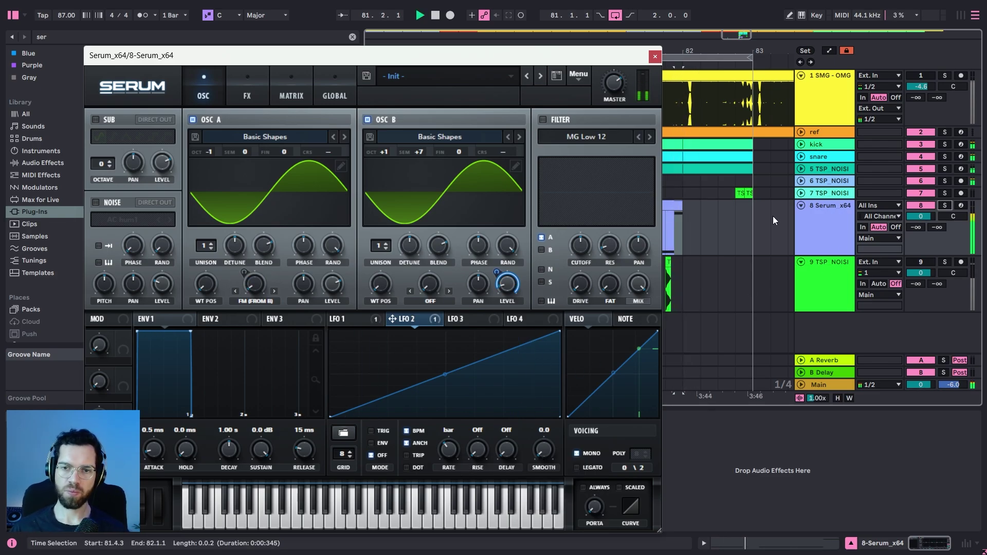
drag(455, 452, 455, 456)
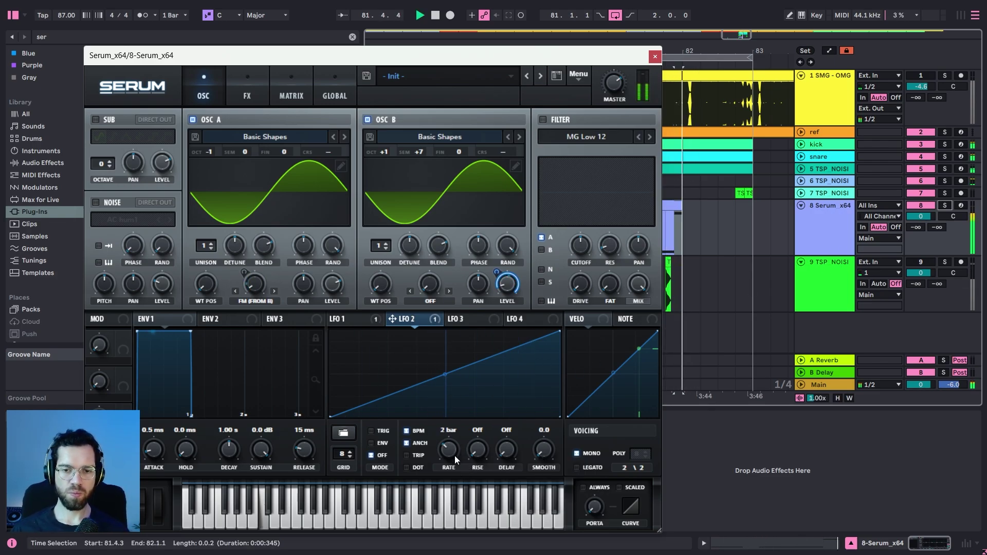
Enable Serum's Reverb effect in Hall mode
click(247, 90)
click(101, 257)
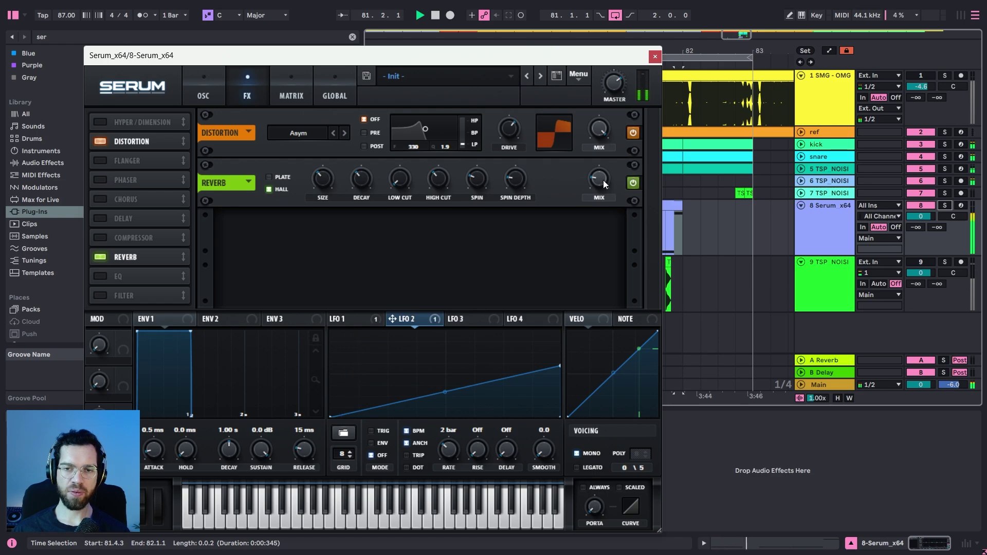
mouse_move(602, 179)
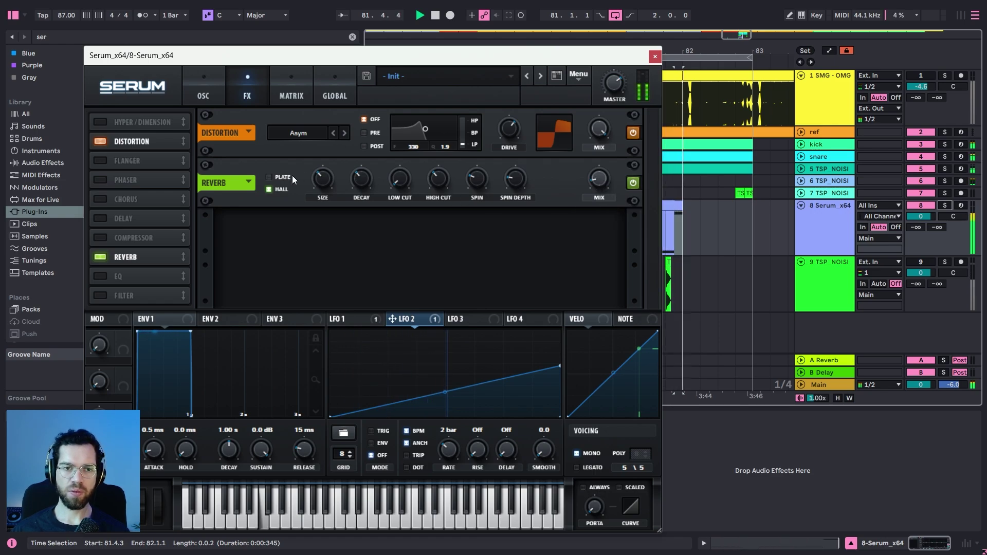
Search the browser for COMP, group the Serum track and place a Compressor on the group
click(46, 34)
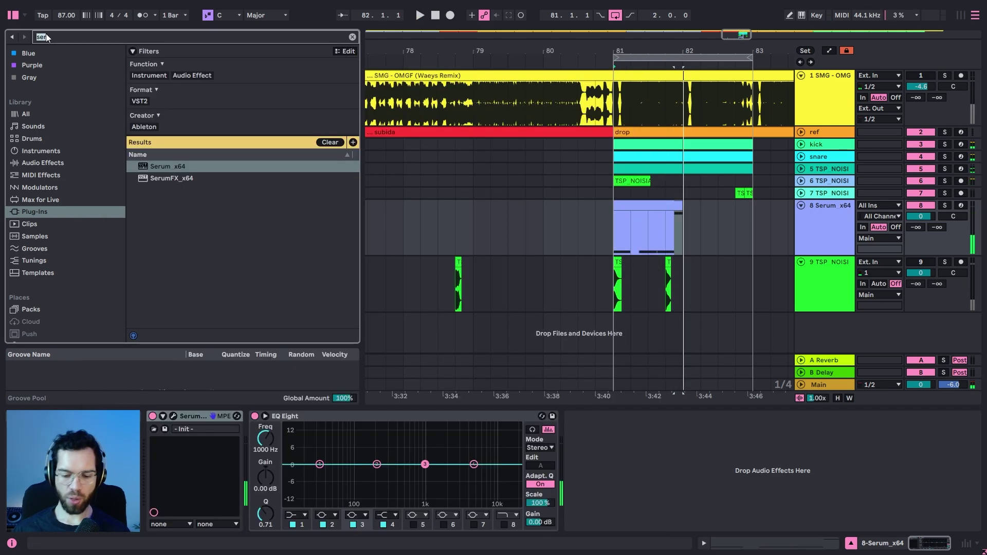
text(COMP)
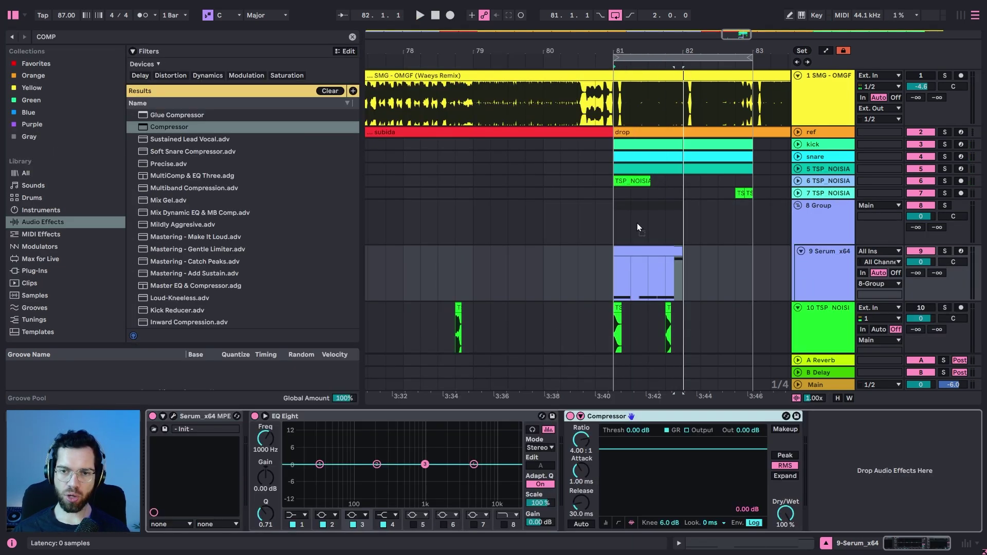
click(641, 225)
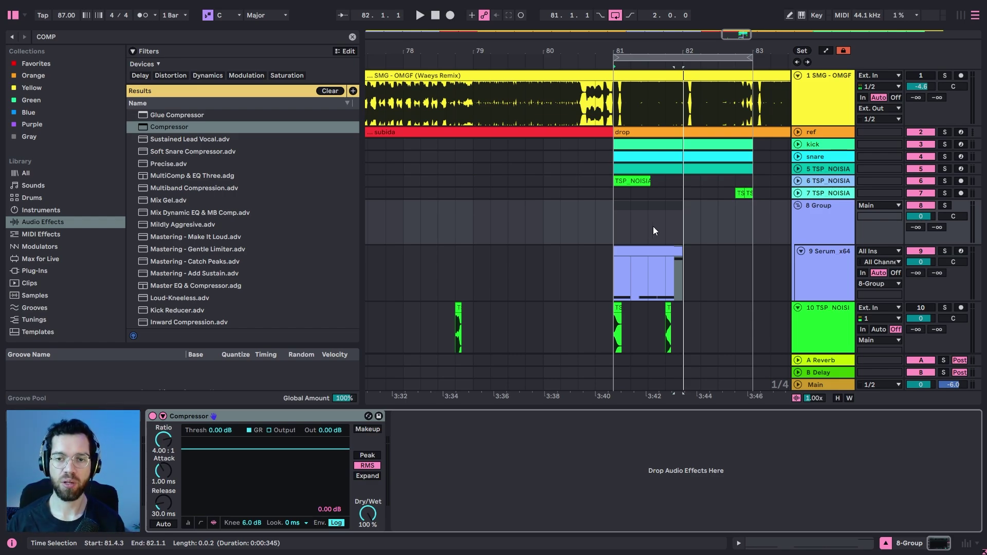
Sidechain the group's Compressor from the kick track and lower its threshold to -27 dB
click(164, 416)
click(175, 448)
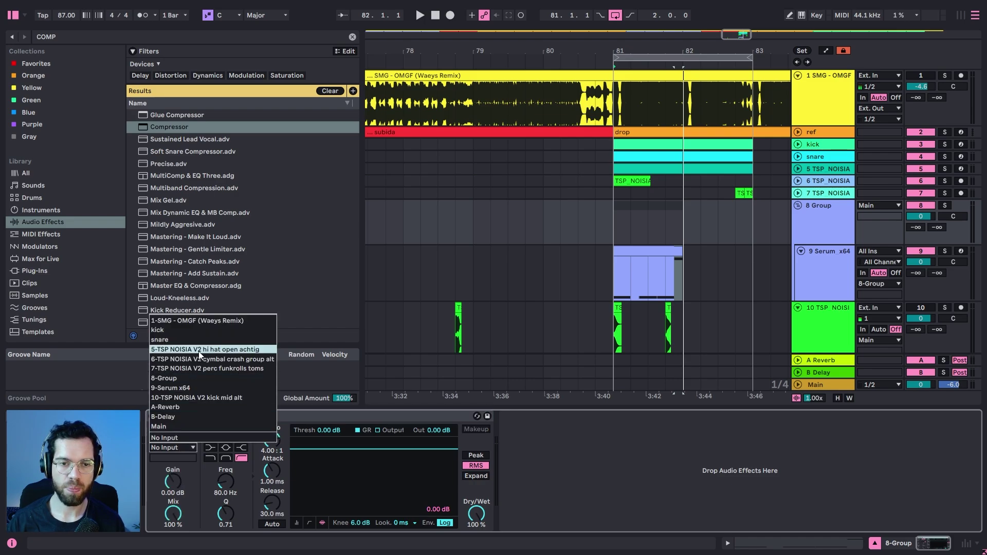
click(193, 331)
key(space)
drag(315, 451, 314, 496)
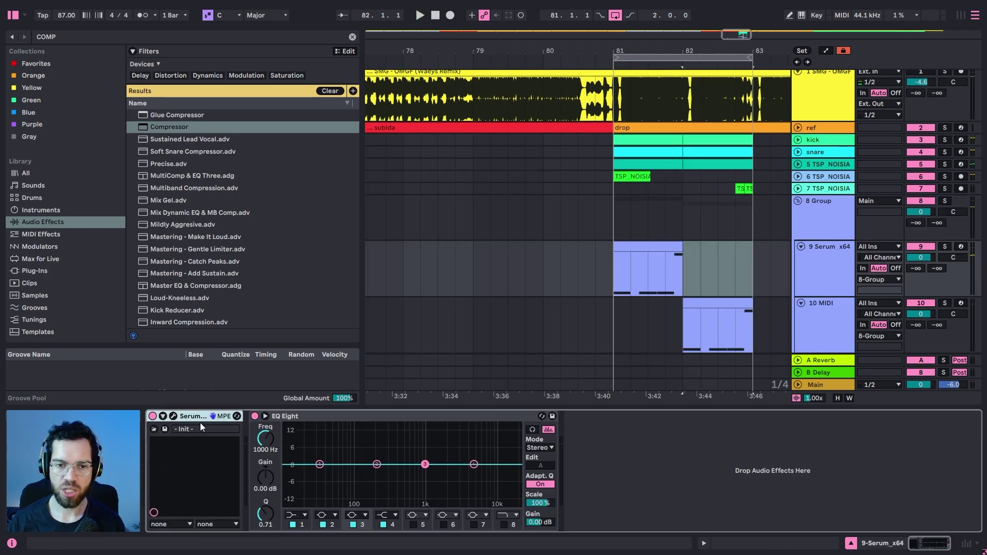
On the second bass track with its own Serum, put all the clip's notes on C1 and solo the track
click(687, 325)
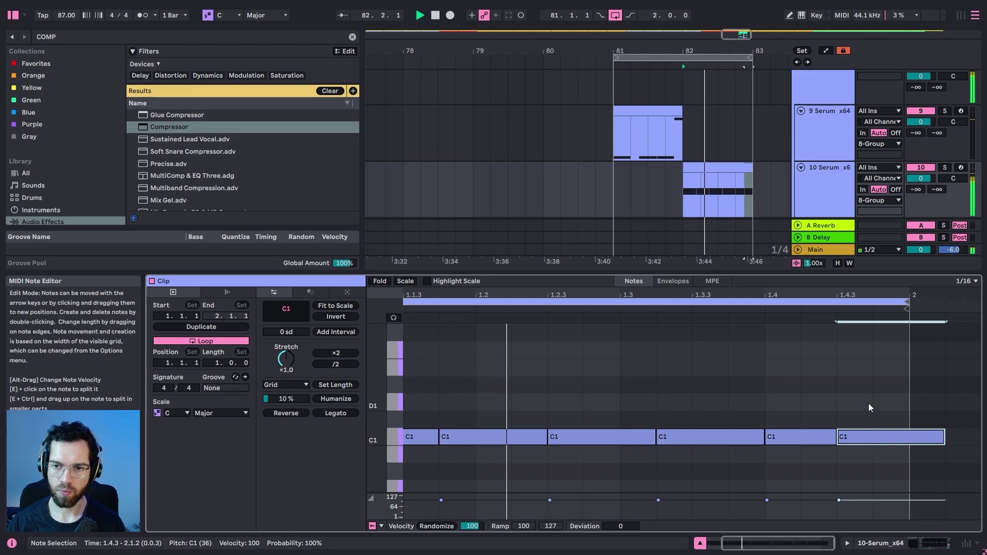
scroll(888, 411, down, 2)
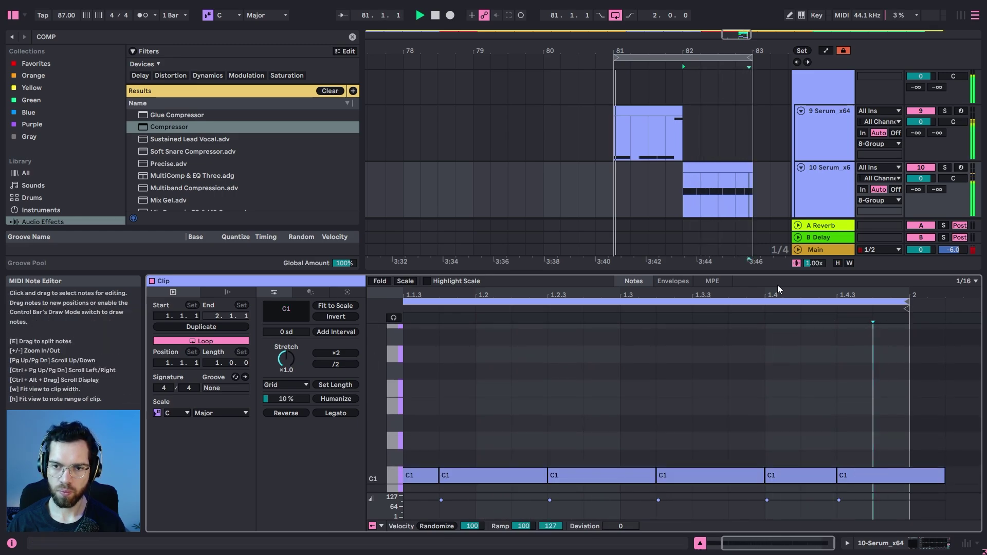
double_click(813, 186)
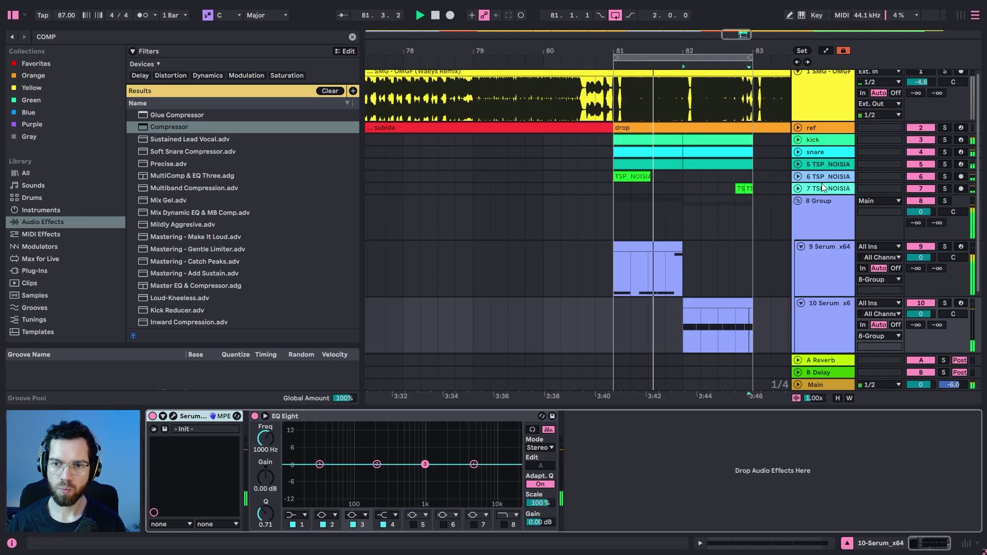
click(721, 313)
click(726, 307)
click(944, 302)
key(space)
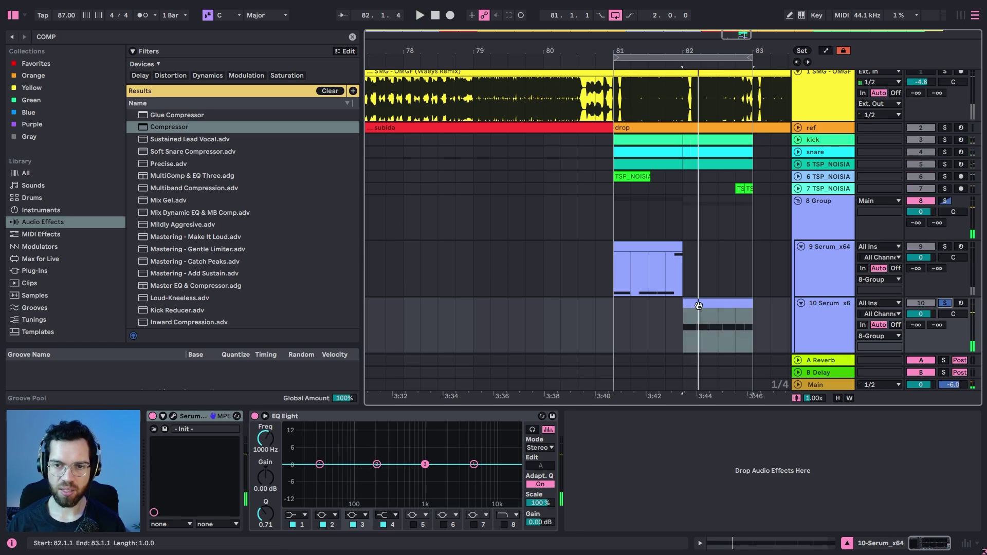
Load the Analog Basic Shapes wavetable into oscillator A of the second Serum and set its octave to -1
click(174, 416)
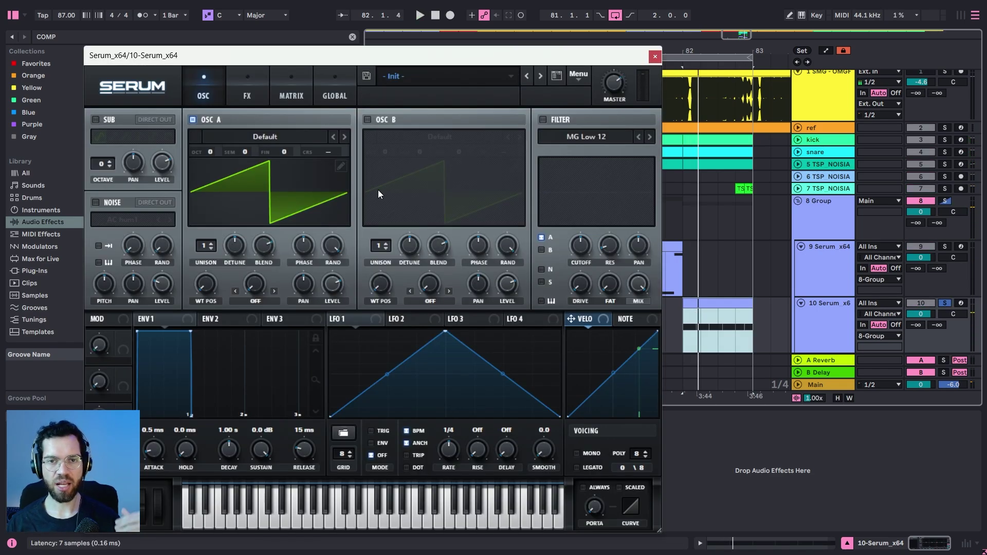
click(248, 134)
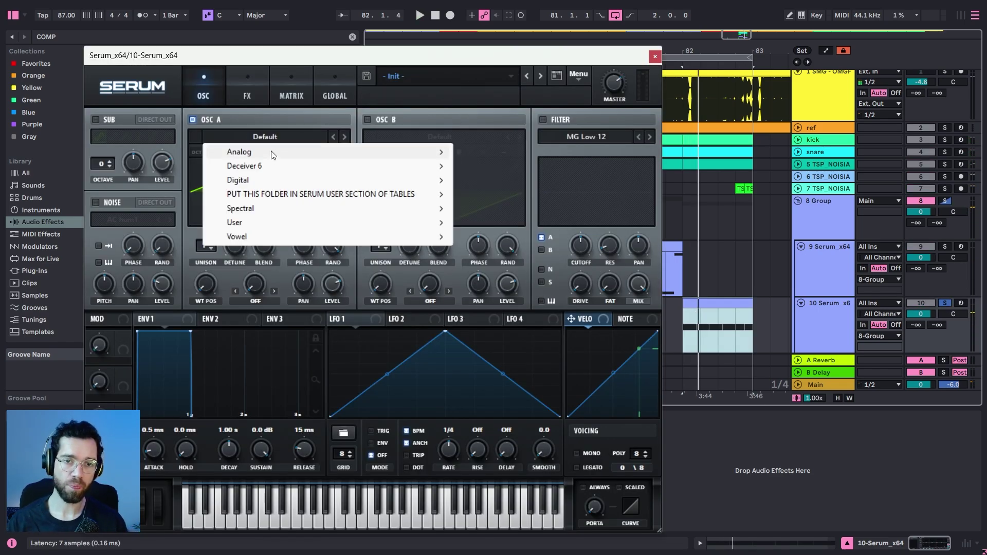
mouse_move(272, 152)
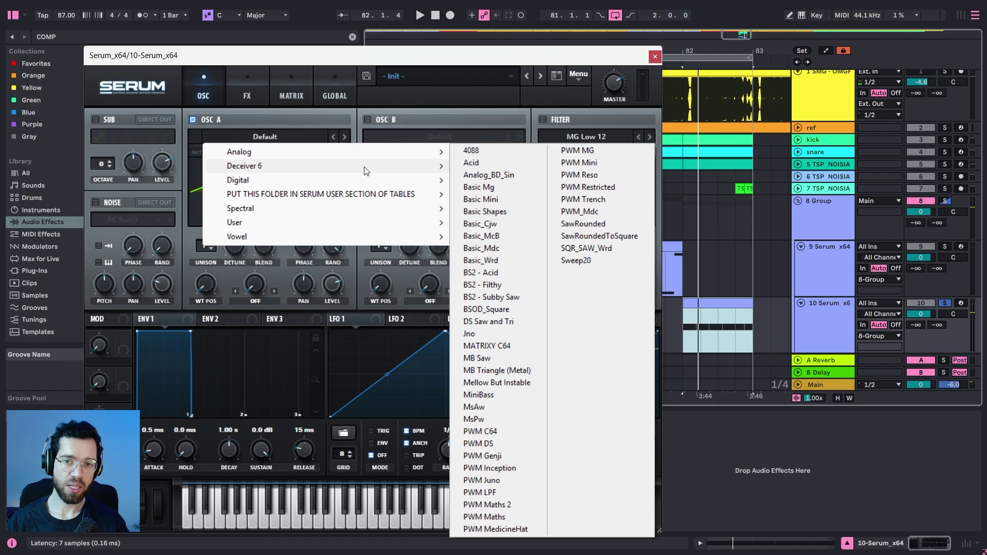
click(473, 211)
key(space)
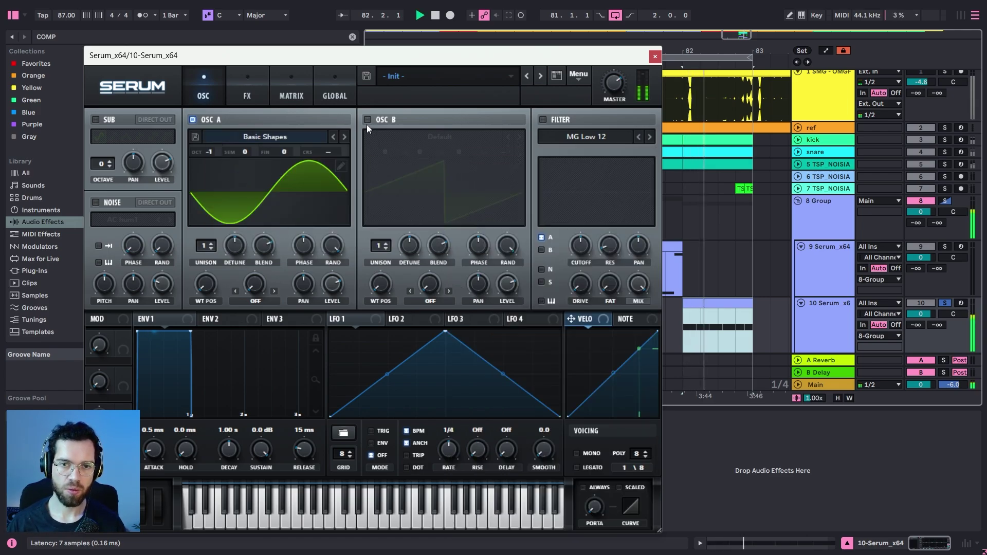
Enable oscillator B and load the Analog Basic Shapes wavetable into it
click(368, 119)
click(383, 139)
key(space)
mouse_move(462, 159)
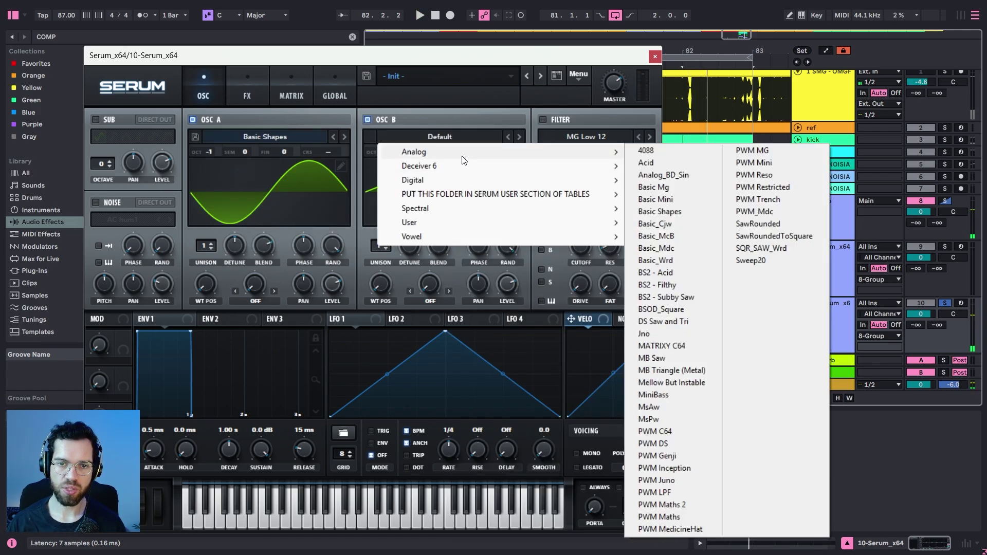
click(653, 211)
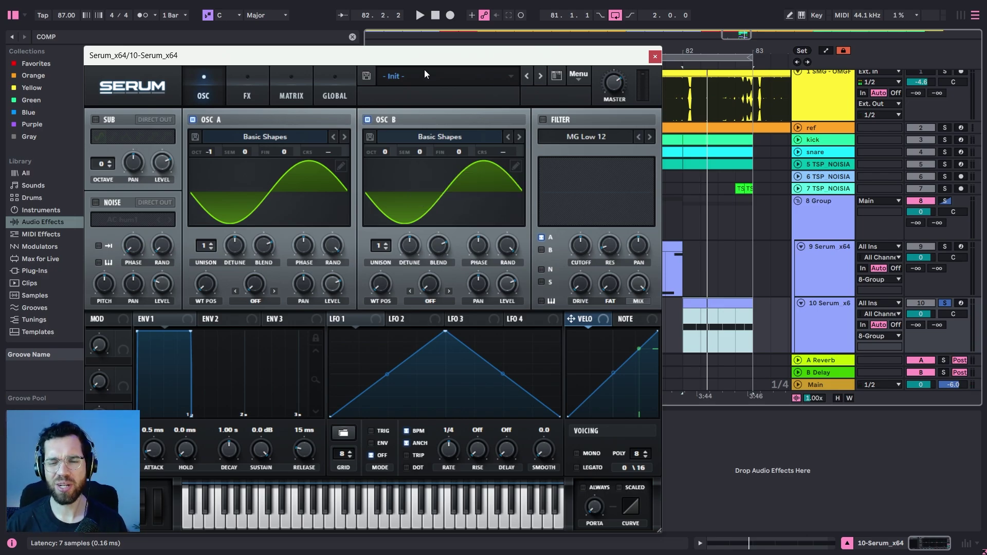
drag(419, 59, 439, 56)
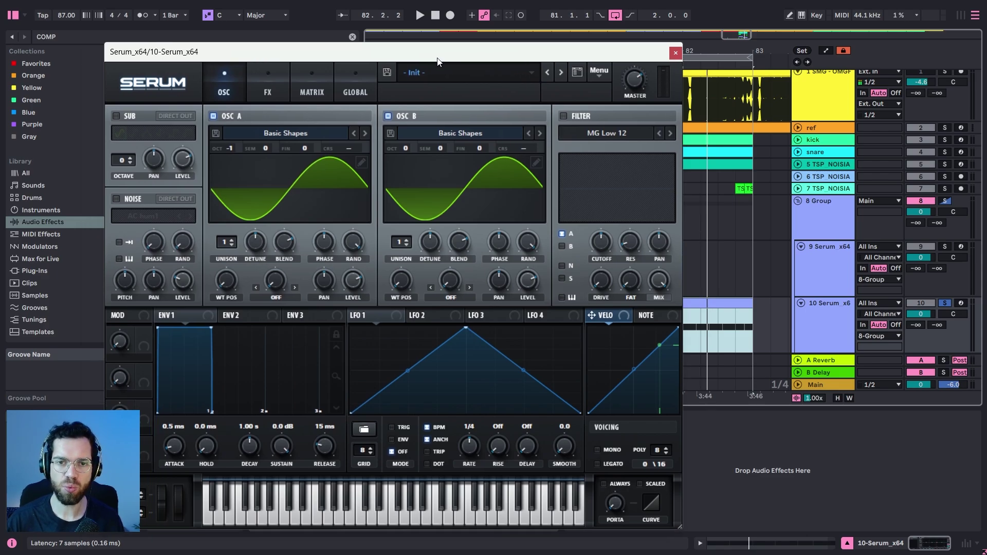
Reshape LFO 1 into a straight falling ramp and set Env 1 to 900 ms decay with -4.8 dB sustain
key(space)
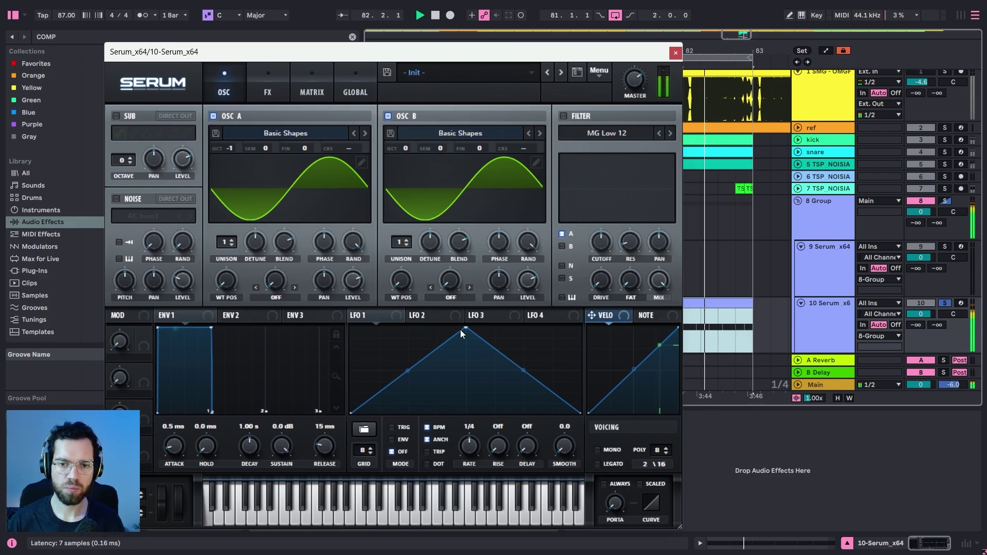
drag(467, 329, 351, 329)
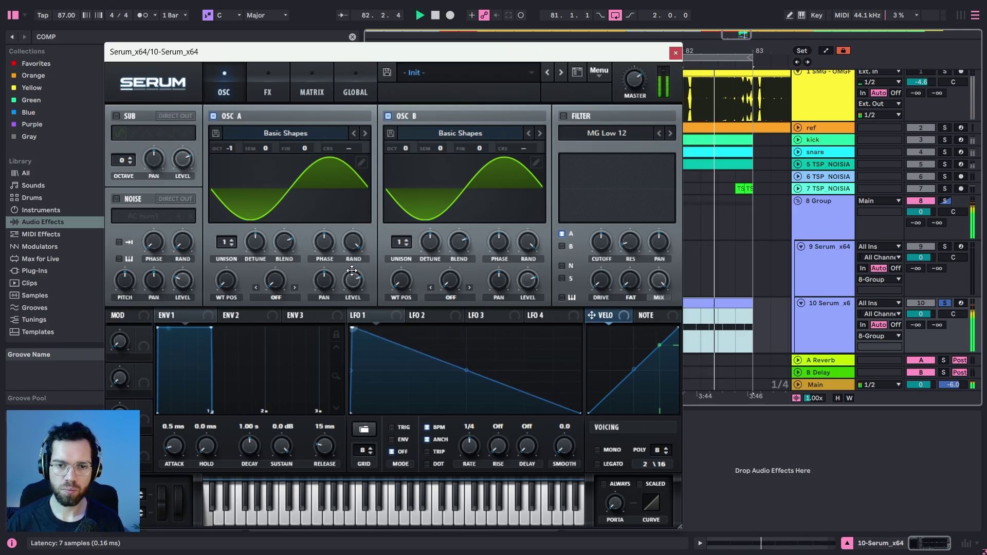
drag(213, 328, 206, 349)
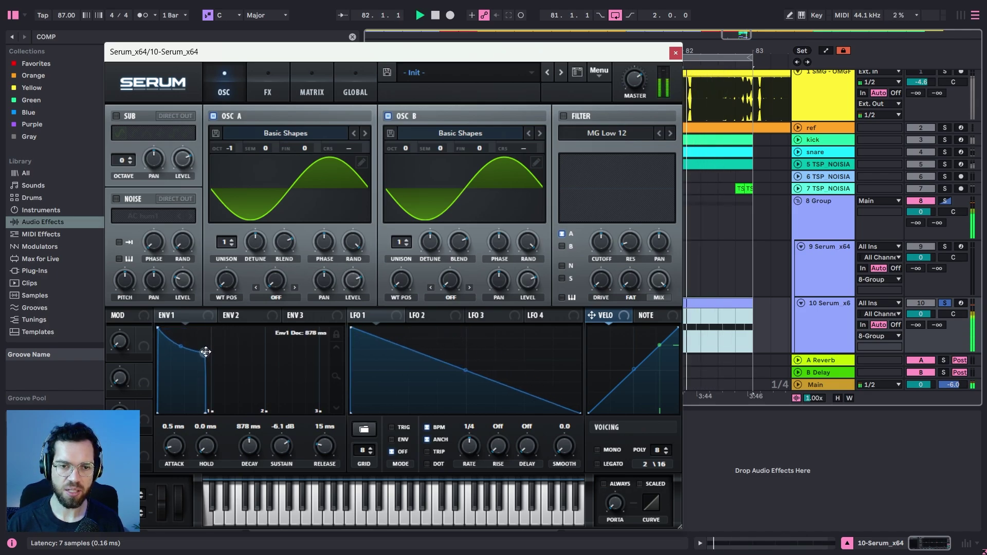
Switch Serum's voicing to Mono and bend LFO 1's ramp into a steep decay curve
click(597, 450)
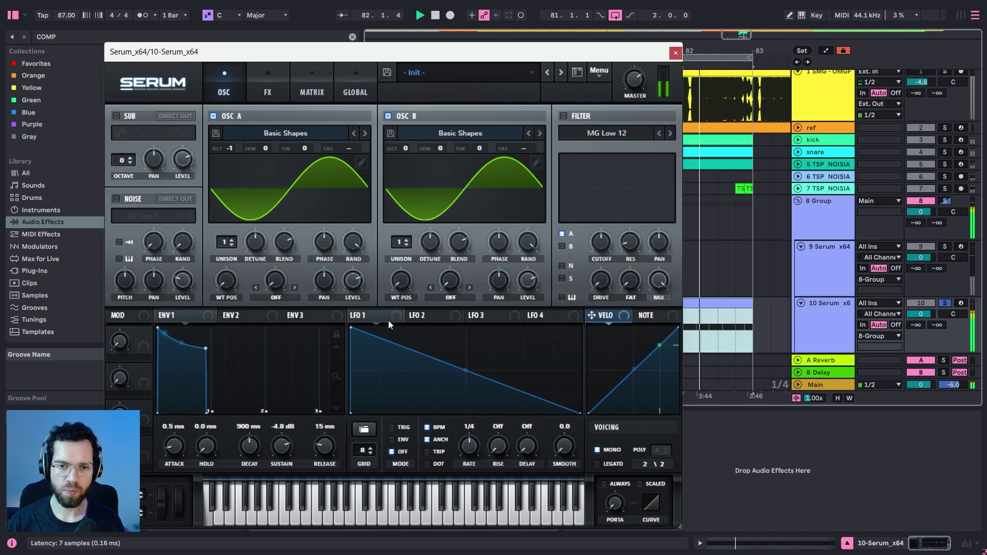
drag(465, 367, 465, 409)
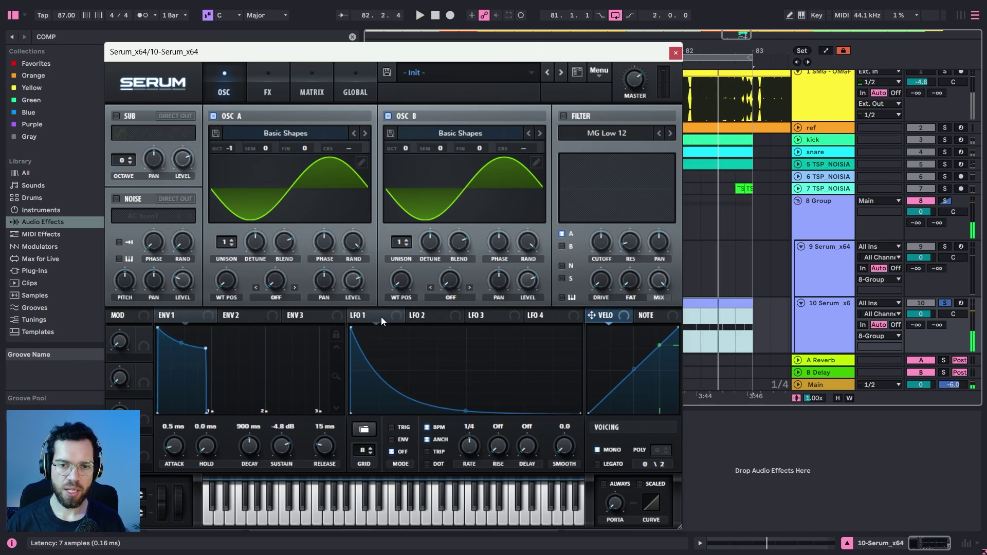
Route LFO 1 to the global master tuning in Serum's modulation matrix
click(315, 93)
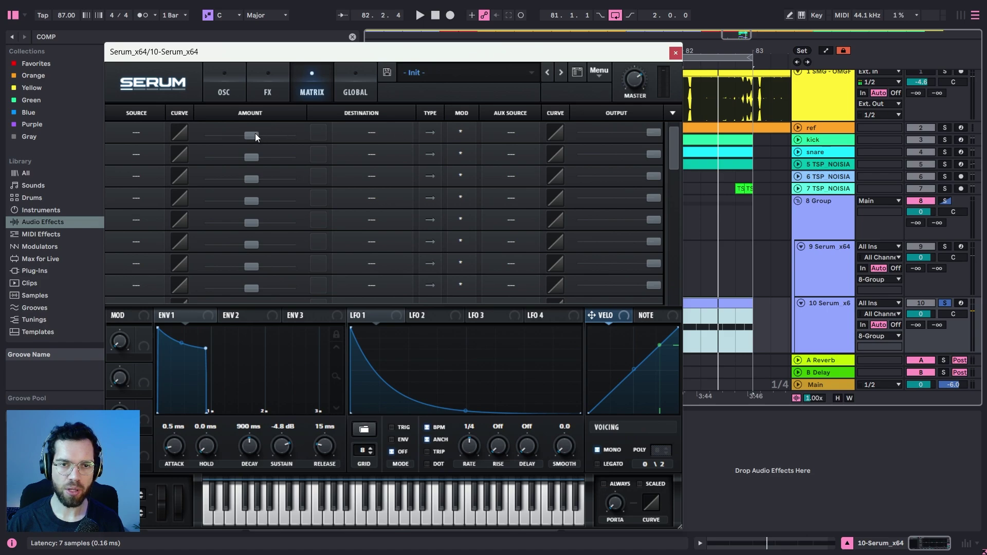
click(148, 135)
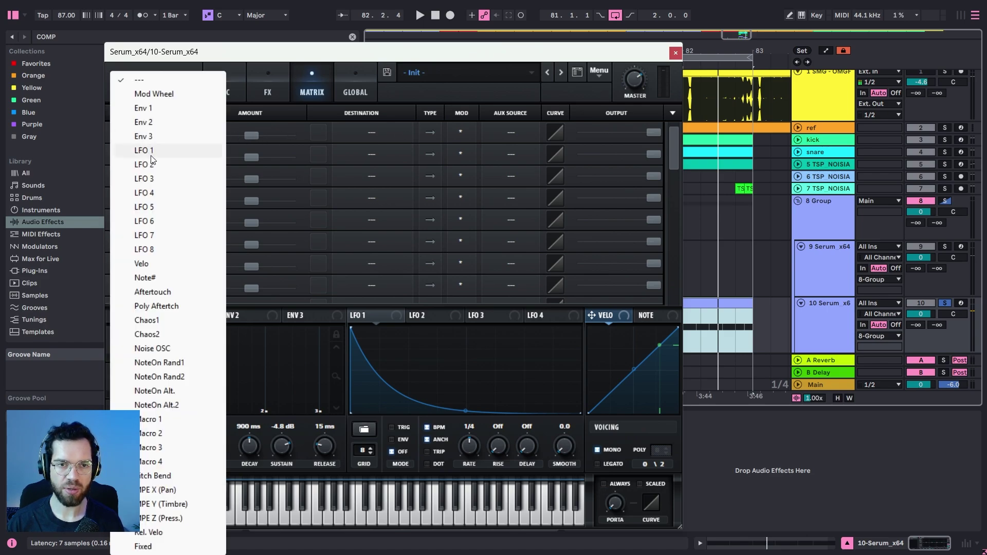
click(144, 150)
click(361, 138)
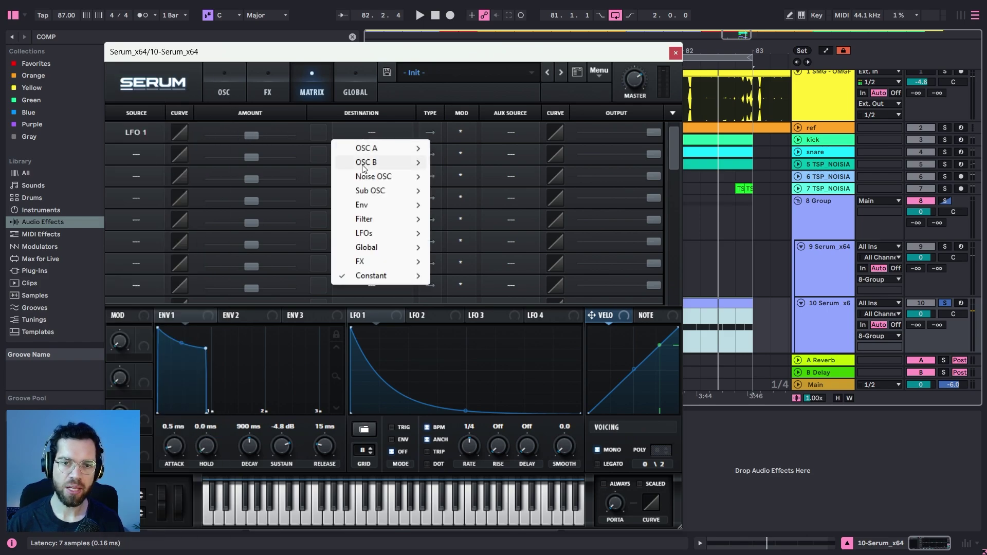
mouse_move(374, 253)
click(465, 248)
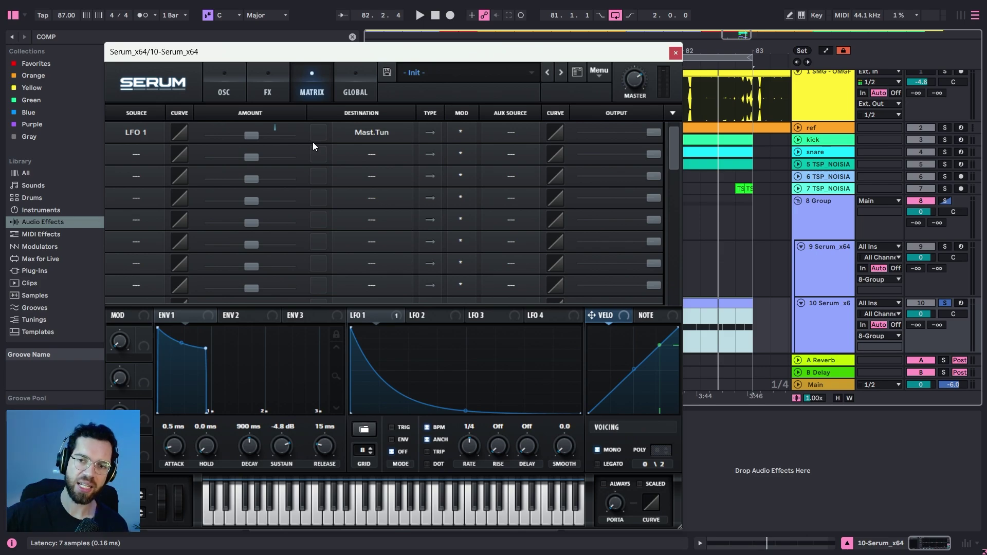
Give the master tuning modulation a small positive amount and set LFO 1 to ENV mode at a bar rate
key(space)
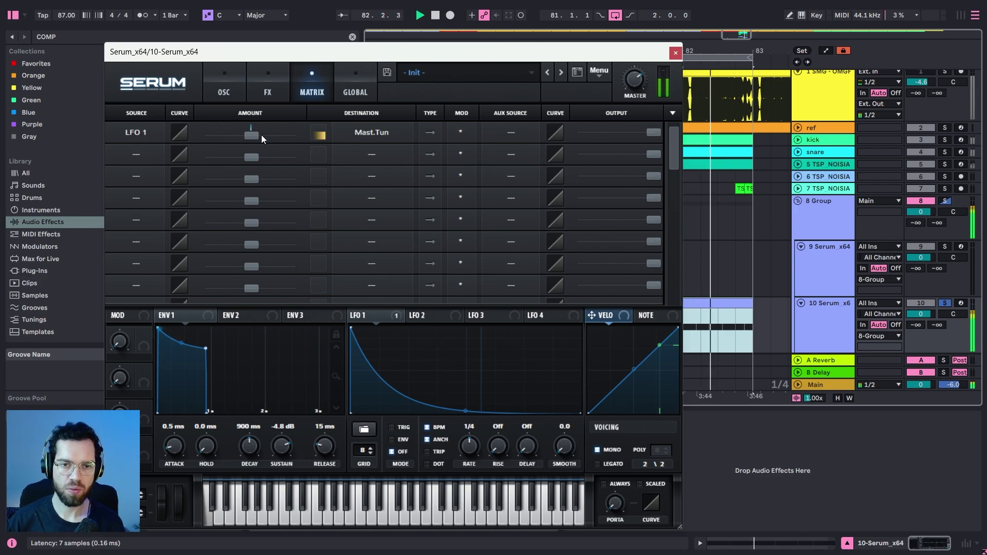
drag(261, 135, 270, 137)
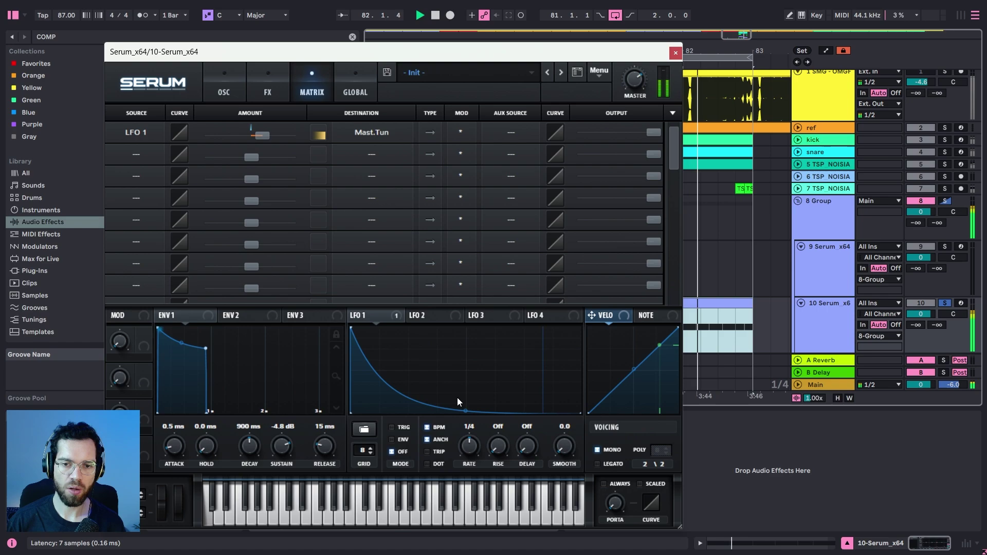
mouse_move(466, 412)
mouse_down()
mouse_move(466, 388)
mouse_move(466, 412)
mouse_up()
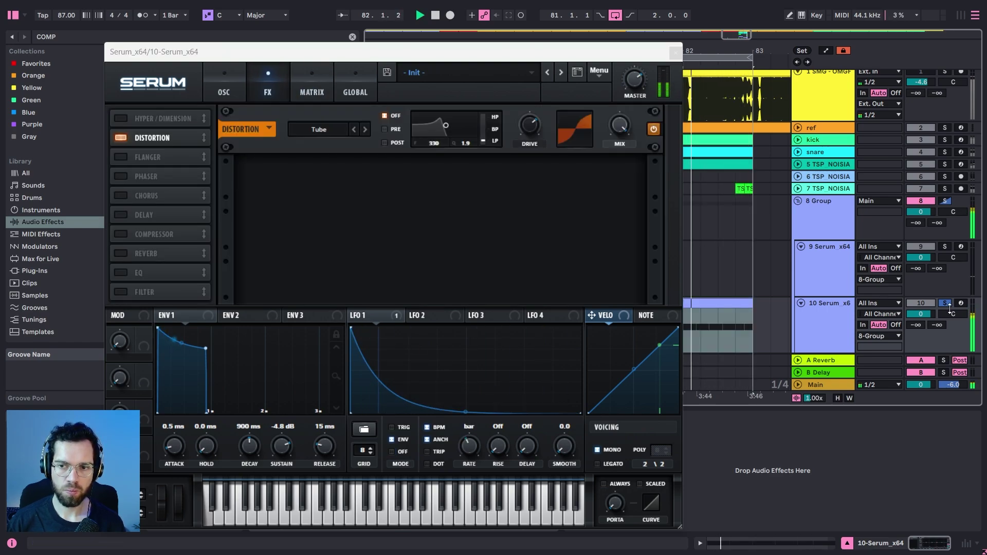
Unsolo the second Serum track, then move oscillator B's wavetable position to a triangle and set its octave to 0
click(946, 303)
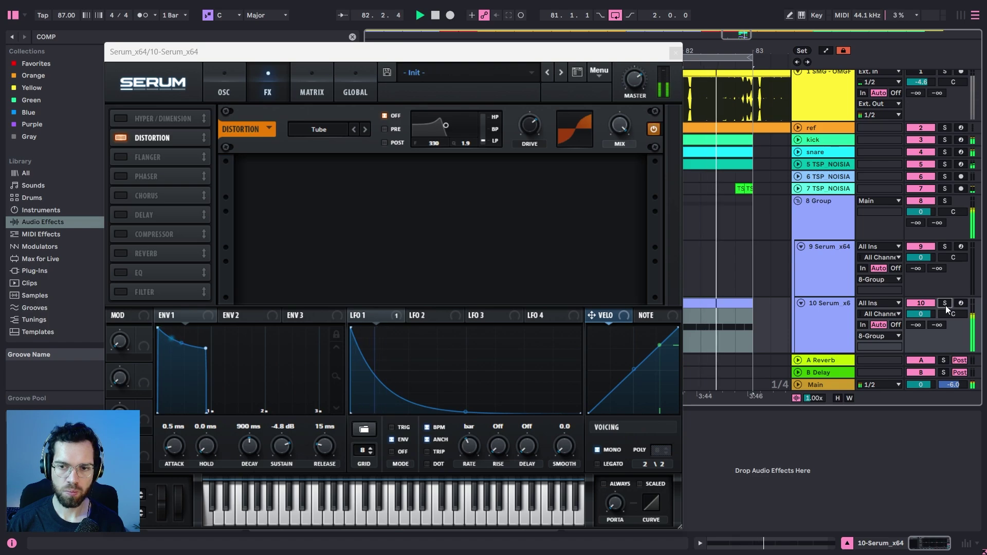
click(224, 88)
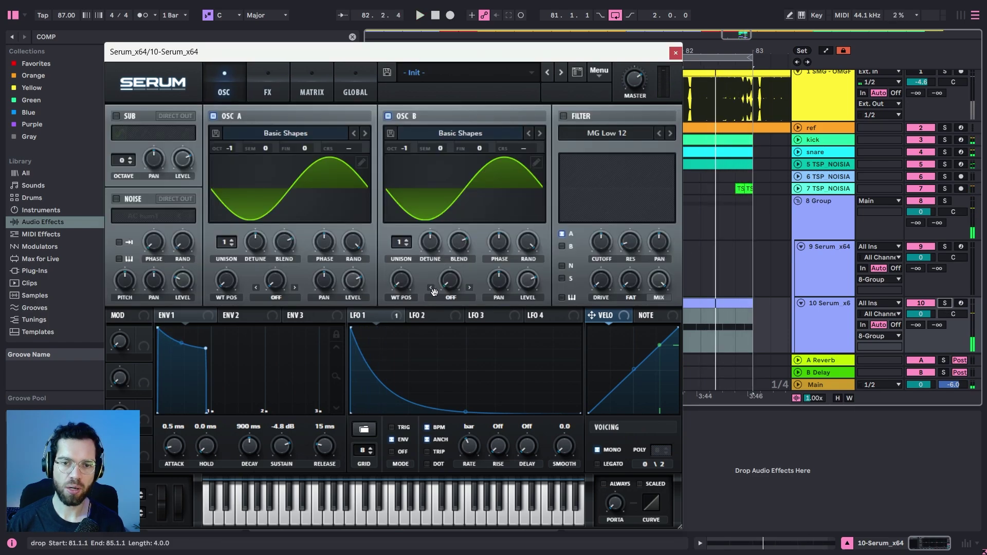
key(space)
drag(406, 271, 407, 239)
drag(407, 148, 409, 137)
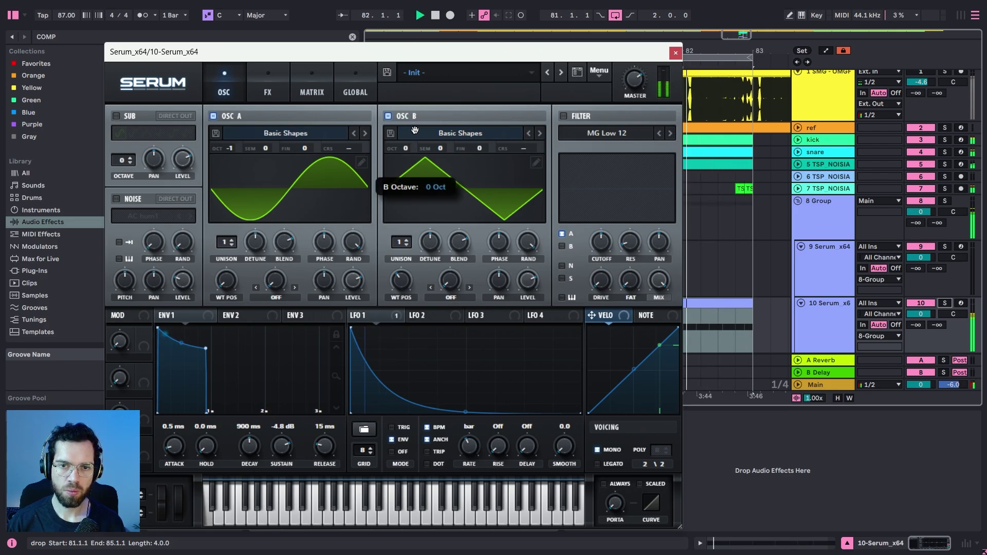
Set Serum's distortion to Asym and enable an MG Low 6 Filter effect with LFO 1 modulating its cutoff
click(308, 86)
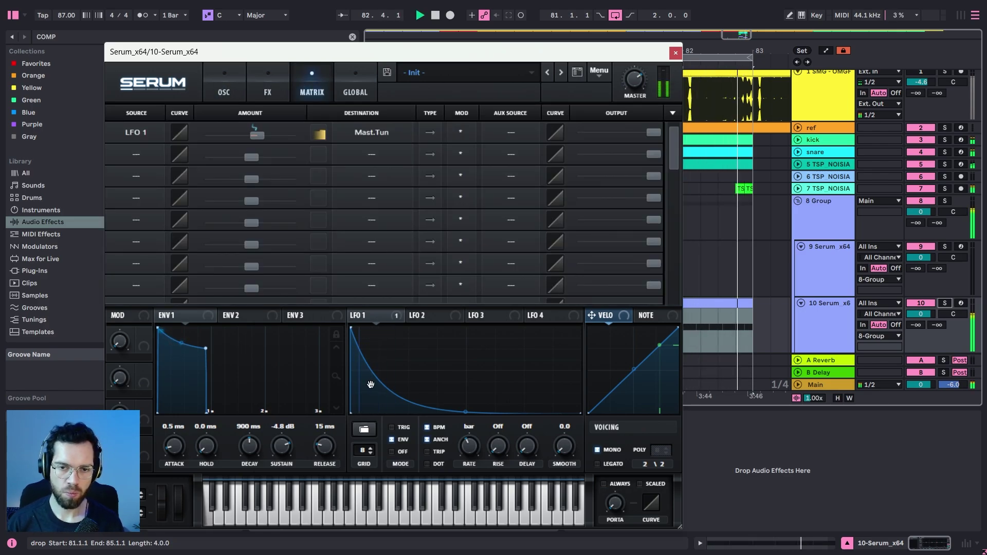
click(268, 86)
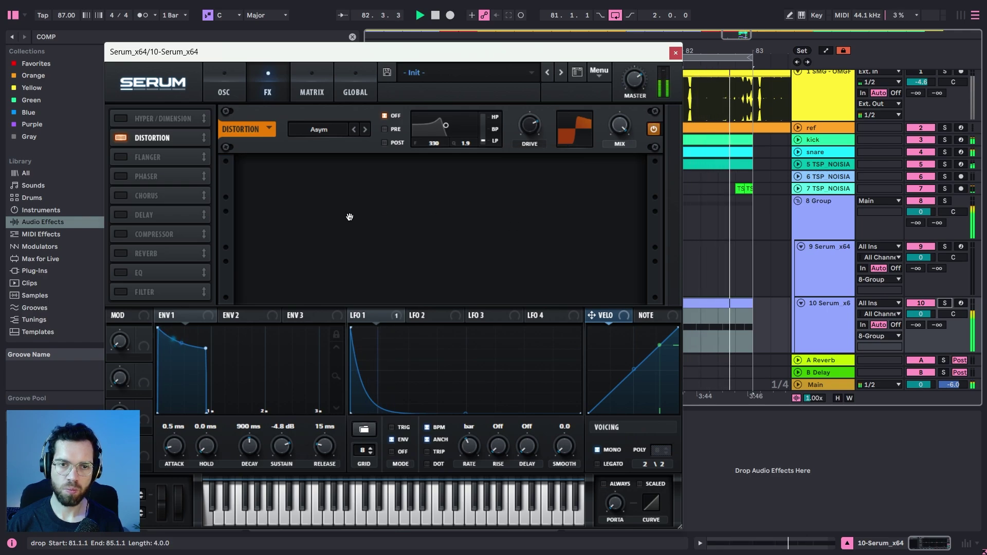
click(121, 291)
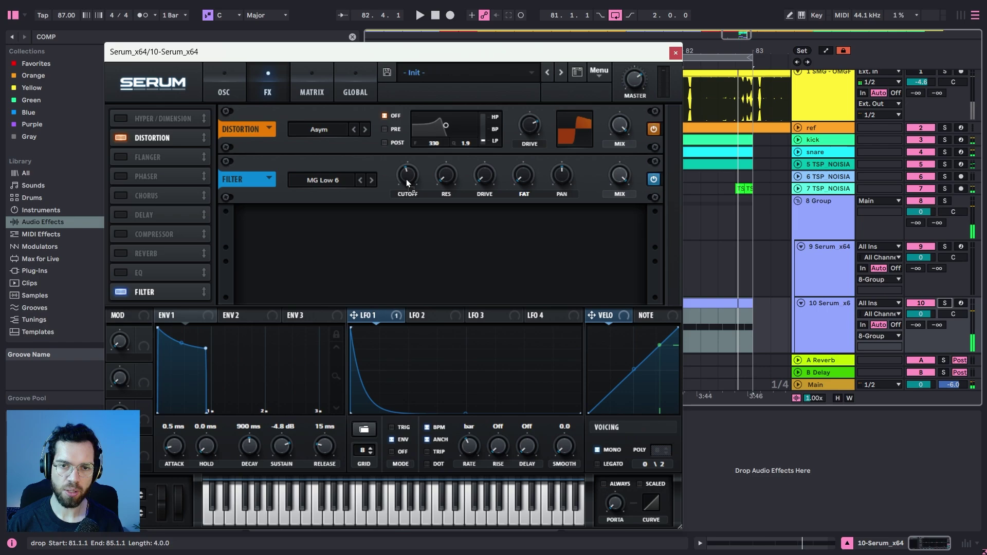
drag(397, 163, 398, 163)
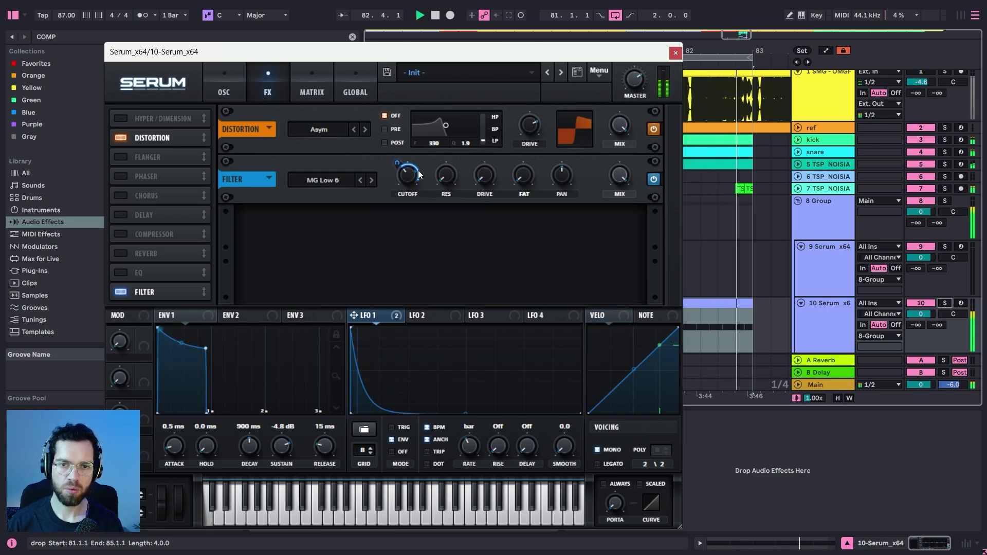
Enable Serum's sub oscillator with Direct Out, then close the plugin and play the drop from 81.1.1
click(224, 88)
click(178, 117)
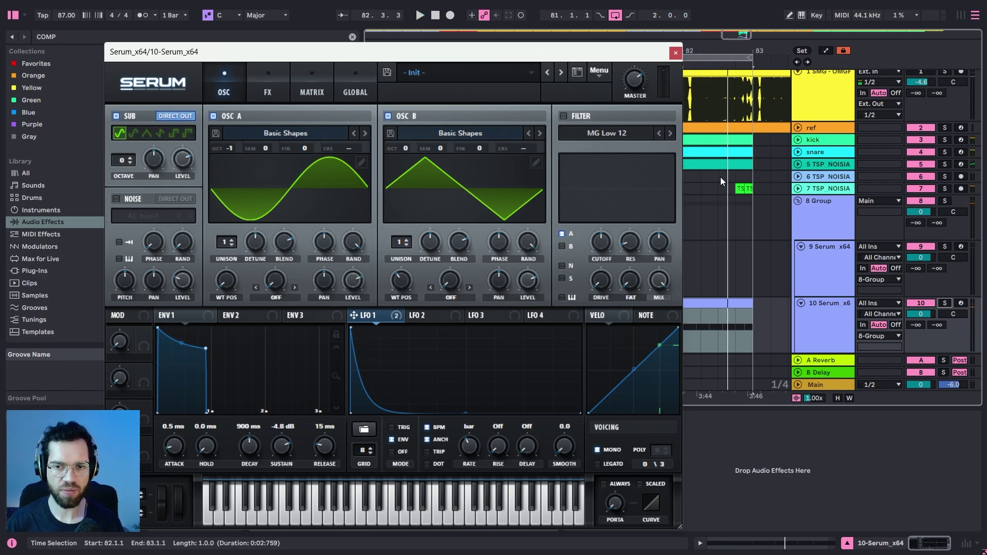
key(space)
click(676, 53)
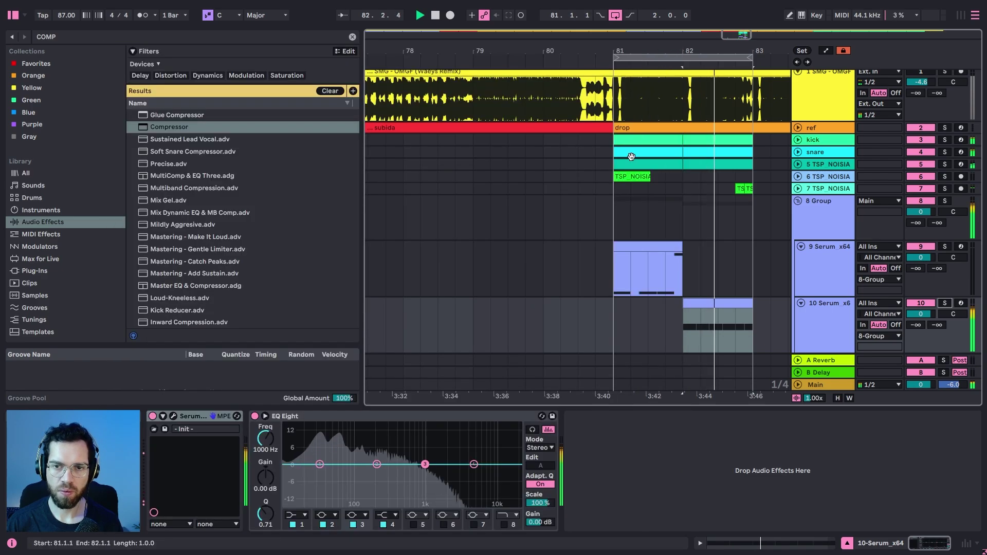
click(611, 228)
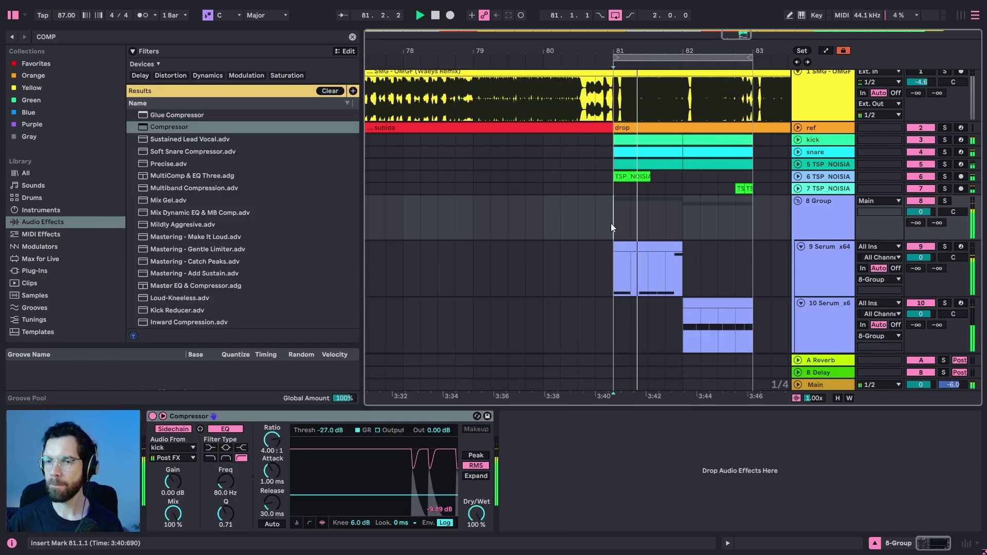
Lower the second bass track's volume to -5.8 dB, then duplicate the first BASS track and name the copy LEAD
drag(921, 314, 921, 327)
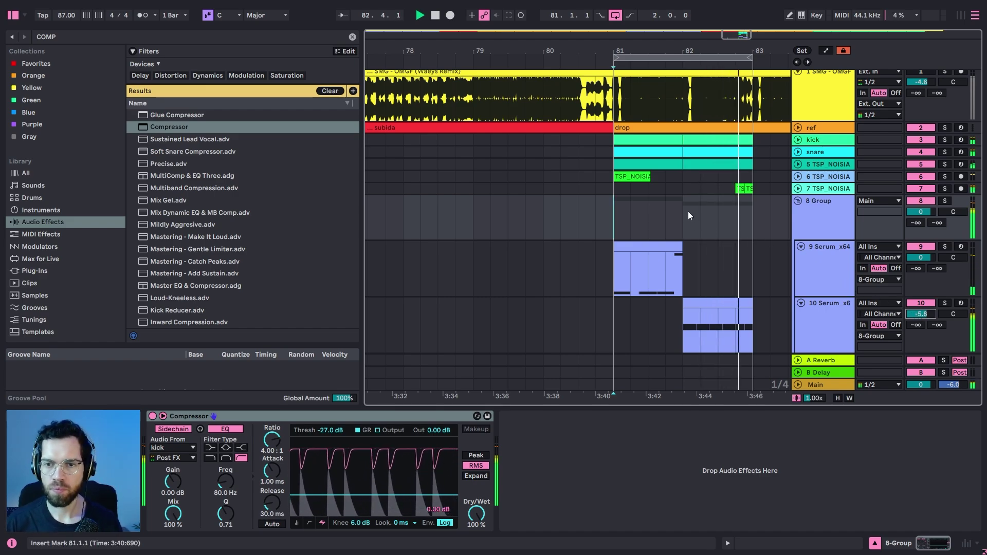
scroll(762, 242, down, 3)
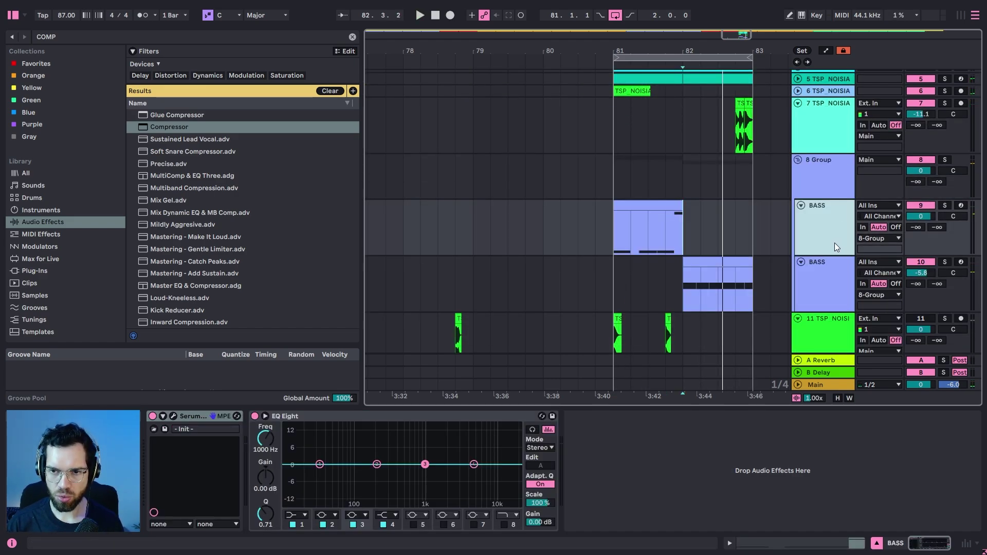
key(ctrl+d)
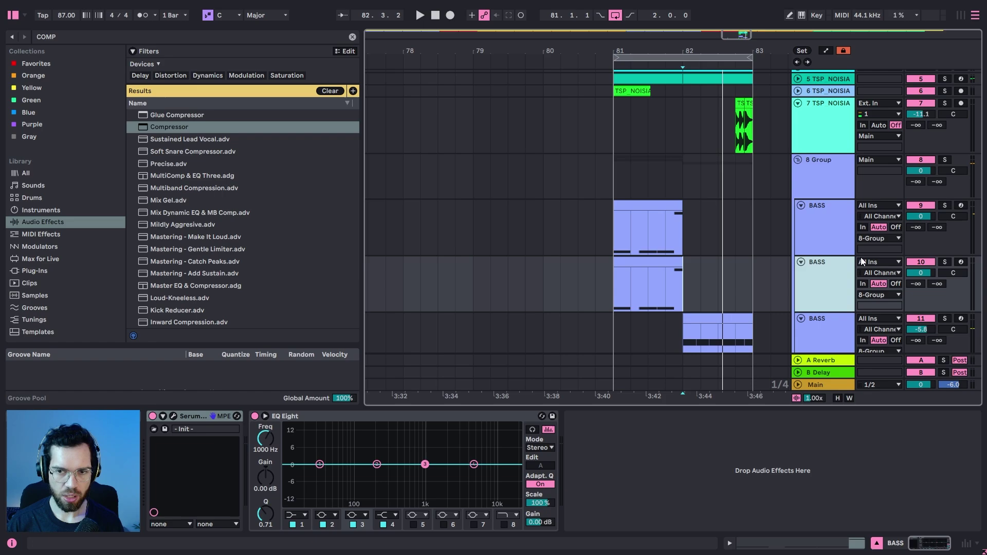
text(LEAD)
key(Return)
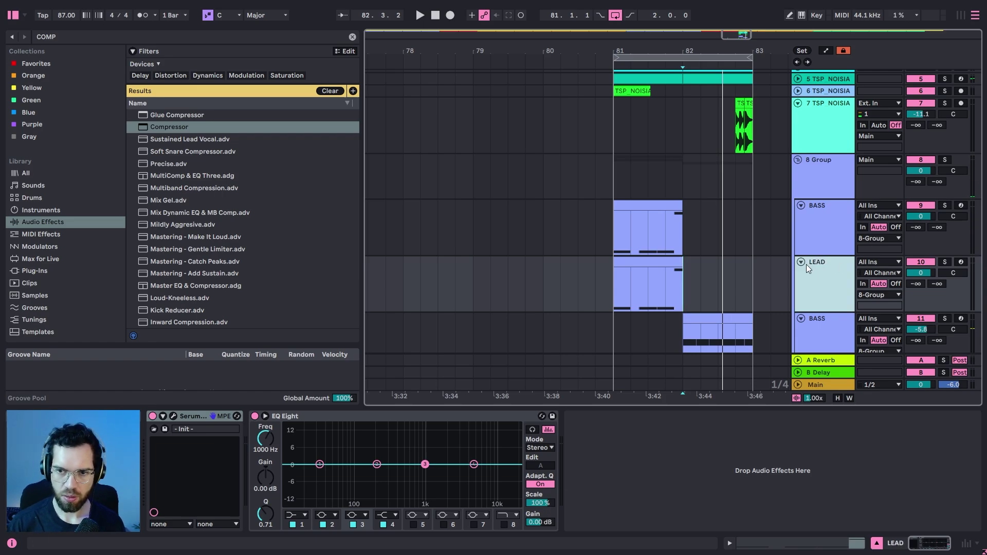
Reset the LEAD track's Serum to the Init preset and close the plugin
click(173, 416)
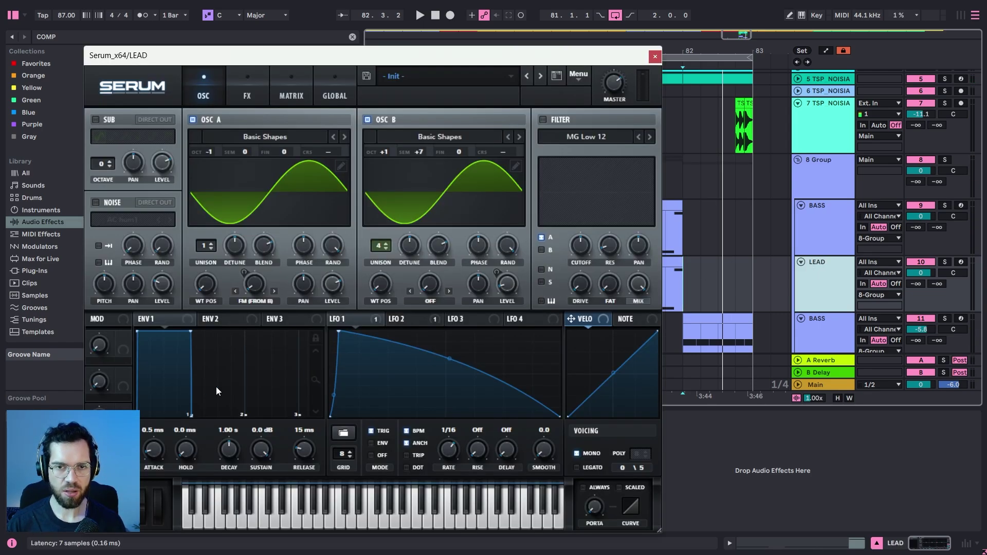
click(578, 82)
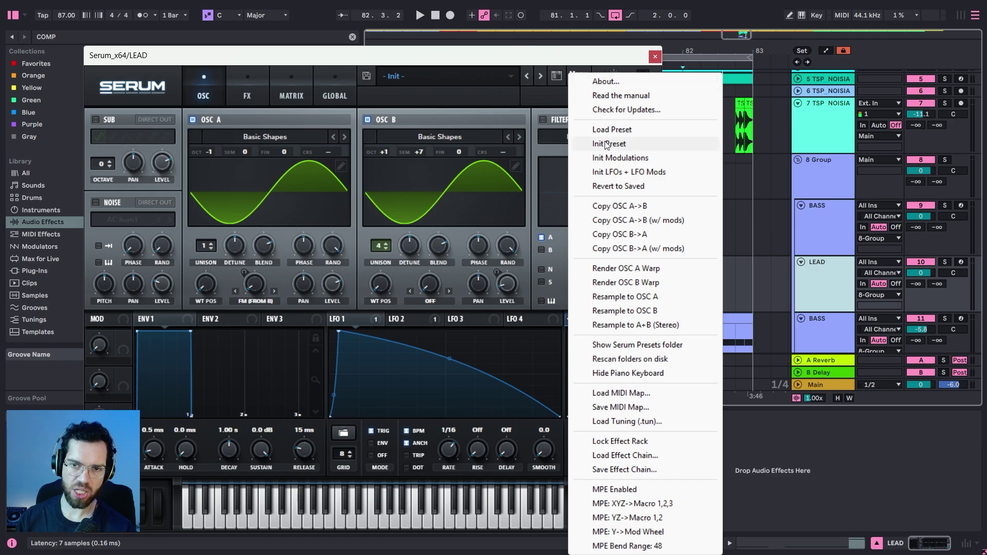
click(637, 143)
click(654, 57)
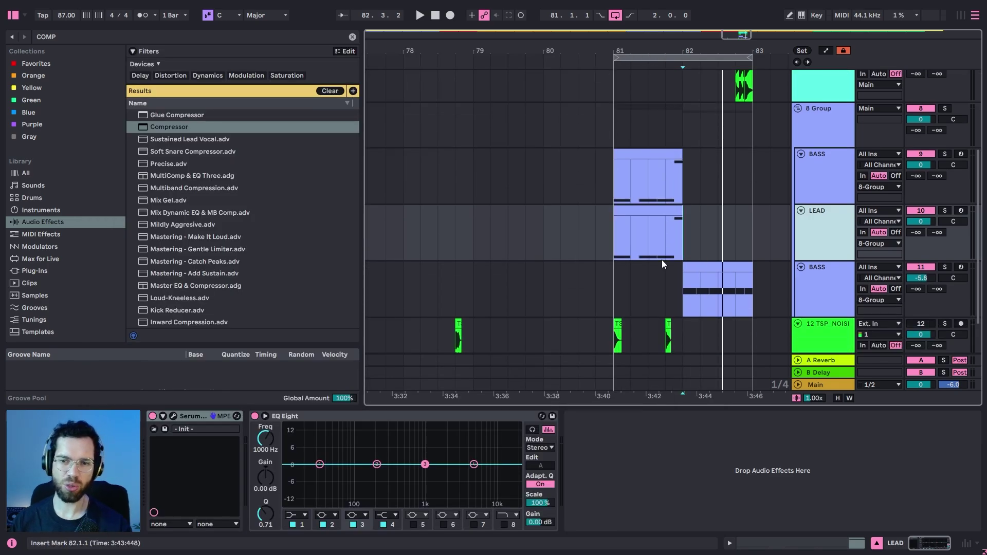
Rework the LEAD MIDI part into a clip from 82.1.1 to 82.4.2 with one sustained note, transposed up an octave to C2
double_click(645, 207)
click(466, 431)
scroll(466, 431, down, 3)
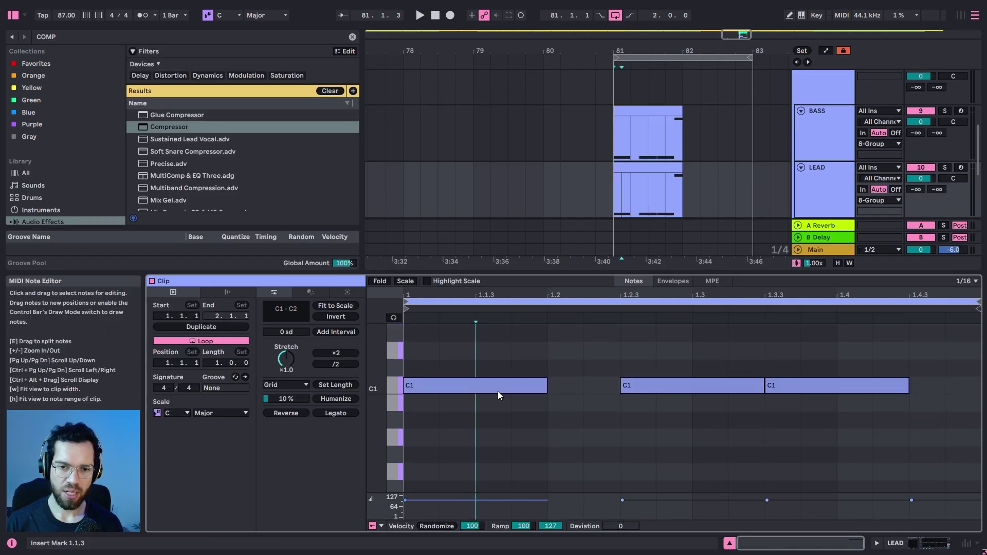
drag(497, 391, 567, 387)
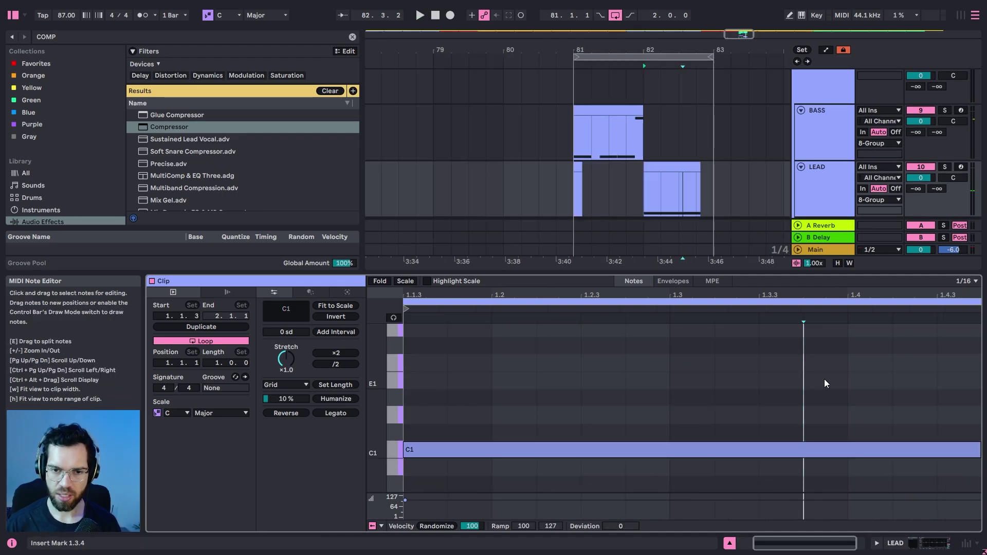
key(ctrl+a)
key(shift+Up)
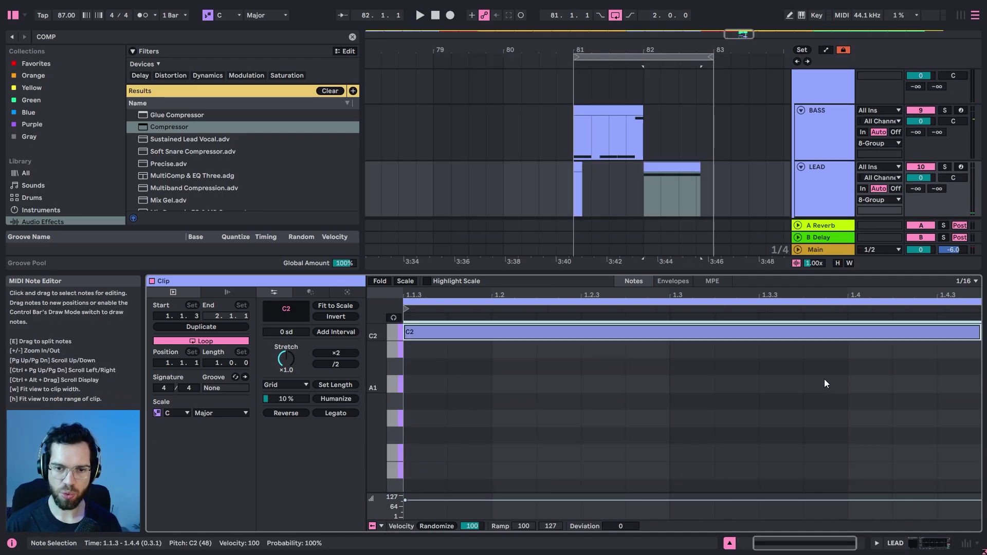
Load the Basic Shapes wavetable into both oscillators of the LEAD track's Serum
key(space)
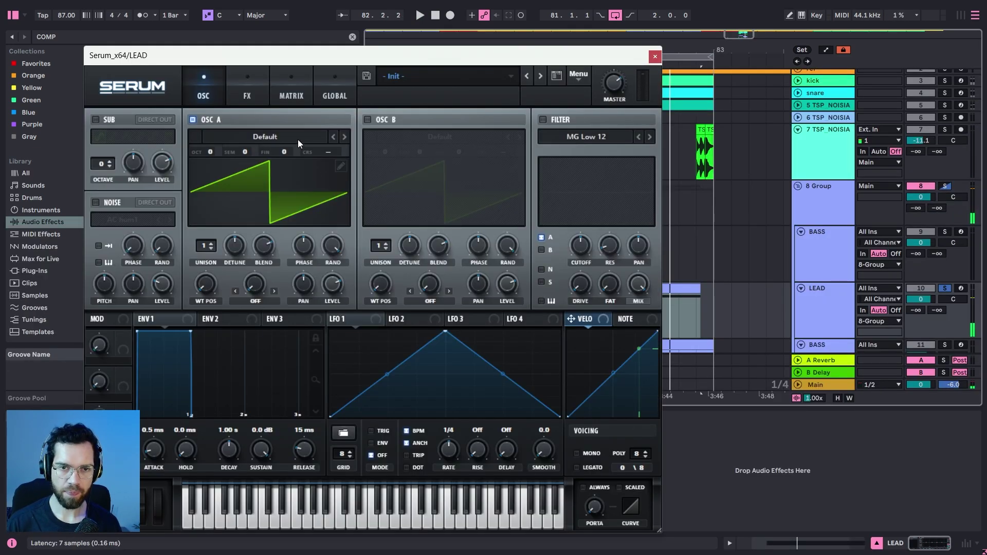
click(298, 140)
click(447, 138)
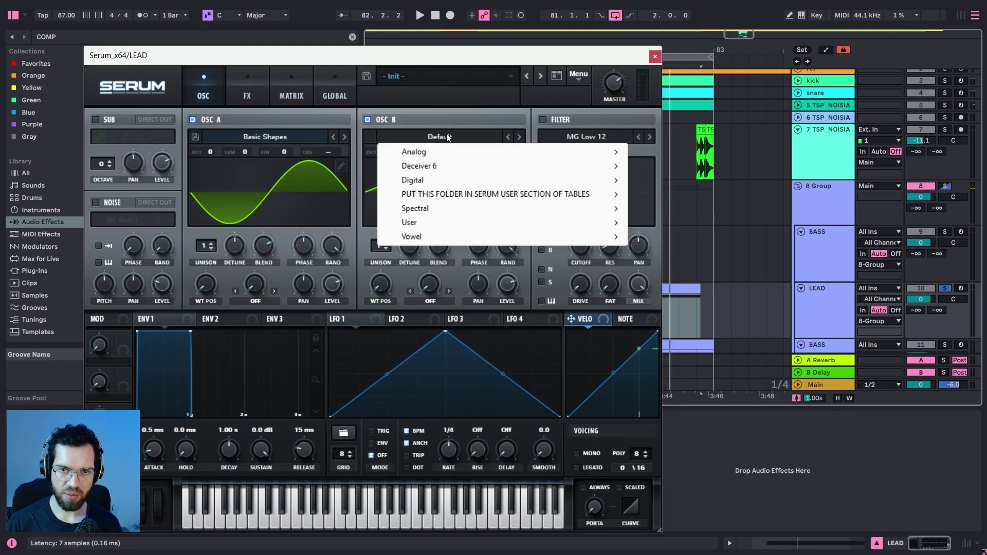
mouse_move(470, 155)
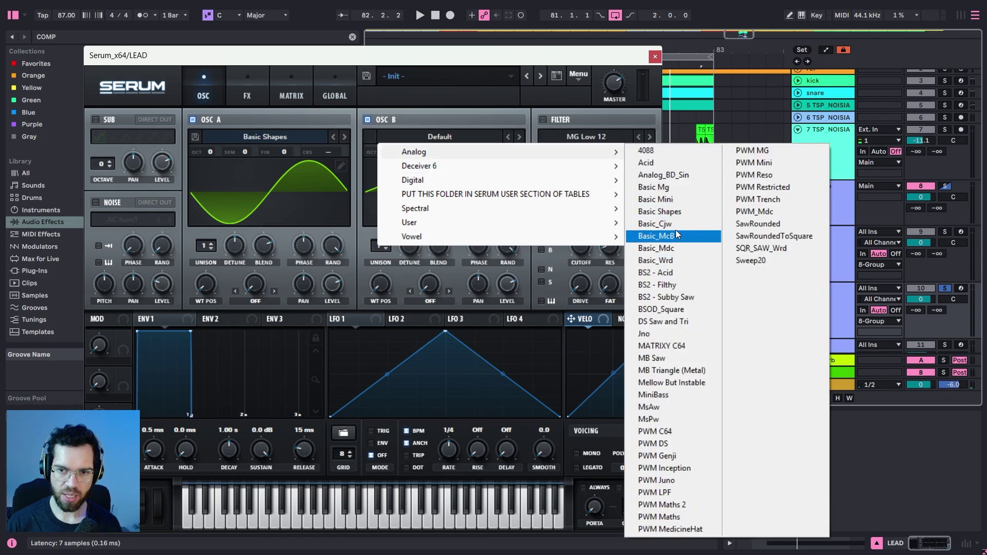
click(675, 213)
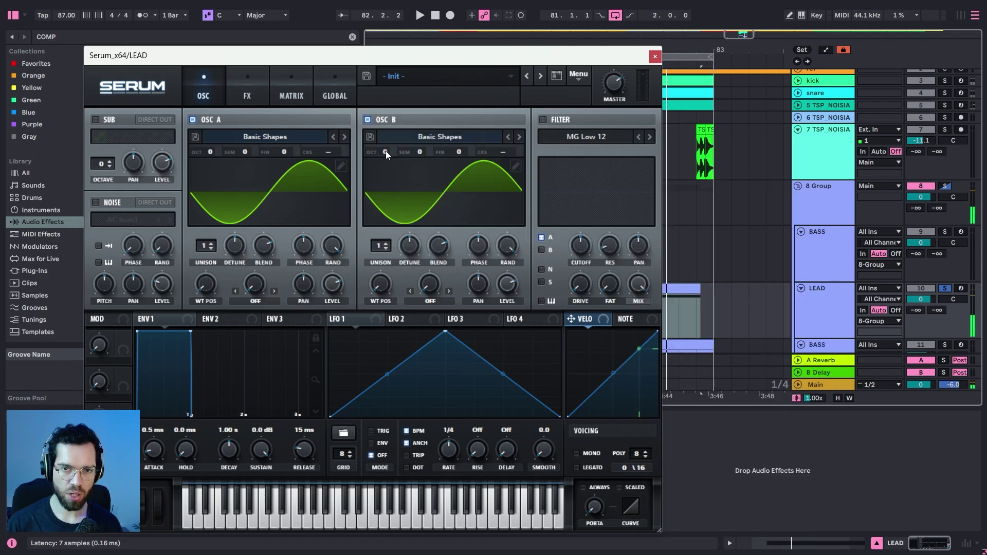
Set oscillator B's octave to +2 and semitones to +7, then audition the LEAD clip from 82.1.1
click(687, 310)
drag(421, 151, 424, 122)
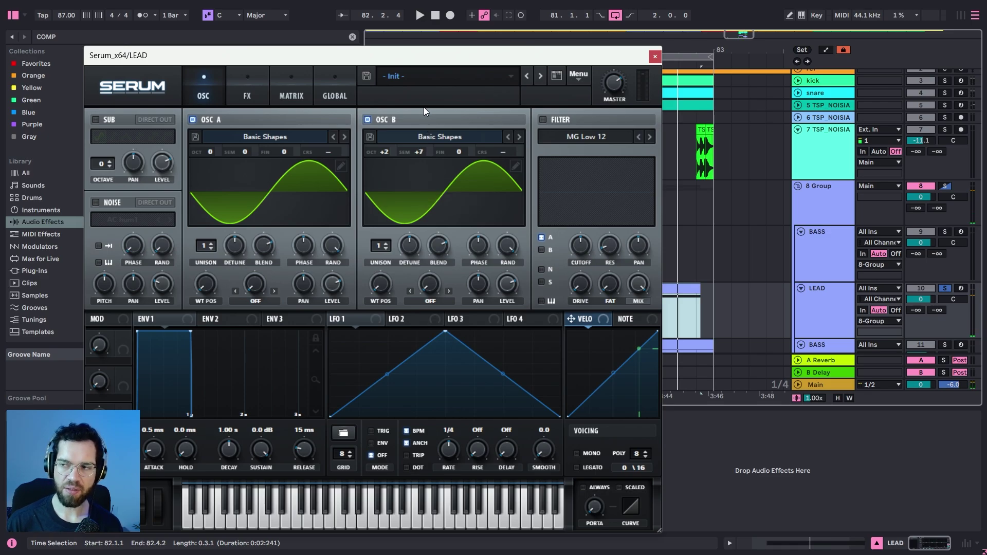
key(space)
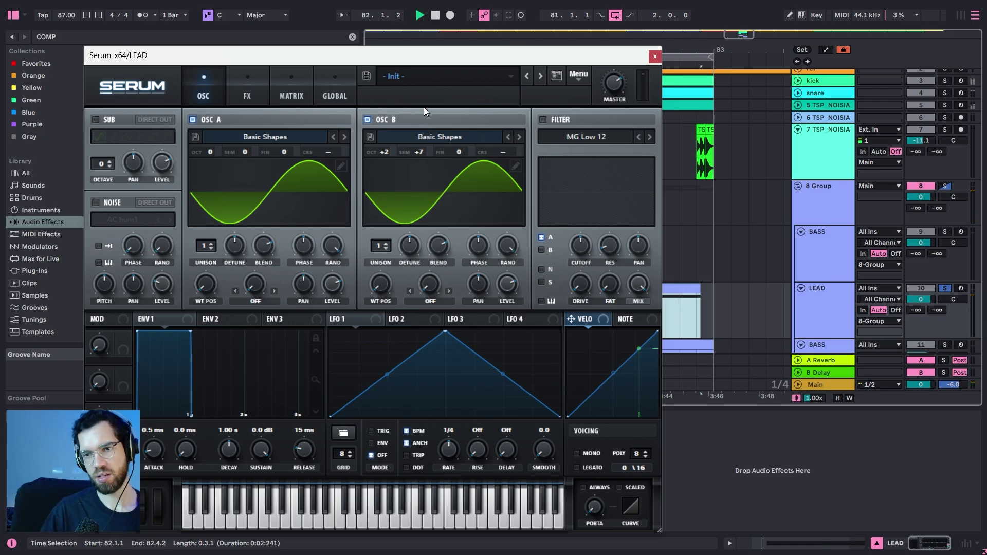
key(space)
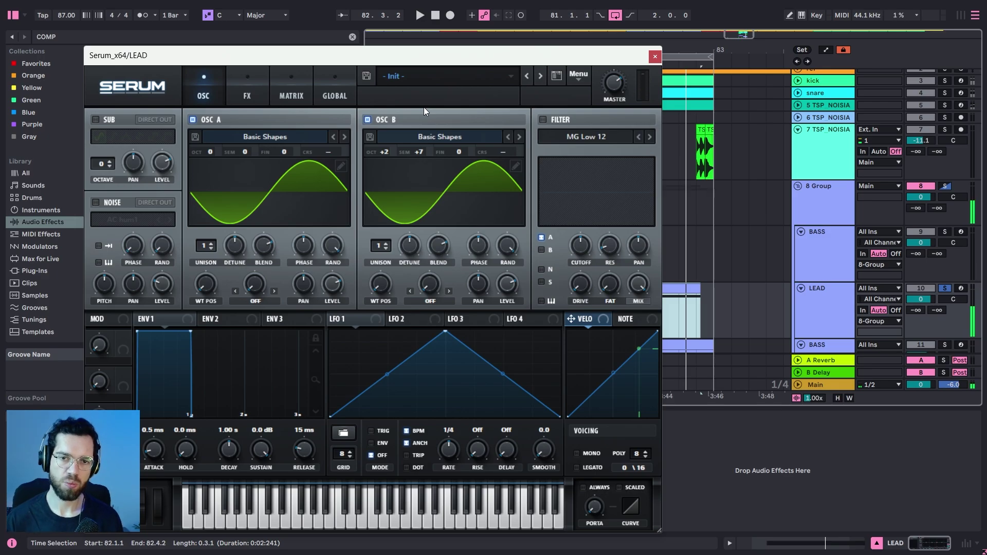
Set oscillator A's warp mode to FM (from B) and modulate its amount with LFO 1 at a 1/16 rate
click(262, 304)
click(262, 303)
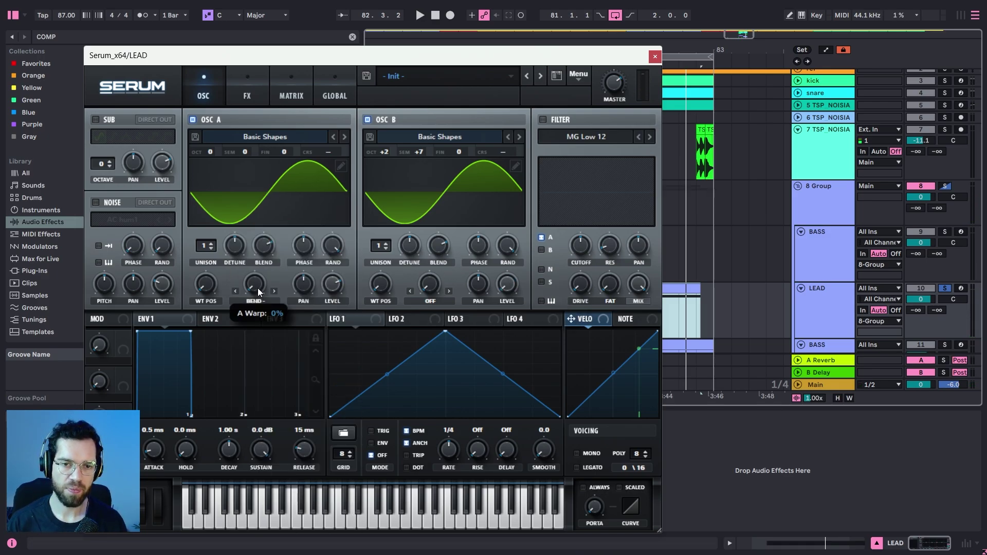
click(258, 300)
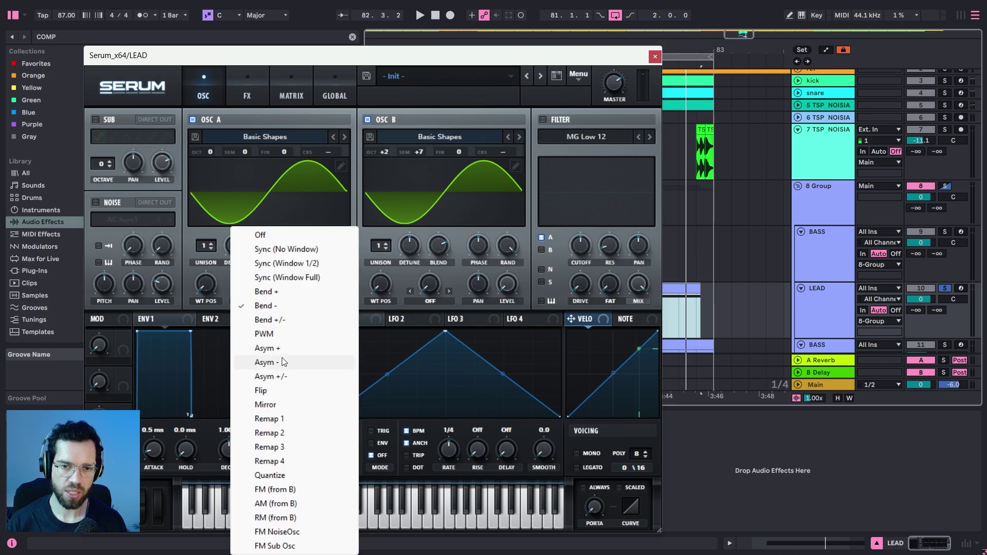
click(275, 489)
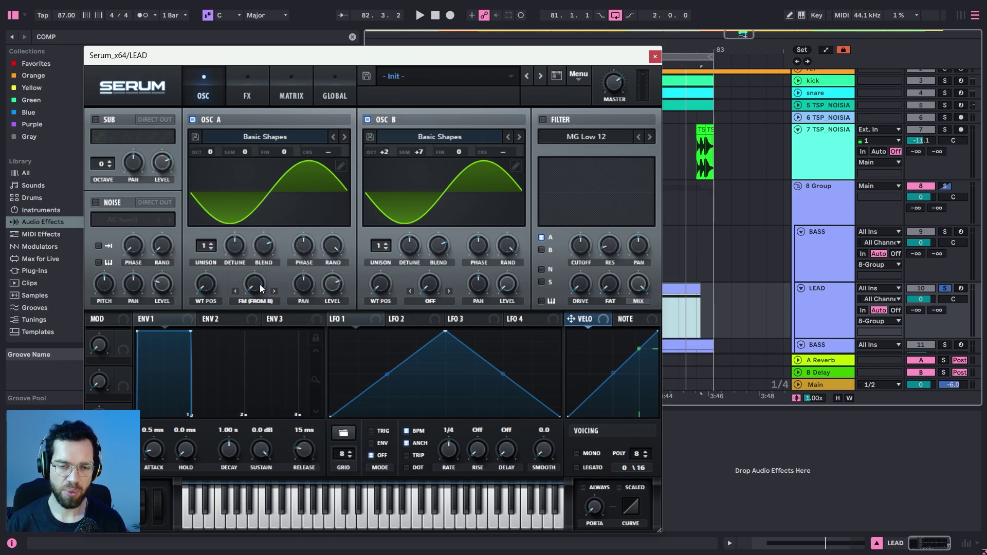
drag(261, 289, 282, 248)
key(space)
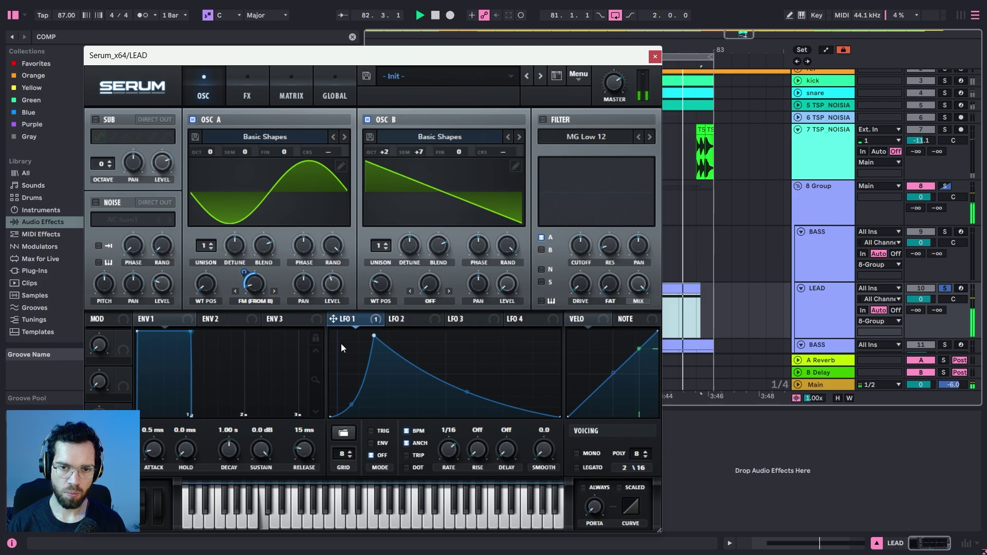
Assign LFO 1 to oscillator A's level and lower the base level
drag(340, 318, 332, 284)
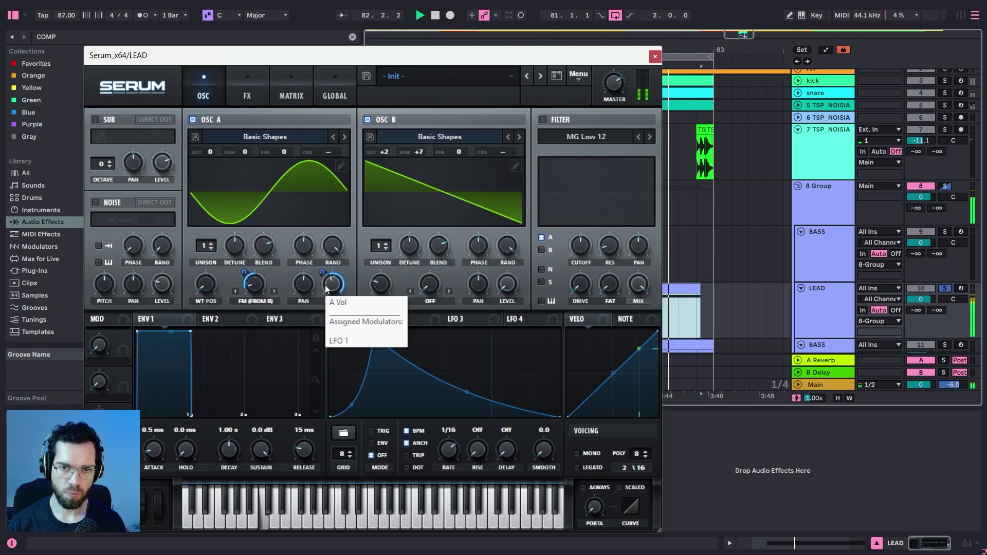
drag(328, 285, 330, 348)
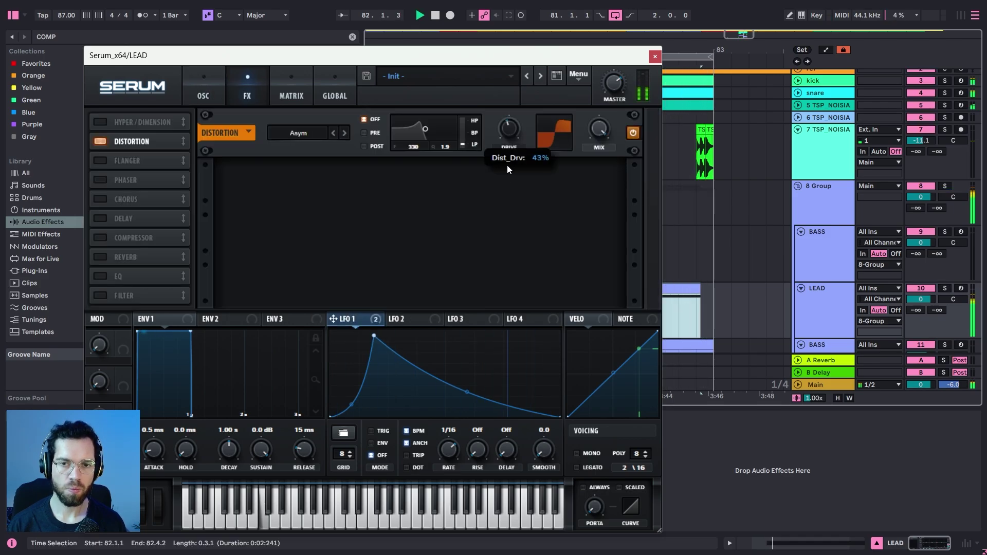
Add Asym distortion with 43% drive to the lead, followed by a multiband compressor
mouse_move(507, 165)
mouse_down()
mouse_move(504, 174)
mouse_move(503, 162)
mouse_up()
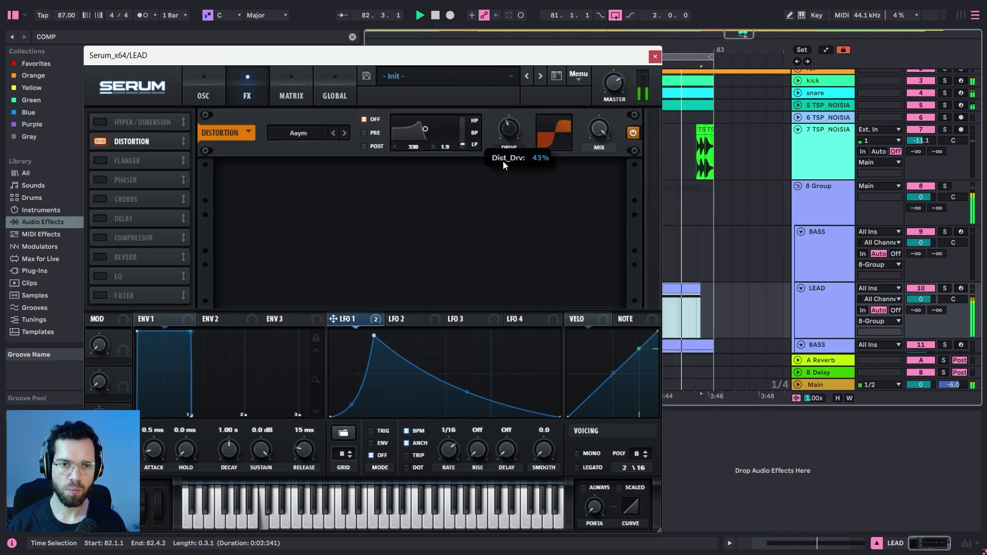
click(489, 200)
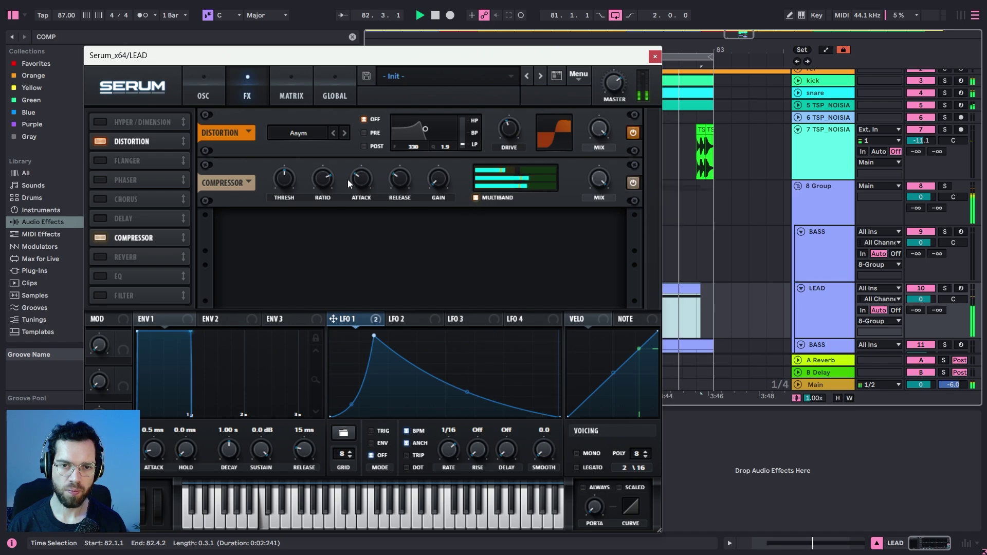
drag(282, 185, 280, 199)
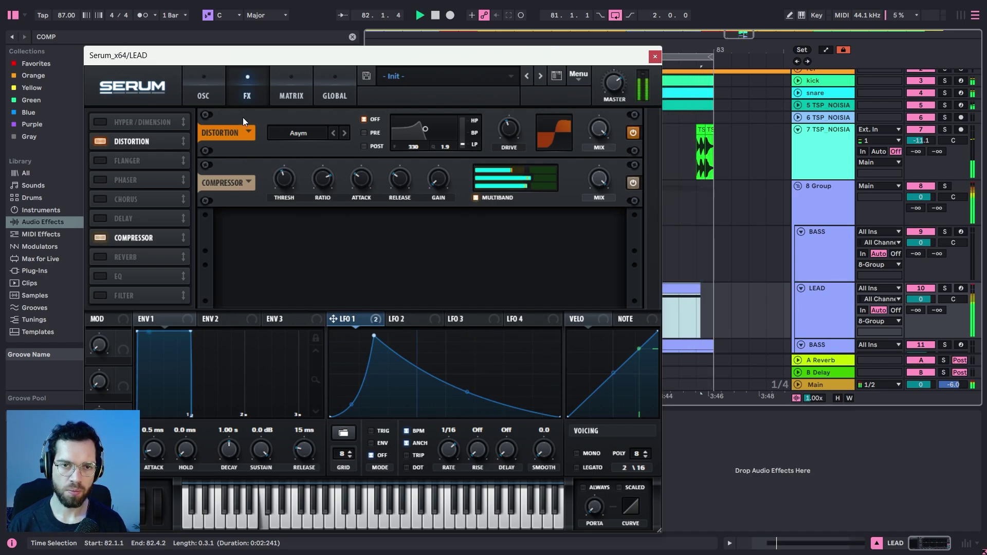
Enable Serum's Hall reverb on the lead and reduce its mix to 14%
click(101, 257)
mouse_move(602, 226)
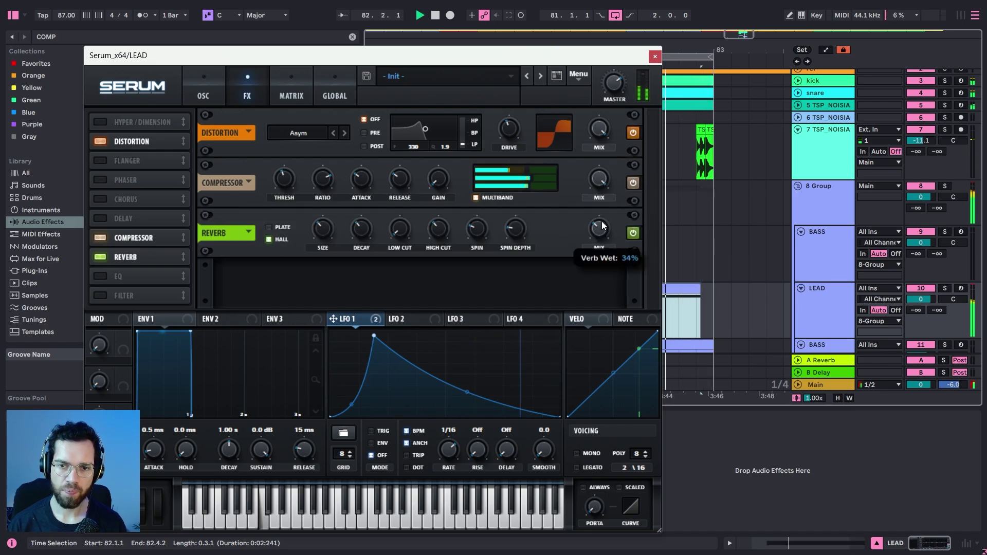
drag(602, 222, 594, 242)
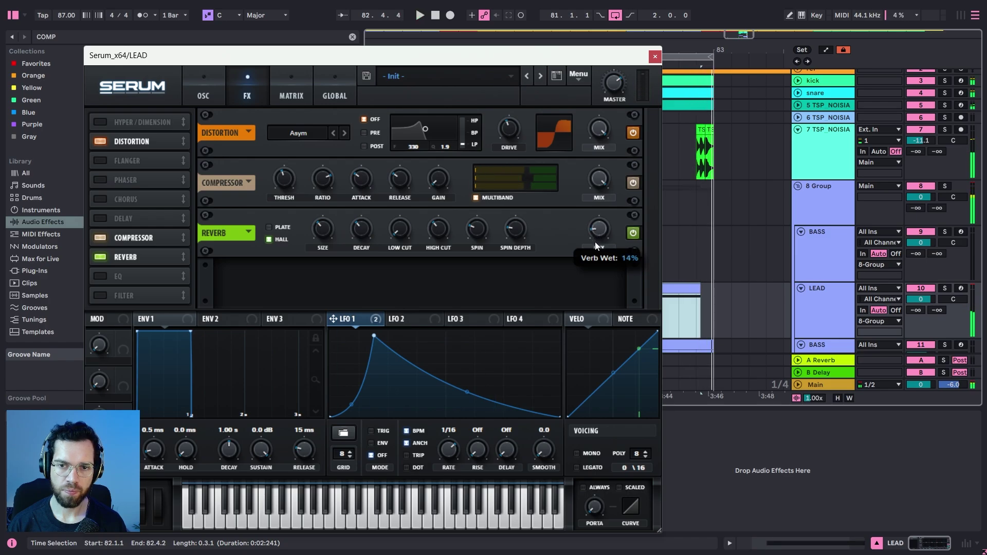
Set oscillator B's unison to 5 voices and solo the LEAD track
drag(381, 245, 379, 203)
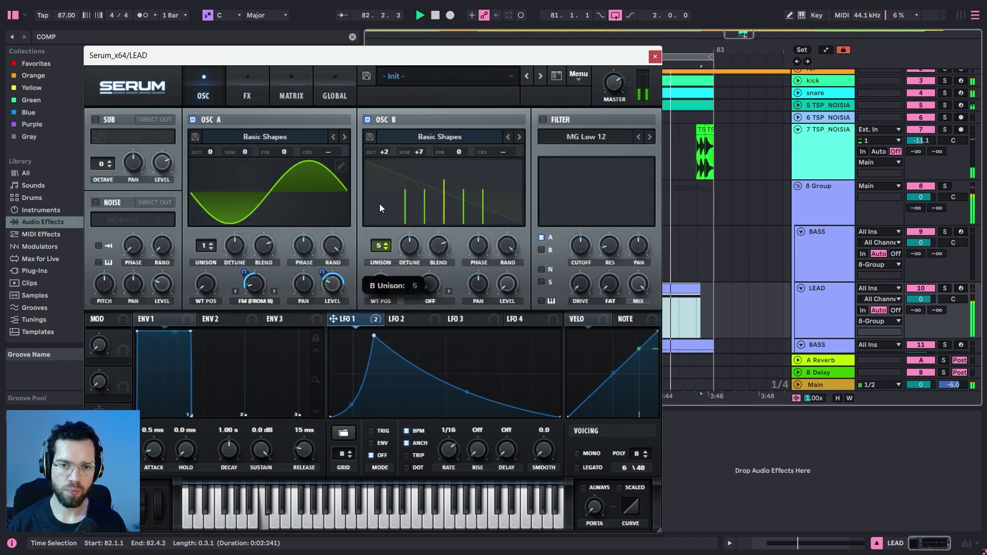
click(944, 289)
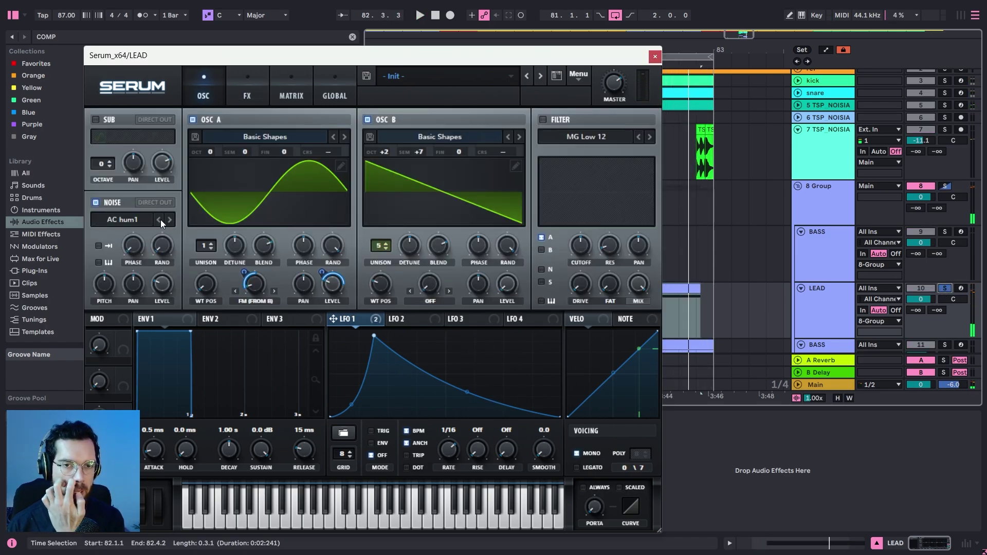
Choose ARP pink as a one-shot source for the noise oscillator and modulate its level with LFO 1
click(169, 220)
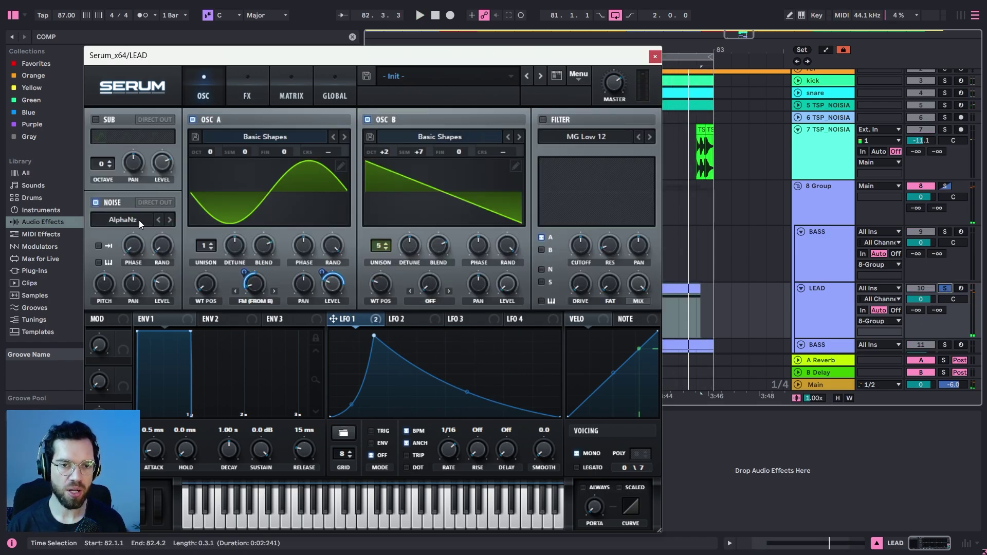
key(space)
click(169, 220)
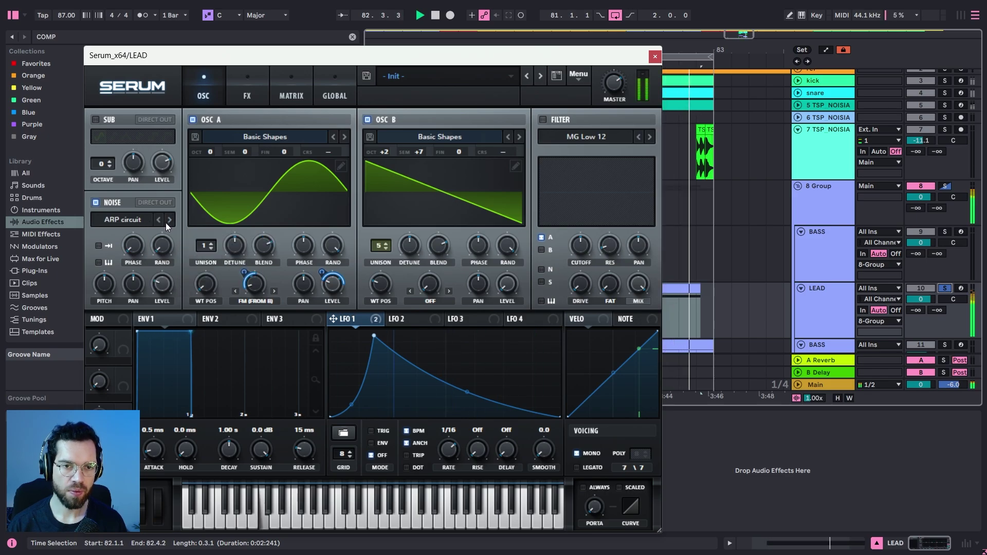
drag(333, 319, 162, 284)
key(space)
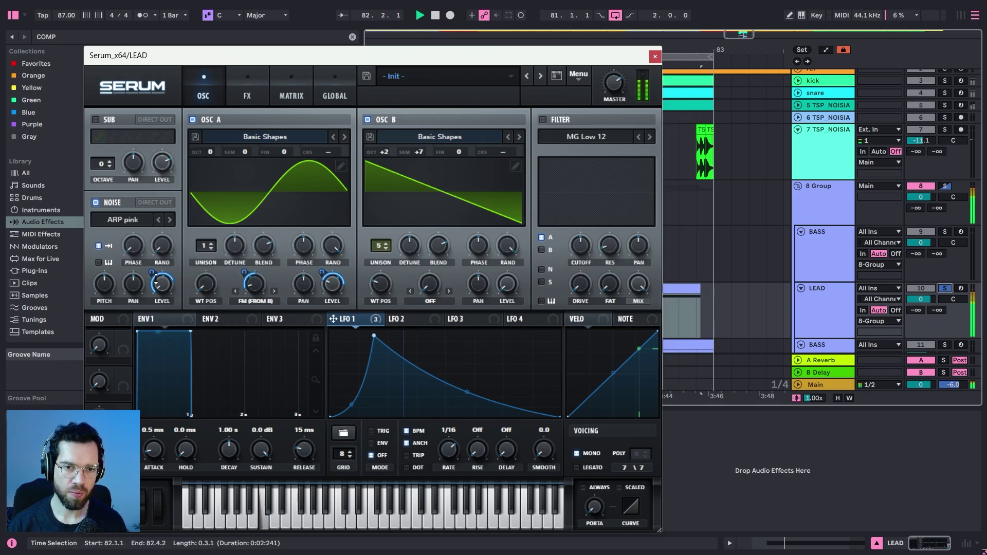
Assign Macro 1 to LFO 1's rate, then close Serum and display the LEAD track's Macro 1 automation
drag(450, 443, 452, 448)
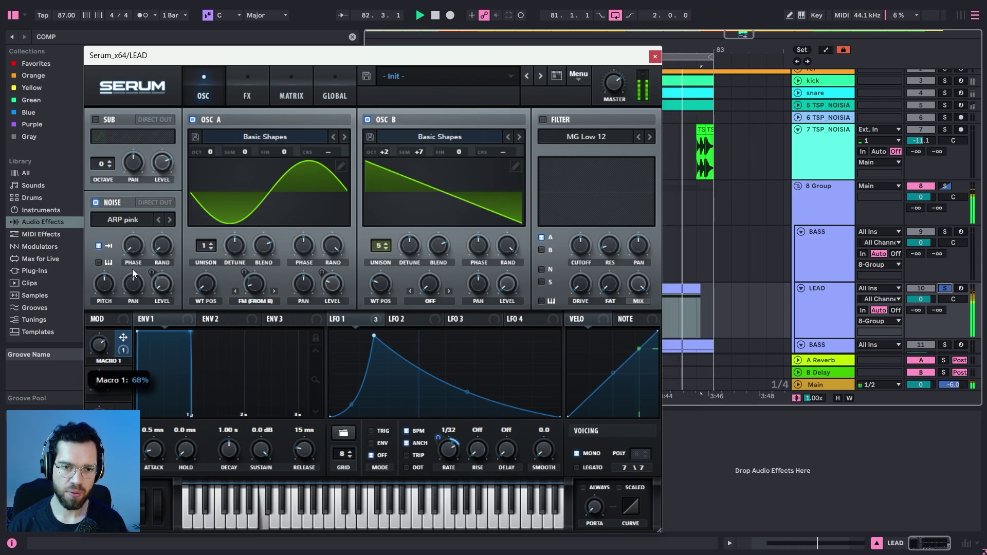
key(space)
key(a)
click(654, 56)
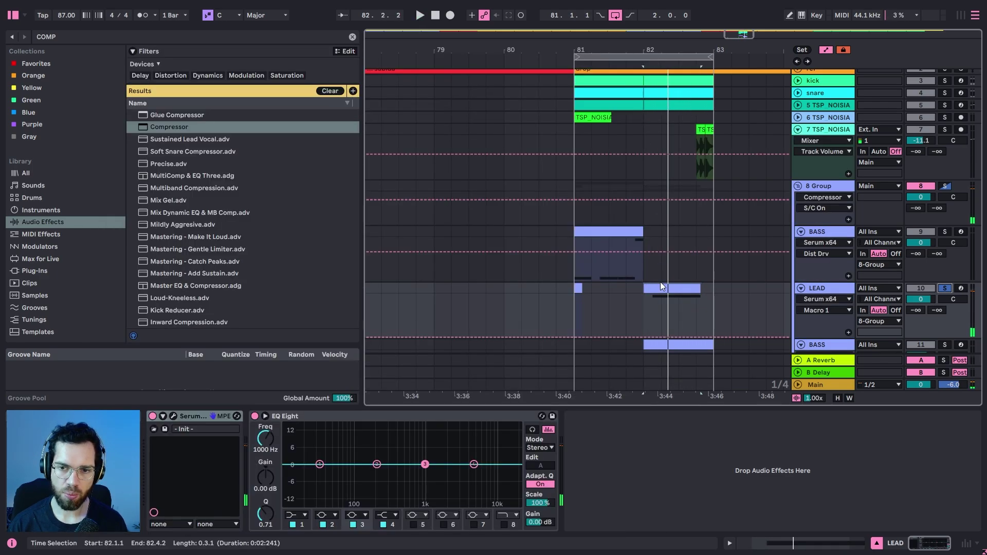
Ramp the LEAD track's Macro 1 automation from 0 at bar 82 up to 22% around 82.3, then unsolo the track
click(649, 336)
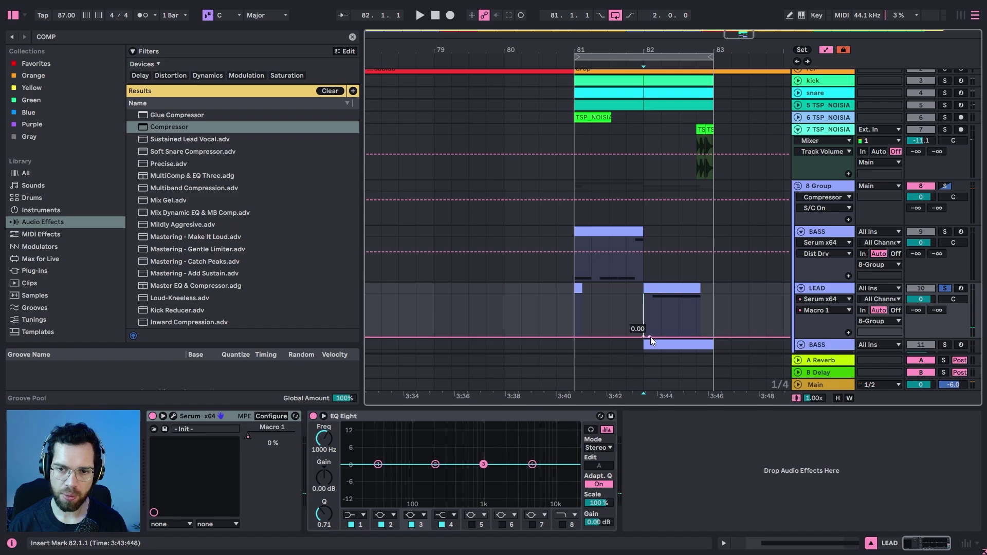
drag(696, 338, 679, 334)
key(space)
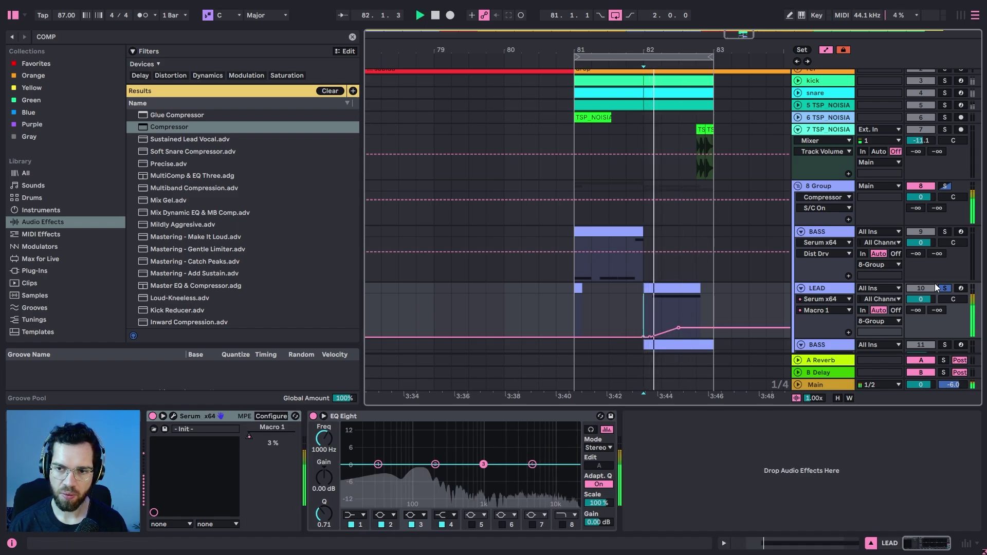
click(946, 289)
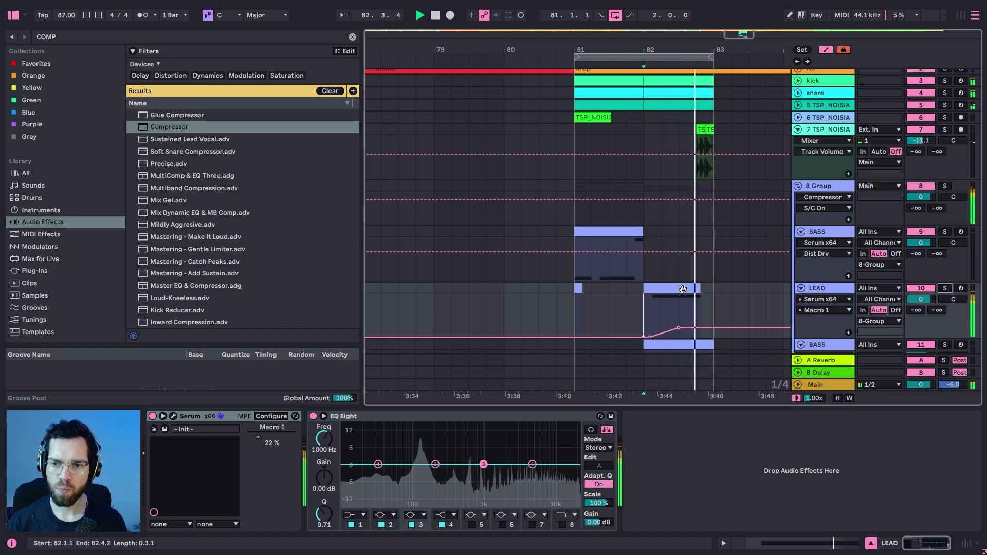
key(space)
Shape the LEAD's EQ Eight with a 119 Hz low cut on band 1 and a 3.84 dB high-shelf boost at 2.78 kHz
key(a)
click(361, 515)
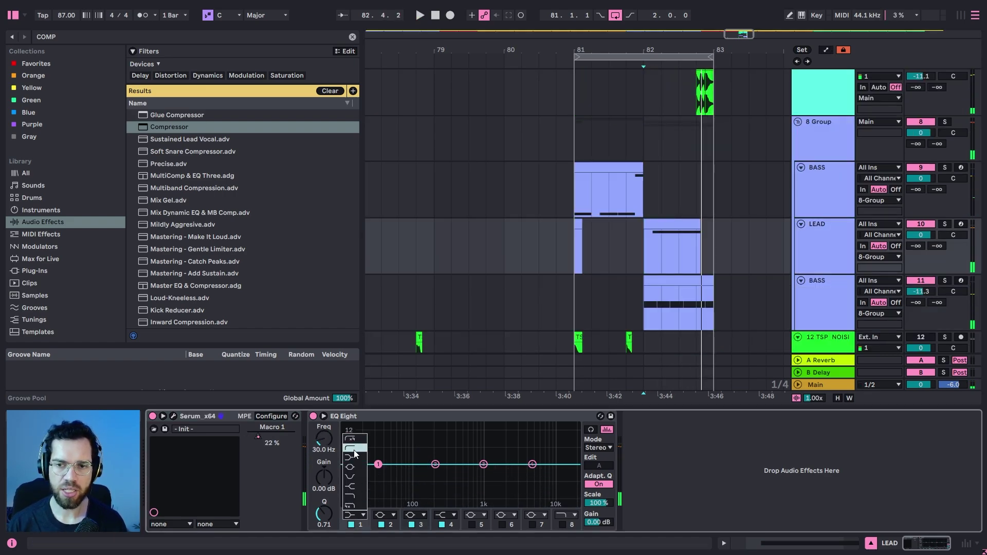
click(354, 449)
key(space)
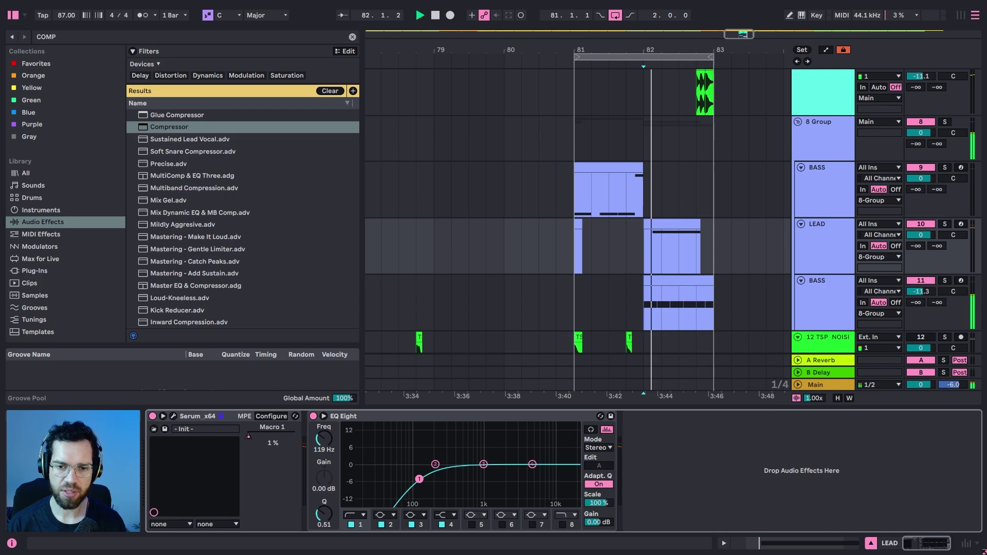
drag(533, 464, 515, 454)
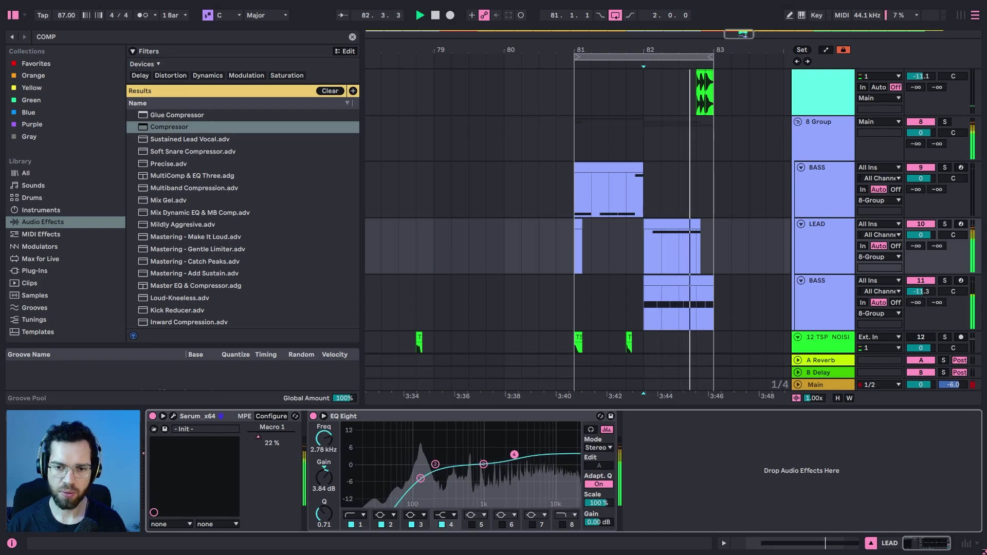
click(483, 465)
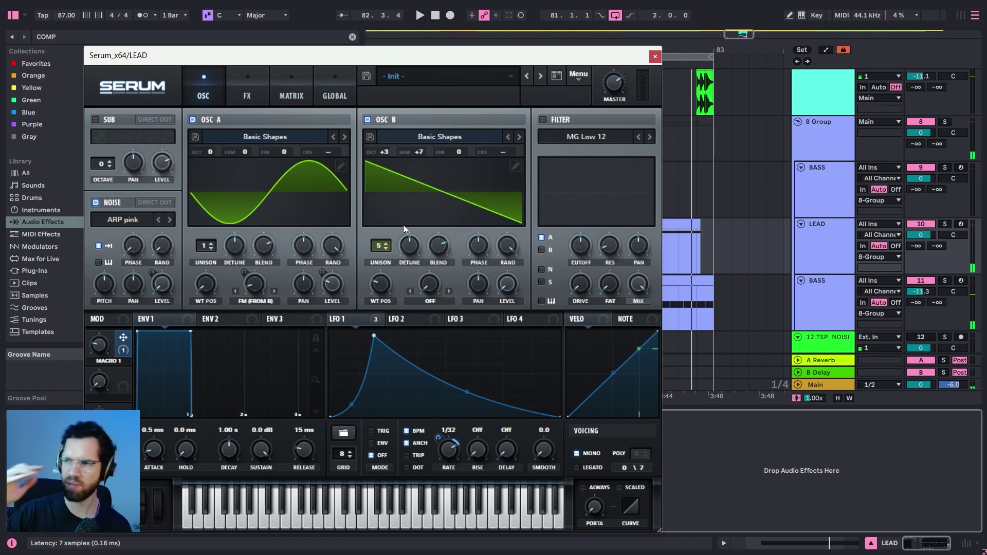
key(space)
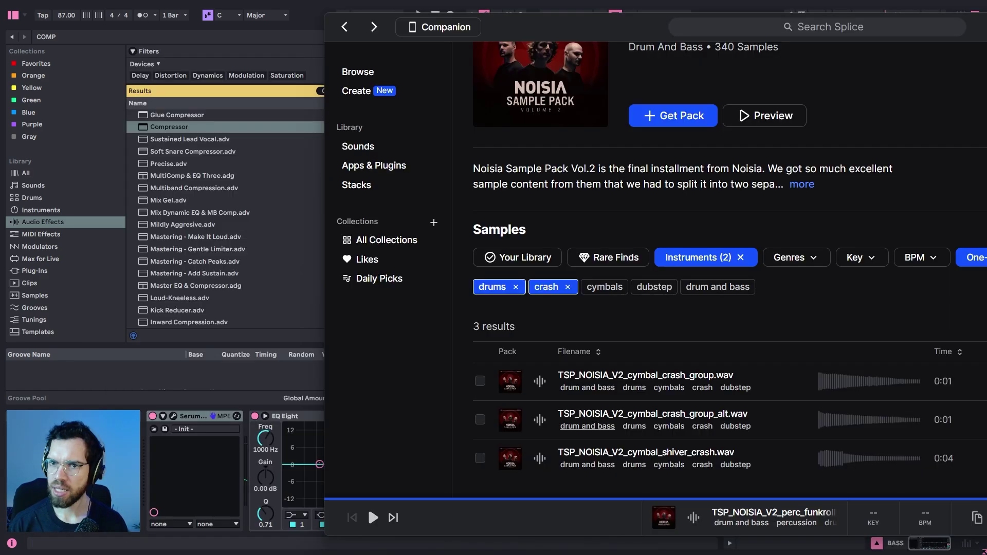
Switch to Splice and bring the male vocal loop FL_DP_Vocal_Loop_City_95.wav into the arrangement at bar 79, replacing the GM8_132 loop
click(759, 24)
text(drum)
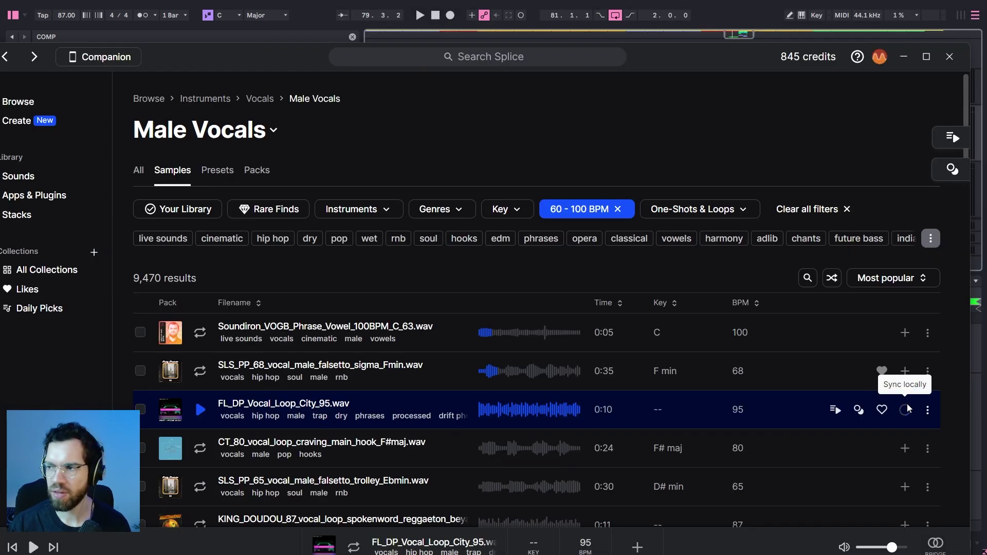
double_click(636, 66)
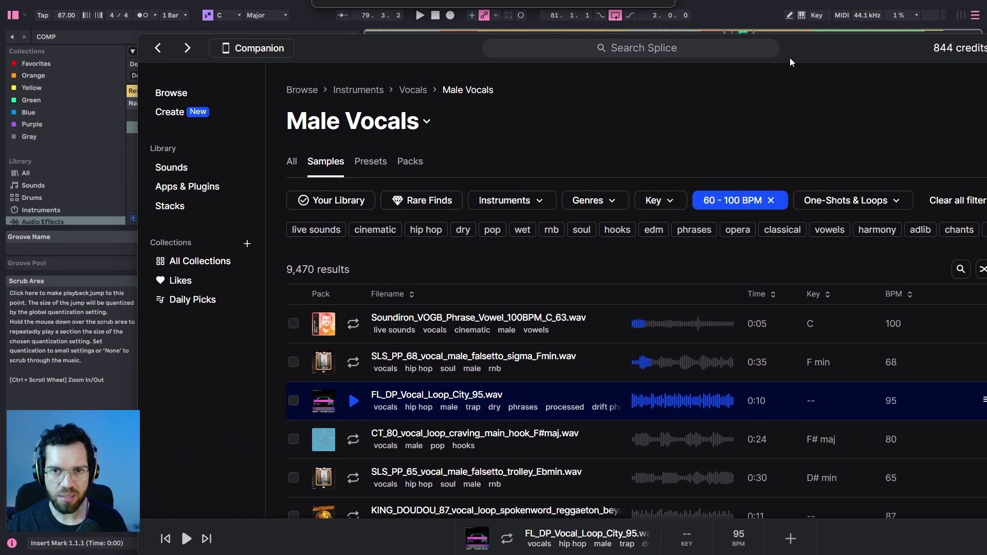
drag(466, 42, 738, 33)
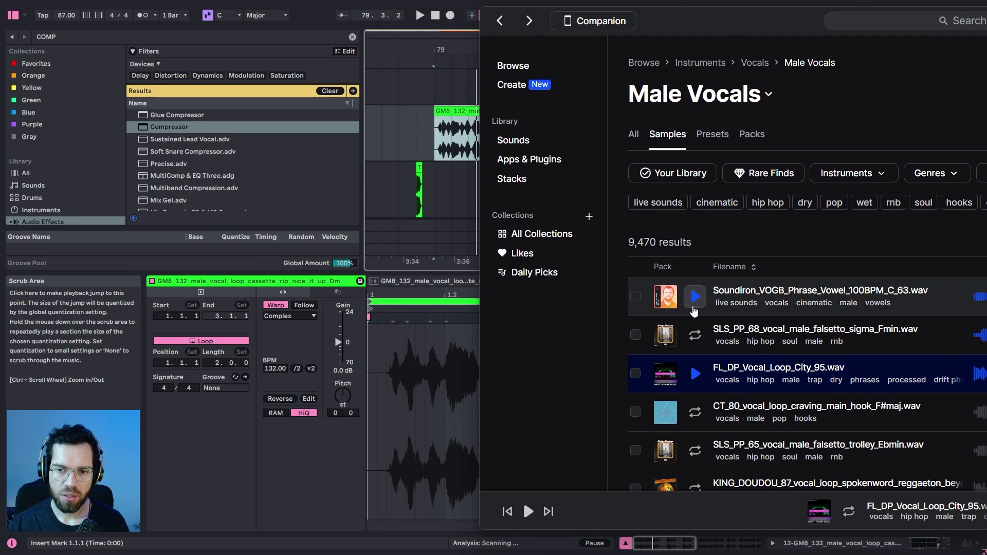
drag(689, 360, 422, 111)
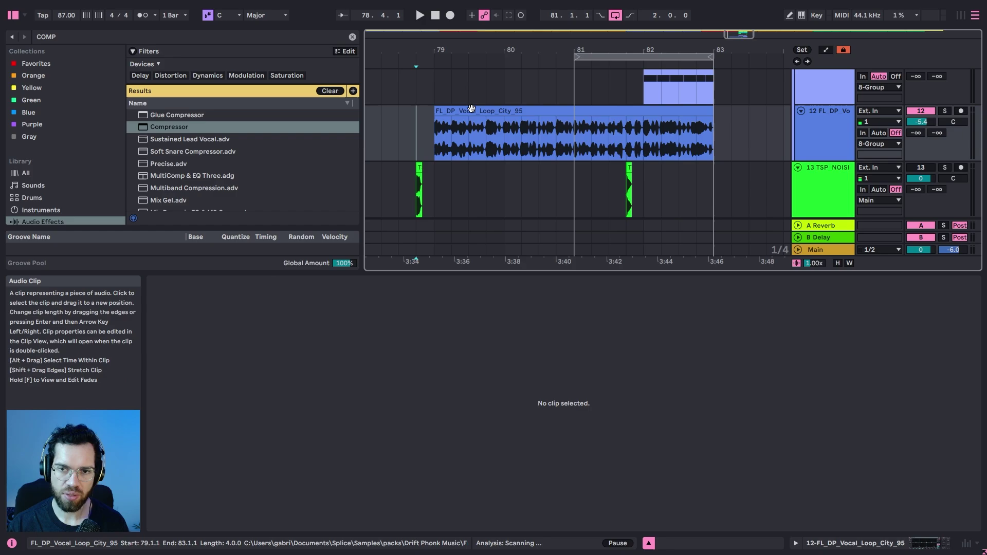
Audition the vocal loop, trying its clip tempo halved to 47.50 BPM and restoring it to 95 BPM
key(space)
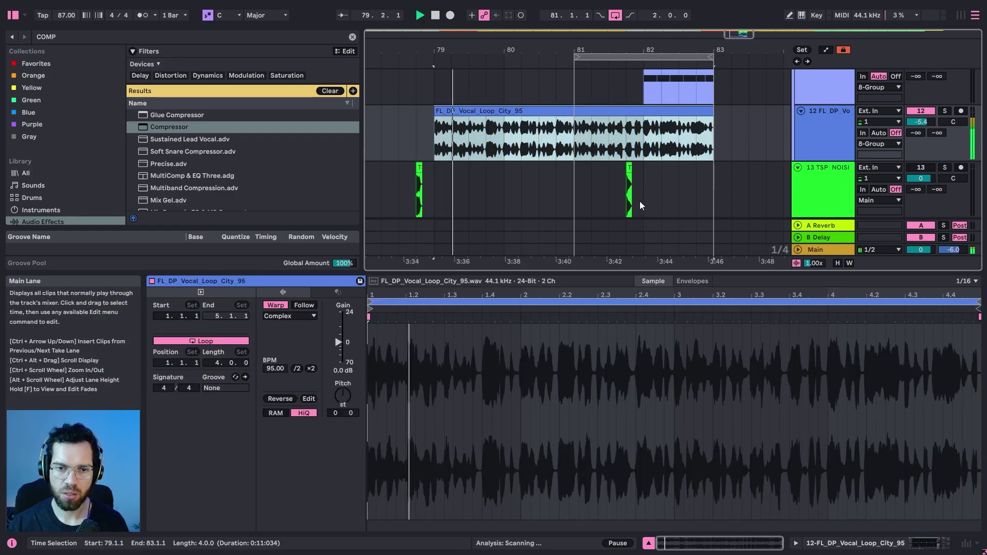
click(296, 369)
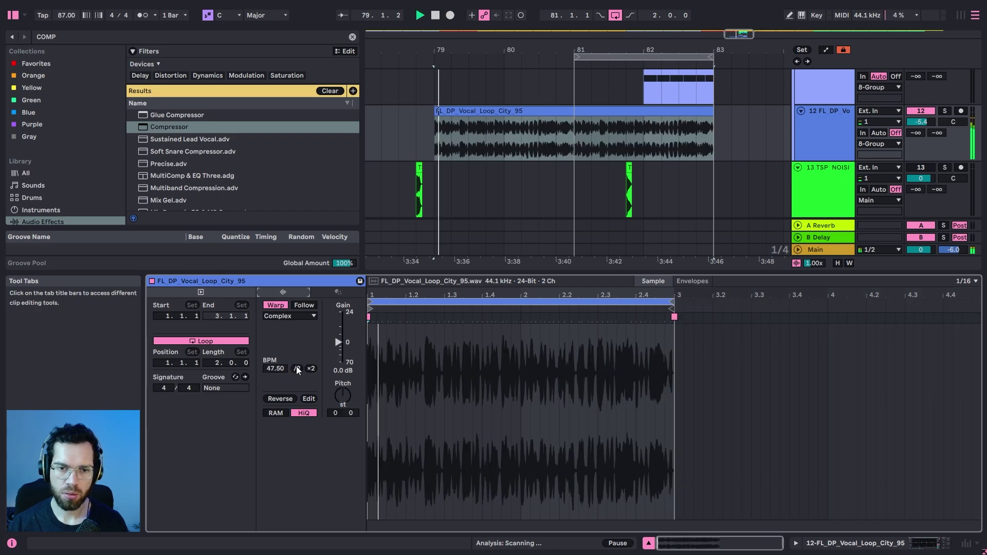
click(311, 368)
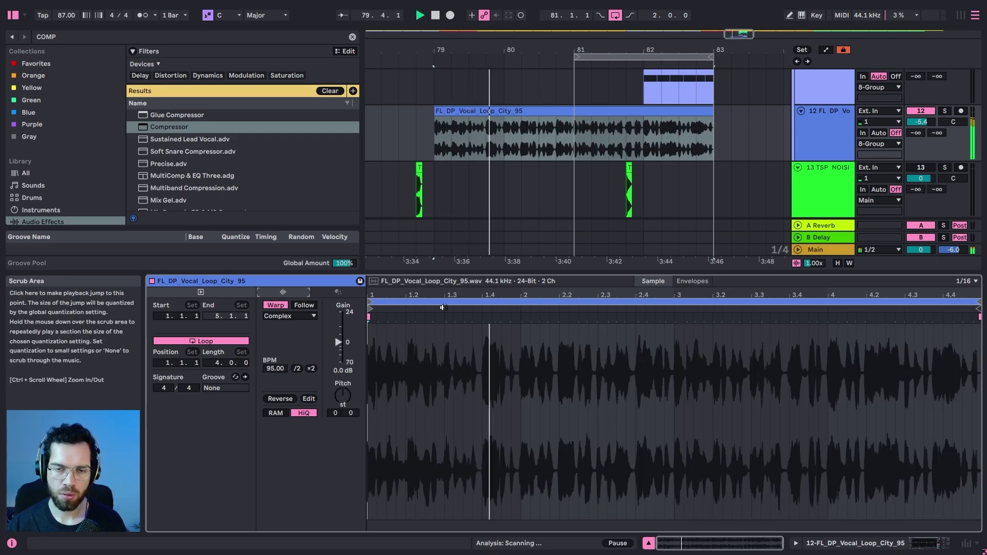
click(563, 144)
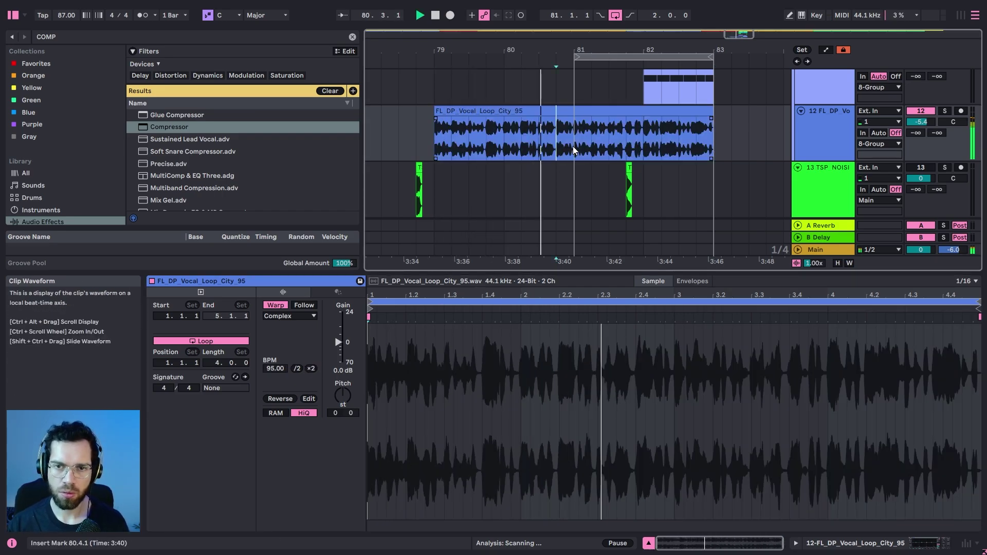
click(573, 146)
scroll(592, 160, up, 2)
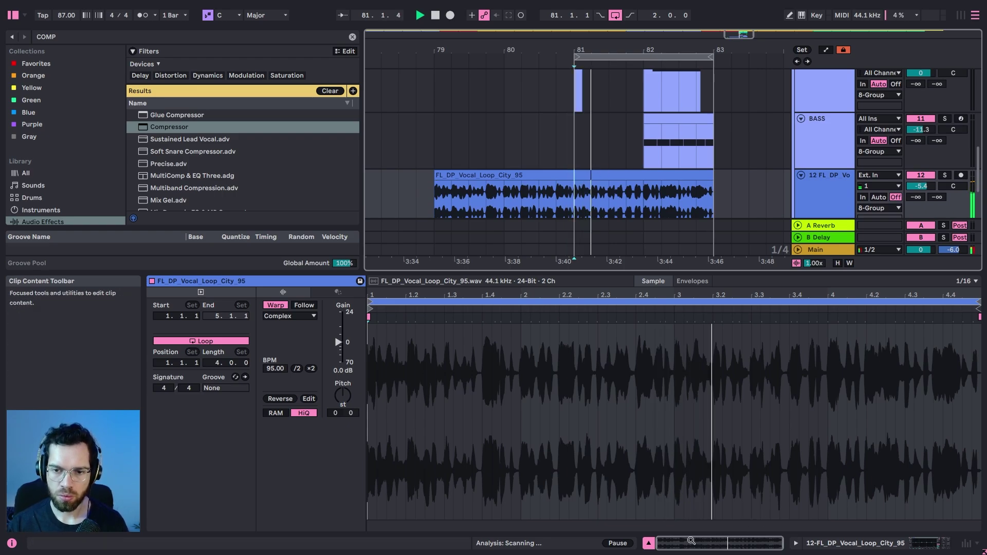
Move the vocal track out of the group and copy the group's kick-sidechained Compressor onto it
click(648, 543)
scroll(701, 286, up, 2)
click(816, 156)
key(space)
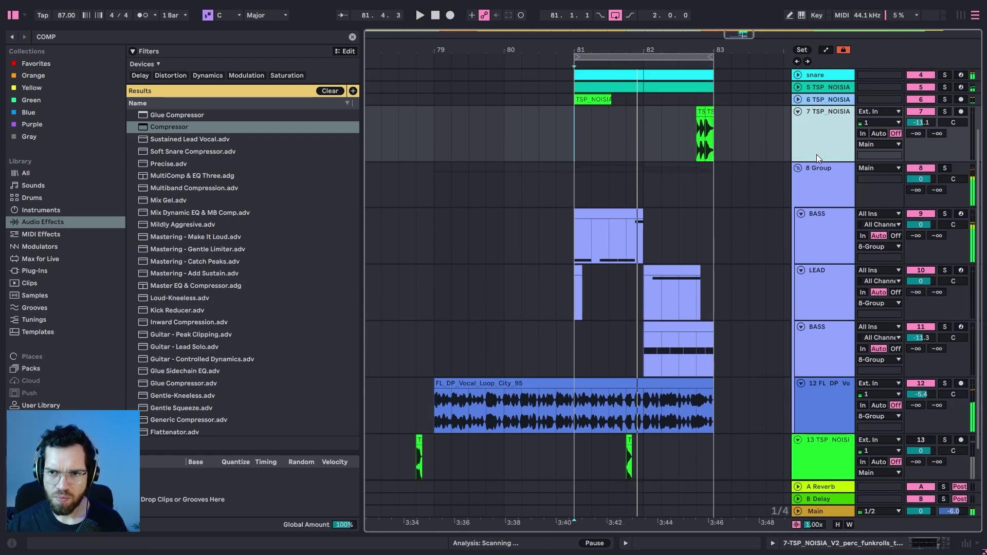
scroll(817, 157, down, 3)
double_click(834, 144)
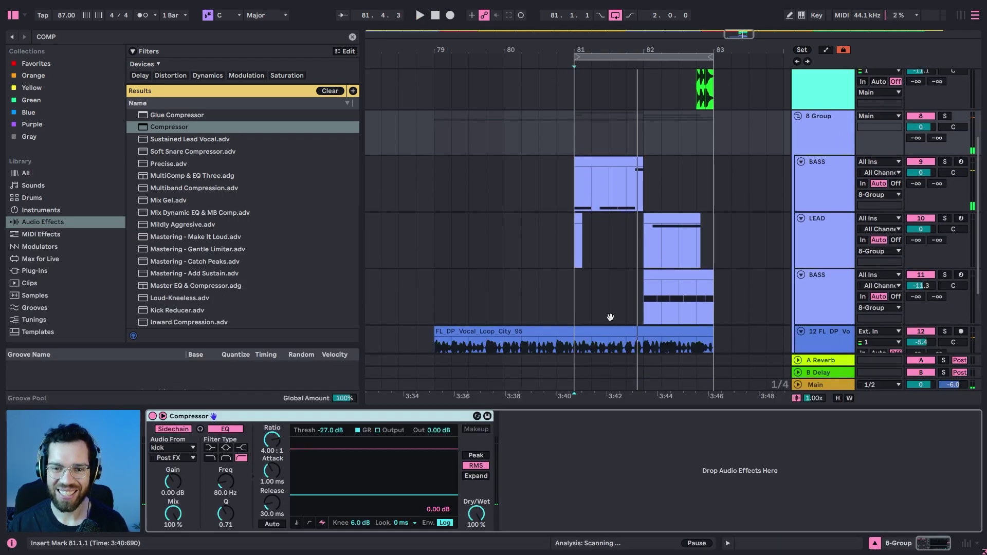
scroll(610, 317, down, 2)
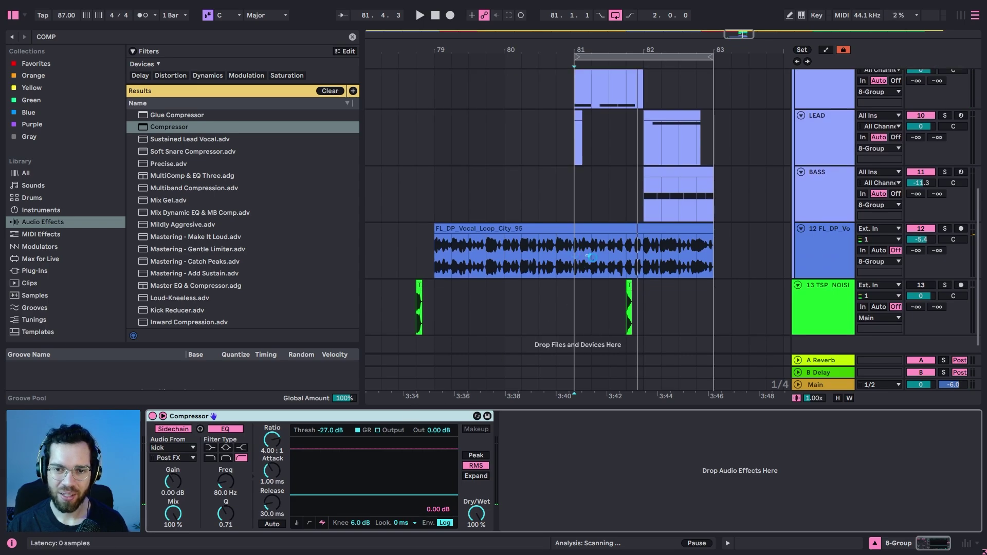
drag(814, 251, 805, 297)
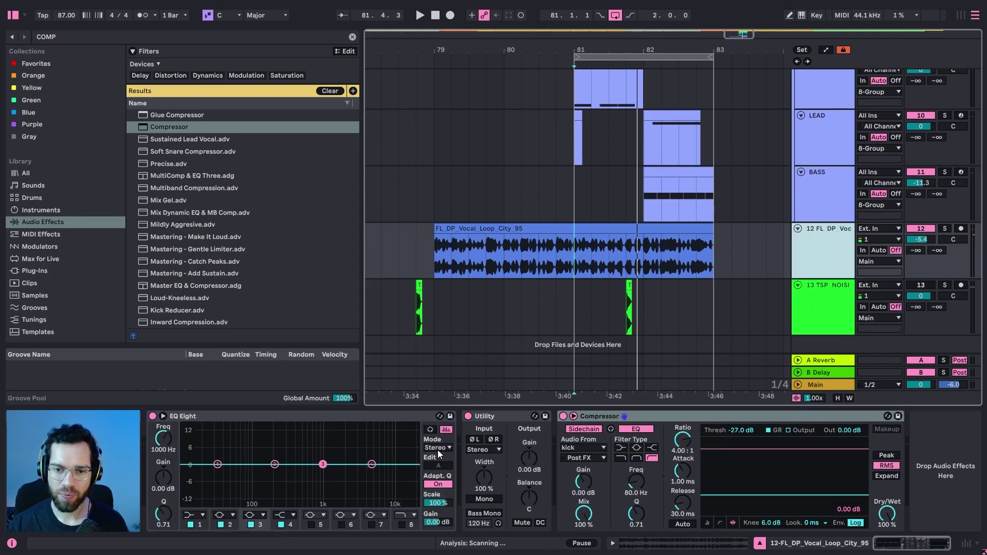
Lower the vocal Compressor's threshold to -41.5 dB and turn band 1 of its EQ Eight into a steep low cut
drag(711, 494, 711, 503)
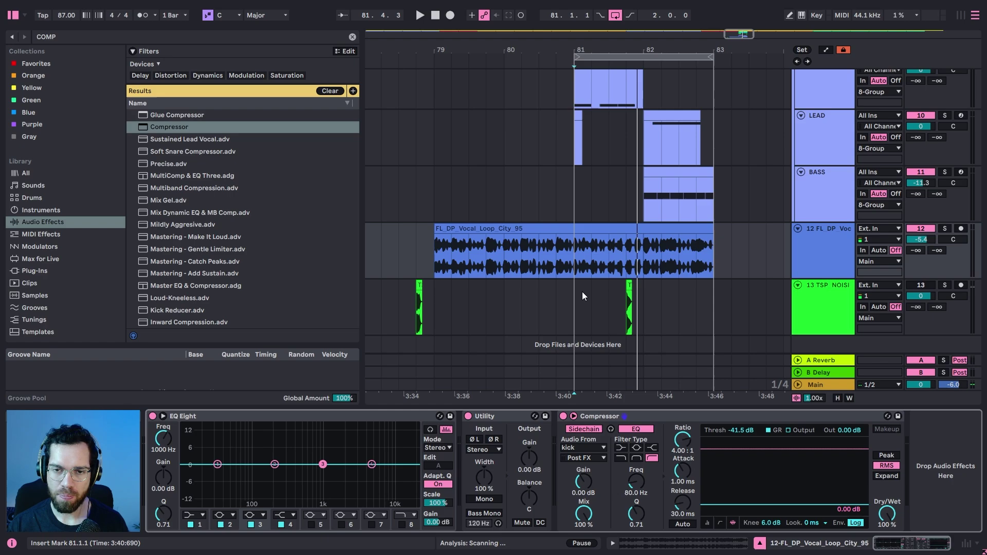
click(521, 251)
key(space)
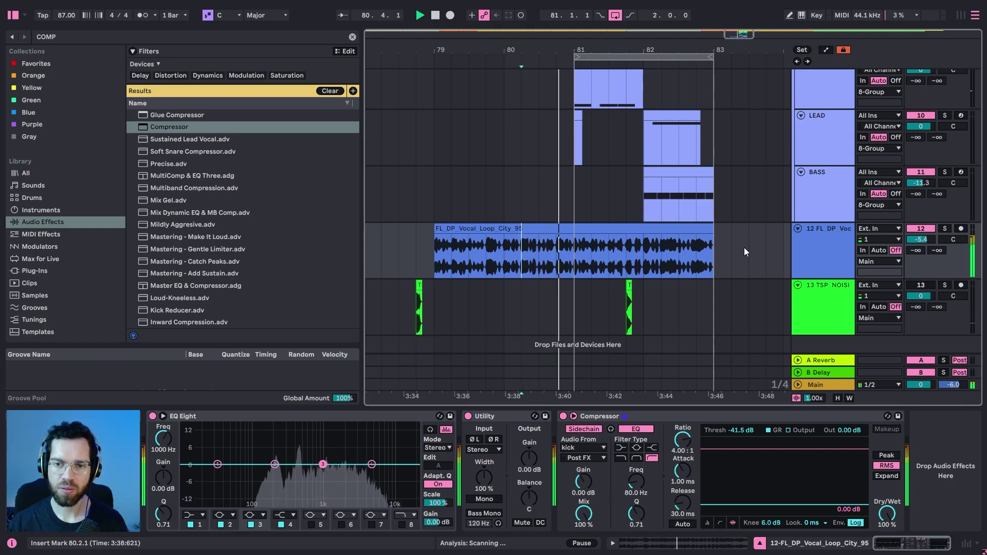
click(203, 516)
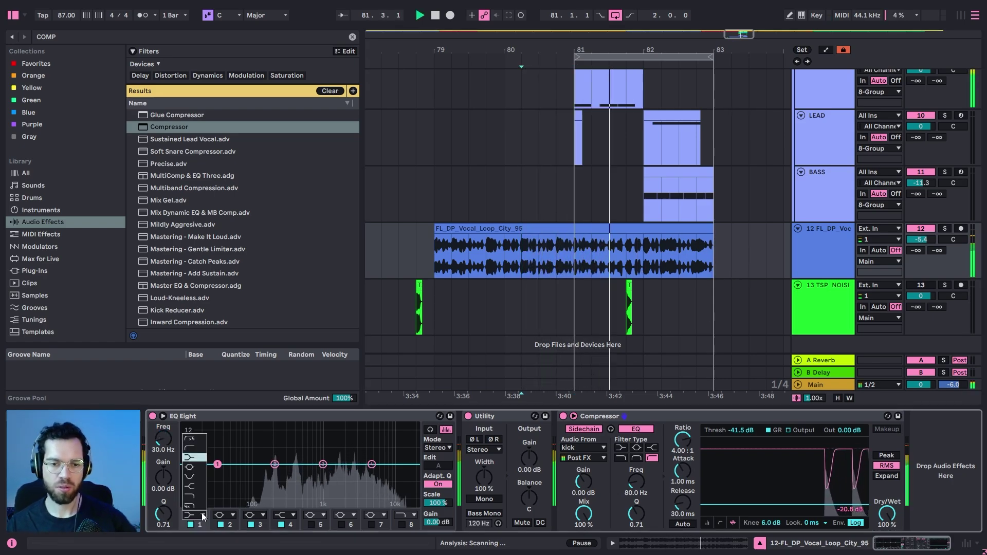
click(189, 440)
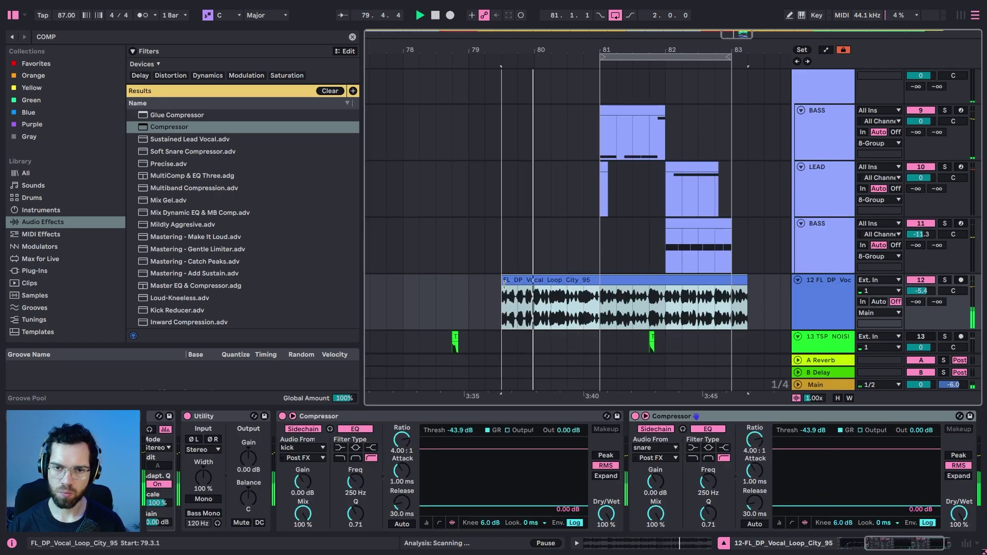
Extend the vocal clip's start back to bar 79 and repeat its one-beat slice from 81.1.1 until bar 83, deleting the remainder
drag(504, 285, 471, 280)
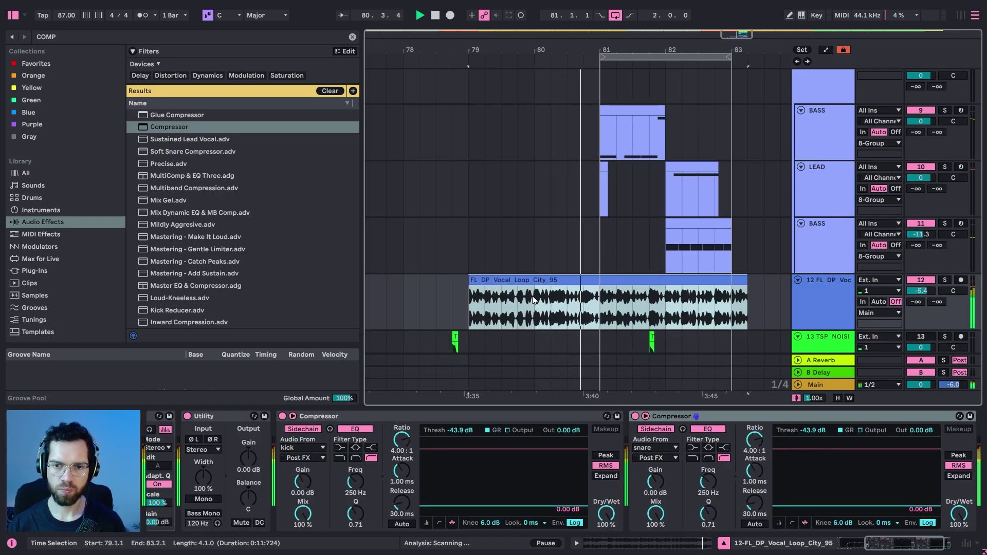
drag(598, 324, 614, 325)
key(ctrl+d)
key(ctrl+d)
key(ctrl+d)
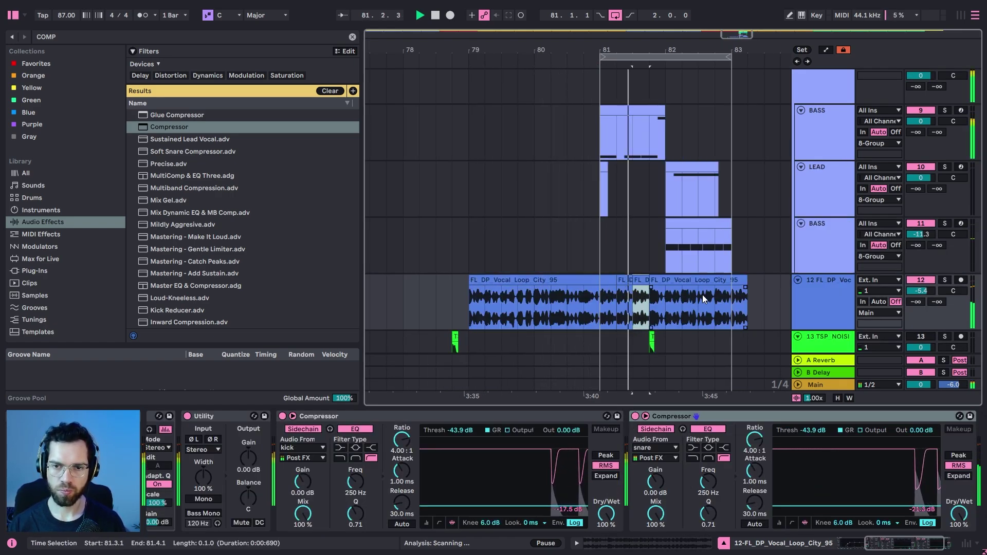
key(ctrl+d)
key(ctrl+d)
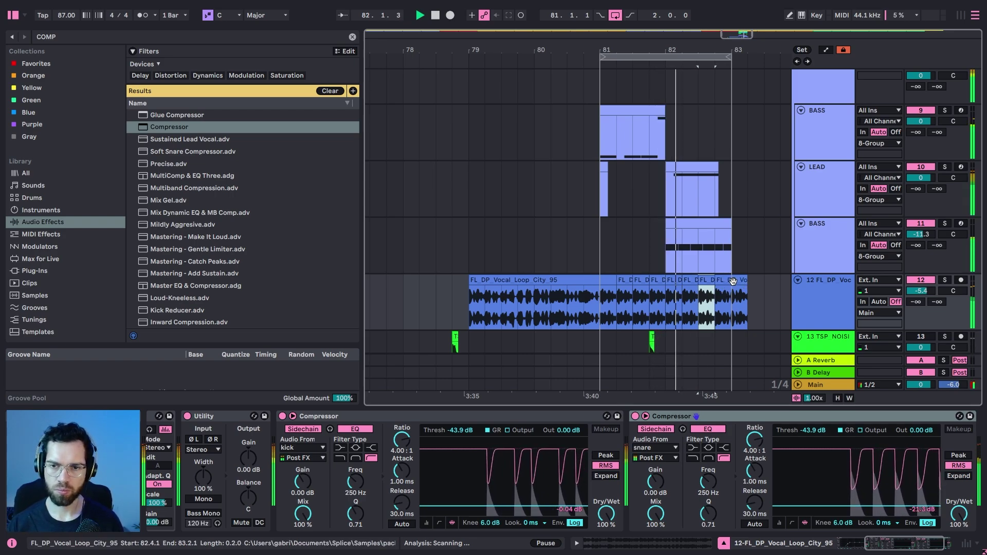
key(ctrl+d)
click(737, 280)
key(Delete)
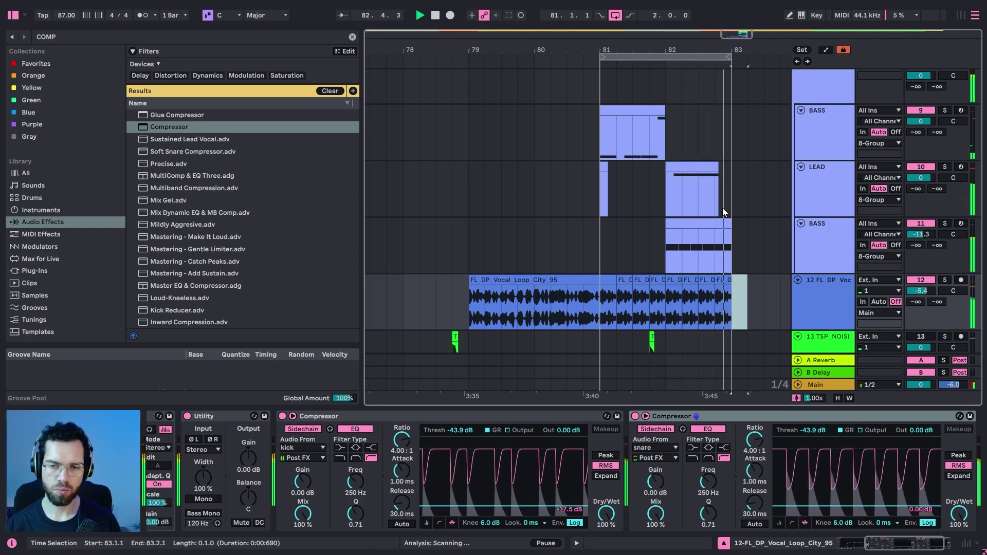
Play the arrangement from bar 80 through the drop to check how the repeated vocal slices sit with drums and basses
click(628, 230)
scroll(644, 258, up, 2)
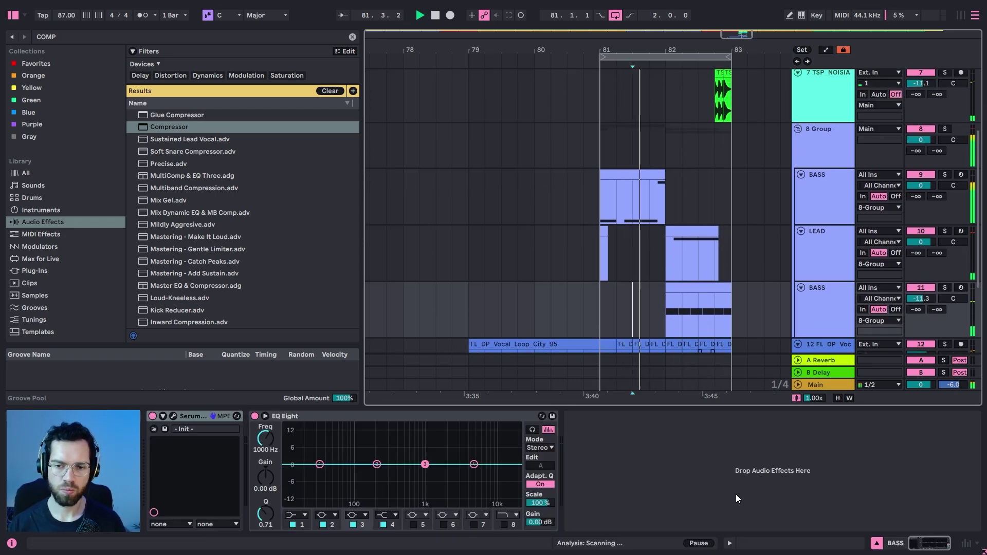
click(536, 151)
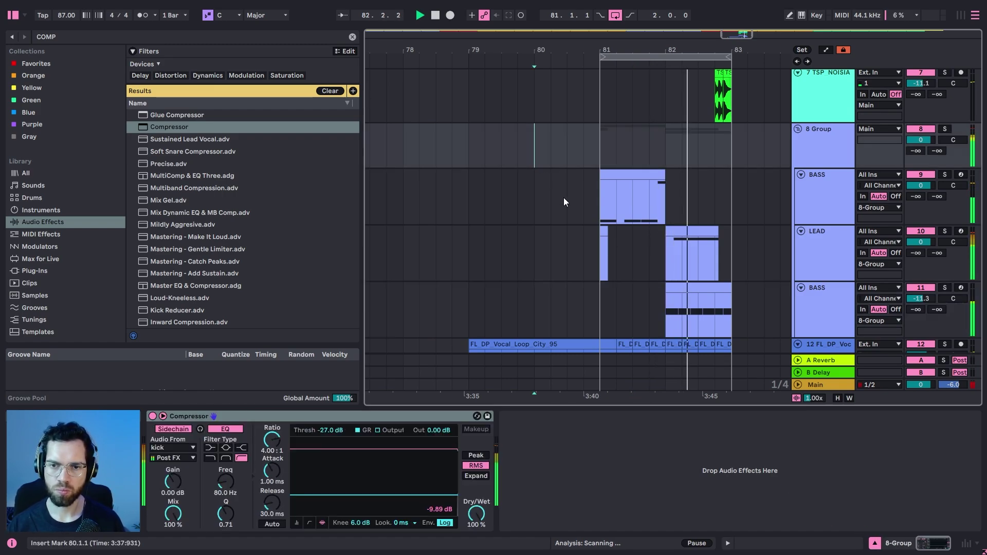
key(space)
key(space)
click(876, 543)
scroll(727, 296, down, 1)
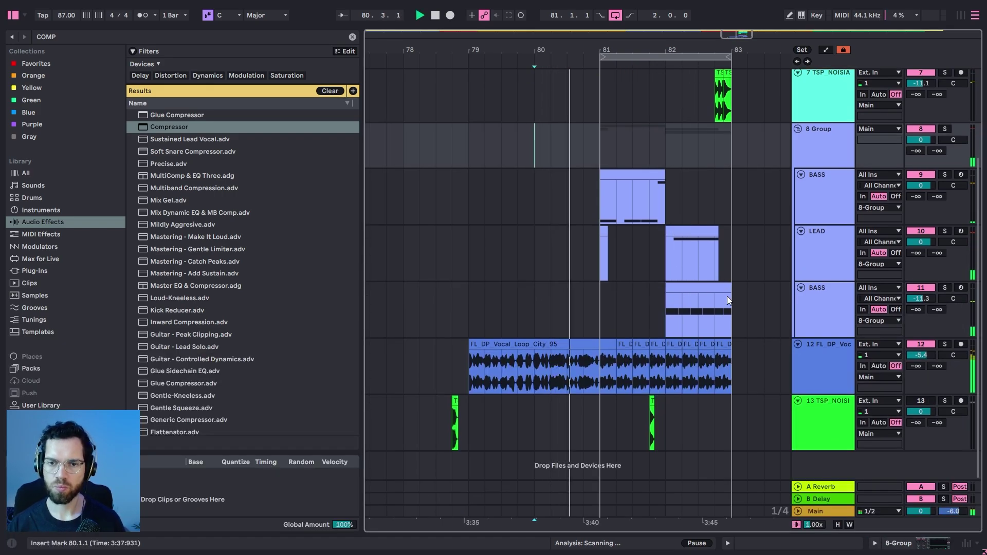
scroll(726, 297, up, 2)
key(space)
click(727, 123)
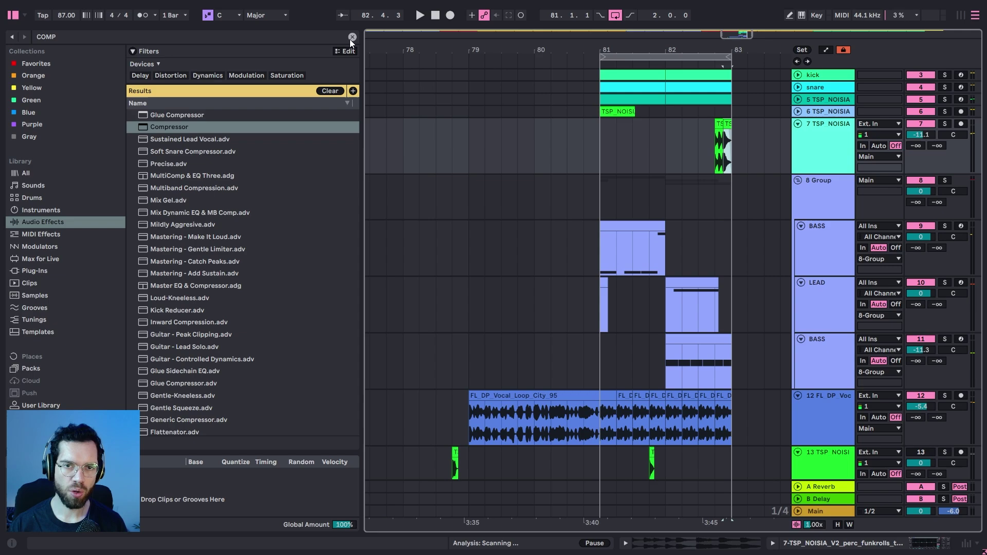
Clear the browser search and use Perc (13).wav from the sample folders to add three C4 sixteenth notes just before bar 81
click(352, 37)
click(57, 384)
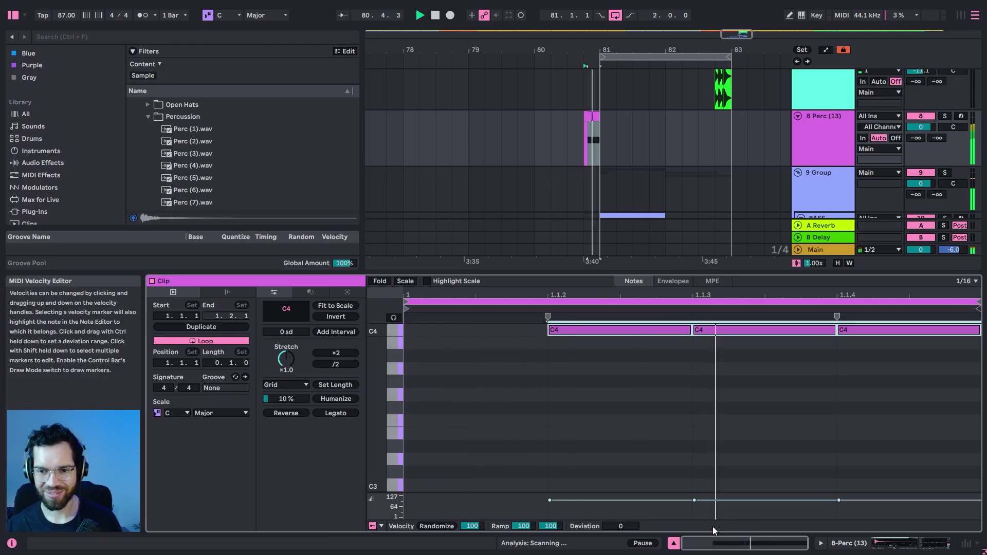
click(674, 543)
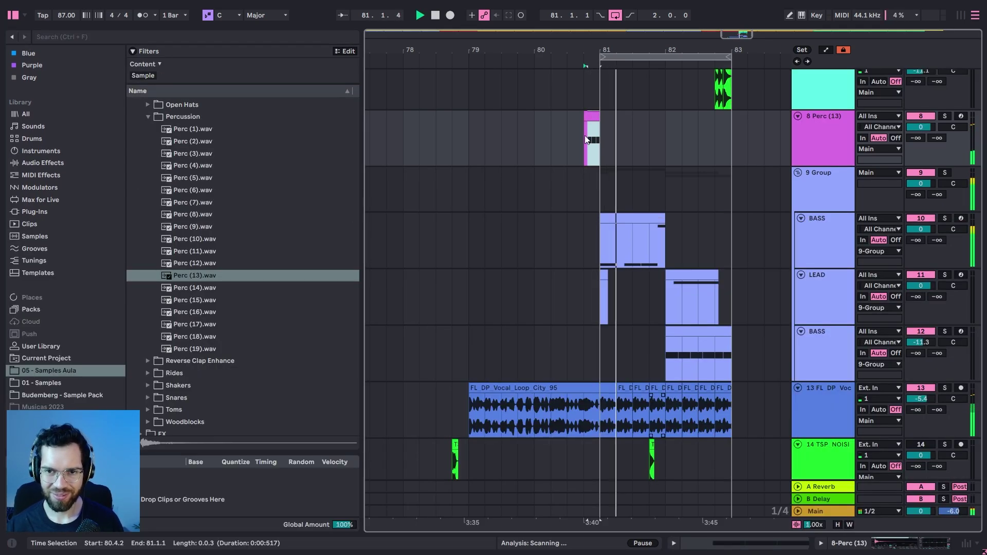
Duplicate the two-bar drop from bar 81 so it fills bars 83 to 85, extend the loop to four bars, and play from 80.4.1
scroll(582, 252, down, 1)
scroll(582, 252, down, 1)
key(space)
key(space)
scroll(706, 276, up, 6)
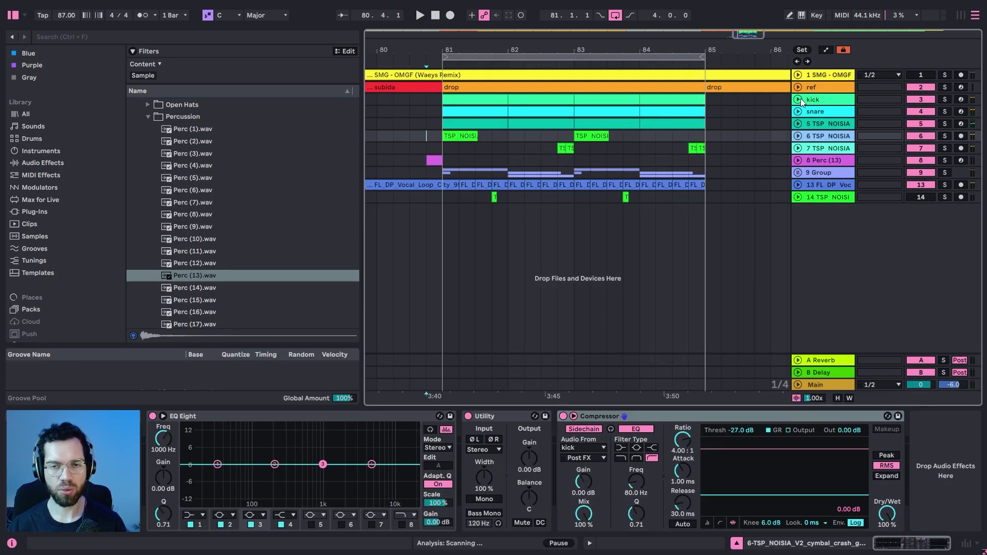
key(space)
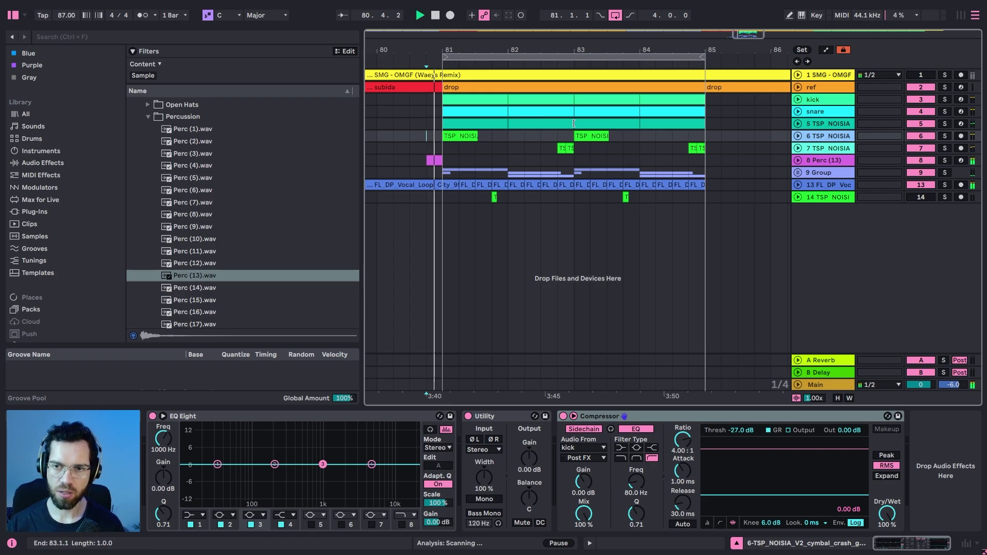
Expand the bass group and try the lead note in the bar 84 clip at C3
click(798, 174)
double_click(692, 205)
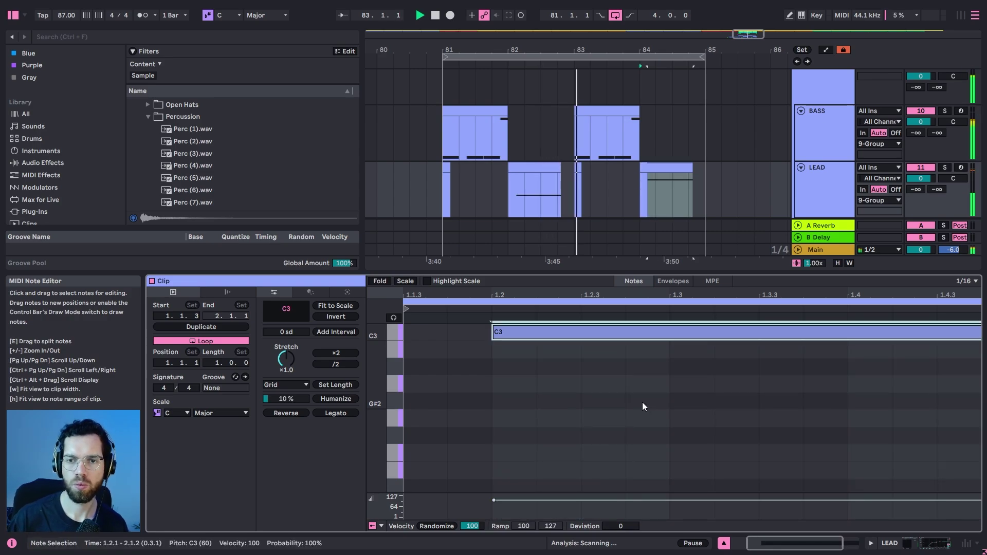
click(642, 402)
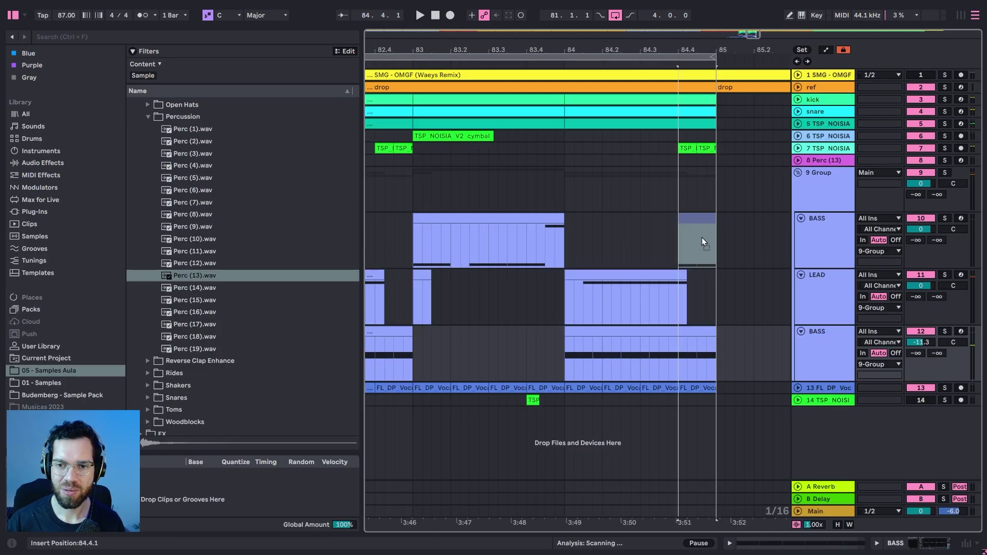
Place a one-beat slice of the first bass at 84.4.1 and shorten the lead and second bass clips to end there
drag(702, 238, 702, 237)
click(651, 232)
key(space)
drag(685, 275, 678, 275)
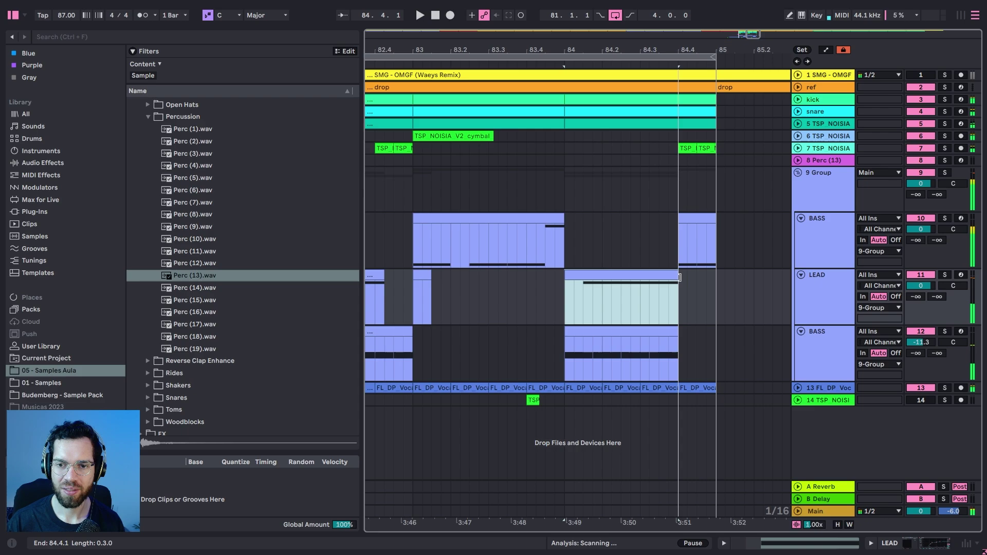
Raise the second note of the one-beat bass slice at 84.4.1 by an octave to C3
click(832, 229)
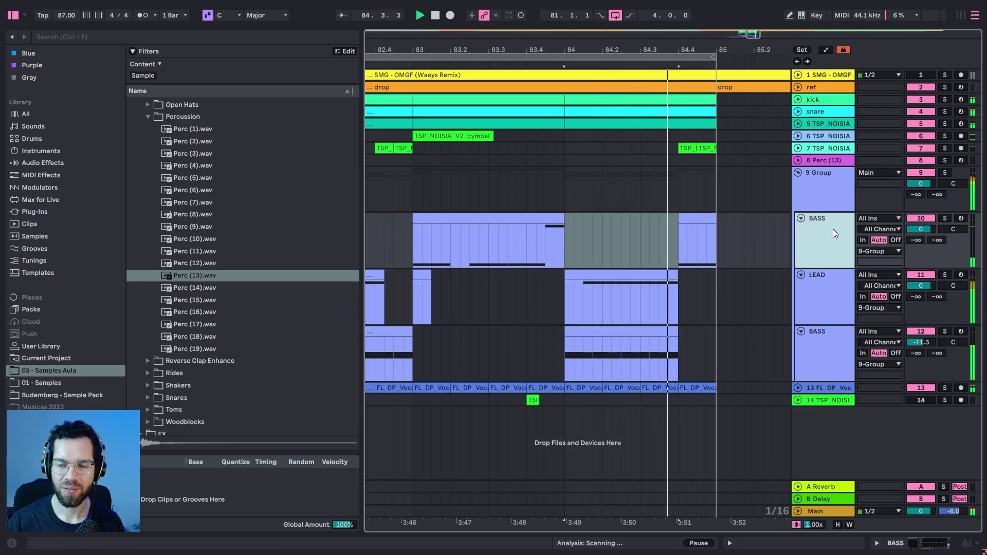
double_click(692, 241)
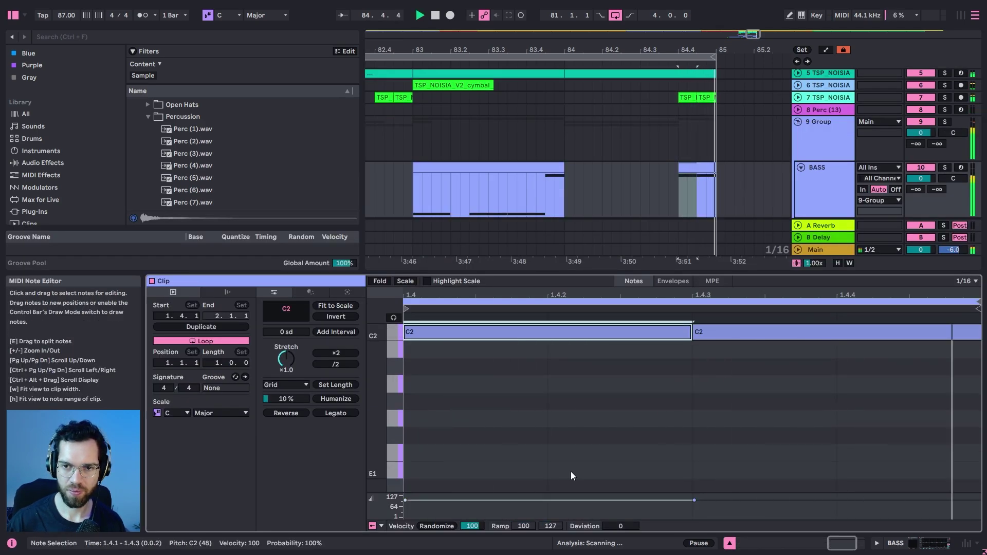
click(742, 335)
key(shift+Up)
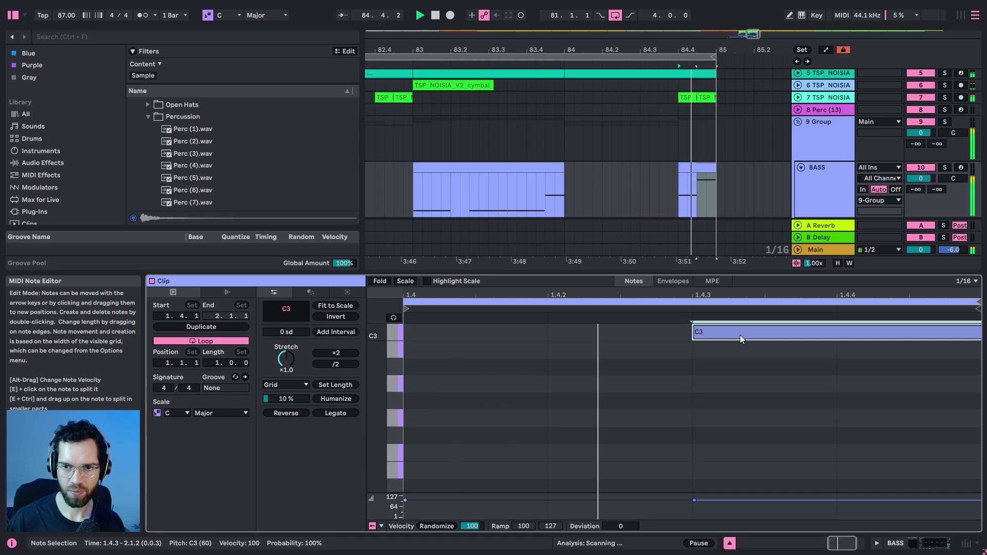
click(646, 174)
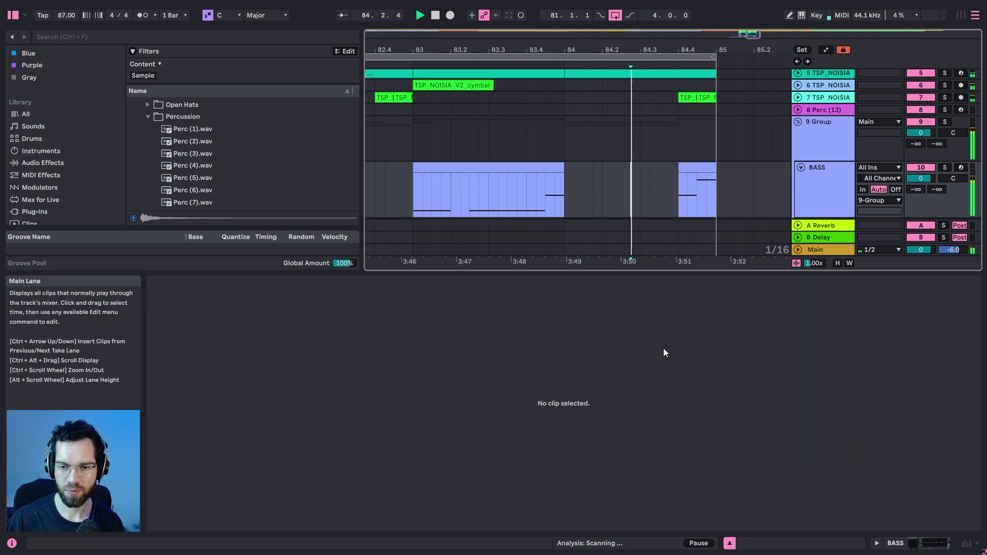
click(730, 543)
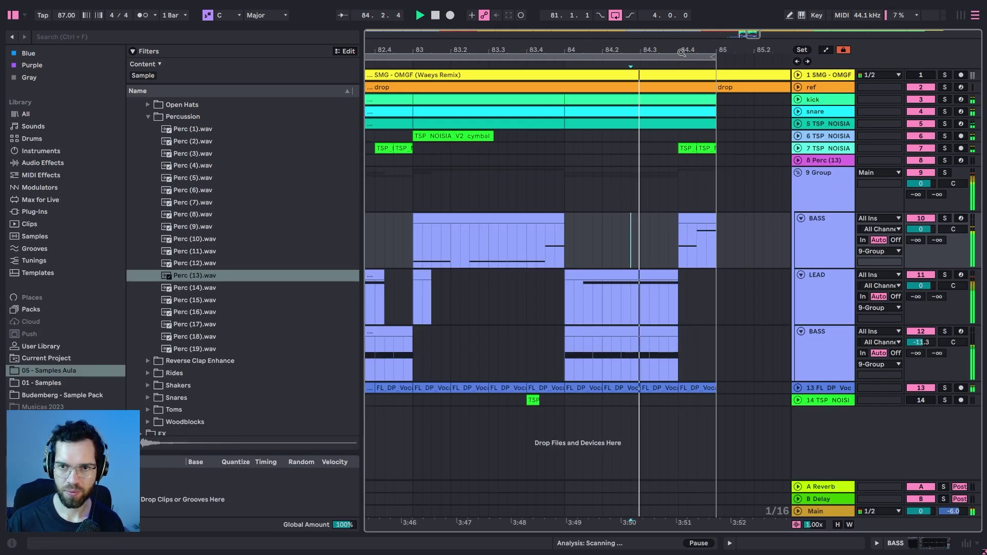
Move the LEAD track out of the bass group and put it in a group of its own
scroll(778, 136, down, 2)
double_click(817, 174)
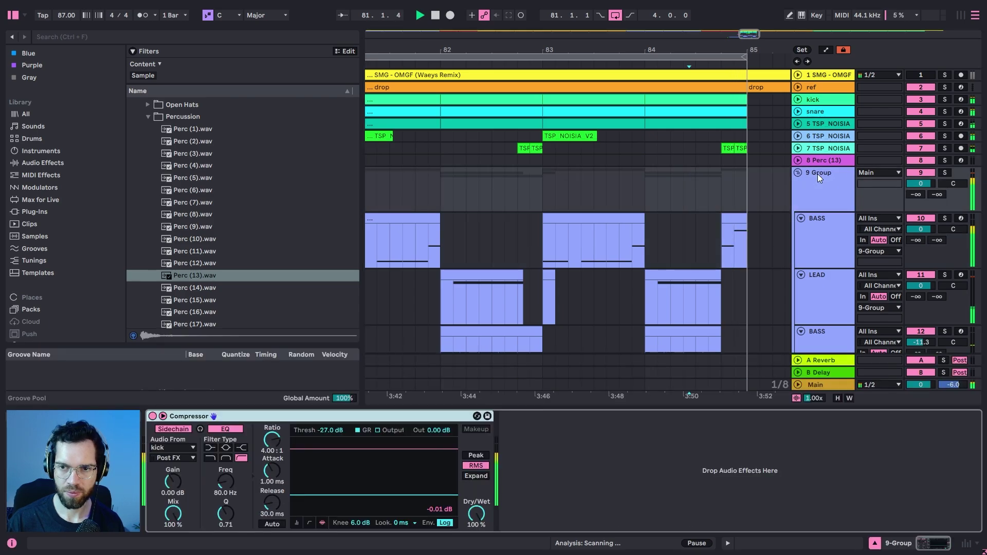
scroll(826, 276, down, 3)
click(821, 214)
drag(822, 215, 821, 97)
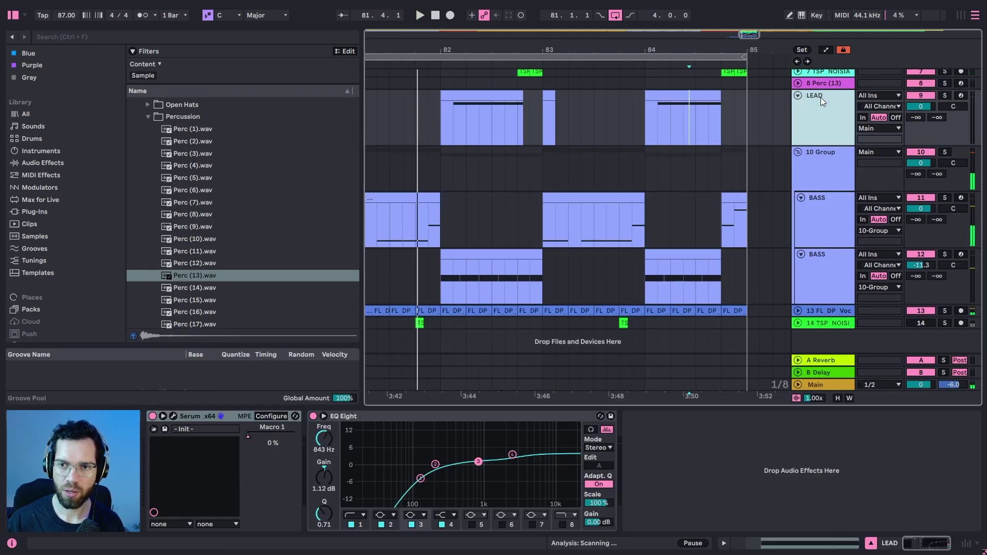
click(819, 153)
click(820, 121)
key(ctrl+g)
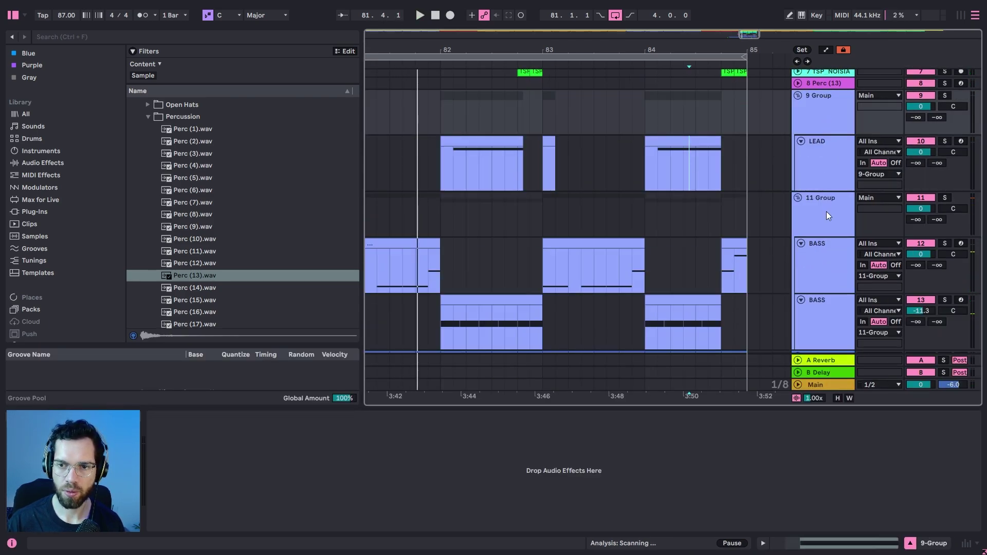
Copy the kick-sidechained Compressor from the bass group to the new lead group, then name the group leads and colour it pink
click(825, 211)
click(342, 424)
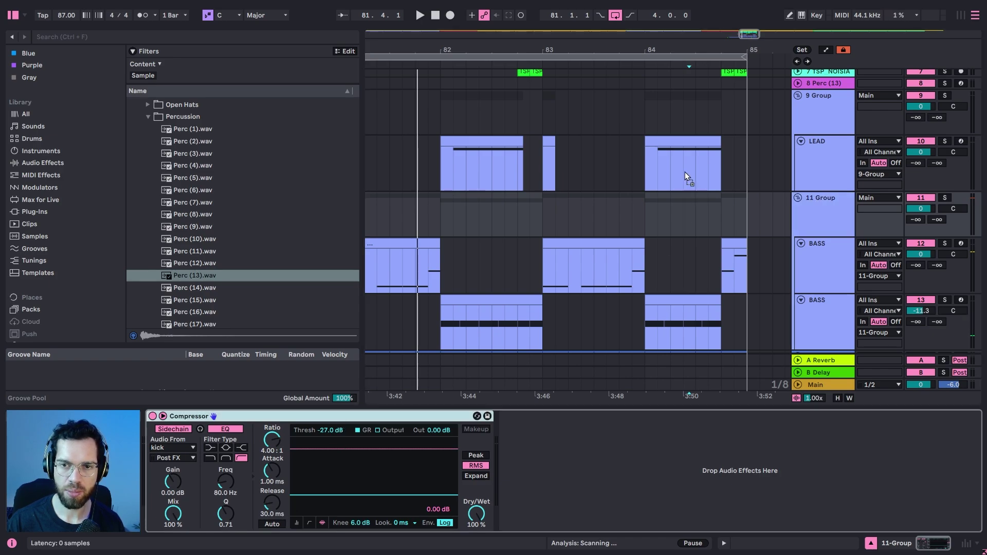
click(692, 109)
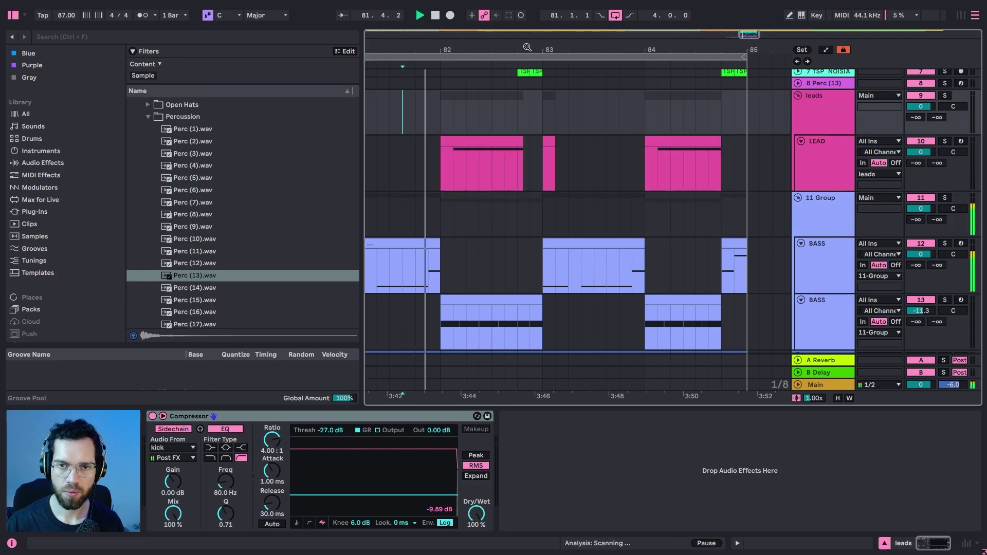
drag(527, 47, 618, 37)
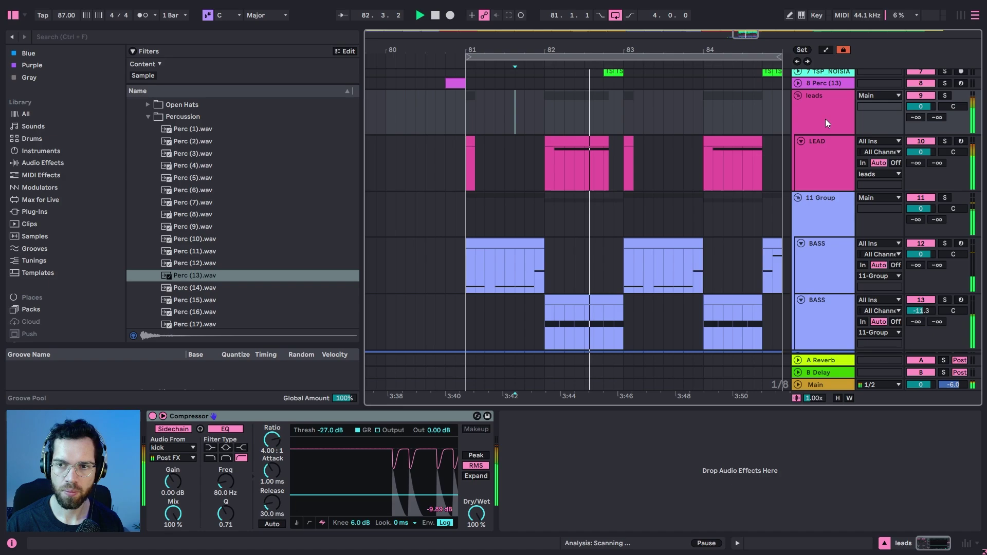
Set the first BASS track's volume to -5.0 dB and the second's to -10.8 dB, and check LFO 1 in the second bass's Serum
click(828, 156)
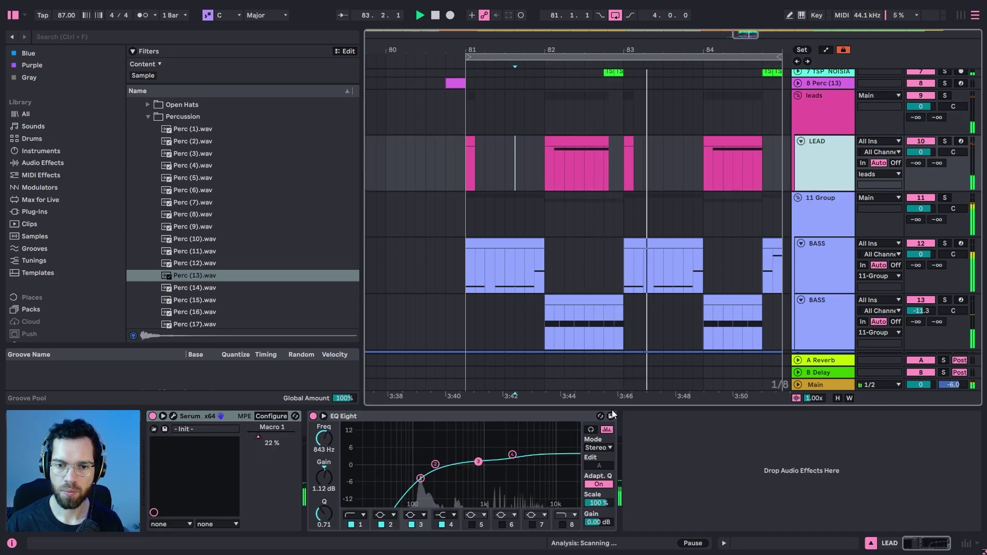
scroll(730, 164, down, 2)
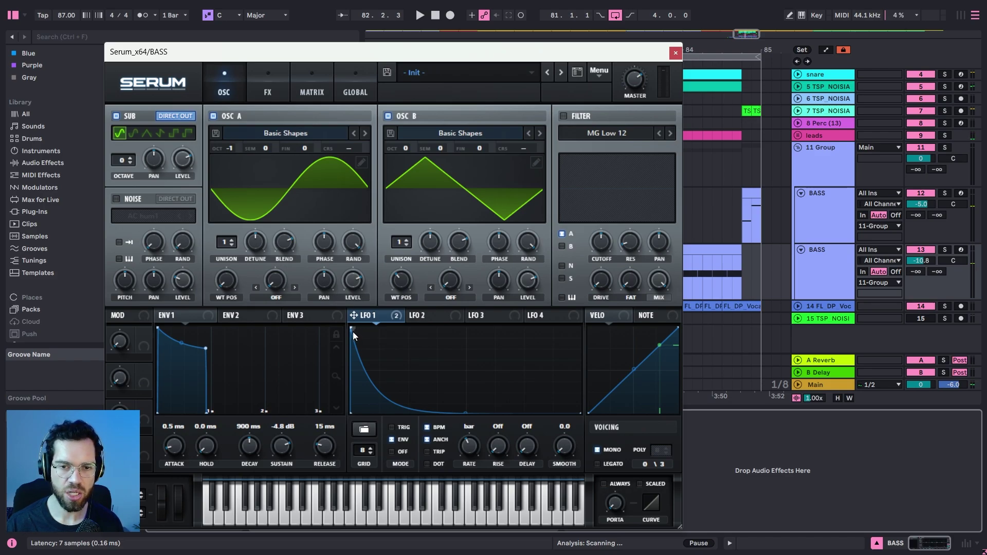
drag(351, 328, 352, 331)
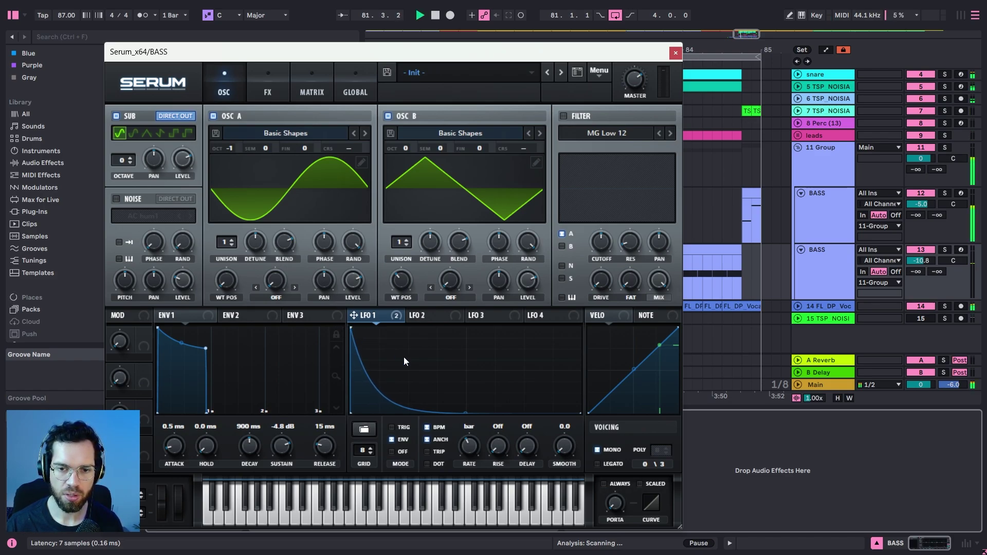
drag(579, 51, 383, 36)
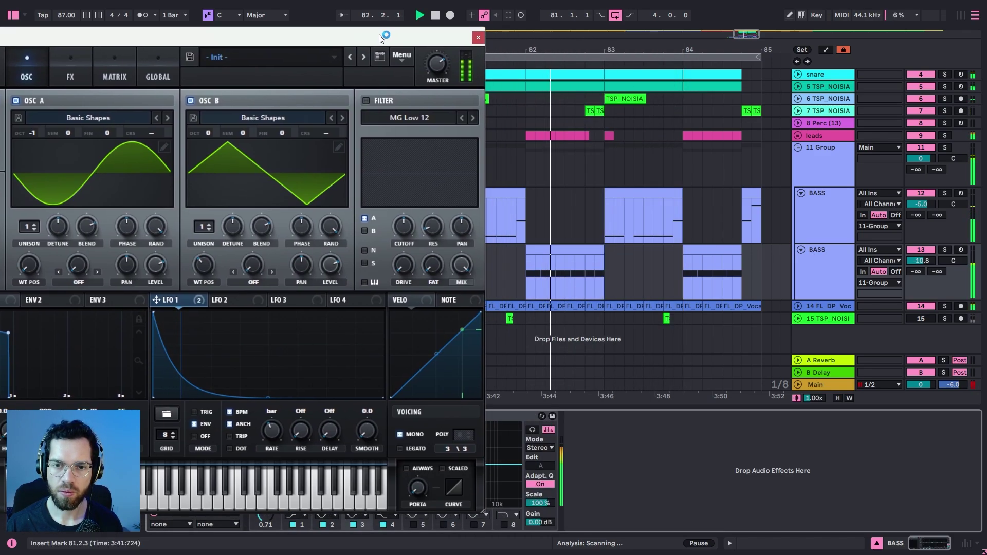
Solo the second BASS track at bar 82 and sweep the matrix output of LFO 1 to Mast.Tun down to zero and back up during playback
click(557, 256)
click(558, 256)
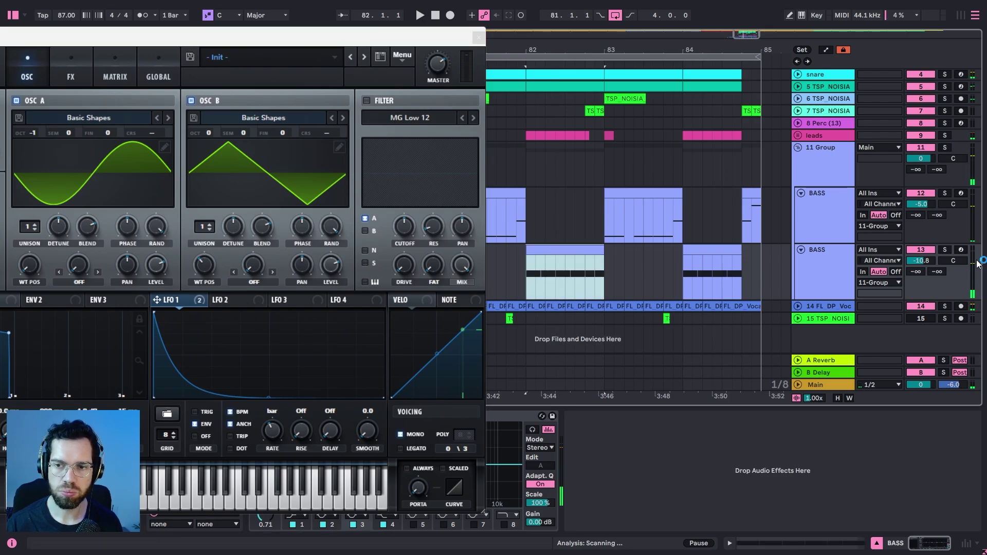
click(946, 250)
key(space)
drag(287, 38, 546, 17)
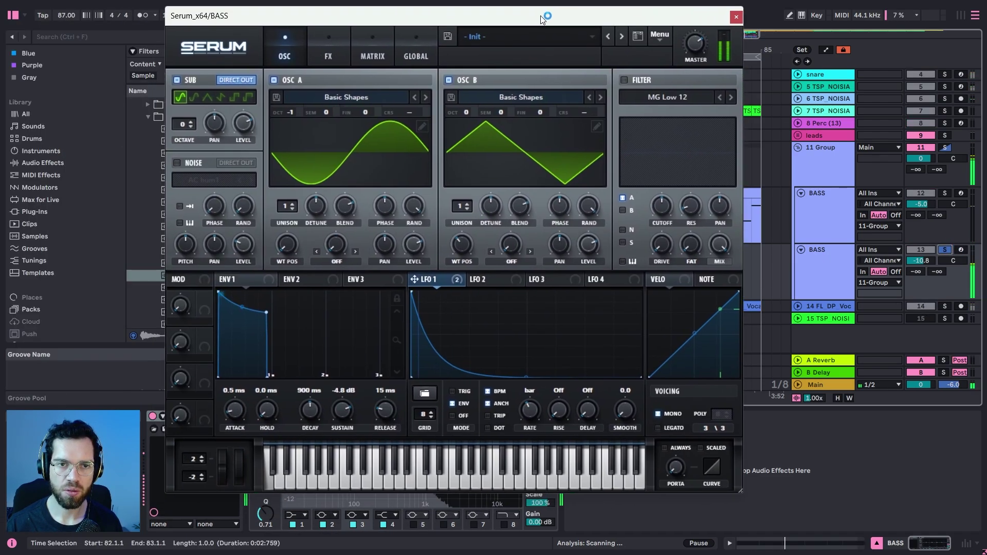
click(375, 48)
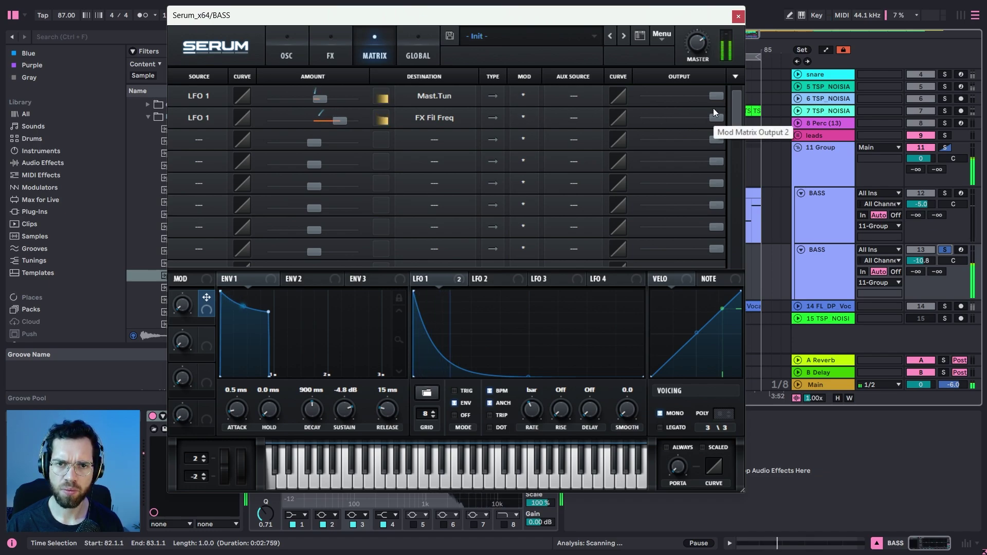
drag(715, 94, 548, 92)
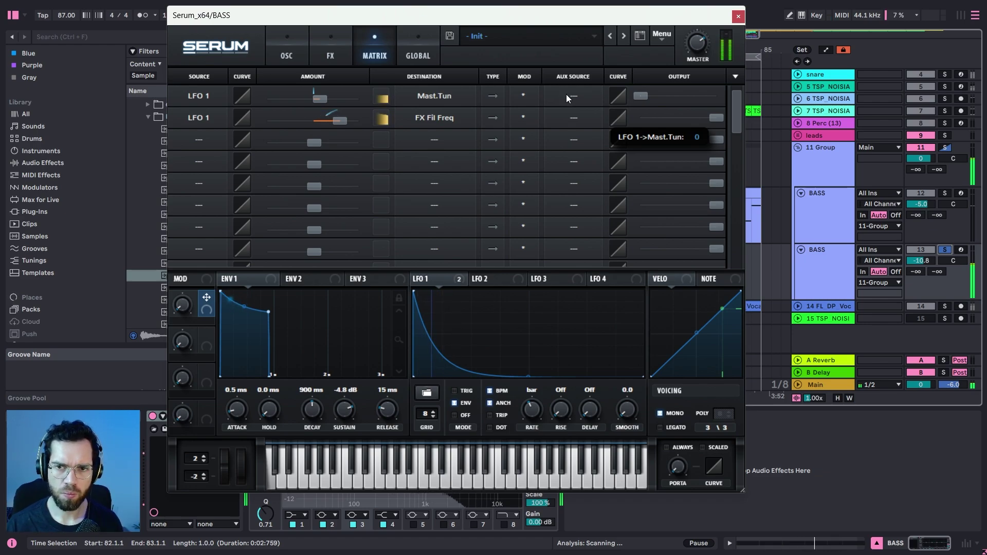
drag(567, 94, 711, 95)
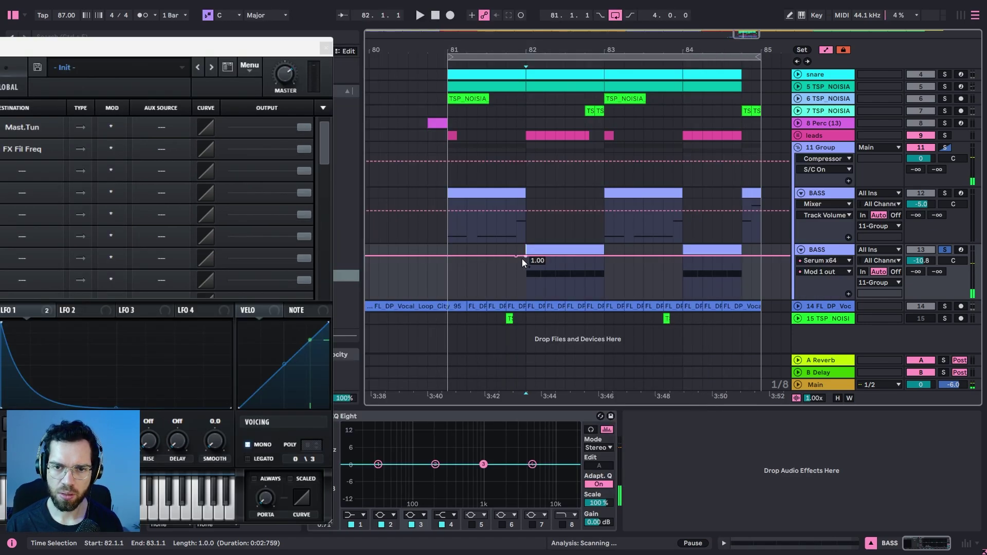
Automate the second bass's Mod 1 out to ramp down to 0.22 between bar 82 and 82.3, comparing it soloed and in the mix
drag(523, 259, 565, 289)
key(space)
key(space)
key(space)
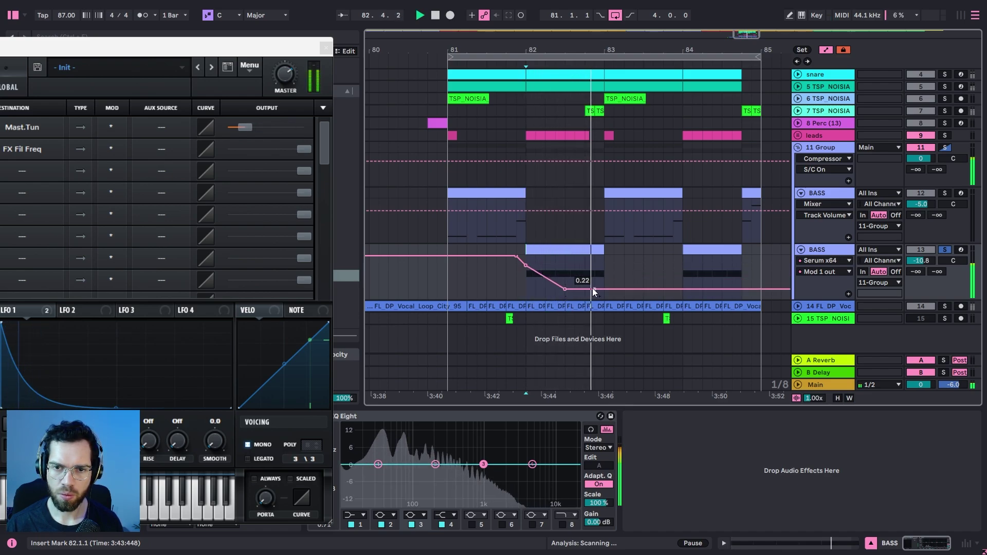
key(space)
key(space)
click(945, 250)
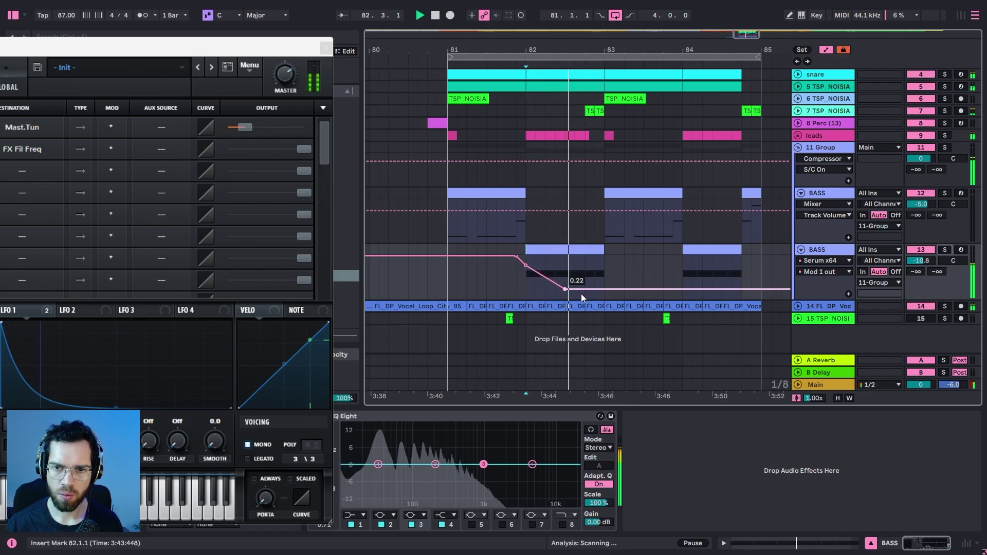
key(space)
key(space)
Turn off the sub's direct out in the second bass's Serum, adjust the oscillators' random phase, and compare the sound with the sub toggled
drag(263, 50, 537, 31)
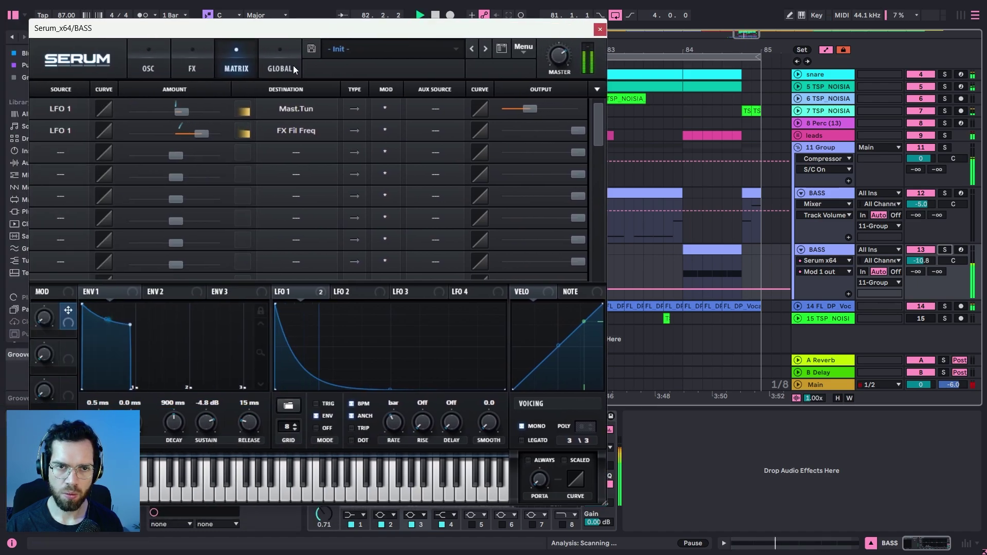
click(193, 63)
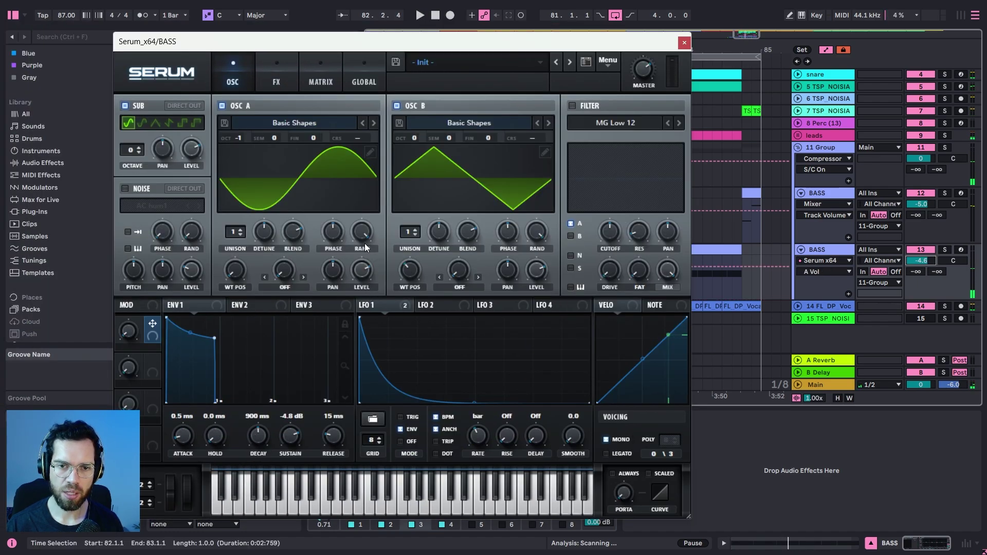
click(364, 240)
click(536, 233)
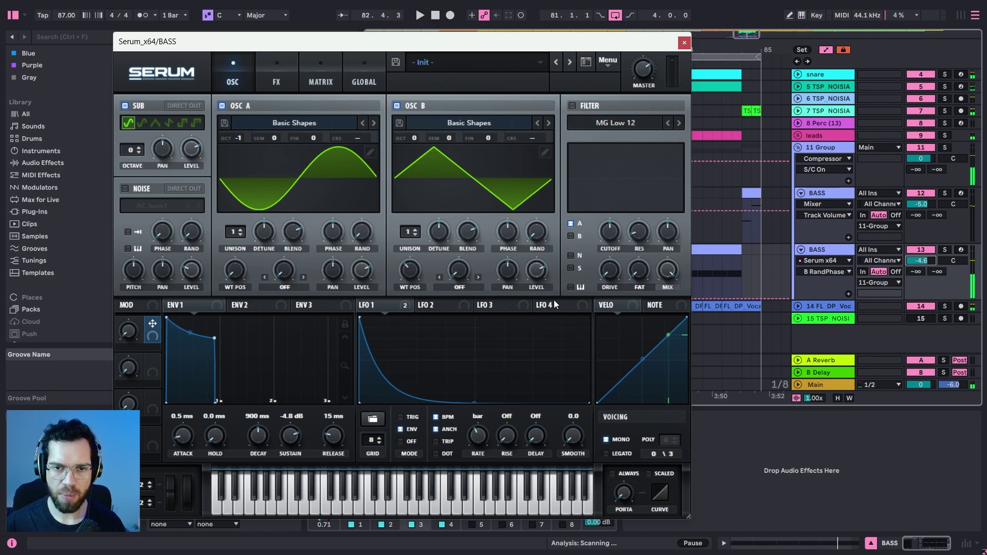
key(space)
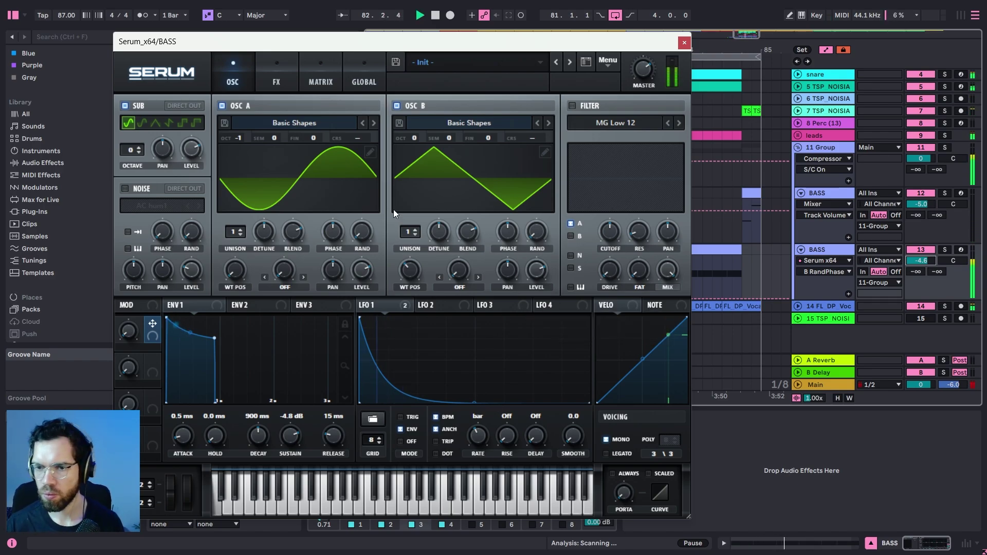
click(124, 106)
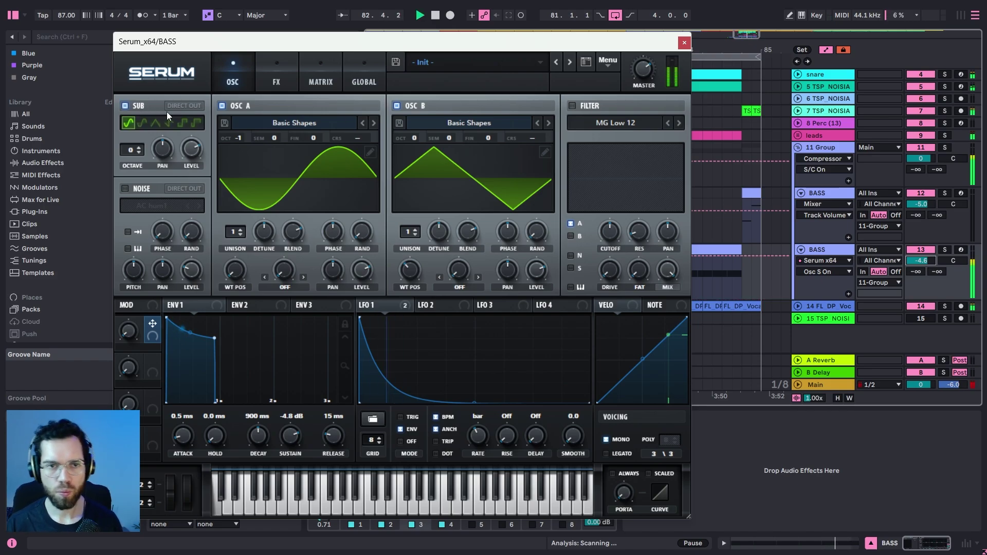
key(ctrl+alt+p)
key(space)
Play the drop from just before bar 81 and lower the second BASS track's volume to -10.1 dB
click(442, 236)
key(a)
key(space)
key(a)
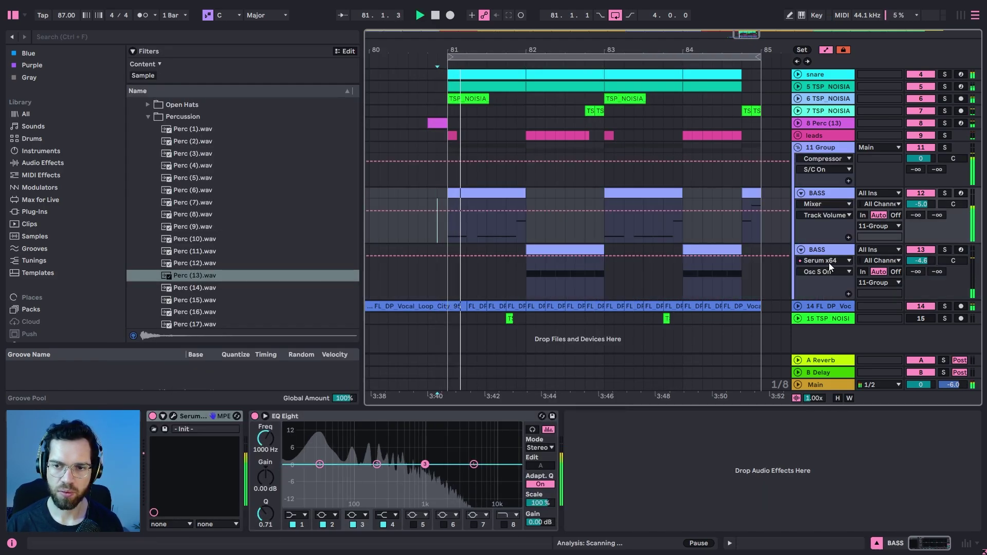
click(826, 274)
click(825, 274)
mouse_move(918, 260)
mouse_down()
mouse_move(919, 275)
mouse_move(908, 274)
mouse_move(908, 253)
mouse_up()
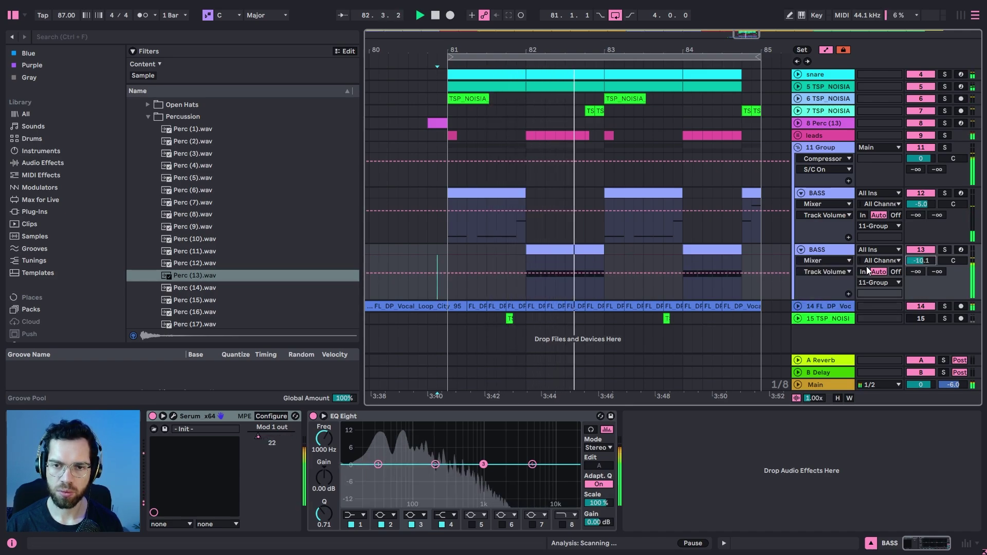
key(a)
Leave a short gap near the start of the second bass's bar 82 notes and add a MIDI track with EQ Eight below it
double_click(578, 248)
key(space)
key(space)
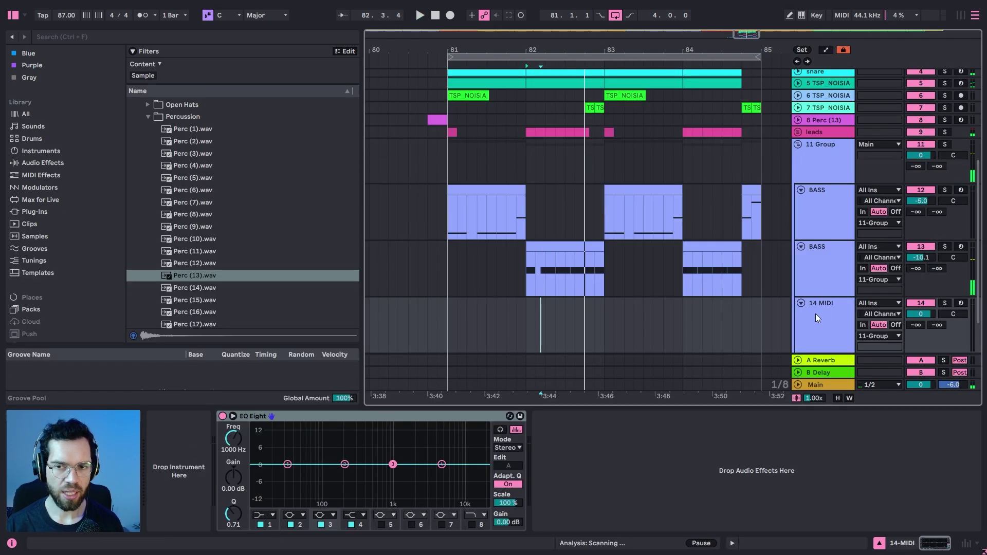
Find the Serum_x64 instrument among the plug-ins, load it on the new MIDI track, and reposition its window
click(54, 36)
text(ser)
click(46, 177)
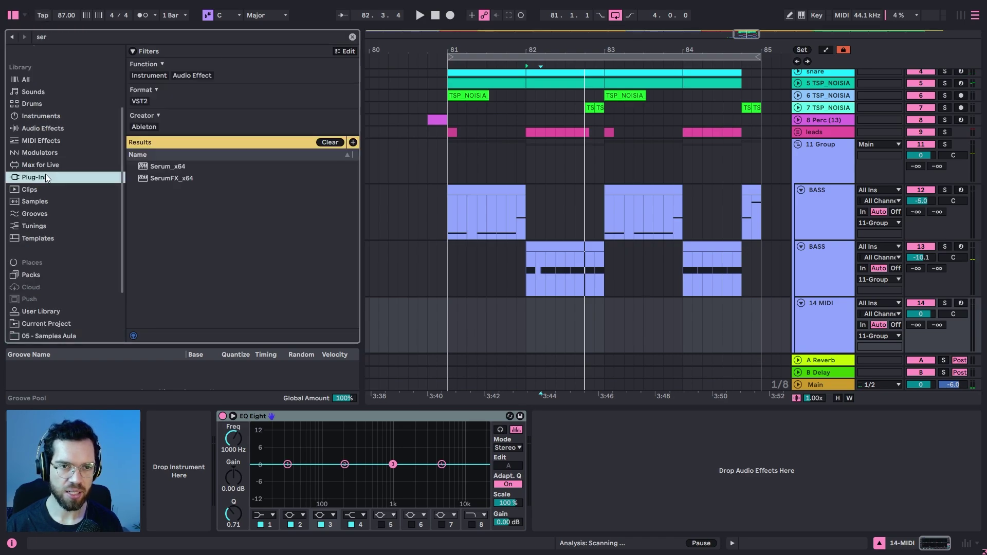
double_click(156, 166)
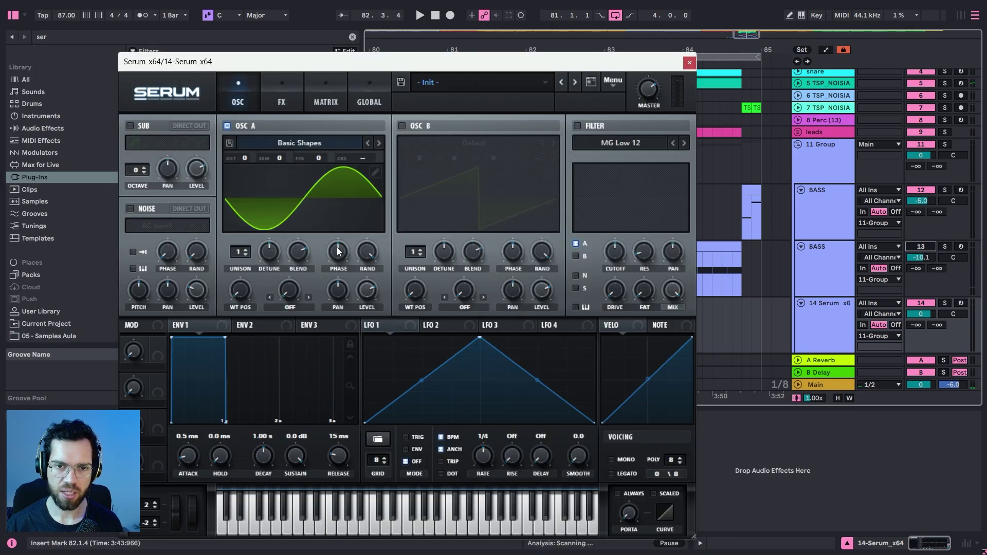
drag(288, 61, 99, 64)
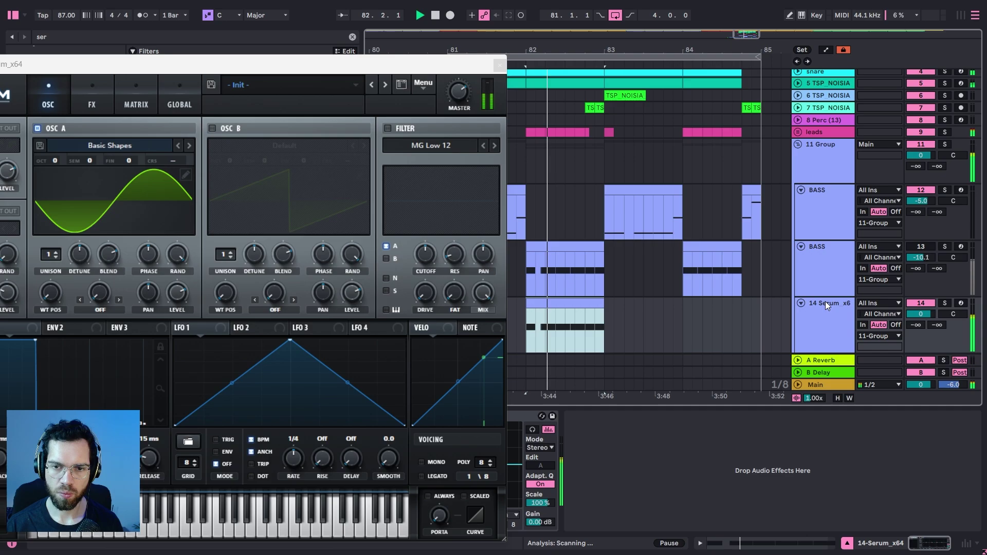
drag(387, 62, 646, 30)
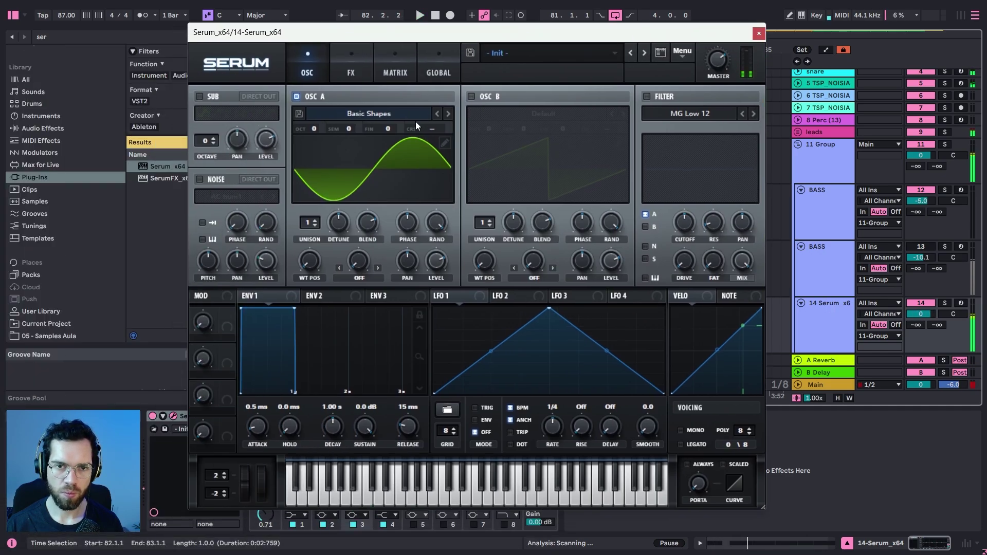
Turn on oscillator B in the new Serum, load the Analog Basic Shapes wavetable into it, and play the part
click(474, 96)
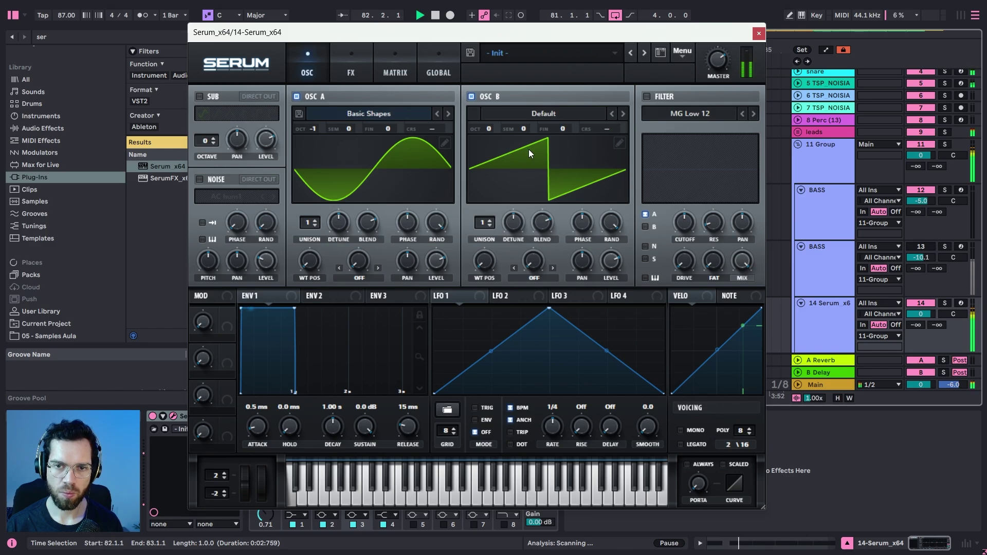
key(space)
click(590, 115)
mouse_move(588, 132)
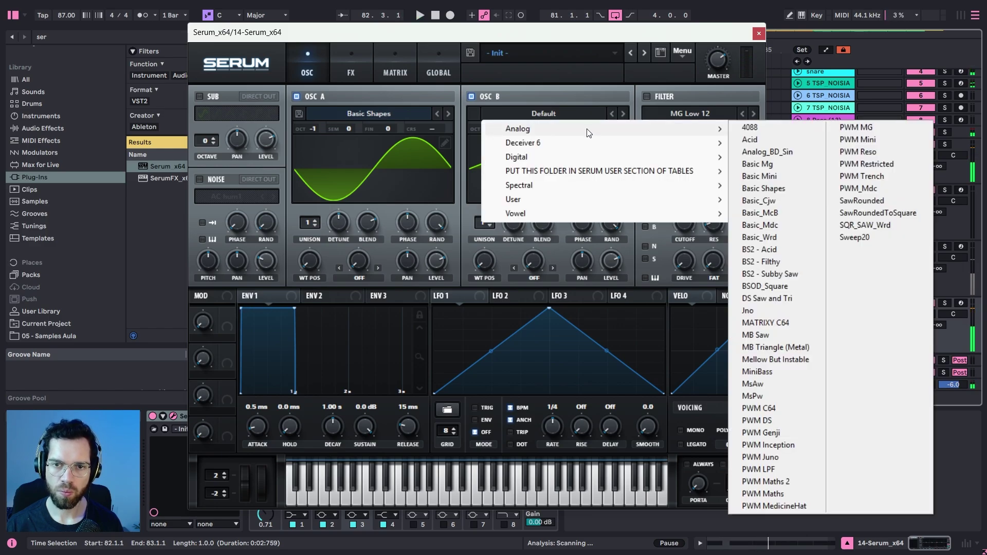
click(771, 190)
key(space)
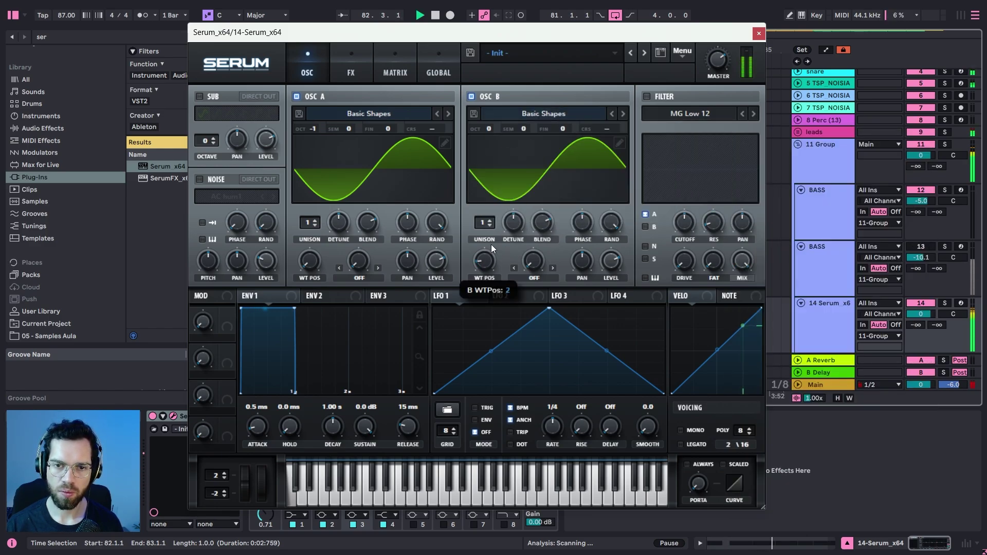
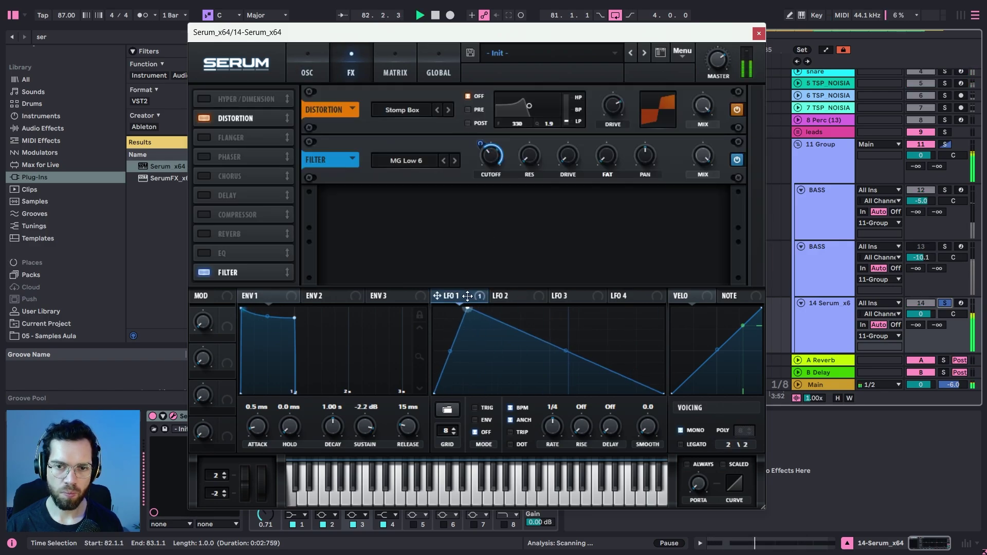
Shape LFO 1 as a decay starting at full height, soften its curve, and toggle the new bass track's solo
drag(467, 304, 442, 307)
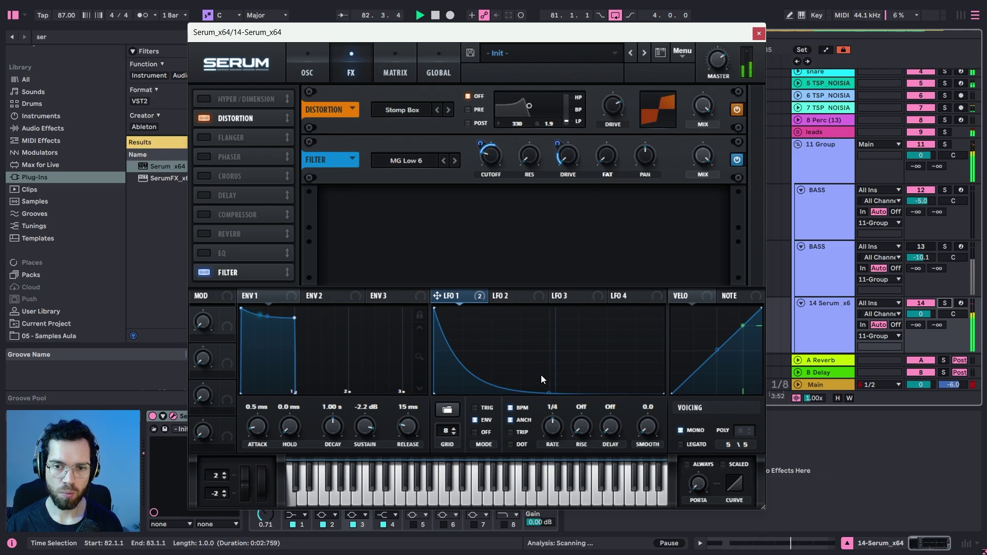
drag(550, 391, 552, 368)
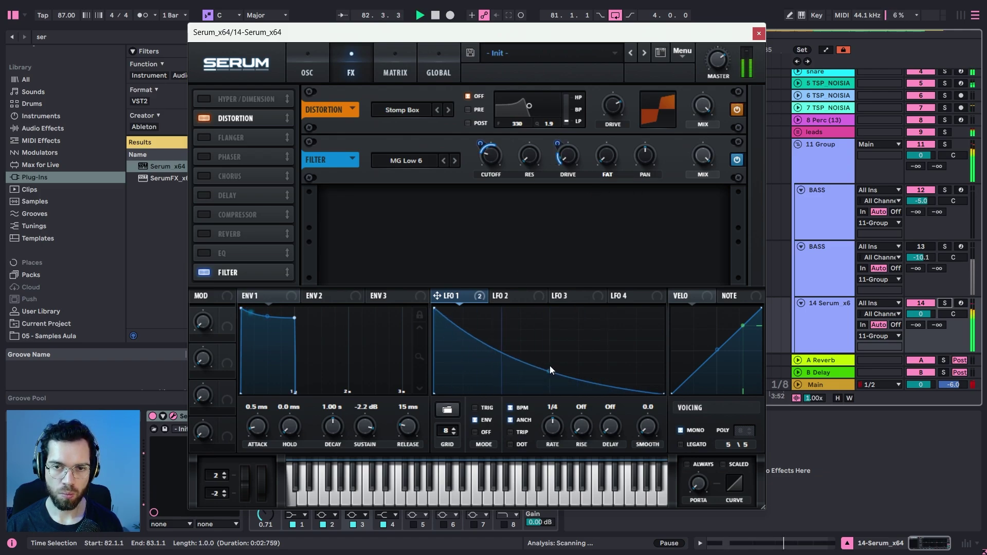
click(309, 70)
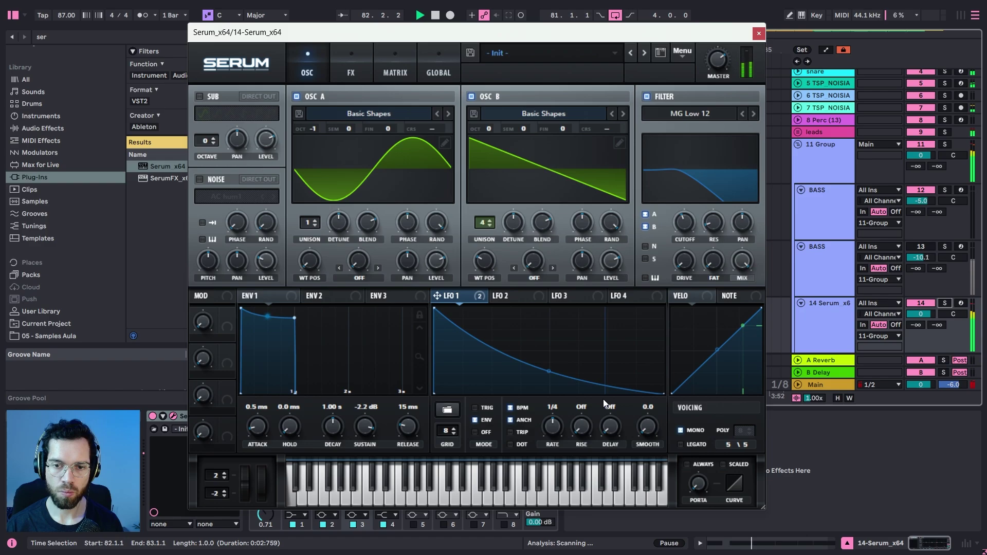
click(945, 303)
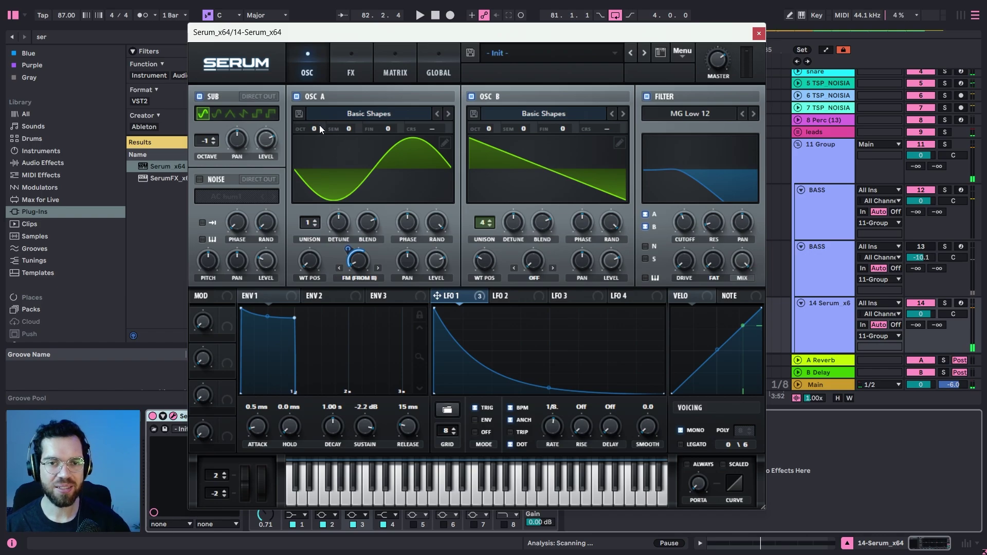
Play the new bass and bulge the falling side of LFO 1's peak outward for a slower decay
drag(528, 127, 539, 91)
key(space)
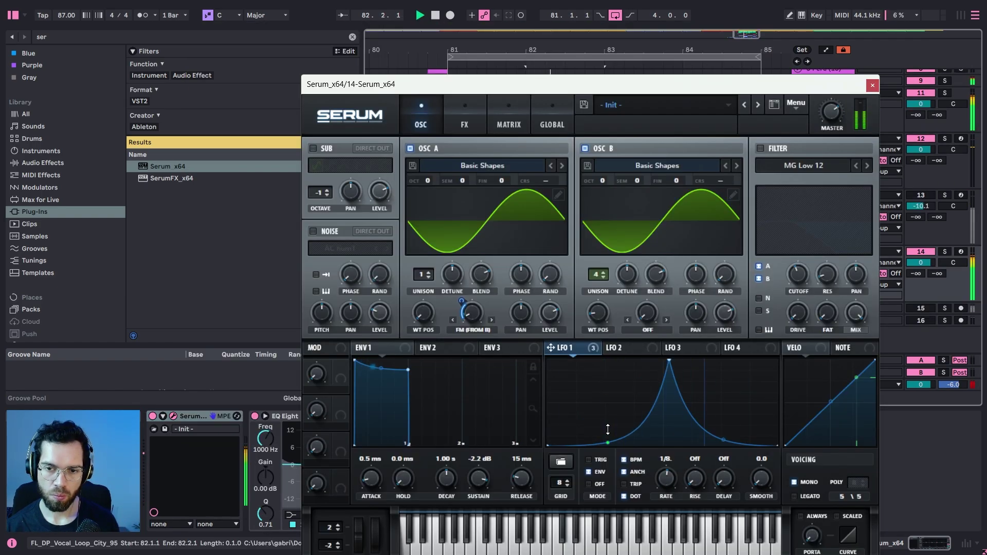
drag(717, 442, 723, 376)
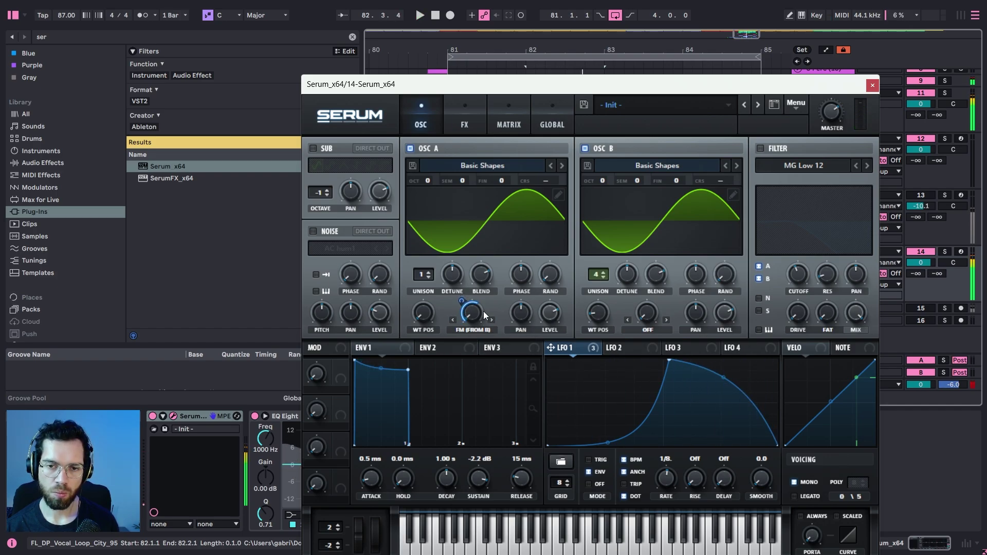
Raise oscillator B by three octaves and lower the cutoff of Serum's effects filter
drag(603, 179, 608, 156)
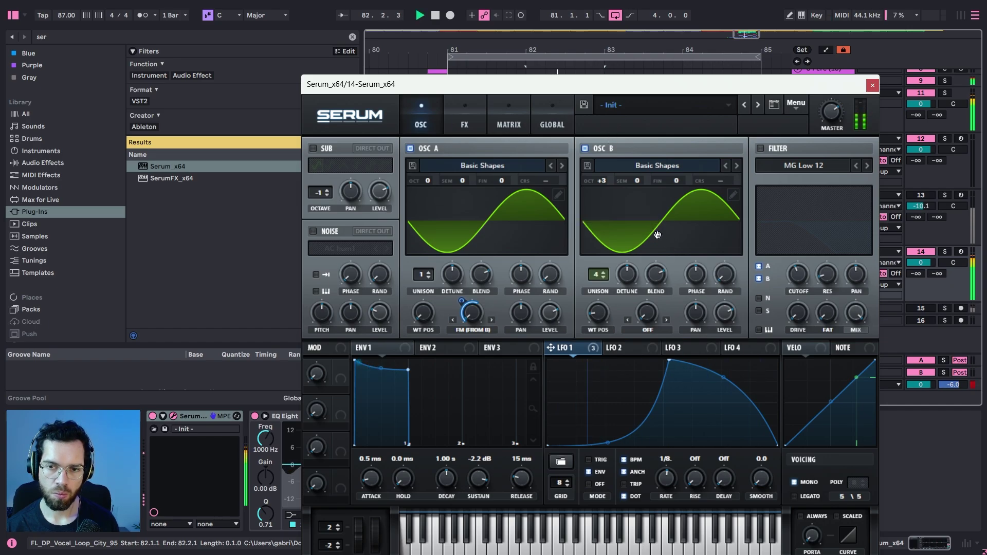
click(465, 121)
drag(602, 198, 594, 235)
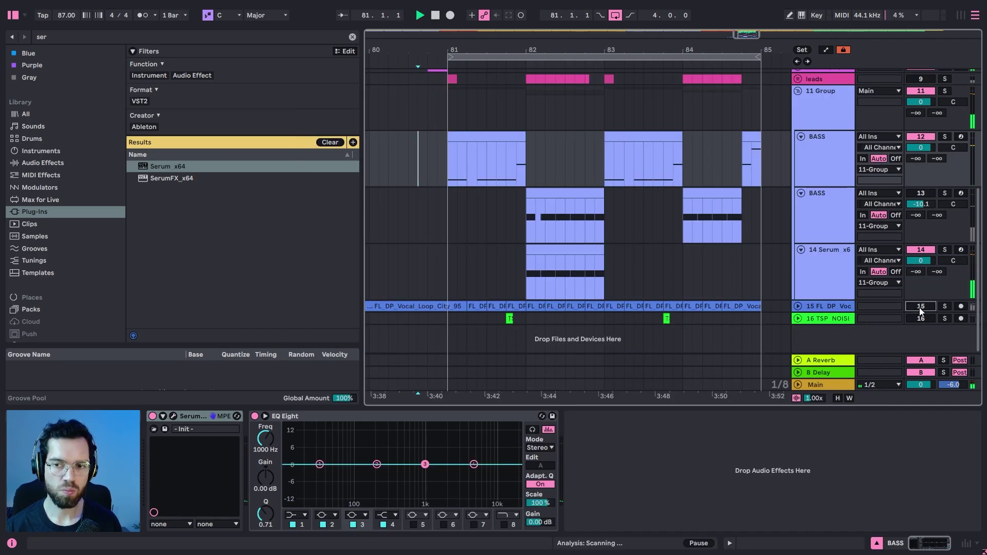
Unmute the vocal loop and leads tracks while playing the drop from late in bar 81
click(920, 307)
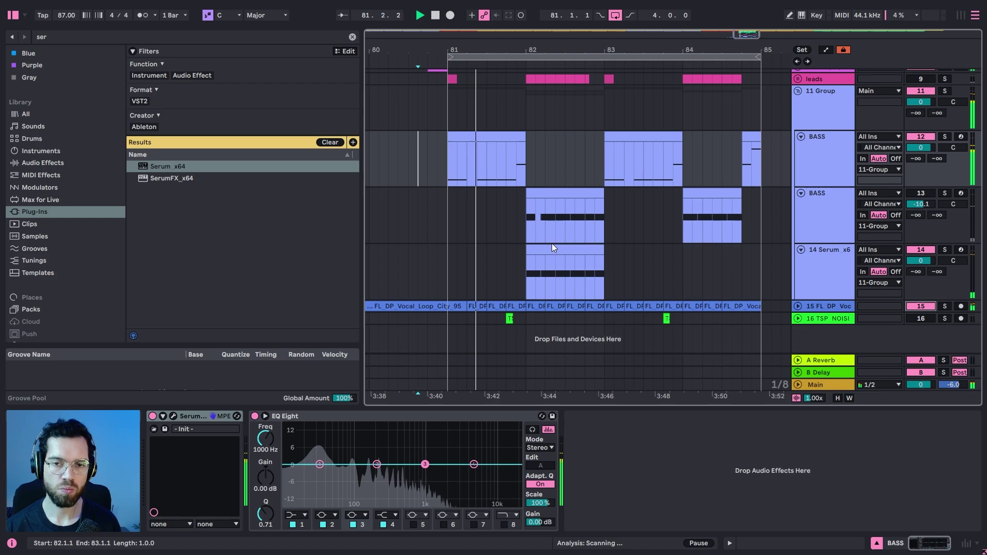
click(500, 233)
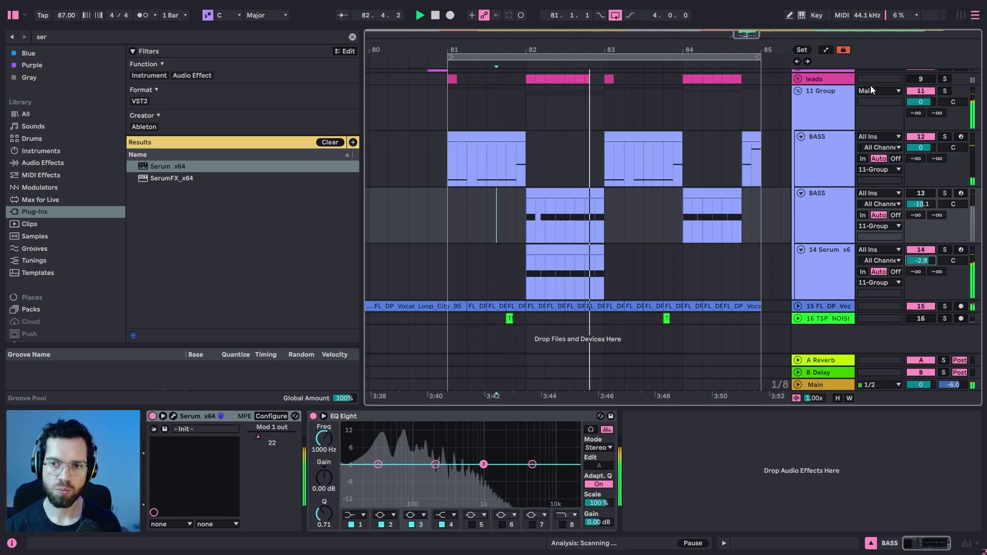
click(923, 79)
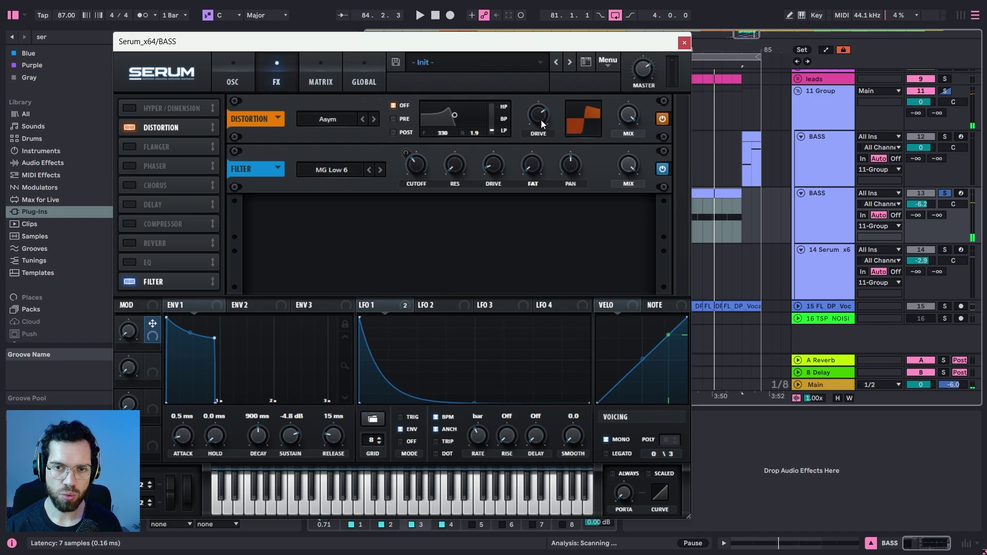
Lower the Asym distortion drive in the second BASS track's Serum, comparing the sound soloed and in the mix
drag(541, 120, 532, 153)
key(space)
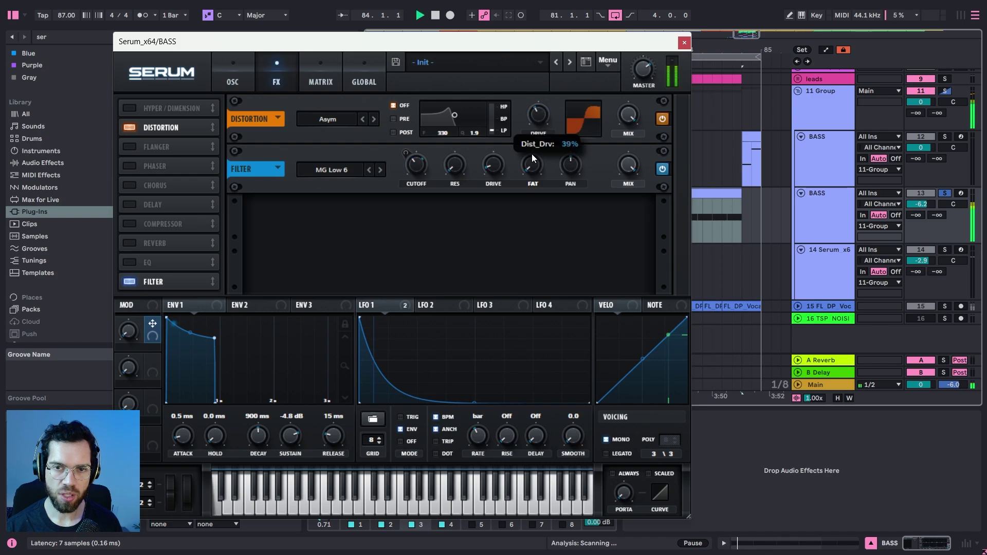
mouse_move(541, 113)
mouse_down()
mouse_move(539, 141)
mouse_move(544, 106)
mouse_up()
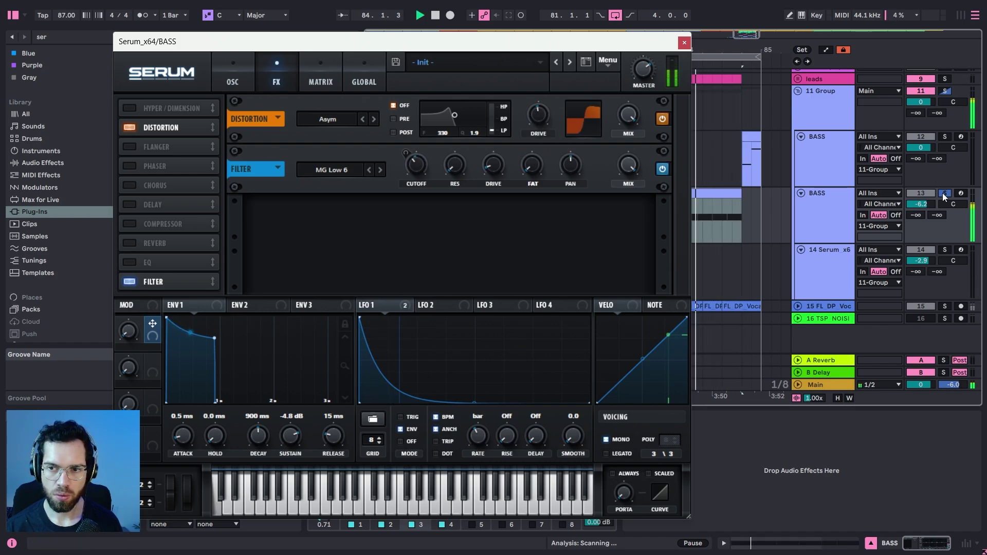
click(944, 193)
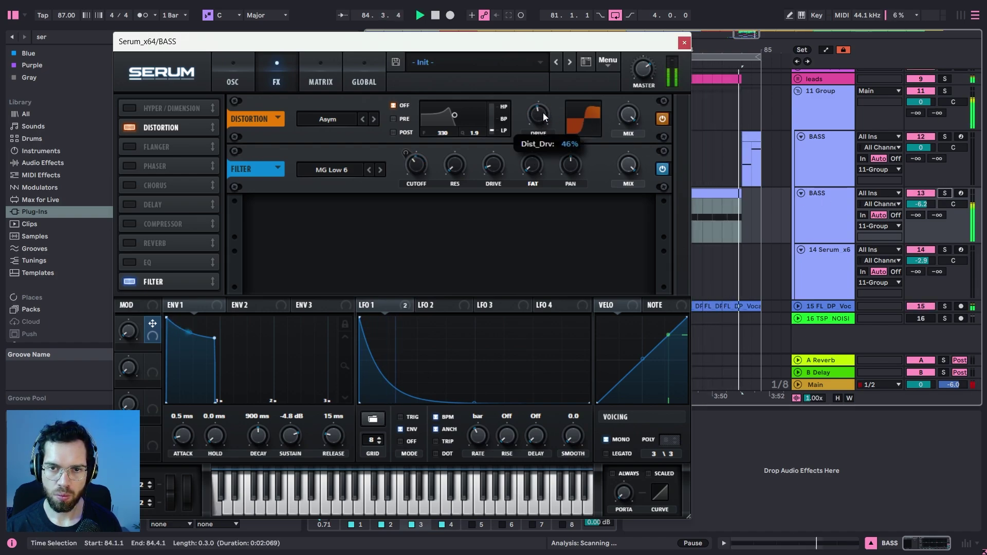
drag(543, 113, 543, 129)
Reset the second BASS track's volume to 0 dB, close its Serum window, and move to just before bar 81
double_click(913, 203)
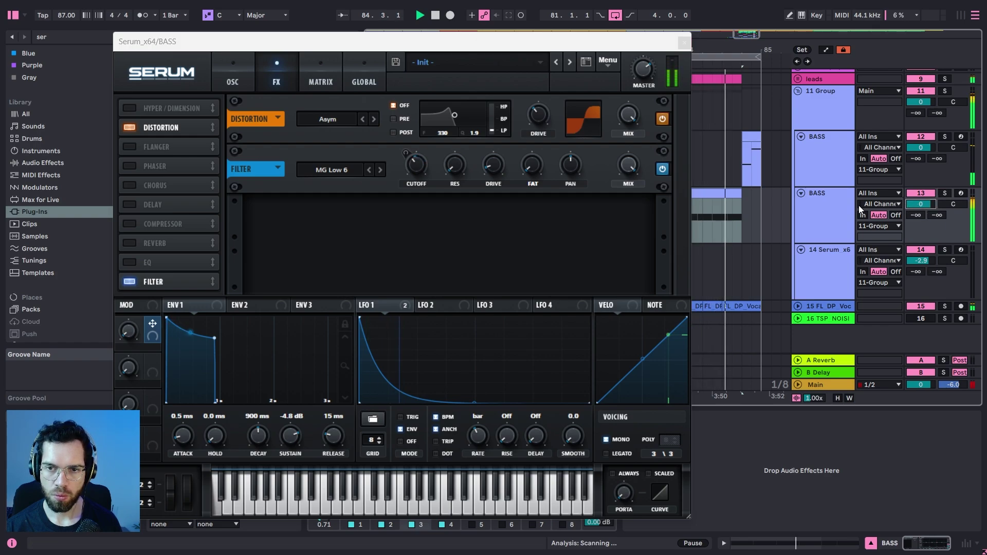
click(683, 45)
click(412, 194)
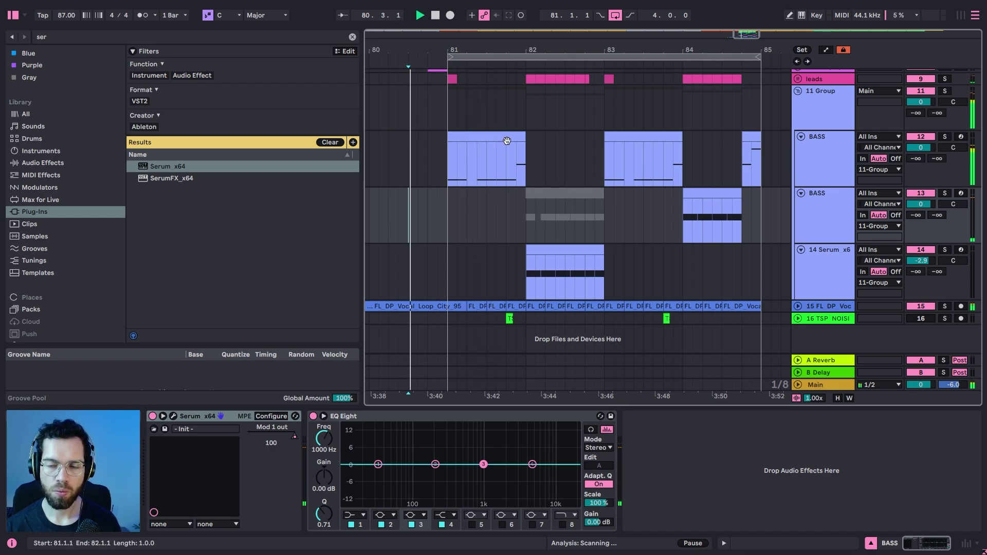
Copy the first BASS track's bar 81 clip to the second BASS track and display that track's Mod 1 out automation
drag(504, 135, 503, 190)
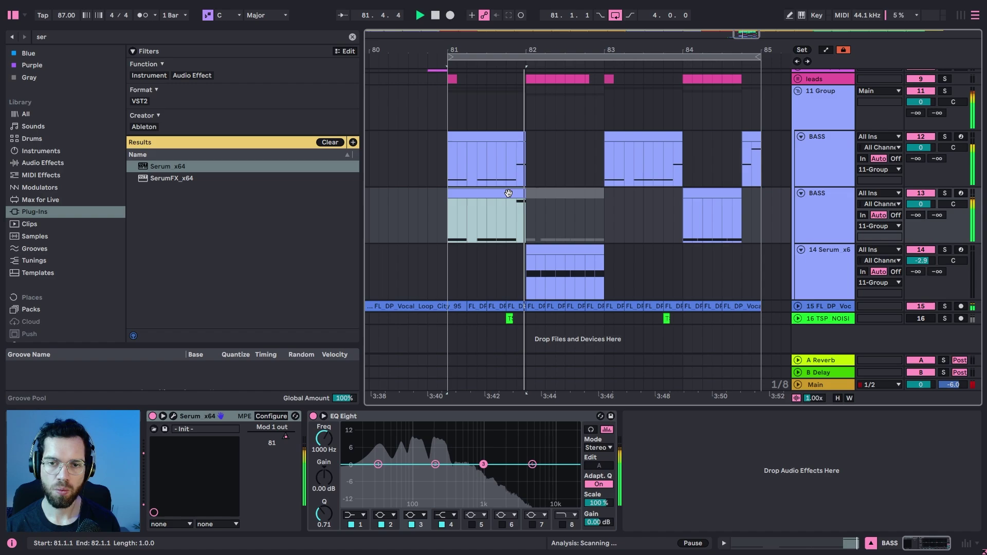
key(a)
click(825, 204)
click(823, 226)
click(826, 216)
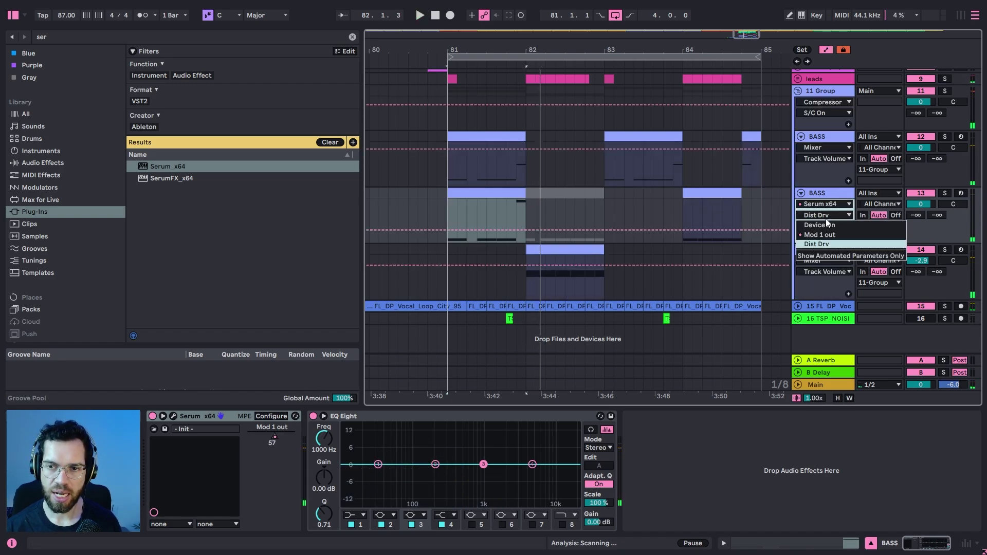
click(819, 236)
Lower the second bass's Mod 1 out automation to 0 through bar 81 and play the result
key(space)
drag(516, 207, 523, 242)
key(space)
click(526, 208)
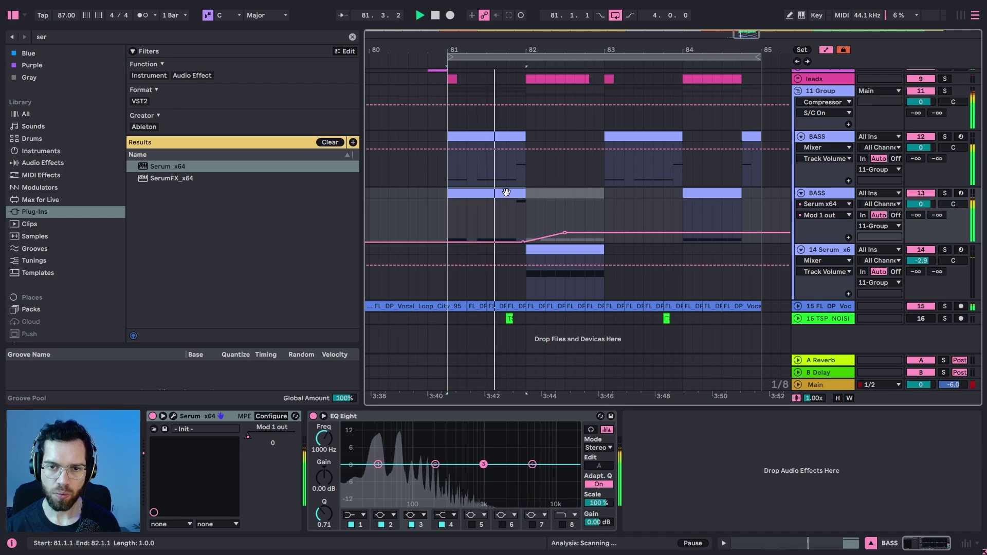
Set band 1 of the first BASS track's EQ Eight to a low cut at 65.3 Hz and play it
key(space)
click(825, 137)
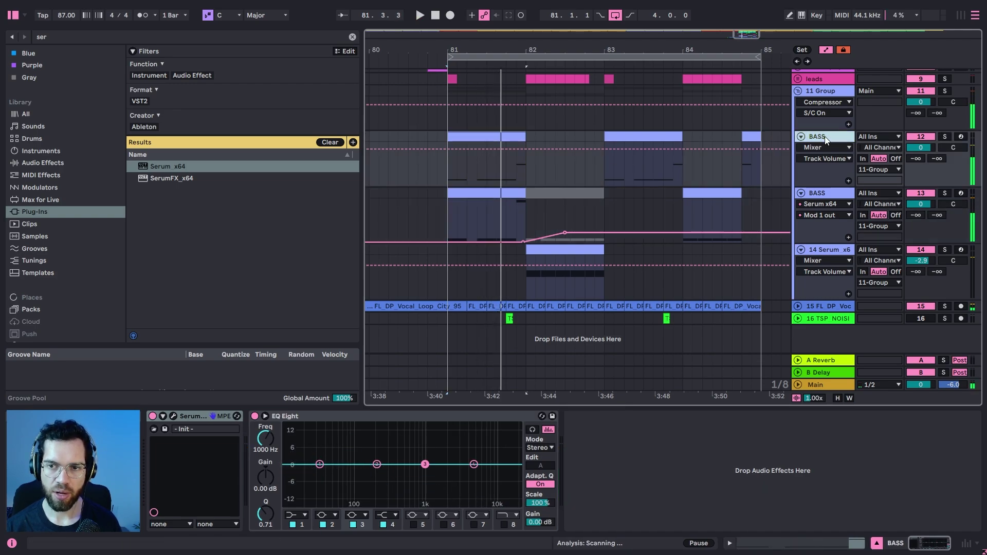
click(290, 516)
click(297, 459)
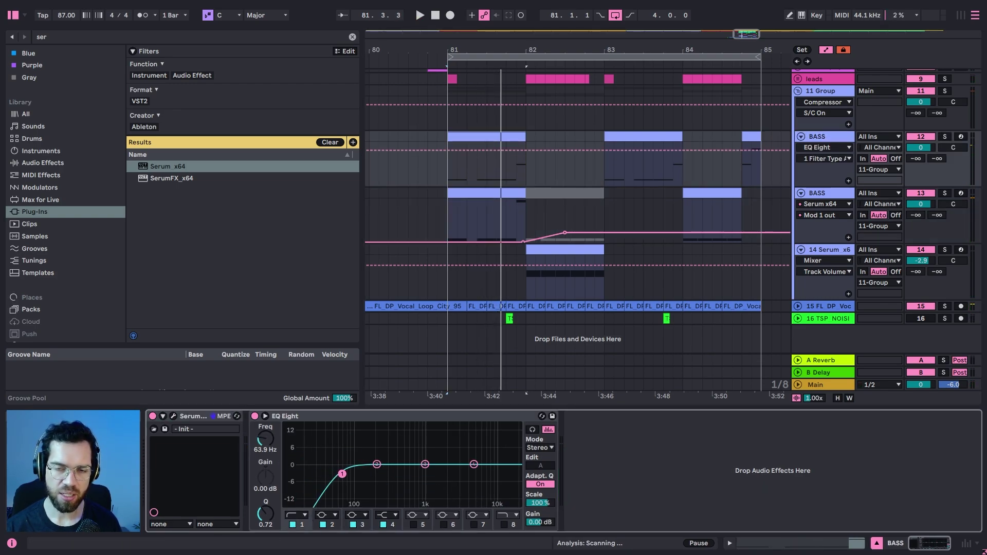
key(space)
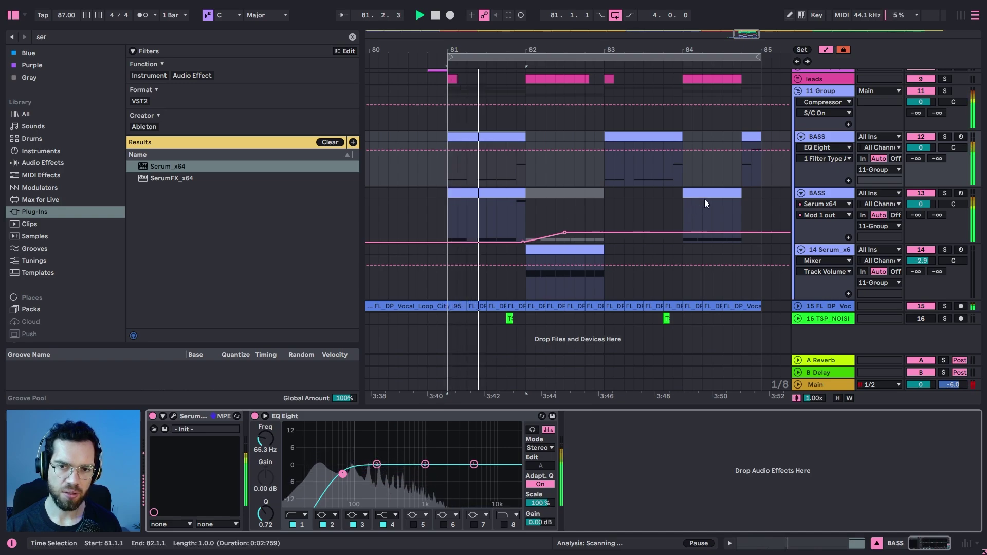
Reactivate the second BASS track's bar 82 clip with Mod 1 out held at 0 through it, and play from before bar 81
key(a)
click(837, 149)
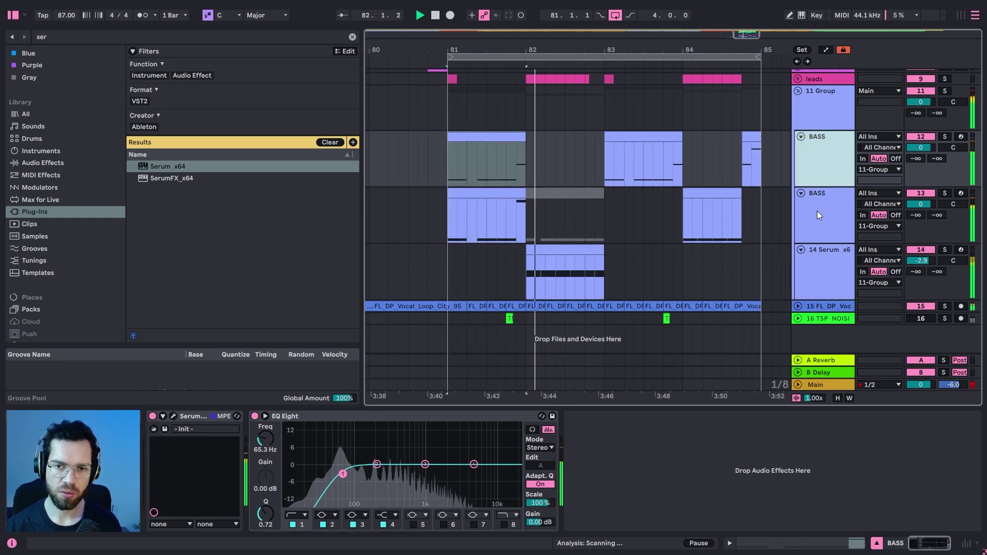
click(827, 252)
ctrl+drag(568, 249, 625, 233)
key(space)
key(a)
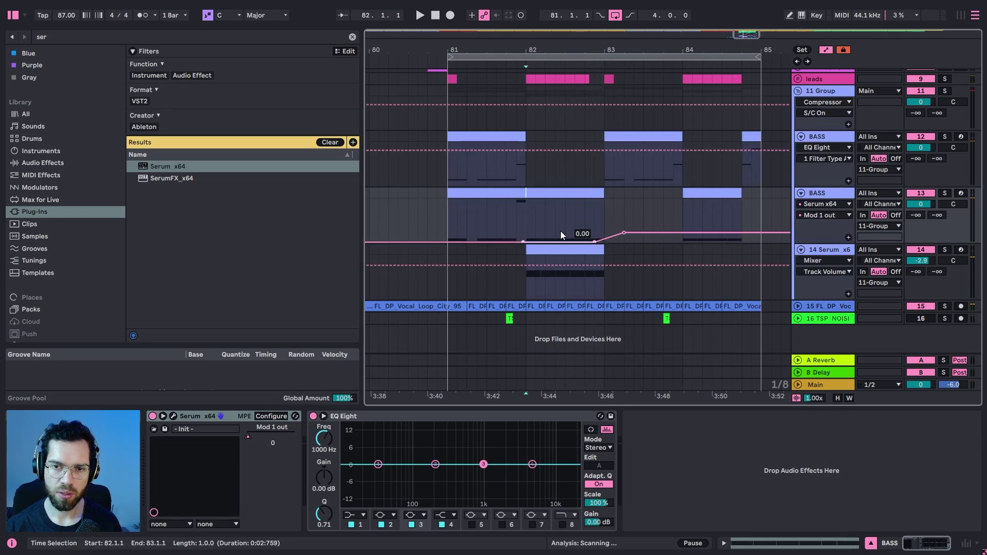
click(437, 214)
key(space)
key(a)
Set band 1 of the new Serum bass track's EQ Eight to a low-cut filter
click(809, 252)
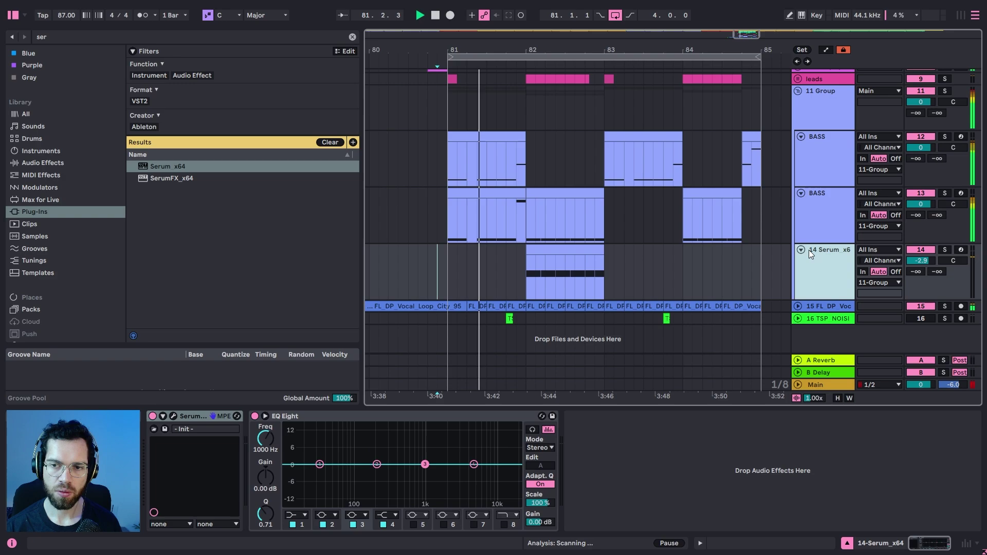
click(301, 518)
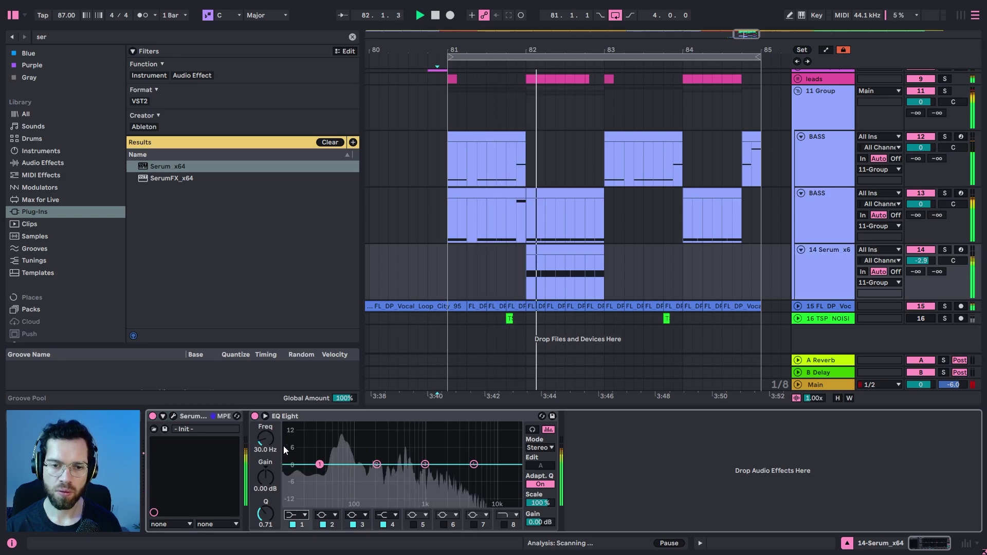
click(297, 515)
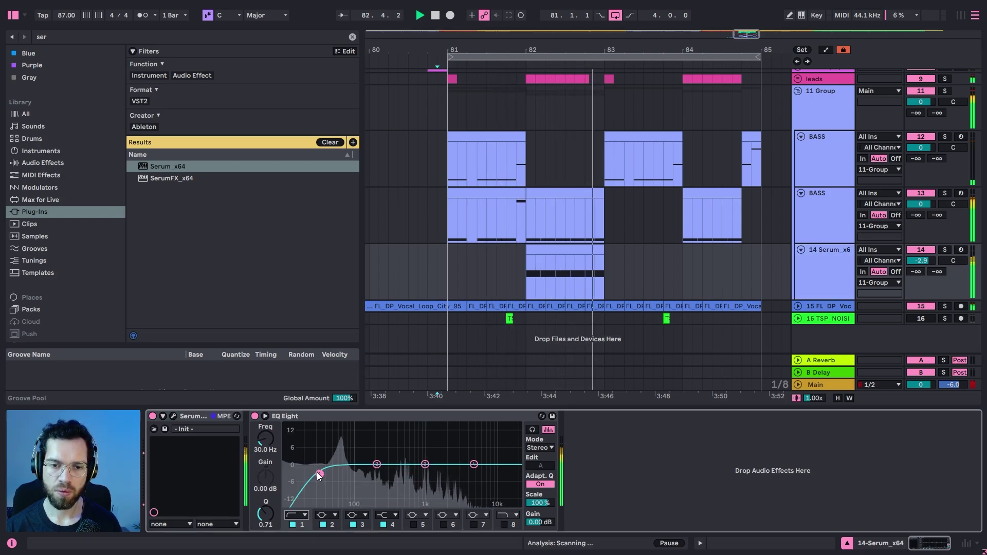
Raise the low-cut frequency on band 1 of the new Serum bass's EQ Eight and play from bar 80.4
drag(317, 472, 336, 475)
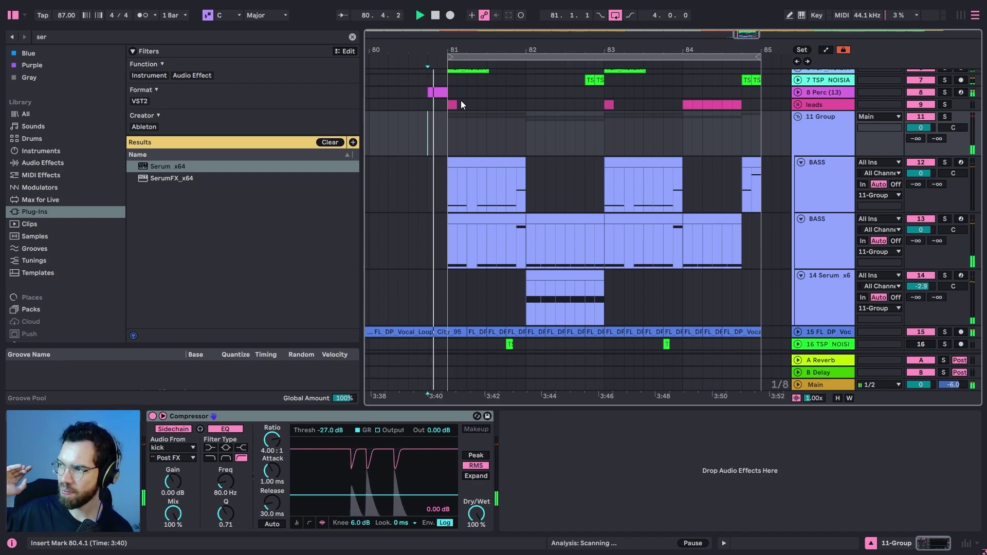
key(XF86AudioRaiseVolume)
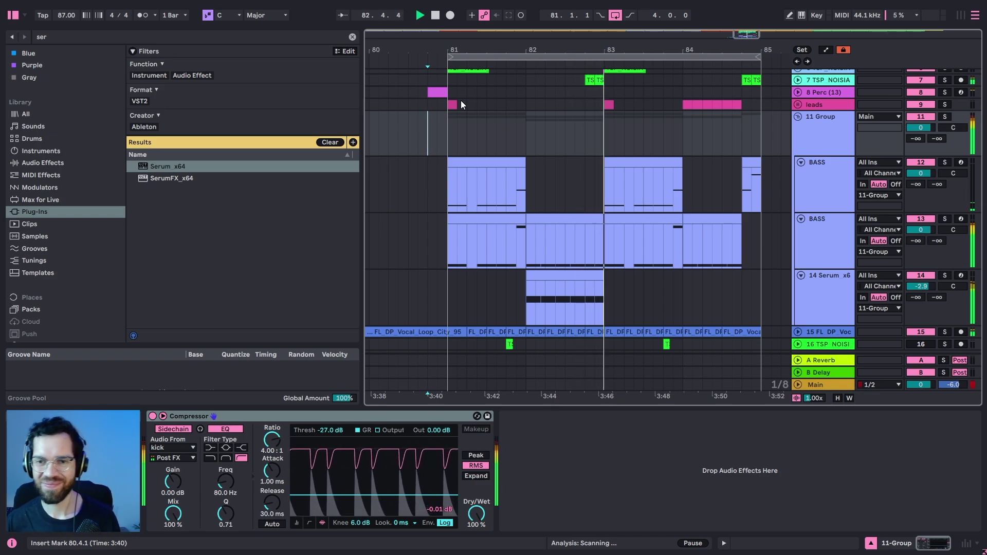
Shape the second BASS track's Mod 1 out automation as a ramp falling to 0 across bar 84, and play from before bar 81
click(669, 171)
key(a)
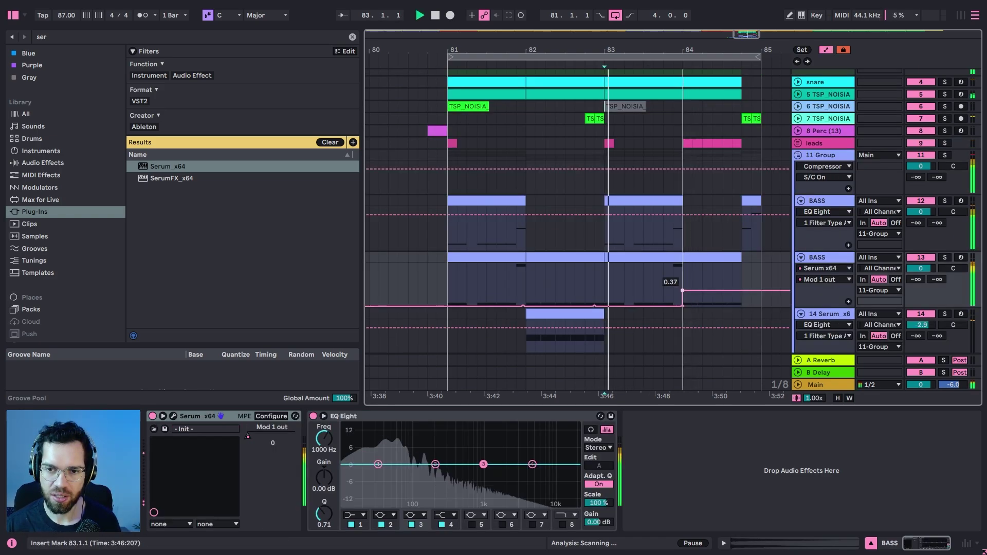
drag(682, 290, 741, 306)
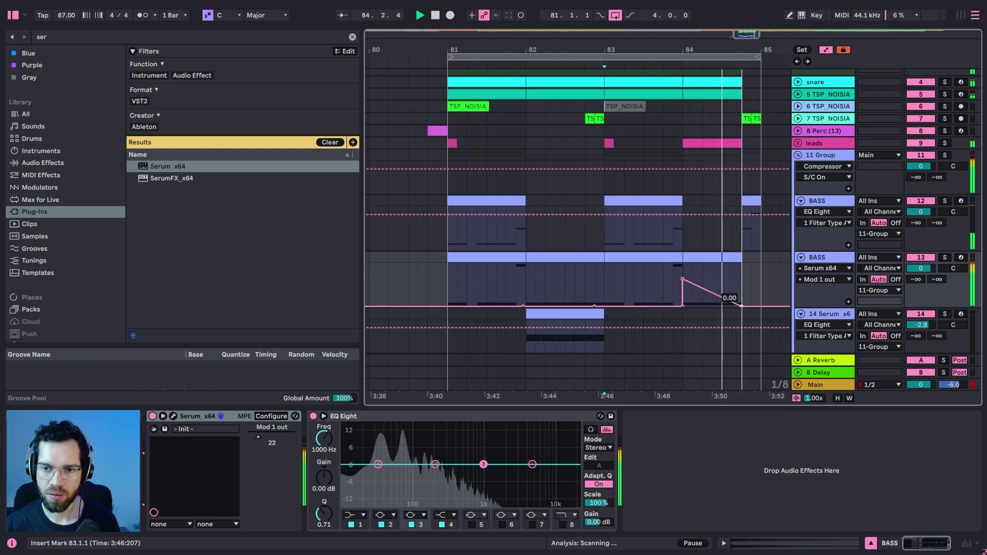
key(a)
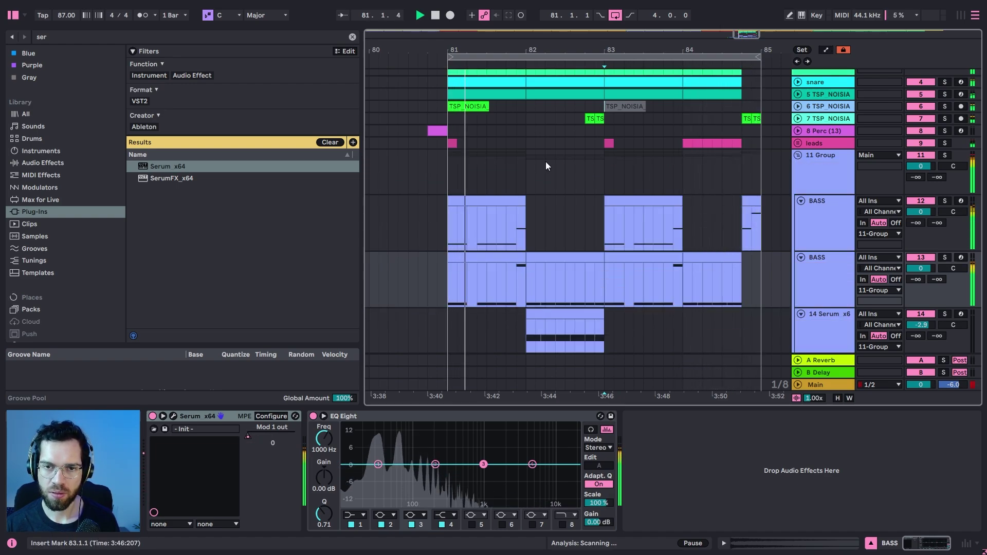
click(427, 164)
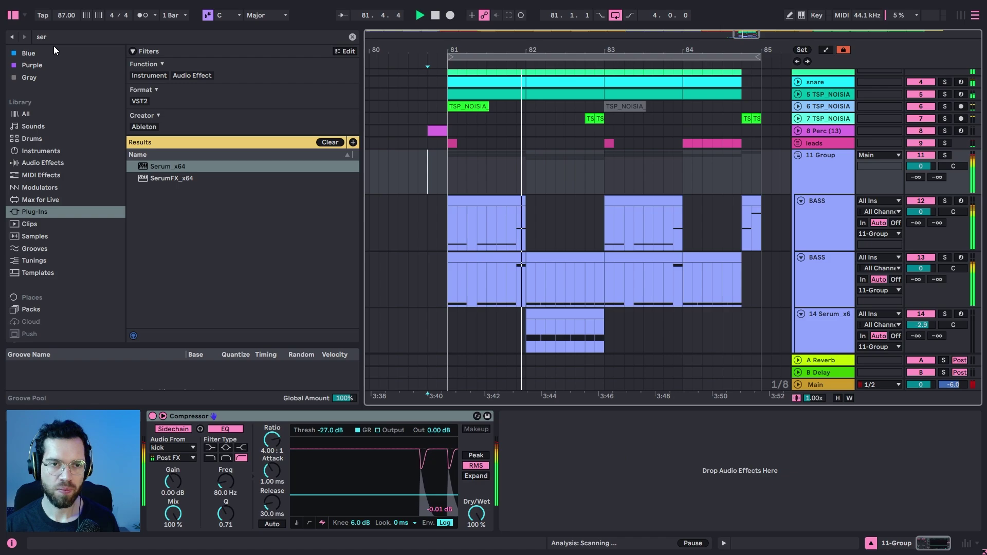
Set band 4 of the new Serum bass track's EQ Eight to a 1.36 dB high-shelf boost at 3.59 kHz
drag(489, 44, 606, 26)
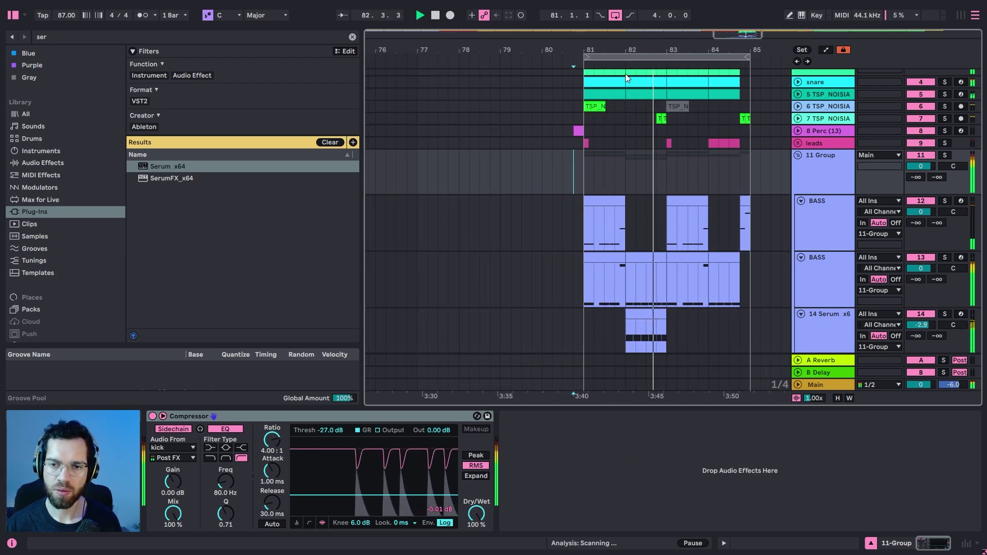
scroll(625, 78, down, 3)
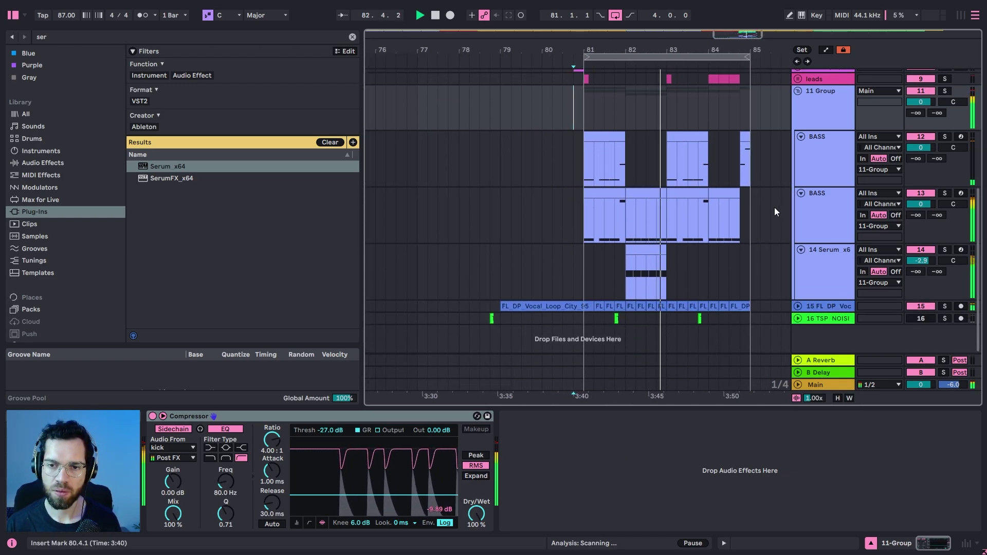
click(680, 254)
click(678, 234)
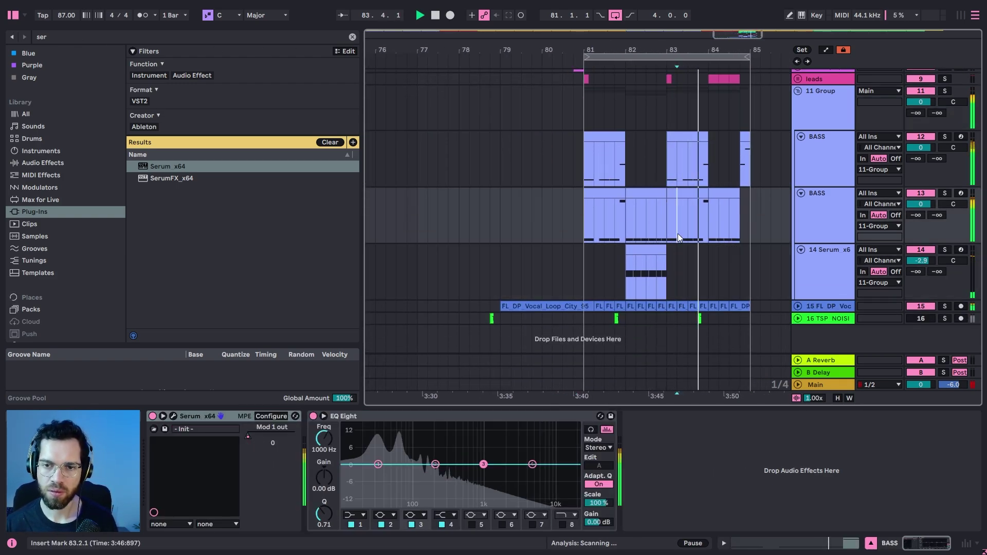
click(784, 268)
click(464, 462)
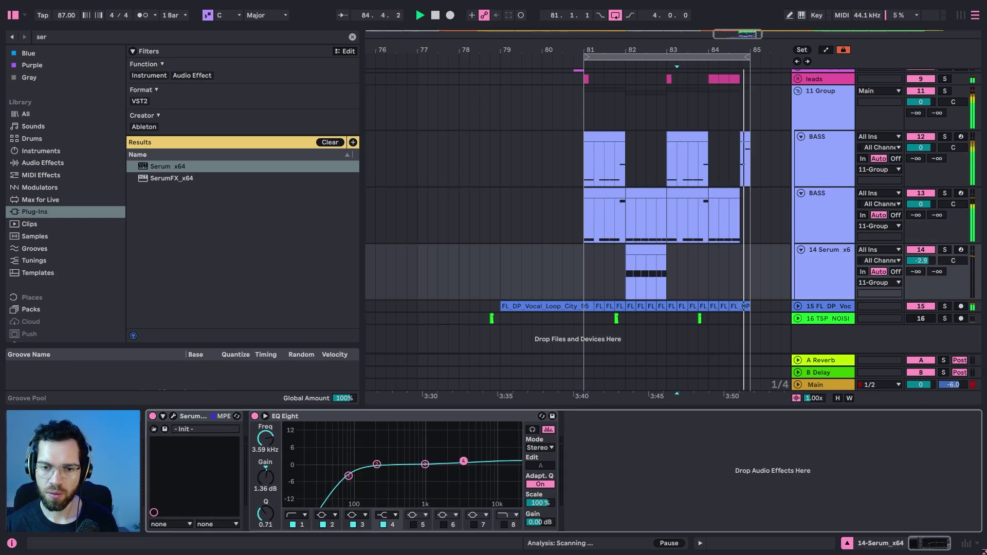
Hide the device view and fold all tracks in the arrangement
click(848, 543)
scroll(837, 246, up, 2)
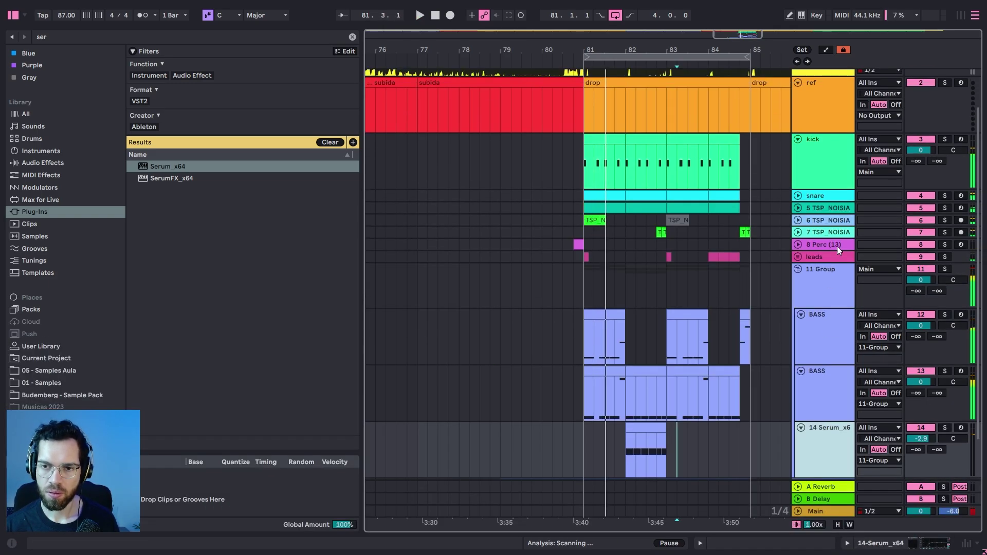
click(807, 275)
key(ctrl+a)
key(u)
click(740, 209)
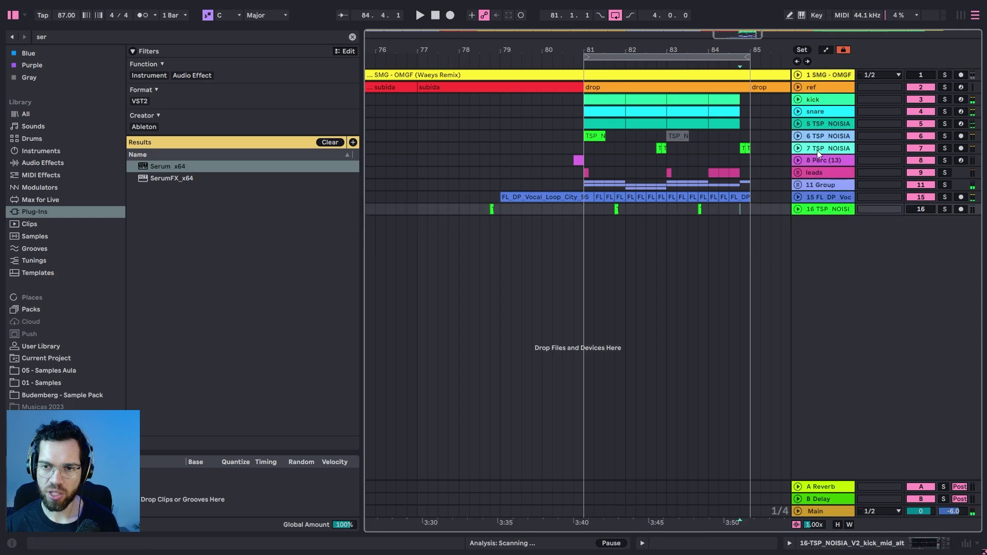
Rename the group holding the Serum bass tracks to "bass"
click(822, 187)
key(ctrl+r)
text(bass)
key(Return)
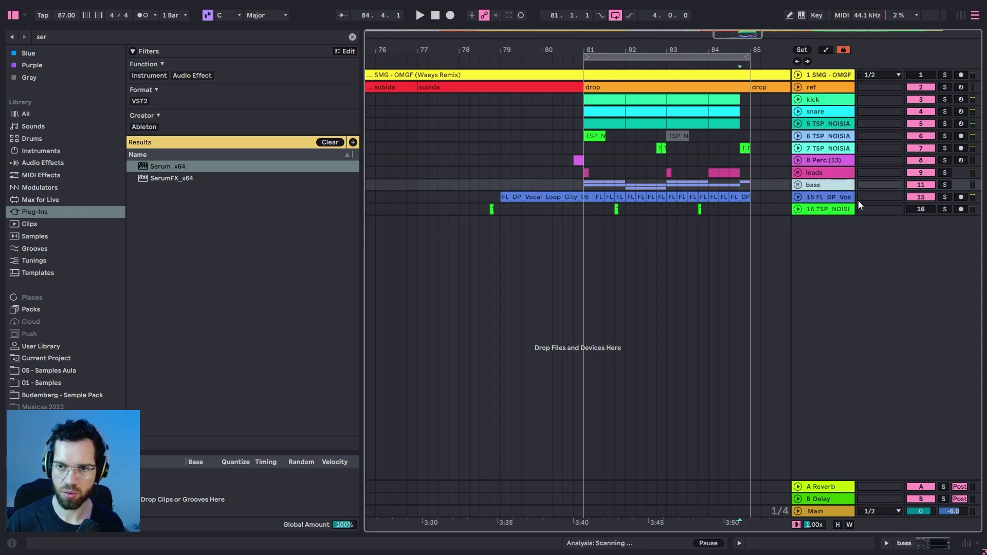
Duplicate the four drop bars from bar 81 on every track from the kick down, and play into the copy at bar 85
drag(749, 213, 584, 103)
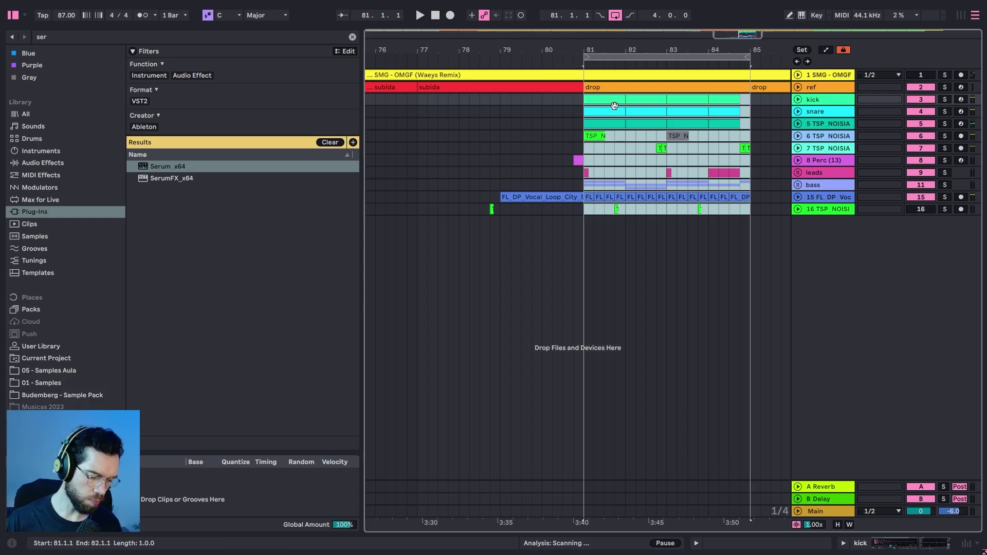
key(super+d)
click(508, 136)
key(space)
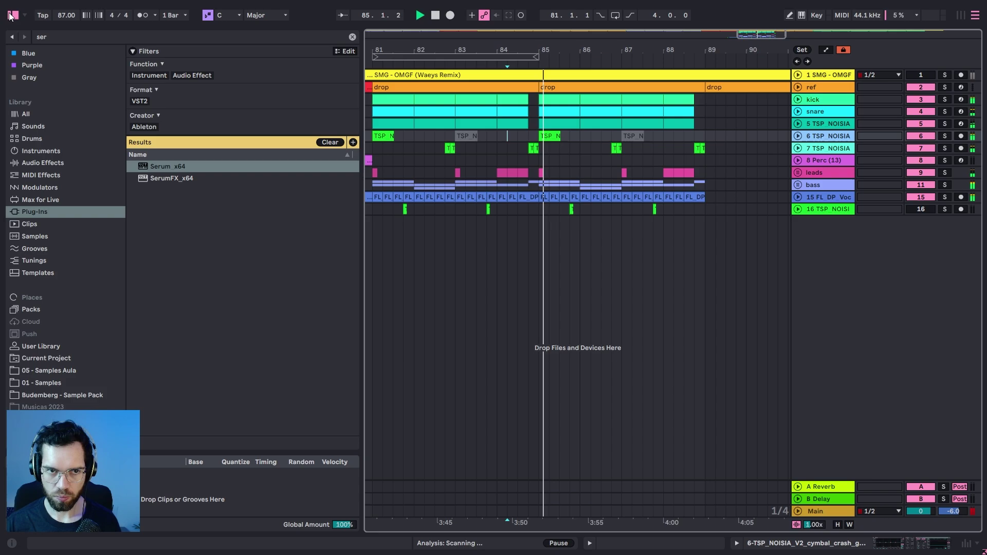
Hide the browser and reactivate the open hi-hat clip in bar 85
key(super+alt+b)
drag(183, 48, 566, 118)
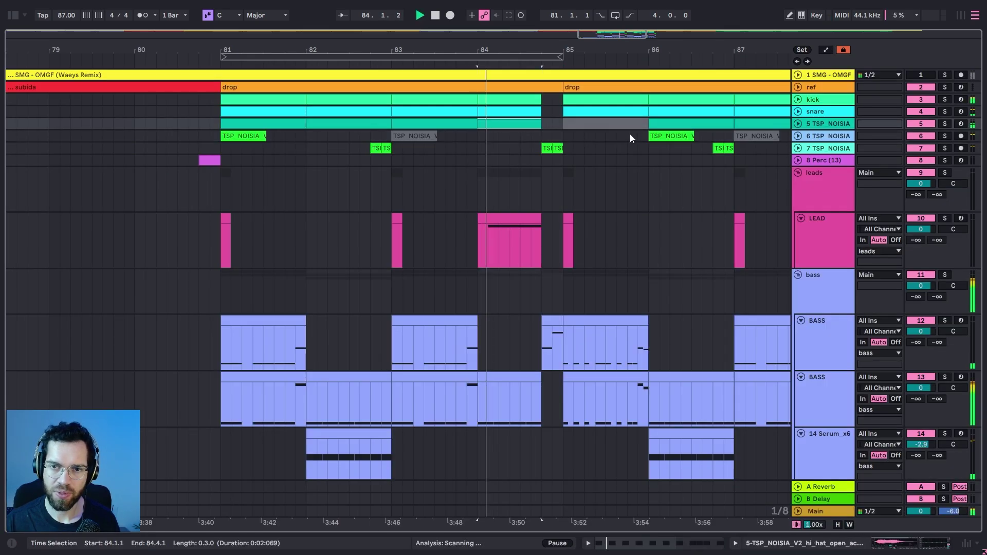
click(626, 128)
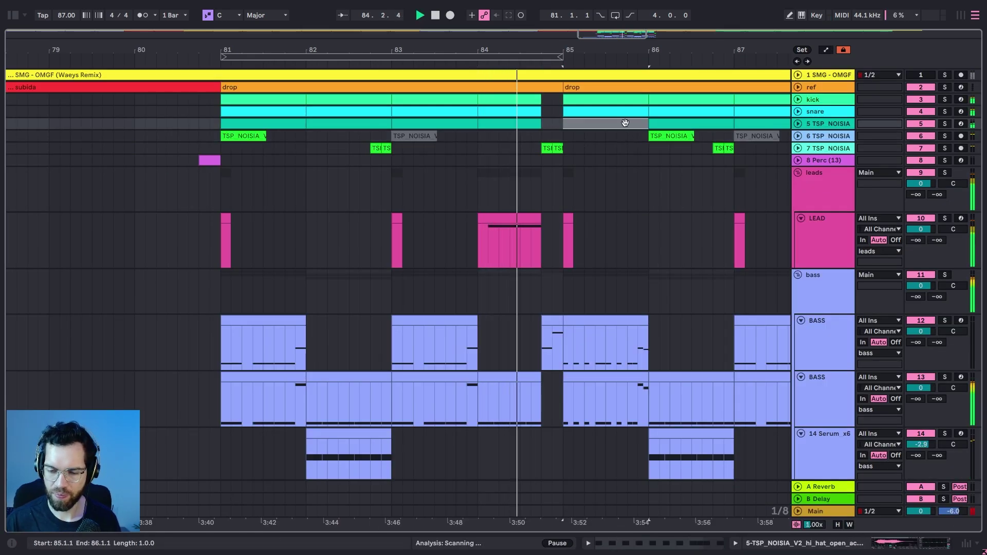
key(0)
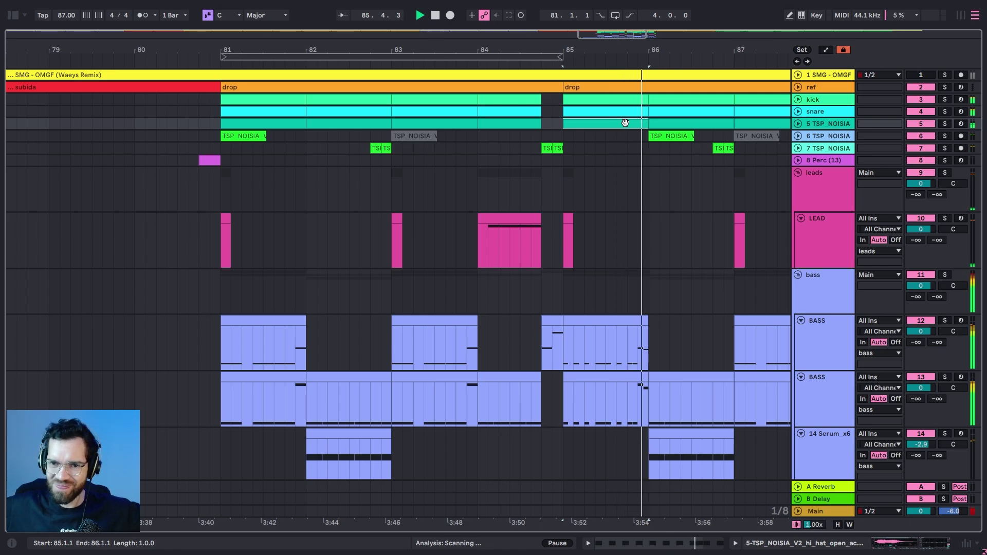
Extend the vocal loop clip at bar 85 to fill the whole bar and play the transition from bar 83
click(432, 189)
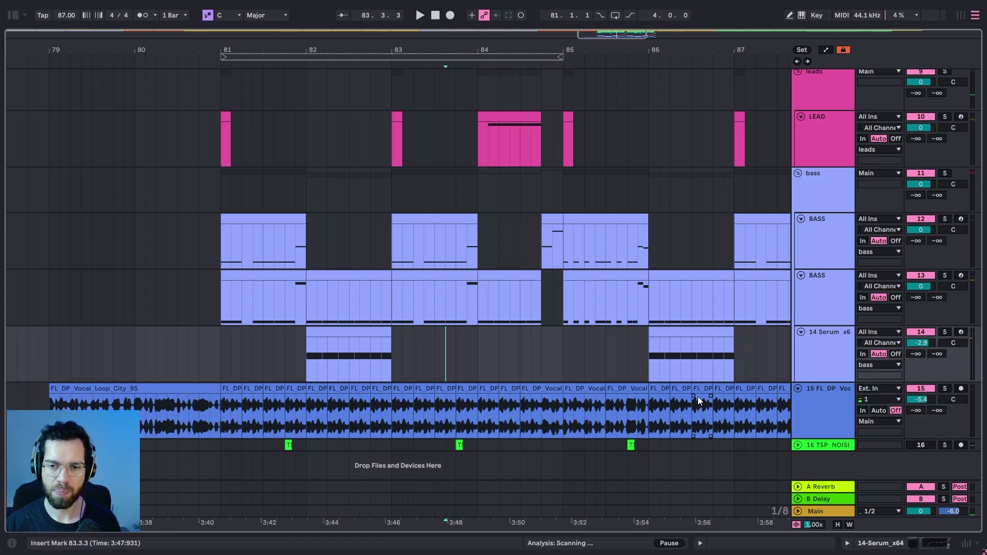
key(space)
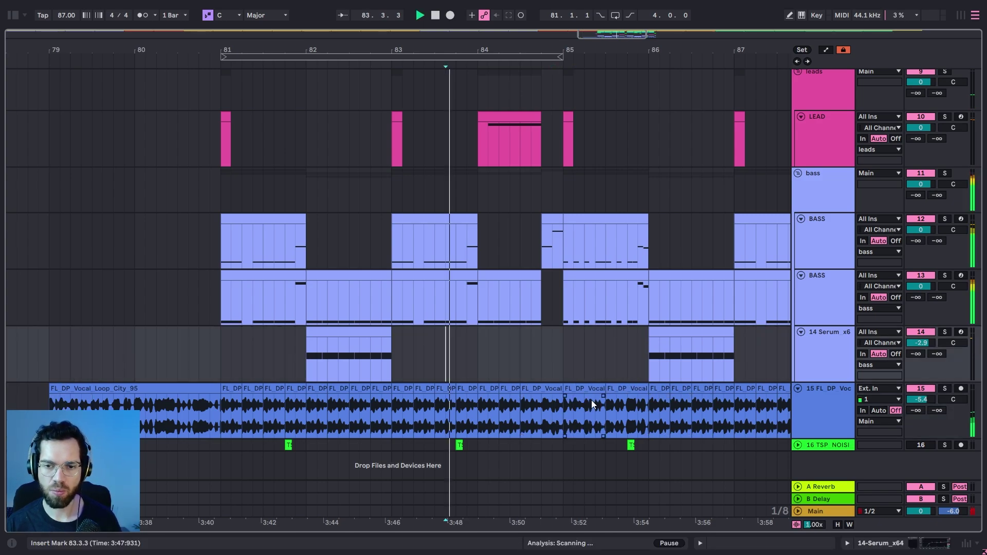
click(607, 390)
click(619, 367)
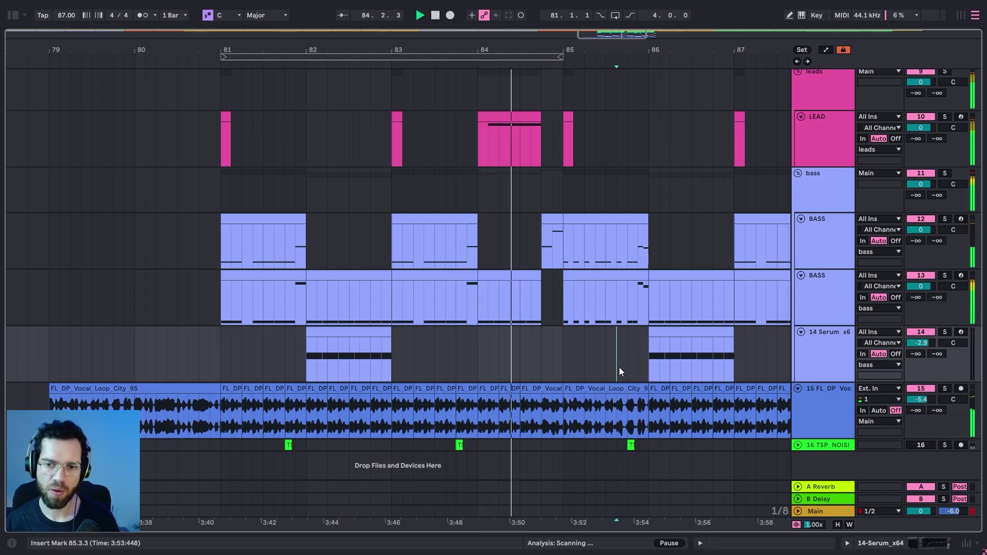
scroll(619, 367, up, 2)
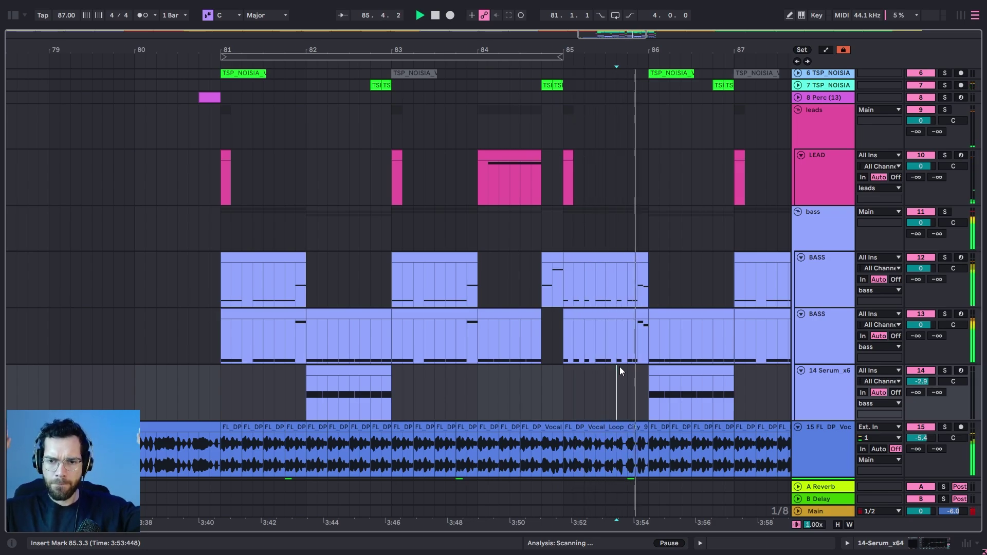
key(space)
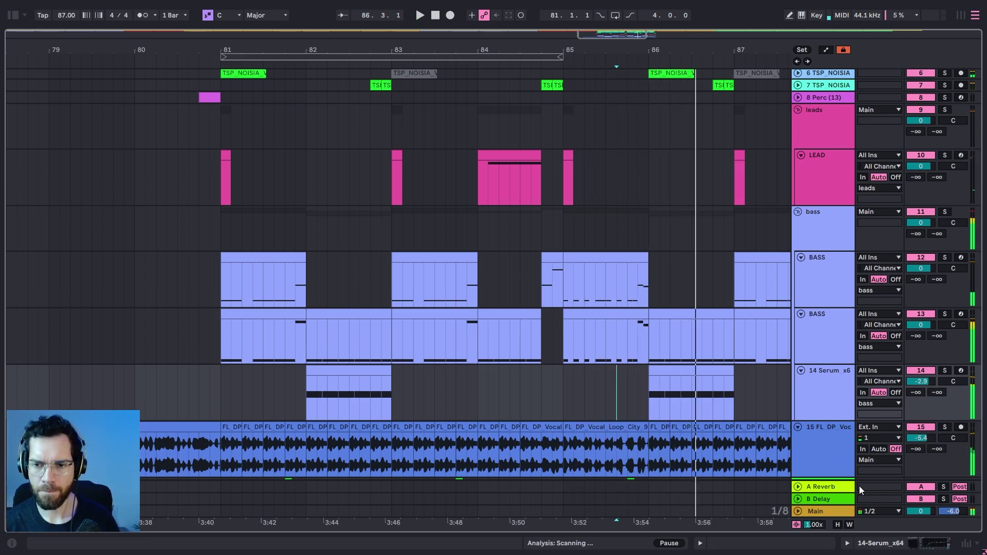
Set band 4 of the vocal track's EQ Eight to a 1.86 dB high-shelf boost at 4.17 kHz and play the arrangement
double_click(828, 427)
drag(372, 464, 366, 459)
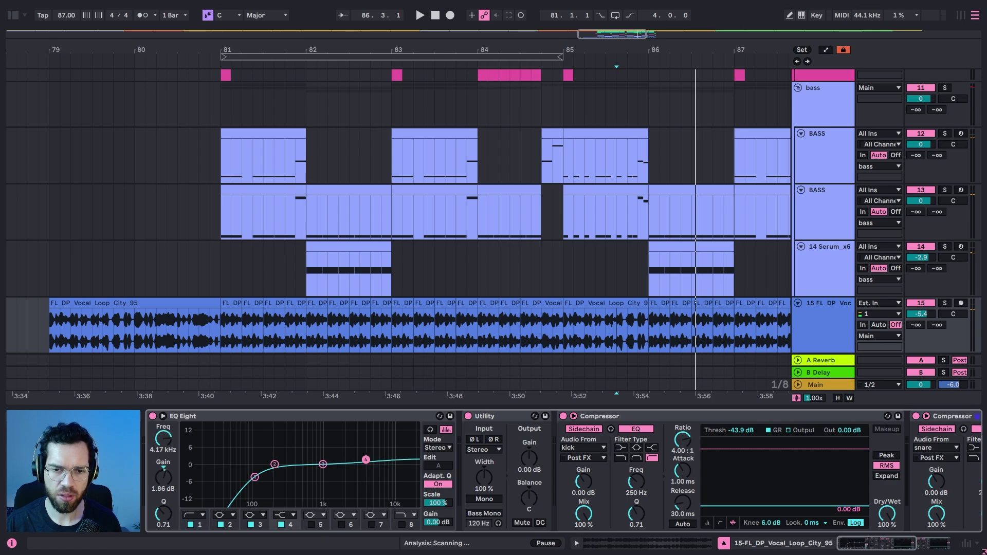
click(200, 289)
key(space)
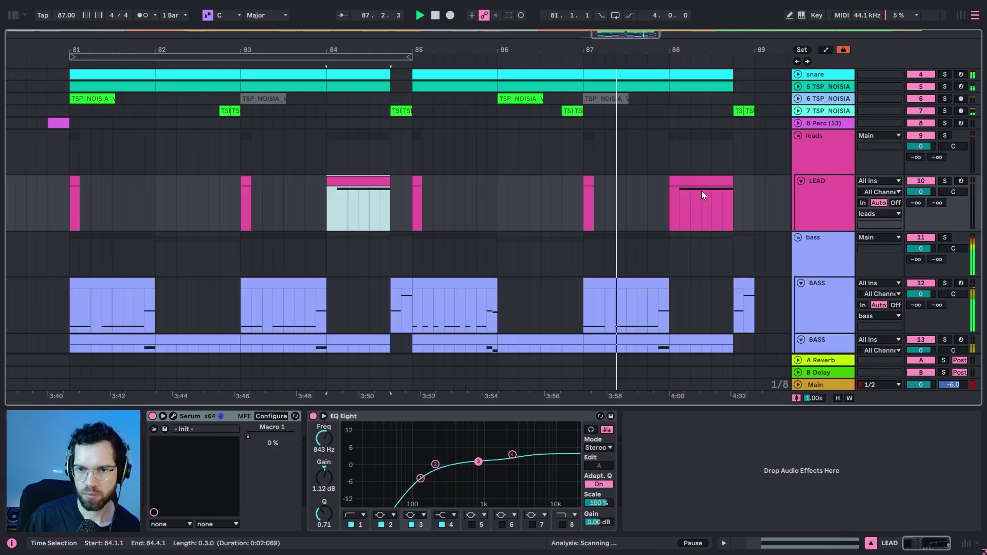
Transpose the notes of the LEAD clip at bar 88 up an octave and close the note editor
click(701, 205)
click(689, 446)
key(ctrl+a)
key(shift+Up)
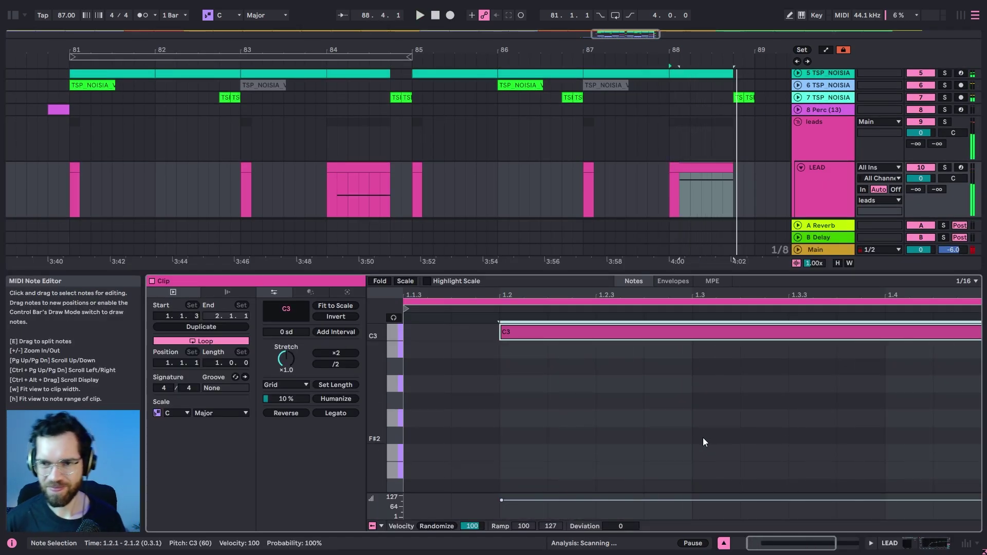
click(725, 544)
Duplicate the LEAD track, keeping the bar 88 clip only on the copy and the bar 84 clip only on the original
click(812, 195)
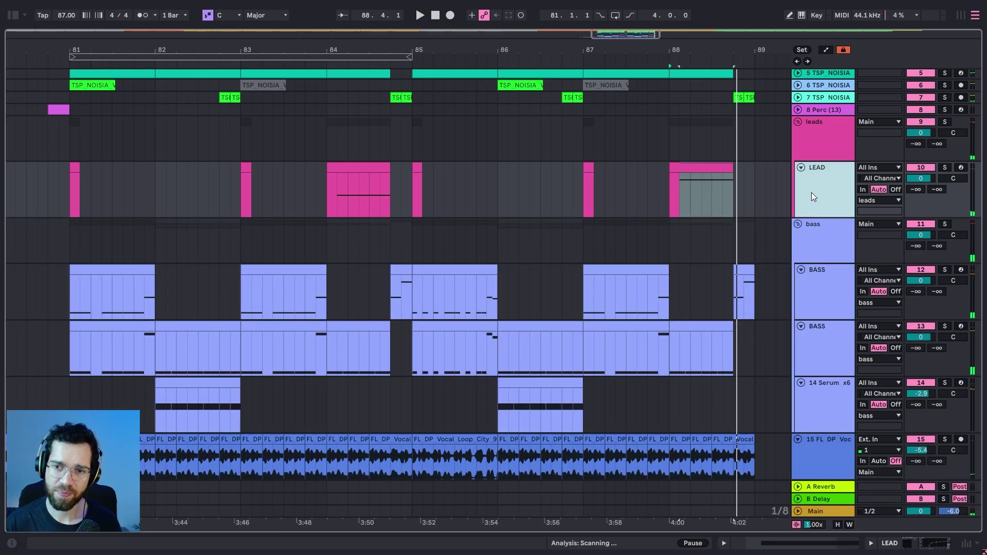
key(ctrl+d)
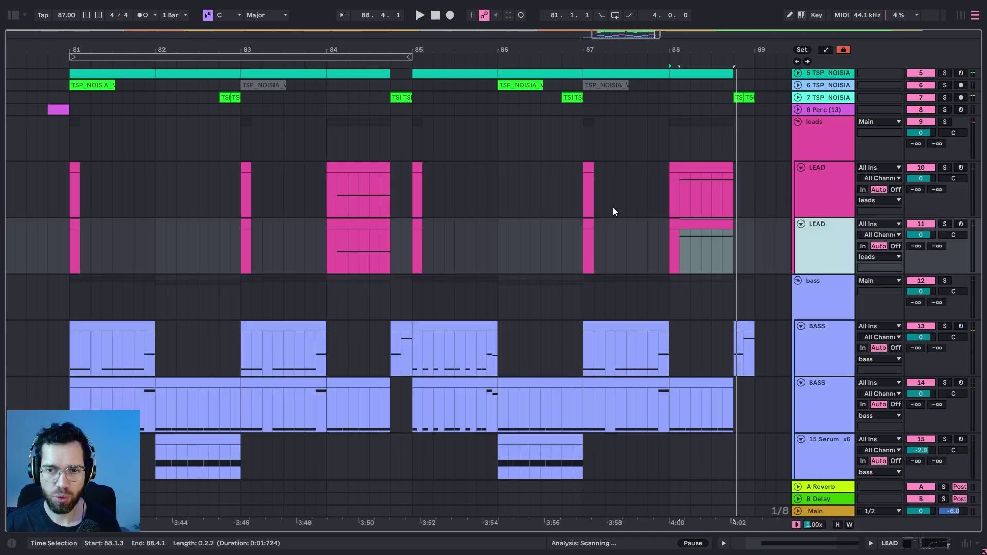
click(714, 222)
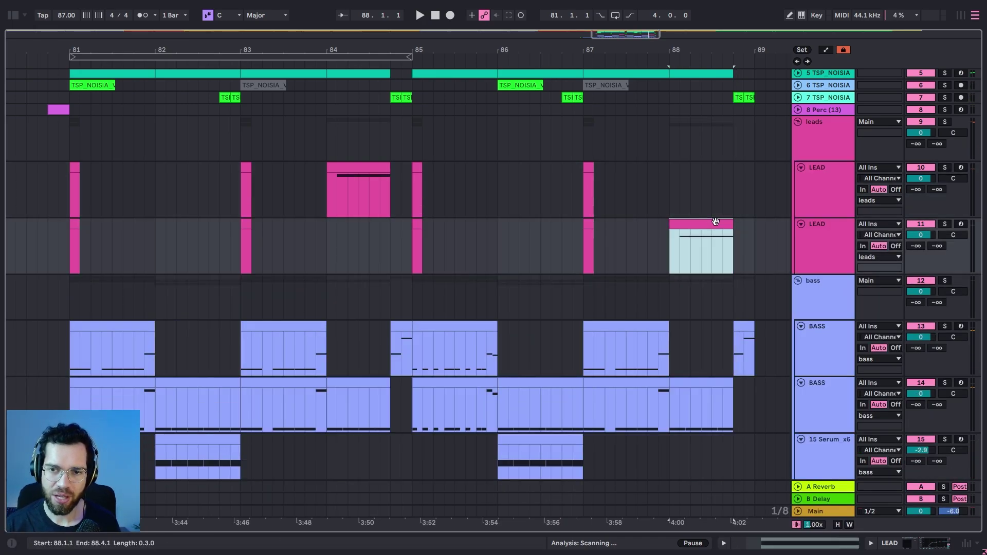
In the duplicated LEAD's Serum, make oscillator A a square with 7 voices and oscillator B 11 voices, both at octave +1
double_click(840, 238)
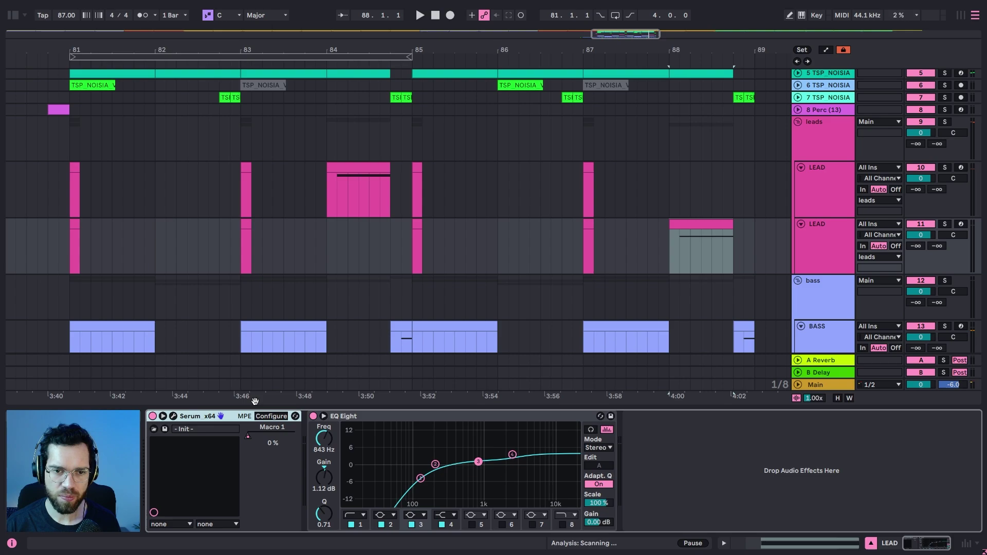
click(174, 417)
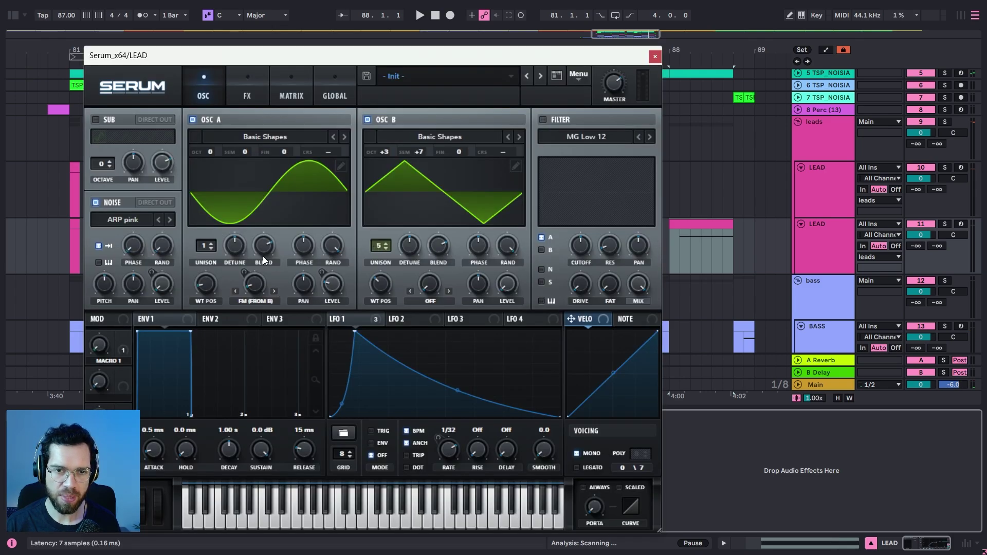
drag(205, 247, 206, 218)
key(space)
key(space)
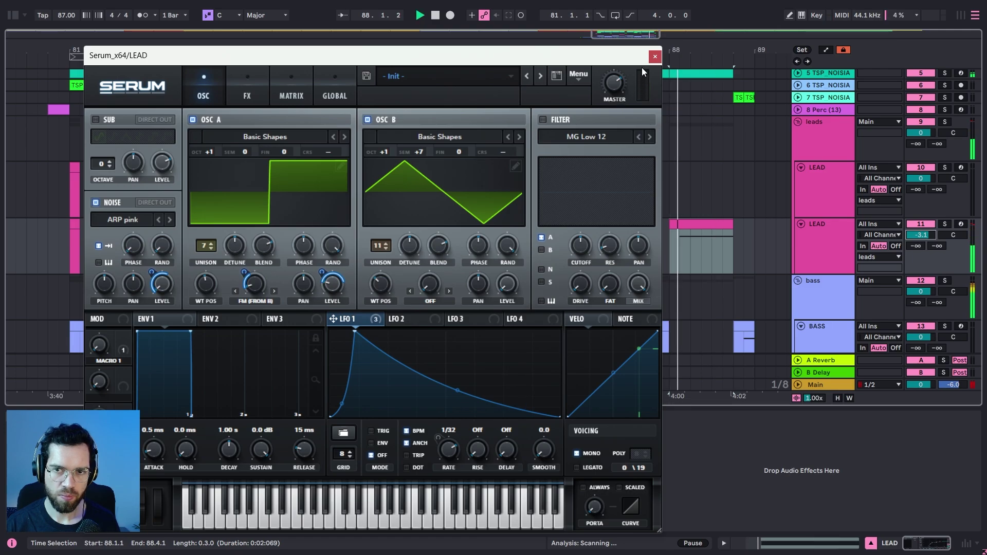
Play the duplicated LEAD from bar 87 with its volume lowered to -7.8 dB, and show its Macro 1 automation
click(653, 58)
click(613, 256)
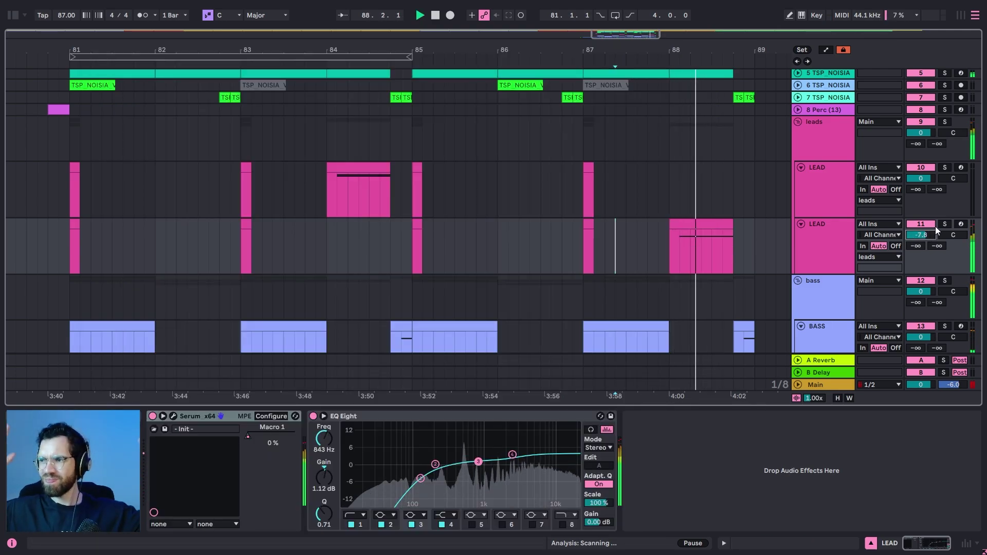
key(space)
key(ctrl+alt+p)
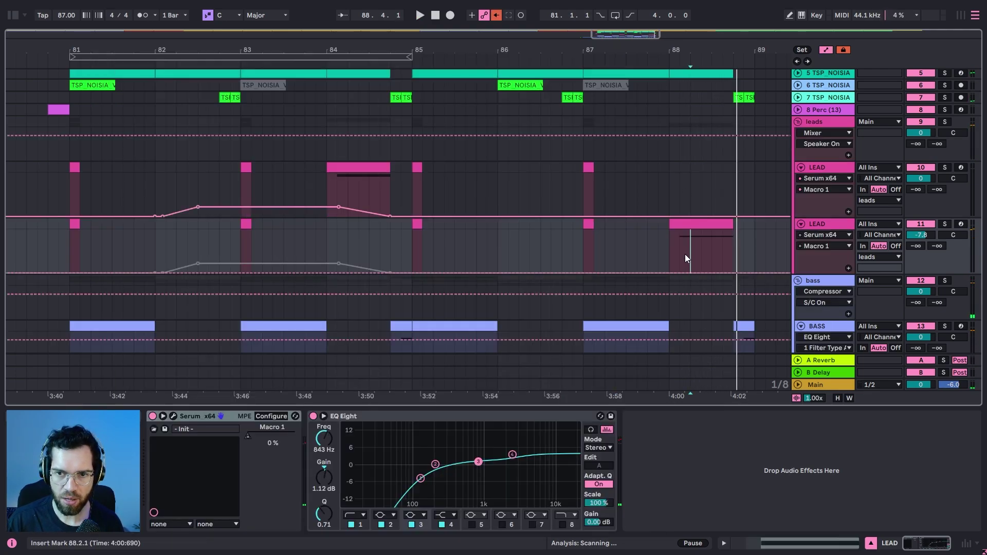
Draw a Macro 1 automation ramp rising to about 0.27 on the second LEAD track at bar 88, re-enable its automation and play
click(681, 271)
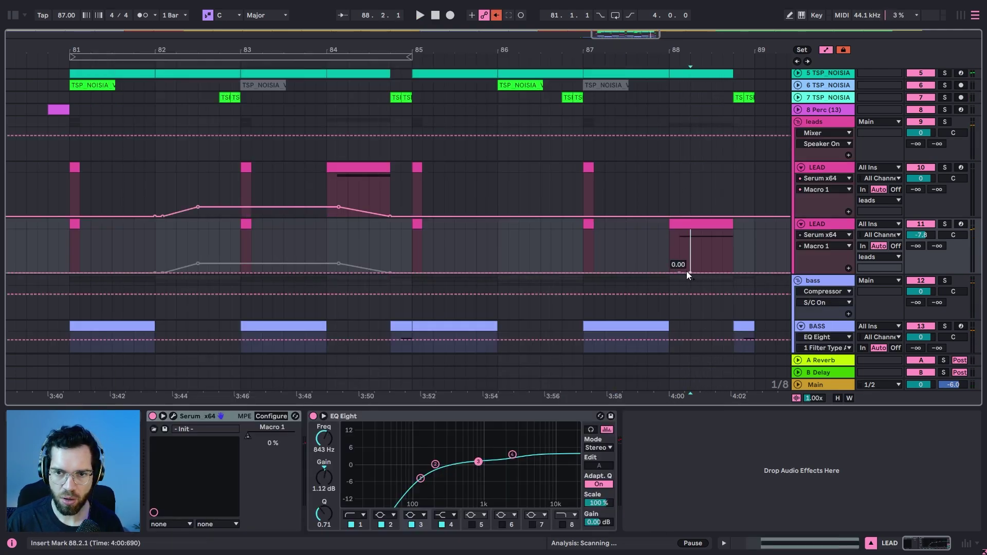
drag(712, 272, 723, 272)
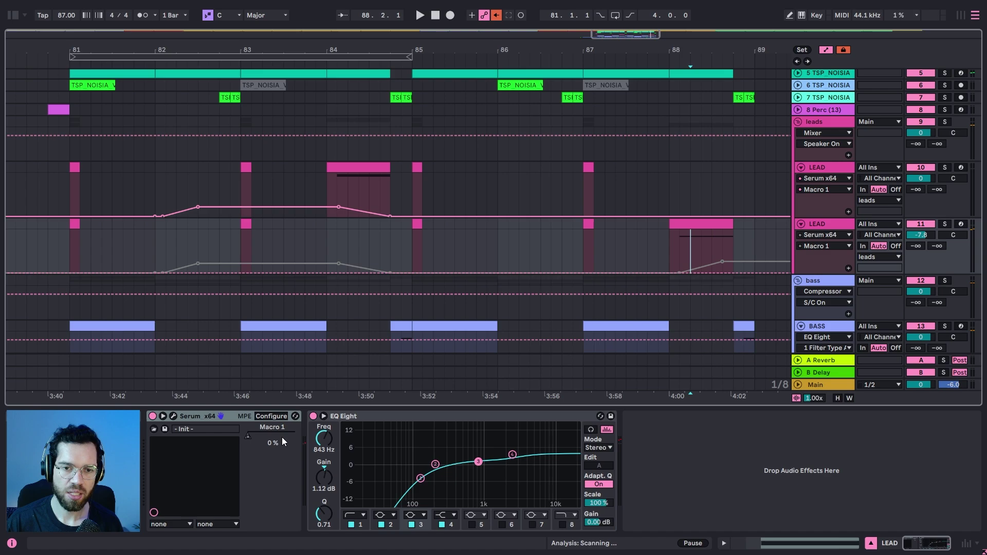
right_click(281, 438)
click(303, 461)
key(space)
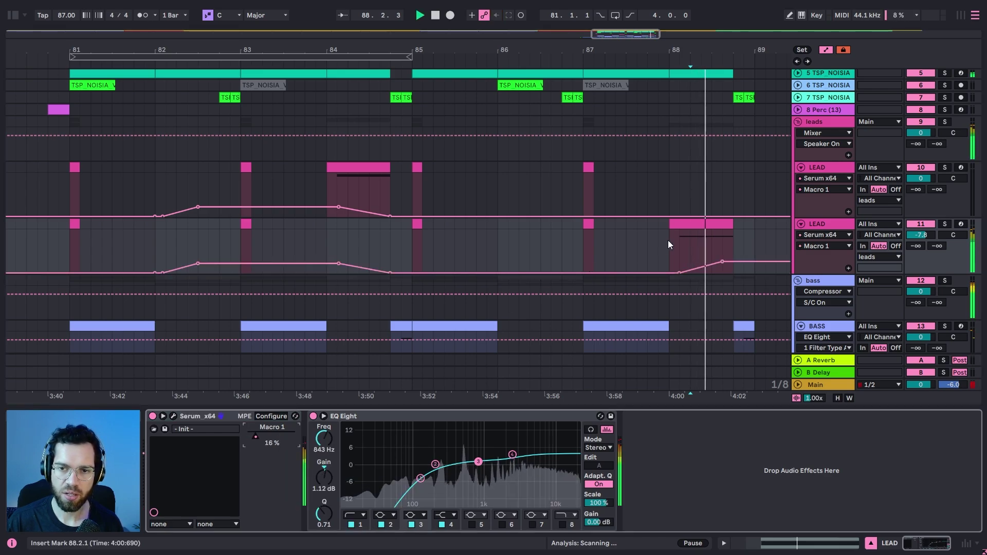
Add a steep final rise to about 0.87 at the end of the second LEAD track's Macro 1 ramp
click(683, 228)
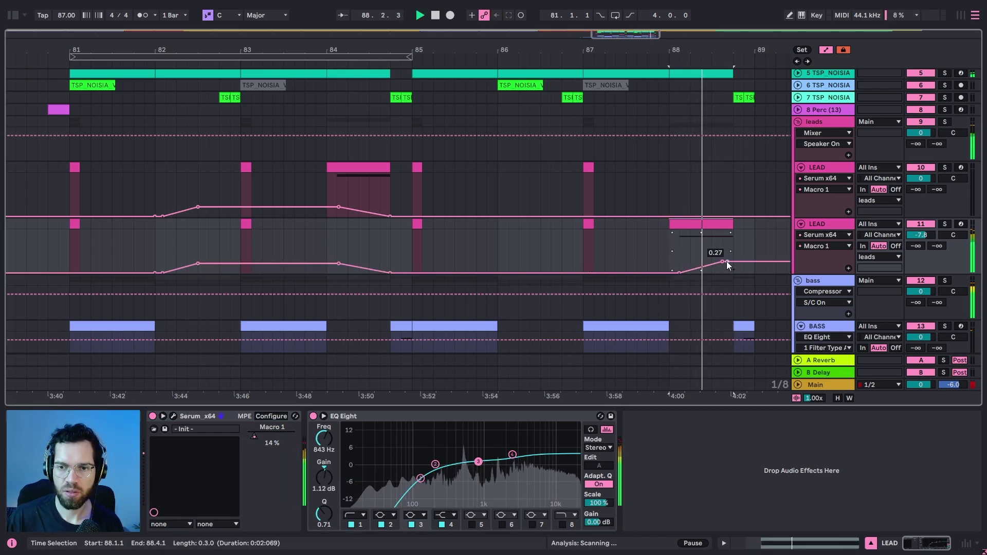
drag(726, 261, 734, 236)
key(space)
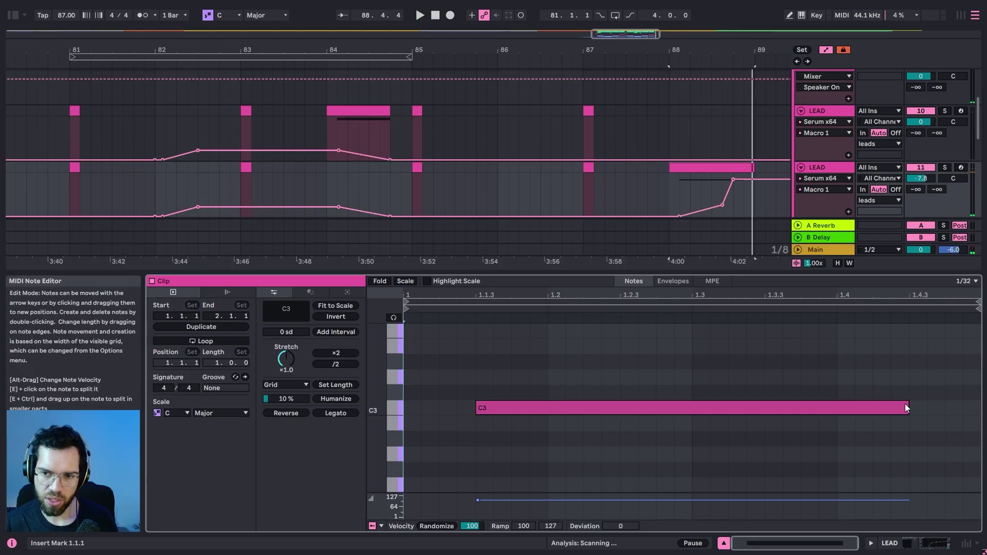
Extend the C3 note to the end of the one-bar lead clip and audition it
drag(905, 408, 980, 408)
key(space)
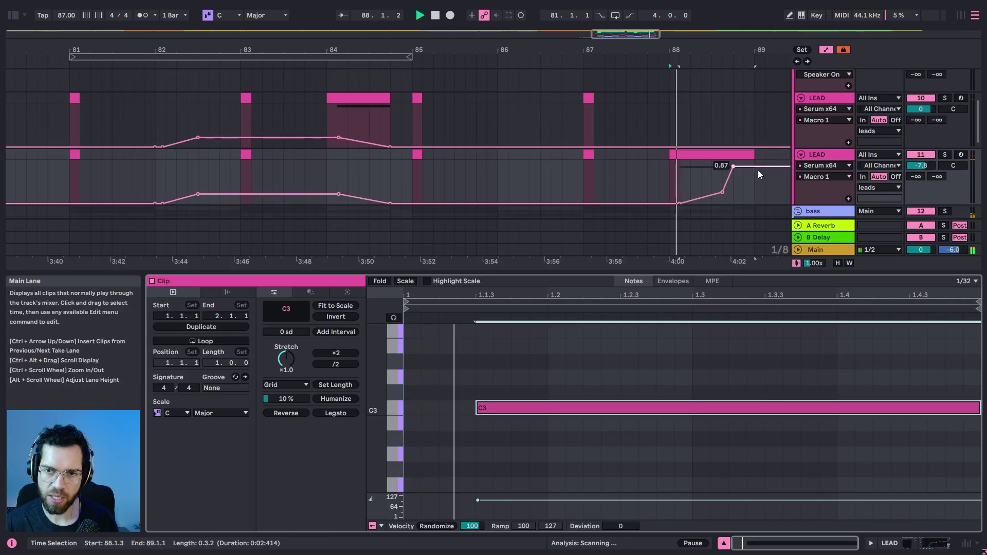
scroll(755, 190, down, 2)
click(734, 215)
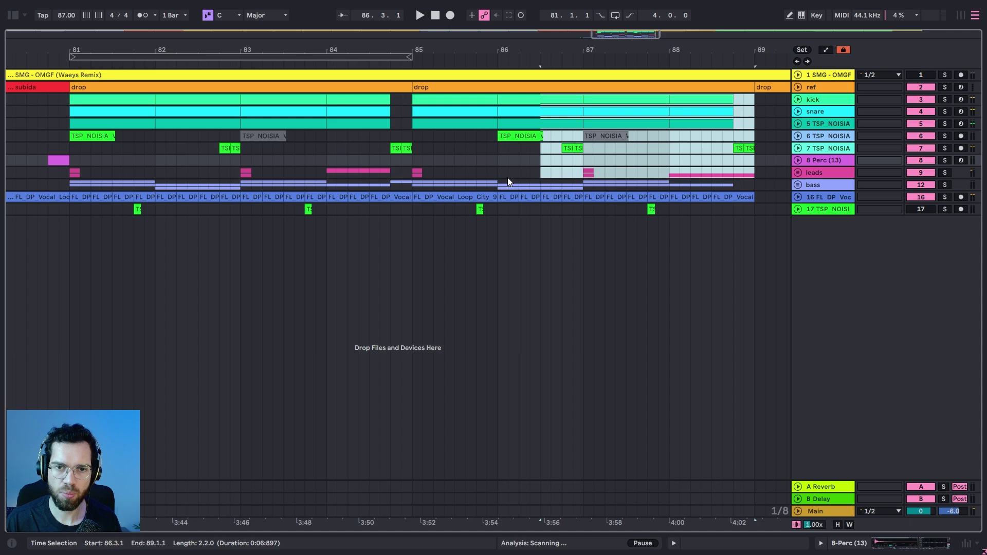
Copy the first drop section, bars 81 to 85, without its vocals, to bar 89
drag(753, 131, 419, 214)
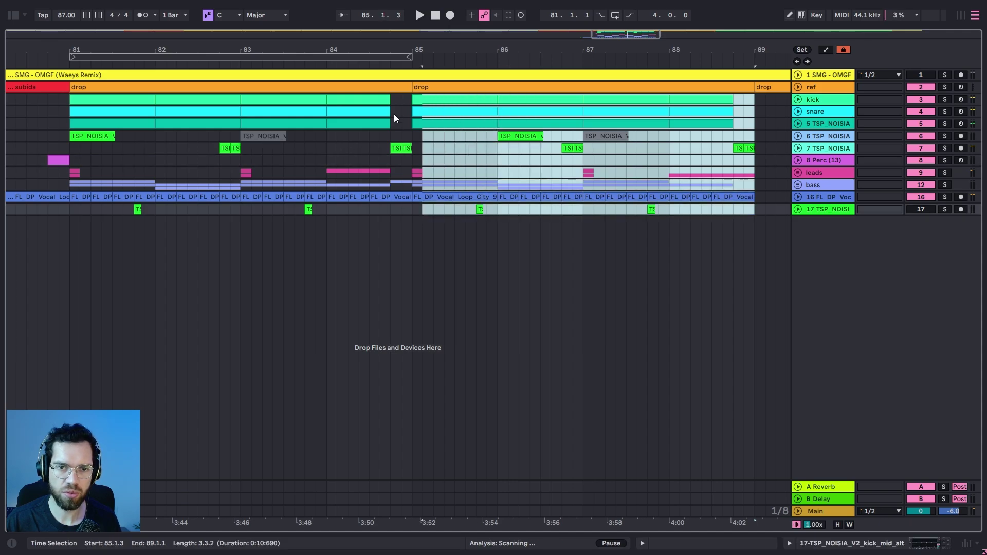
drag(405, 103, 80, 208)
drag(441, 49, 416, 19)
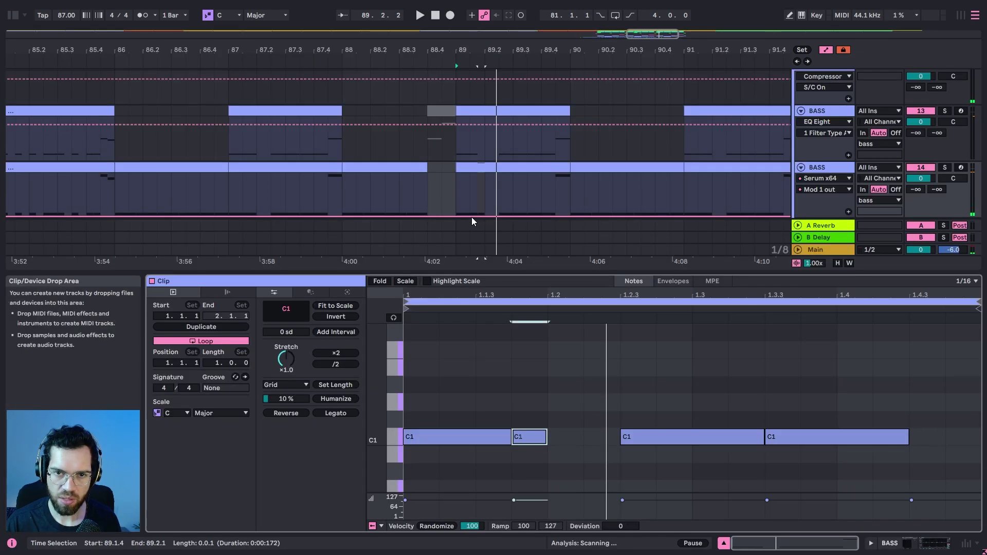
Draw a Mod 1 out automation spike at 89.1.3 on the second BASS track, falling back to 0, and audition it
click(471, 217)
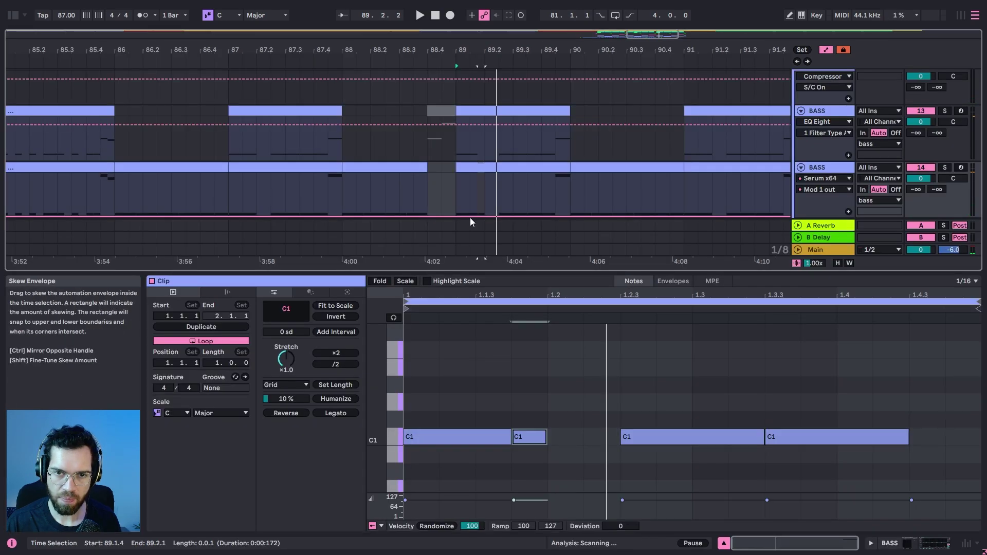
mouse_move(484, 214)
mouse_down()
mouse_move(485, 175)
mouse_move(500, 215)
mouse_up()
key(space)
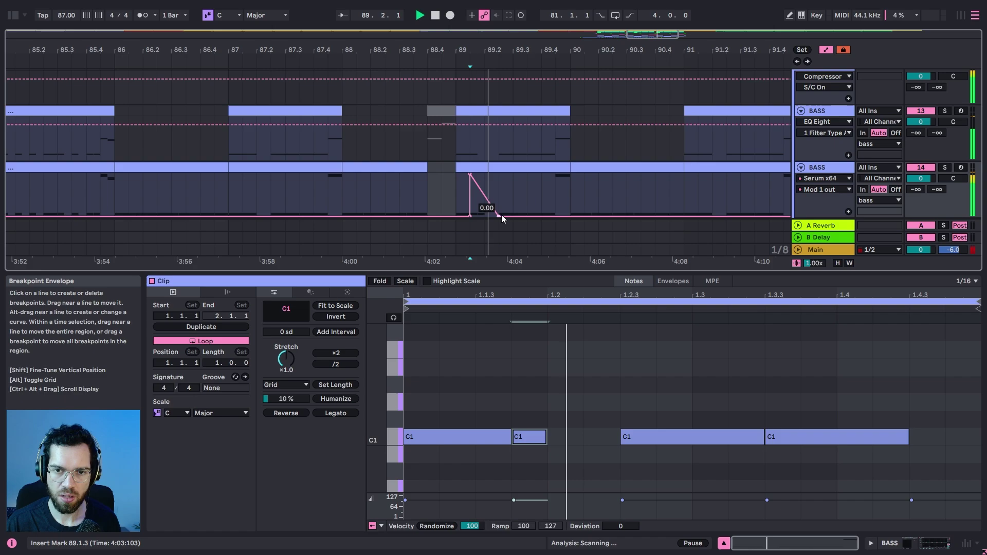
click(443, 153)
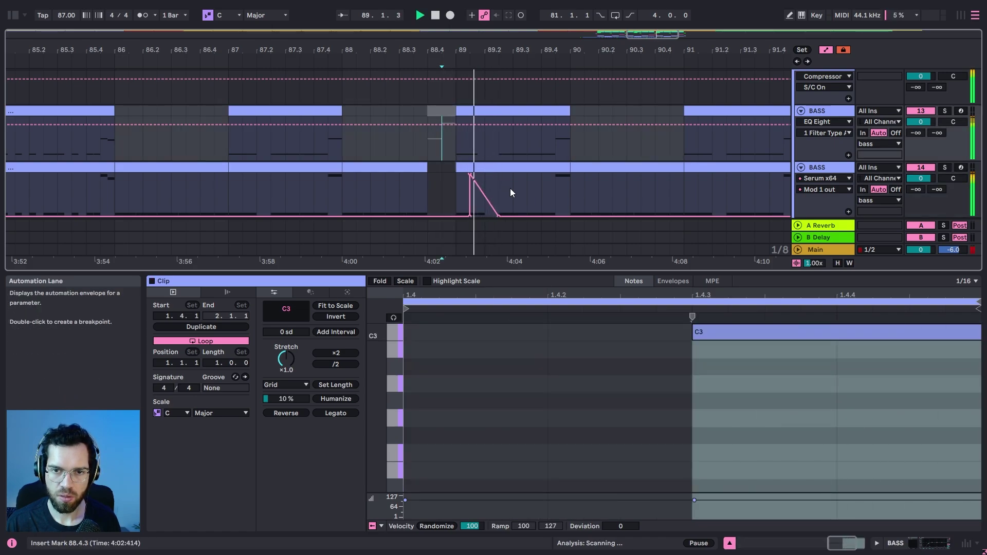
key(space)
key(space)
Align the Mod 1 out spike's vertical rise to 89.1.4, peaking at 1.00, and play the passage
drag(479, 50, 479, 103)
key(space)
drag(450, 174, 483, 175)
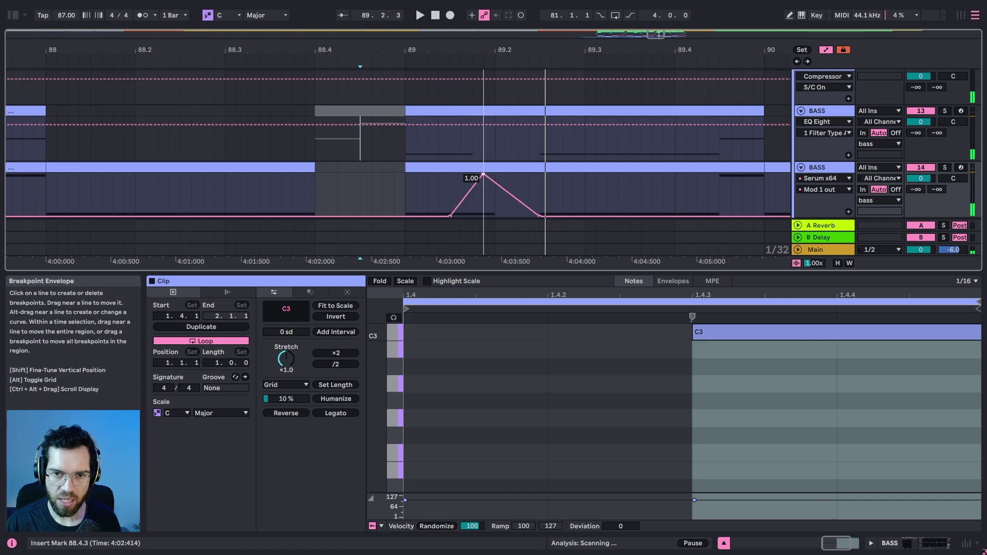
drag(453, 220, 464, 219)
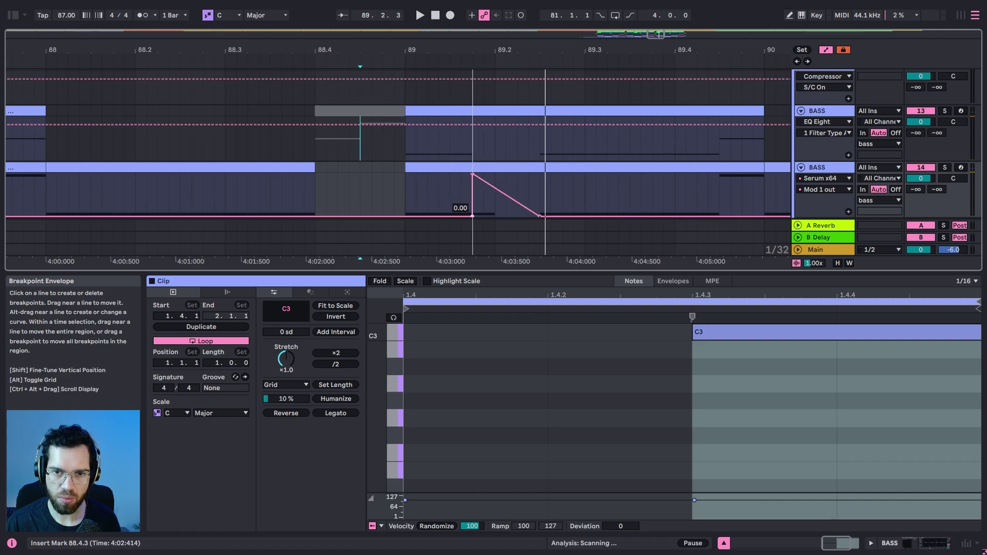
click(383, 200)
key(space)
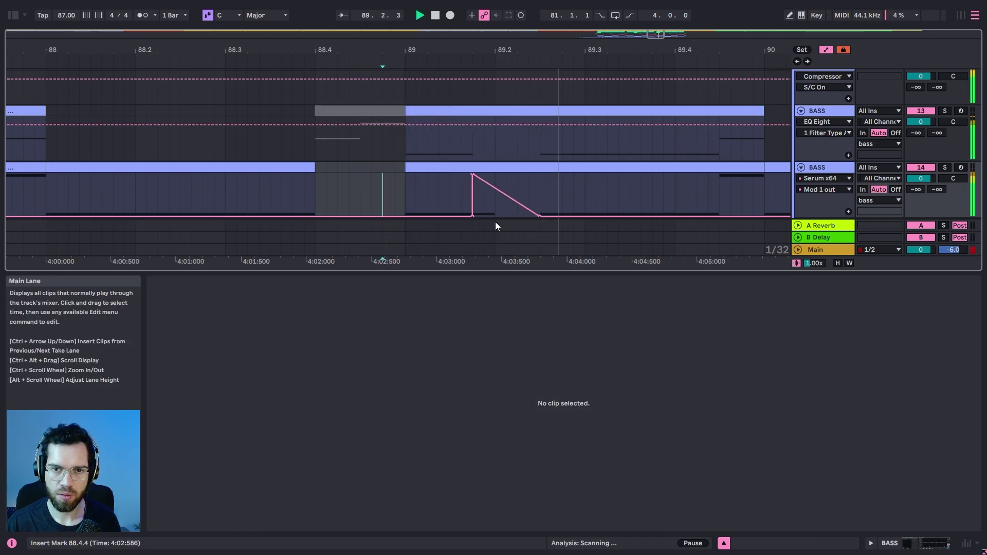
Shorten the Mod 1 out spike's decay so it reaches 0 at 89.2, and audition it
key(space)
key(space)
key(space)
key(space)
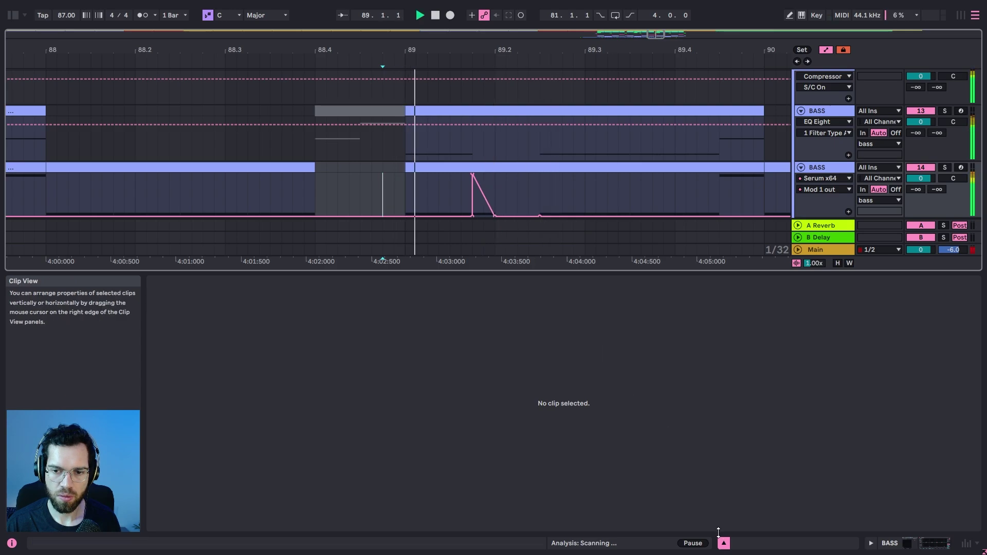
Hide the clip view and raise the second BASS track's Mod 1 out automation to 0.72 from bar 92
click(724, 543)
key(space)
key(x)
click(634, 340)
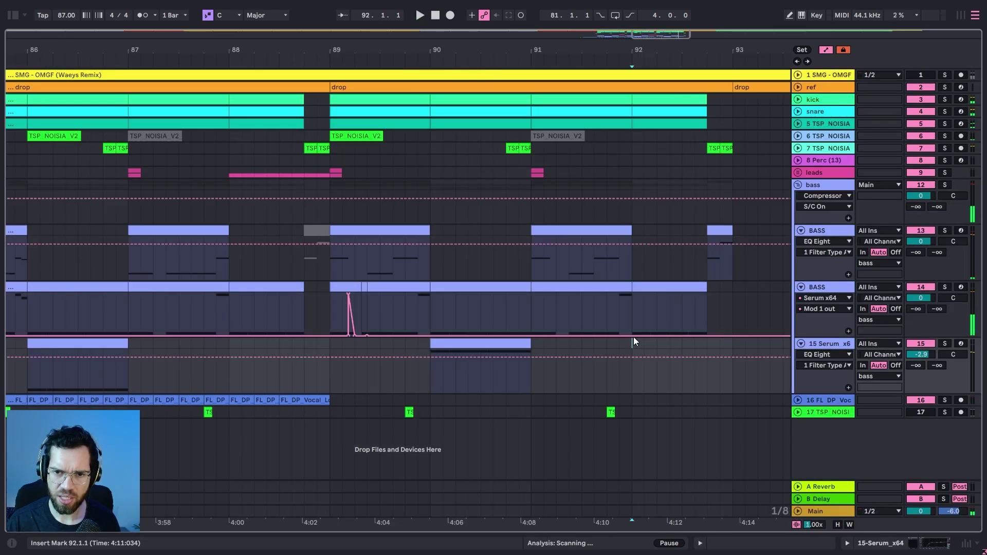
drag(632, 335, 632, 305)
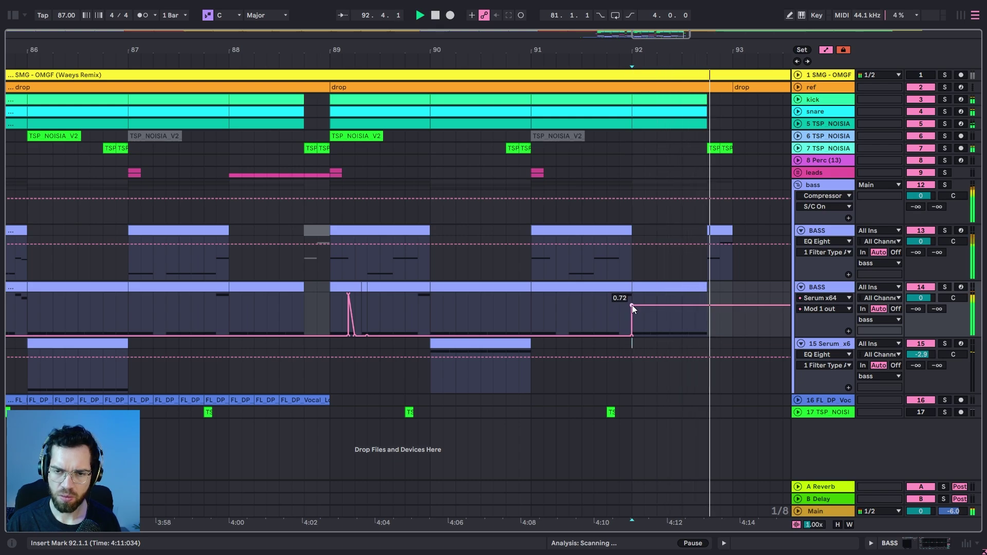
Copy the drop's drum, short lead and second BASS clips to bars 93 to 97, and hide the automation
key(a)
key(x)
click(417, 204)
key(space)
key(x)
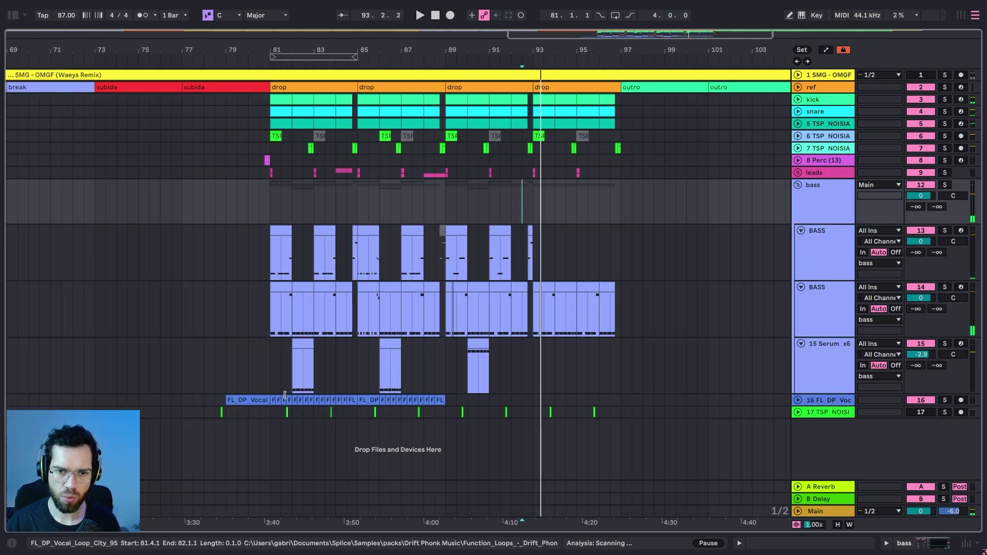
Copy the long vocal clip from bar 79 to bar 93 and play from bar 92
drag(240, 402, 545, 400)
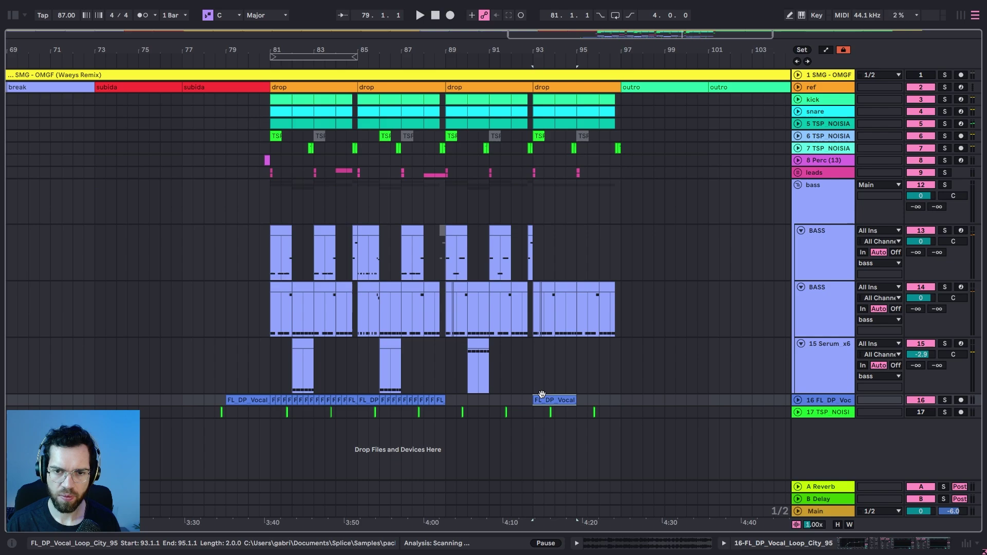
key(space)
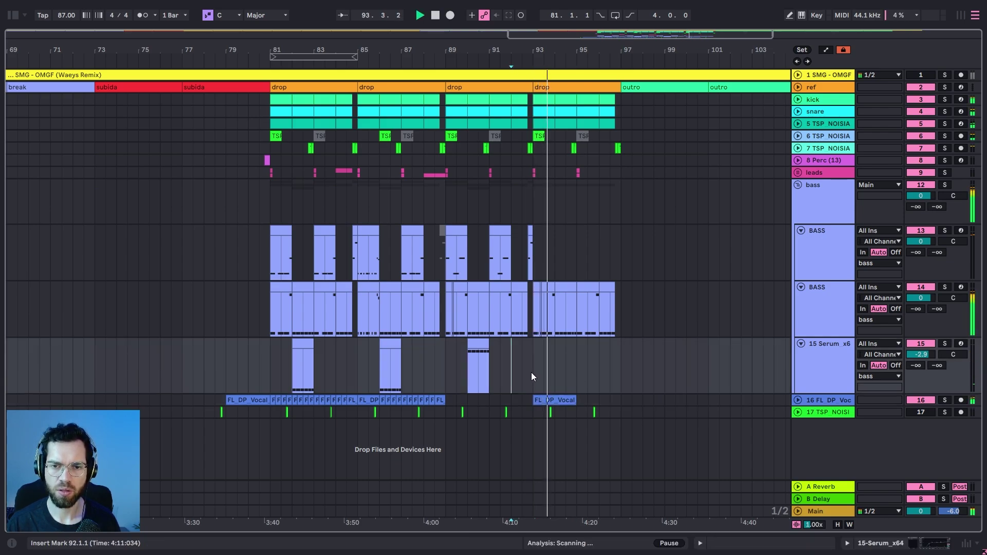
key(Left)
Show the automation and return the second BASS track's Mod 1 out to 0 at bar 93
key(a)
click(532, 306)
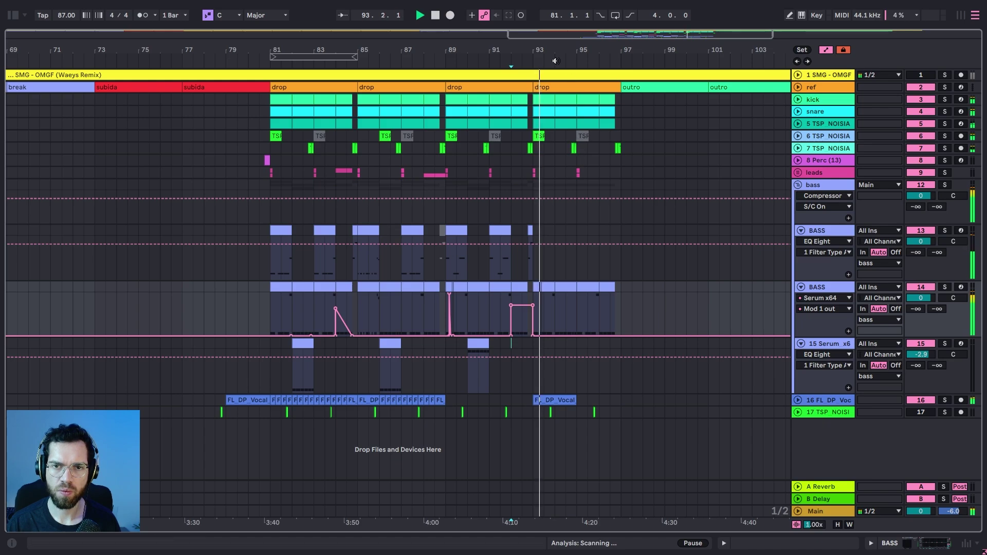
drag(555, 52, 532, 88)
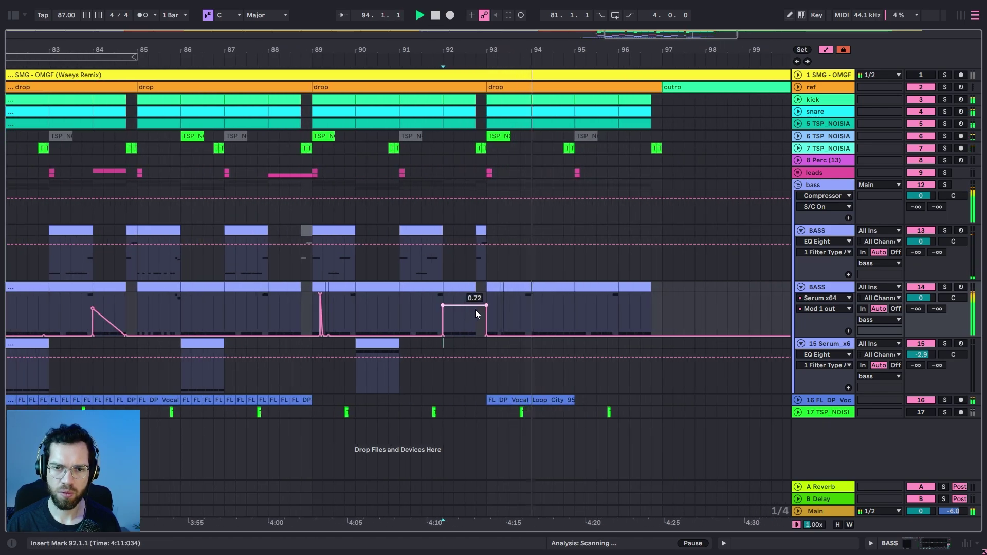
Hide the automation, extend the vocal clip at bar 93 to bar 97, and unfold the vocal track
key(a)
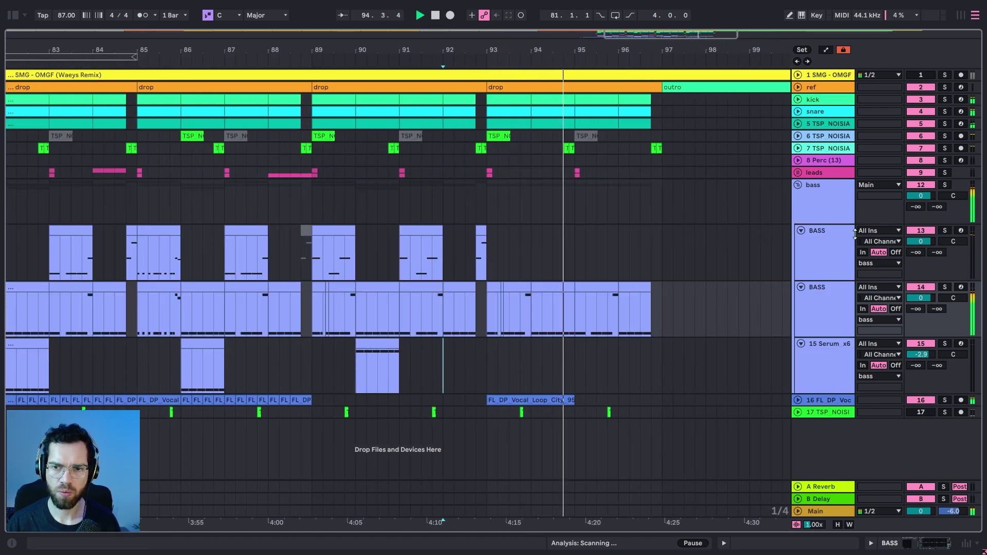
drag(575, 396, 662, 390)
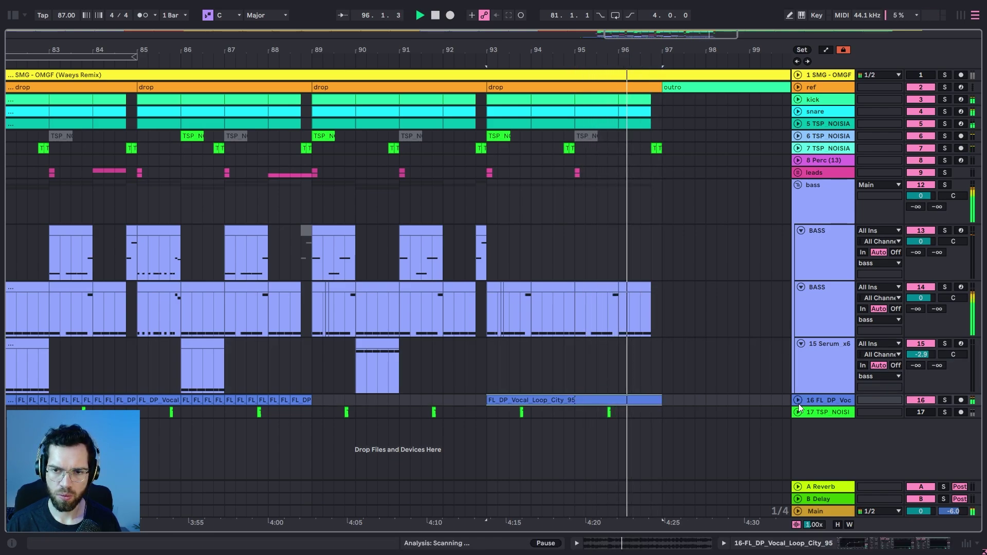
click(798, 401)
click(574, 418)
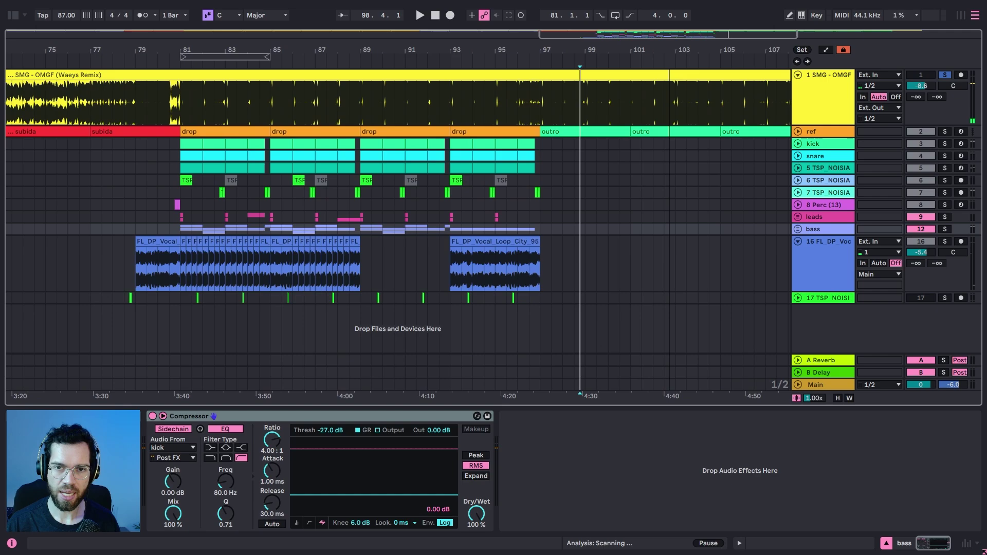
Turn off solo on the SMG - OMGF reference track and play the arrangement from bar 96
drag(669, 55, 781, 55)
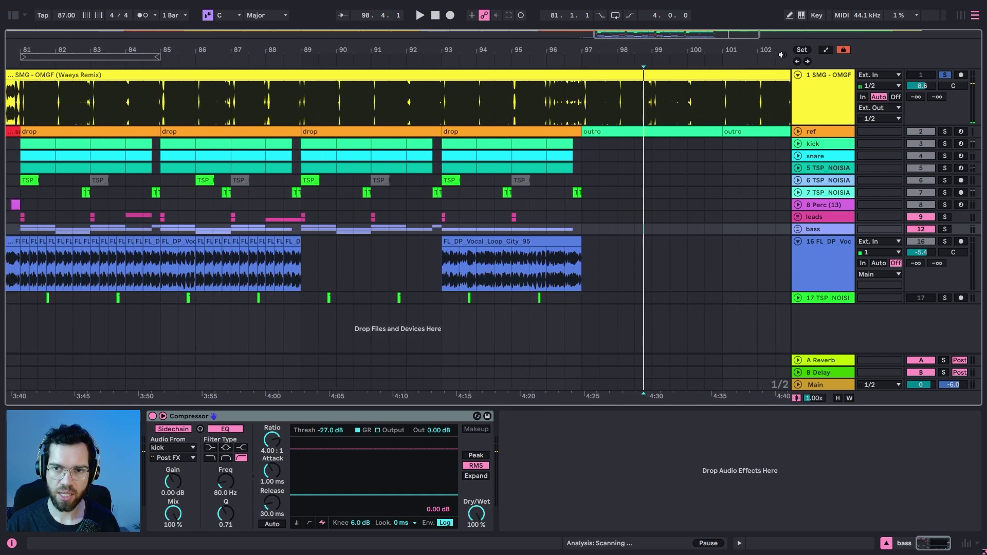
click(945, 76)
key(space)
click(541, 106)
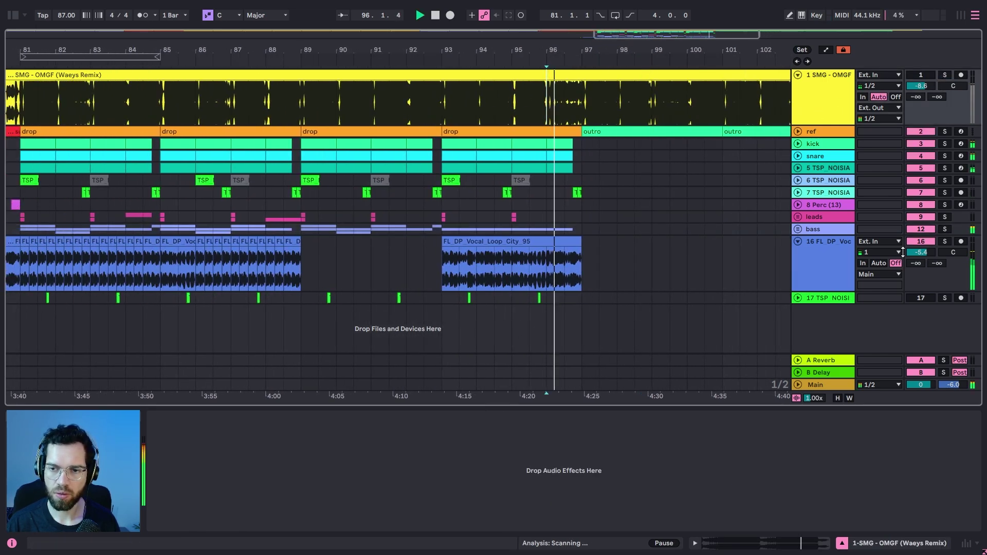
Duplicate bars 93 to 97 across the drum, lead, bass, vocal and effect tracks, and play into the copy
drag(584, 148, 448, 299)
key(ctrl+d)
click(573, 270)
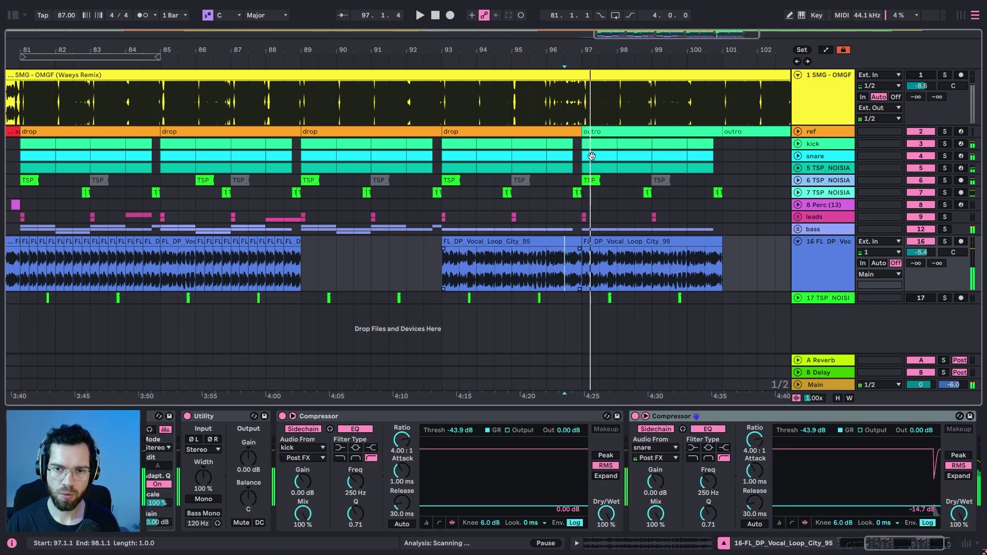
Repeat the eighth-note vocal slice from bar 97 onward and duplicate the full section through bar 113
ctrl+scroll(485, 260, up, 5)
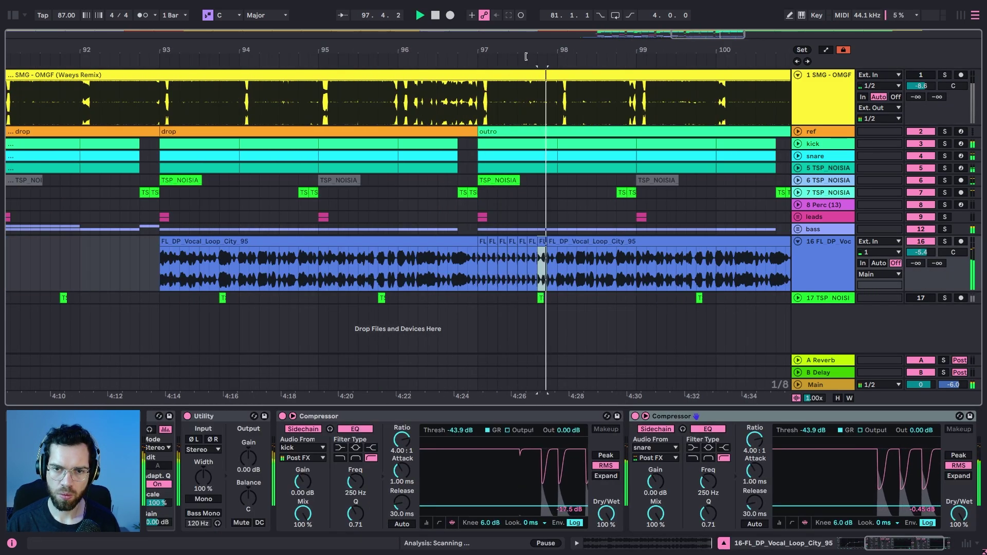
key(ctrl+d)
key(ctrl+d)
key(ctrl+d)
key(ctrl+d)
key(ctrl+d)
key(ctrl+d)
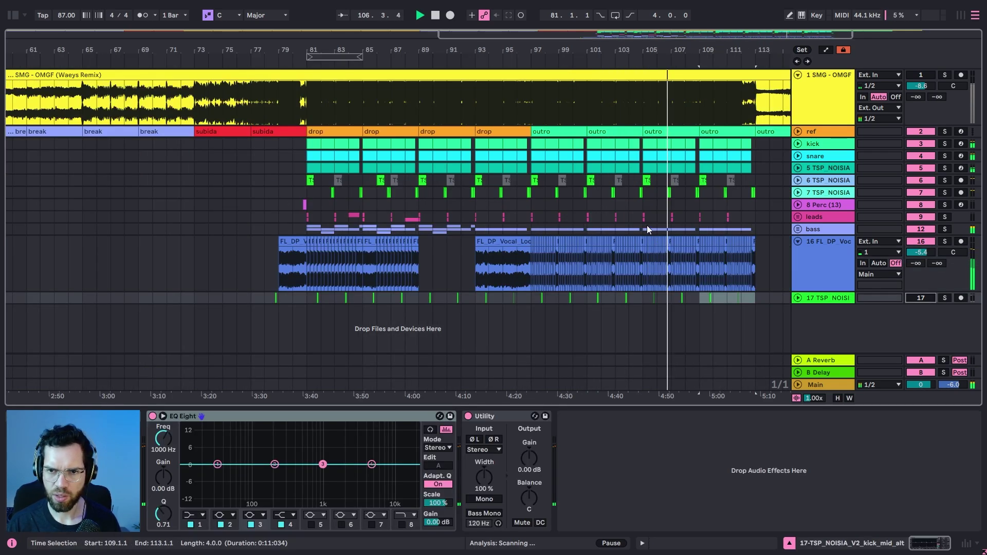
Expand the leads group and copy the second LEAD track's long clip to bars 95 and 100
click(641, 214)
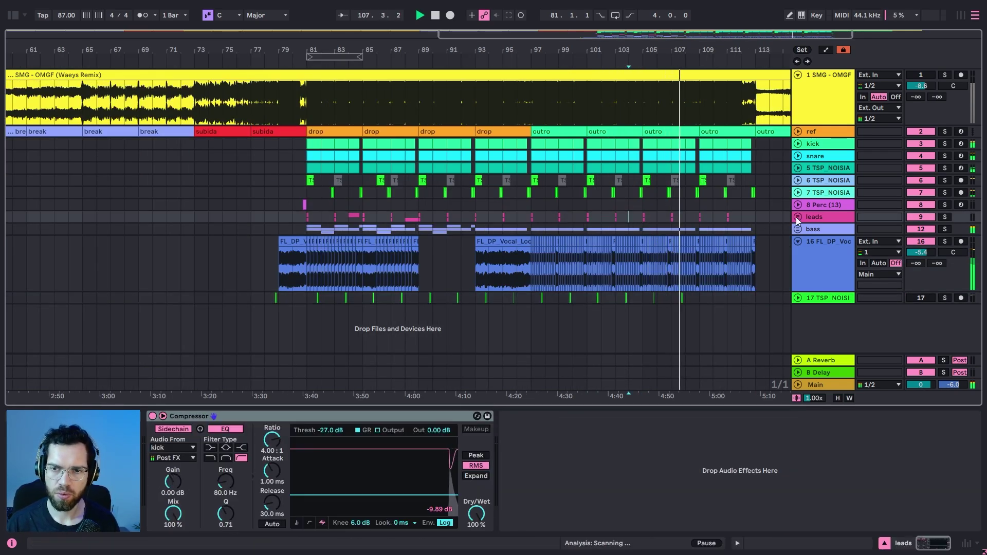
click(797, 216)
scroll(331, 283, down, 3)
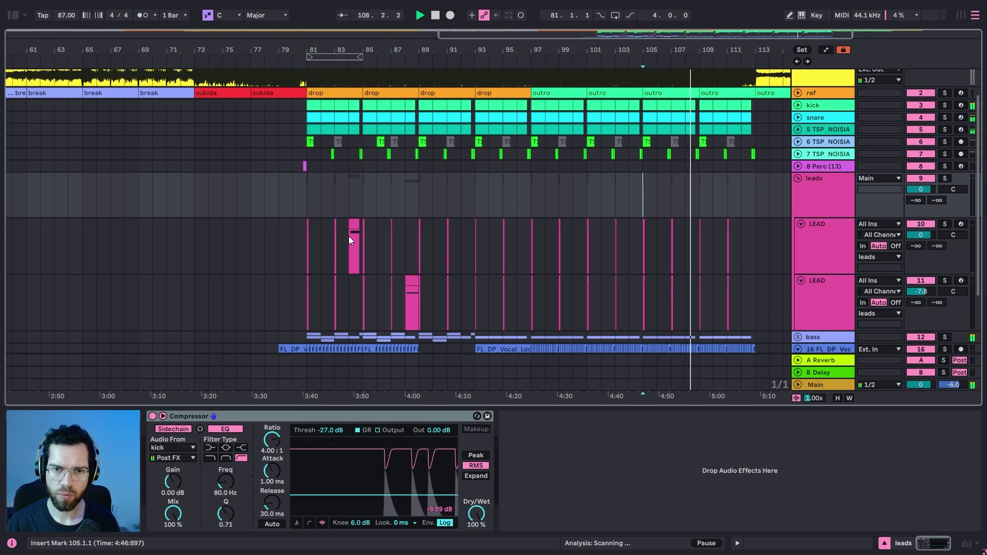
drag(403, 284, 507, 282)
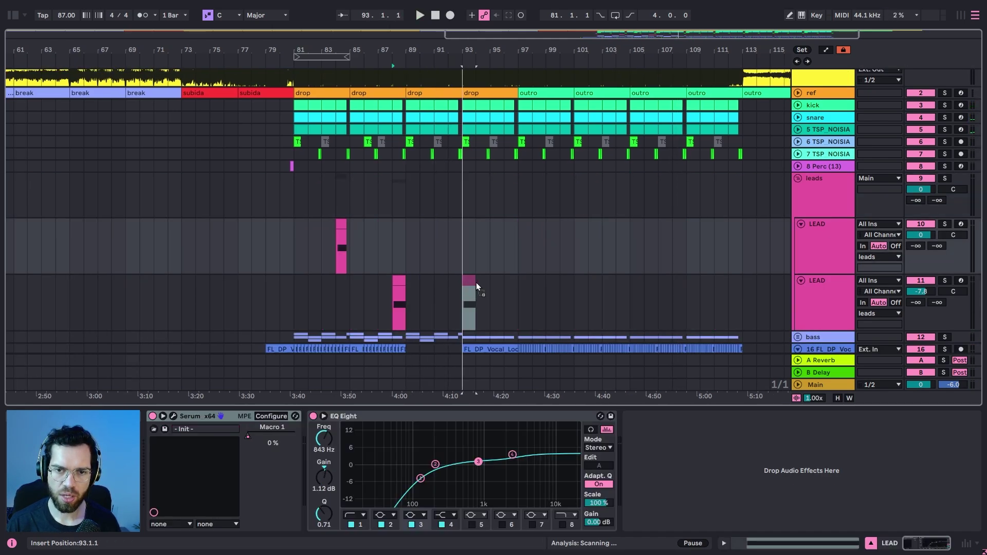
drag(502, 282, 517, 271)
key(space)
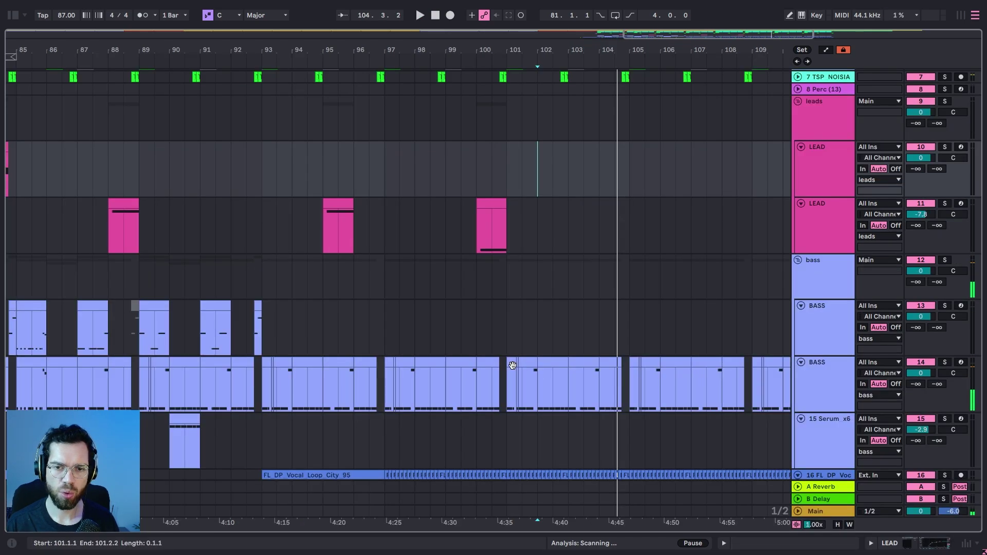
Copy the short bass clip at bar 101 from the second BASS track to the first BASS track and play it
drag(512, 365, 507, 328)
key(space)
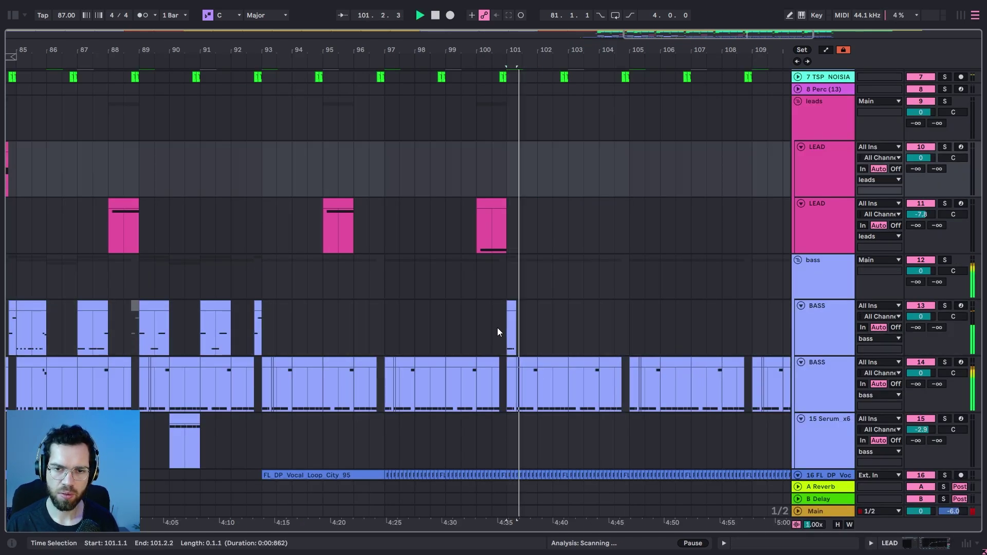
click(484, 322)
key(space)
key(space)
double_click(513, 308)
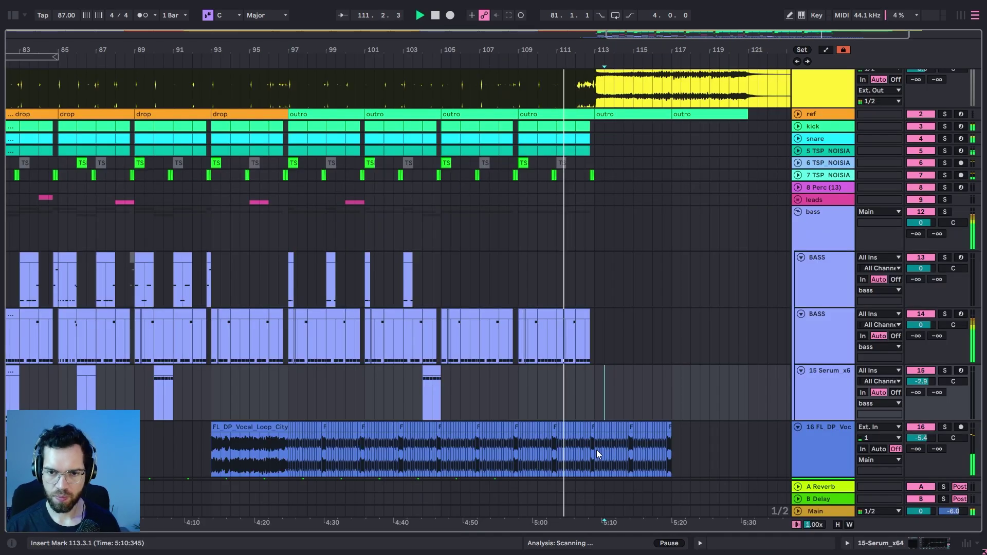
Duplicate the vocal slices of bars 113 to 117 so they run through bar 121
drag(597, 450, 675, 450)
key(ctrl+d)
click(689, 391)
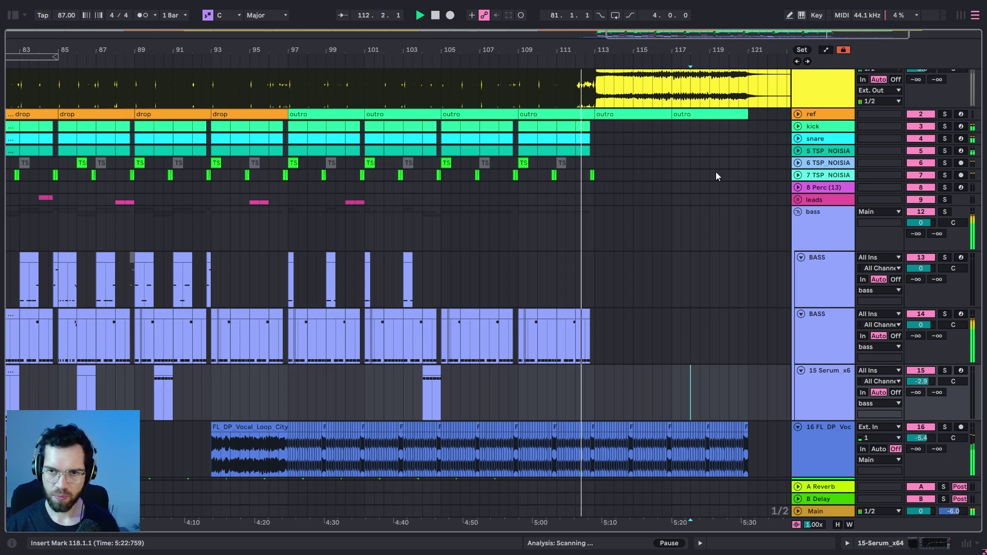
Delete the vocal slices from bar 113 to 121 and place the unchopped vocal loop at bars 113 to 117
drag(757, 50, 741, 144)
scroll(643, 221, down, 2)
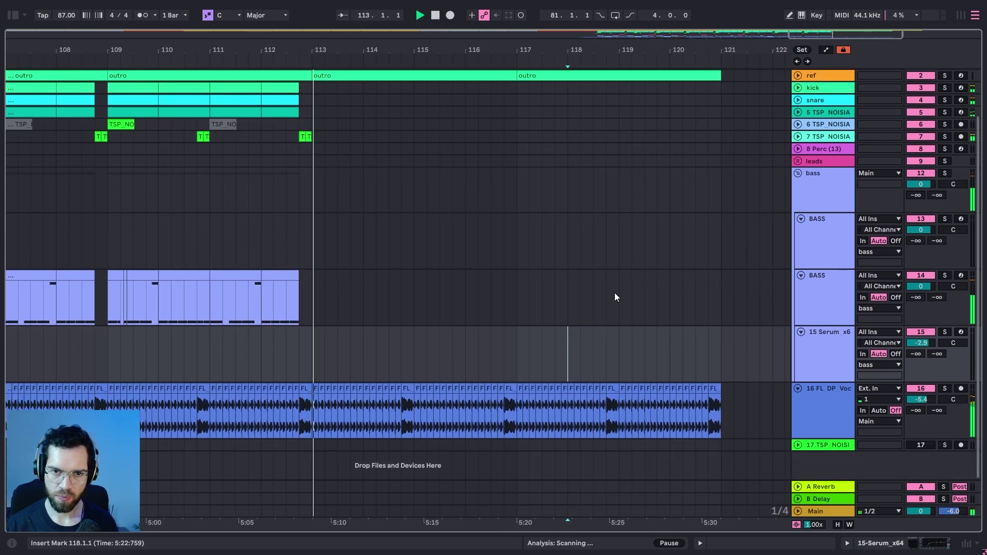
click(503, 368)
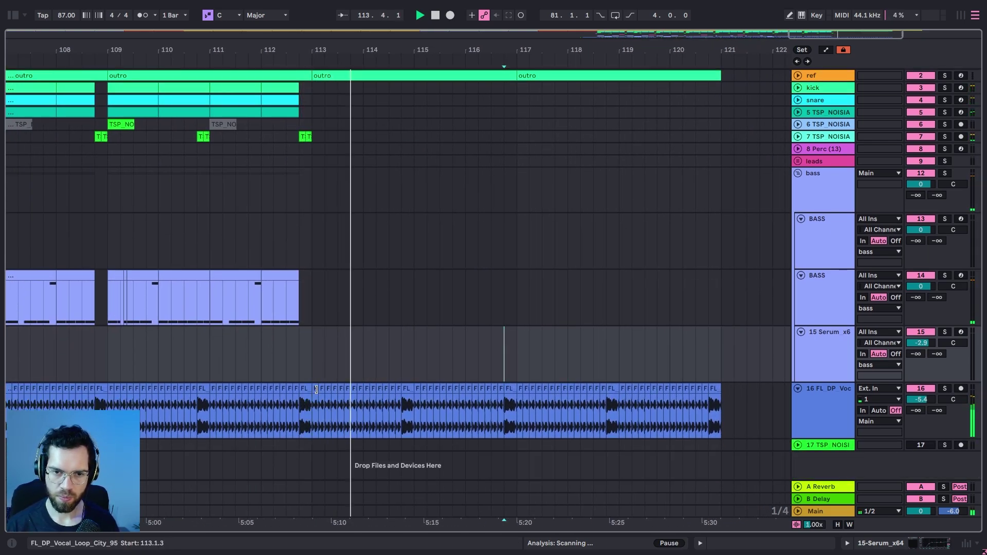
drag(313, 401, 720, 408)
key(Delete)
click(505, 366)
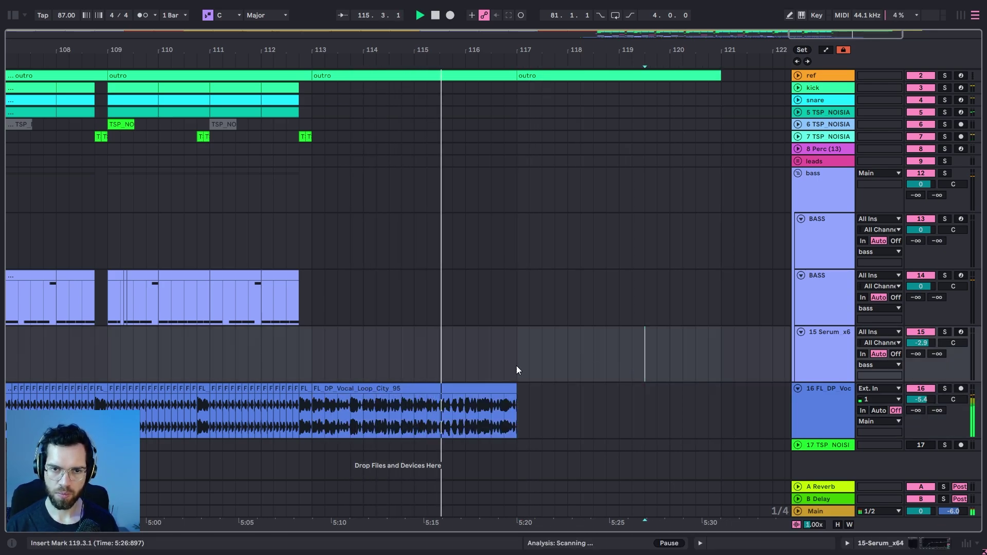
click(516, 396)
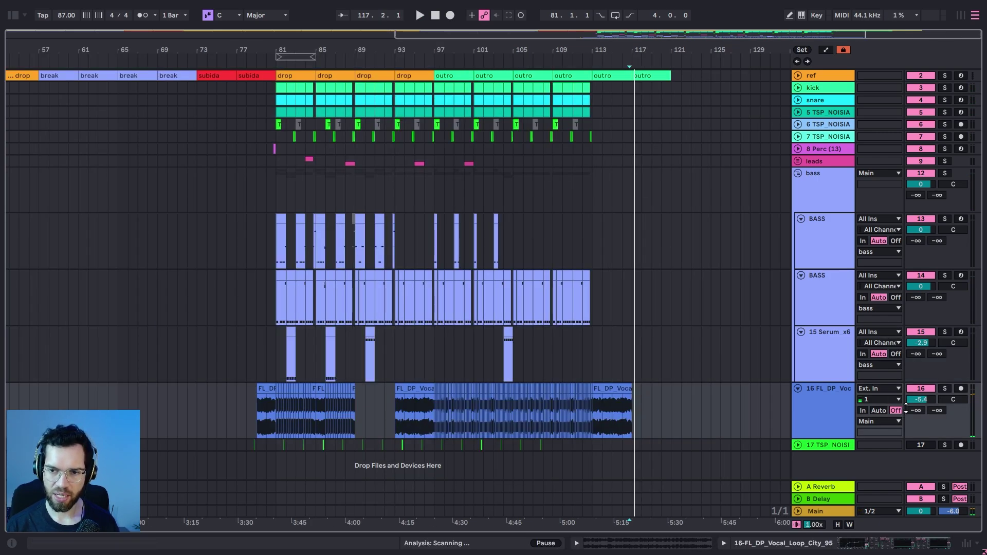
Set the vocal track's B-Delay send automation to reach -28.0 dB at bar 117, and leave automation view
click(634, 427)
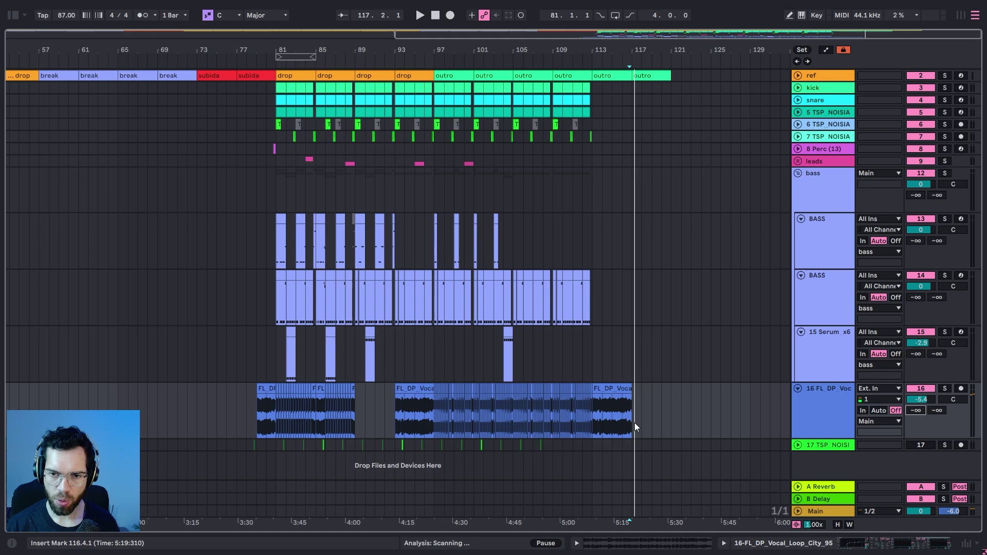
scroll(635, 409, up, 4)
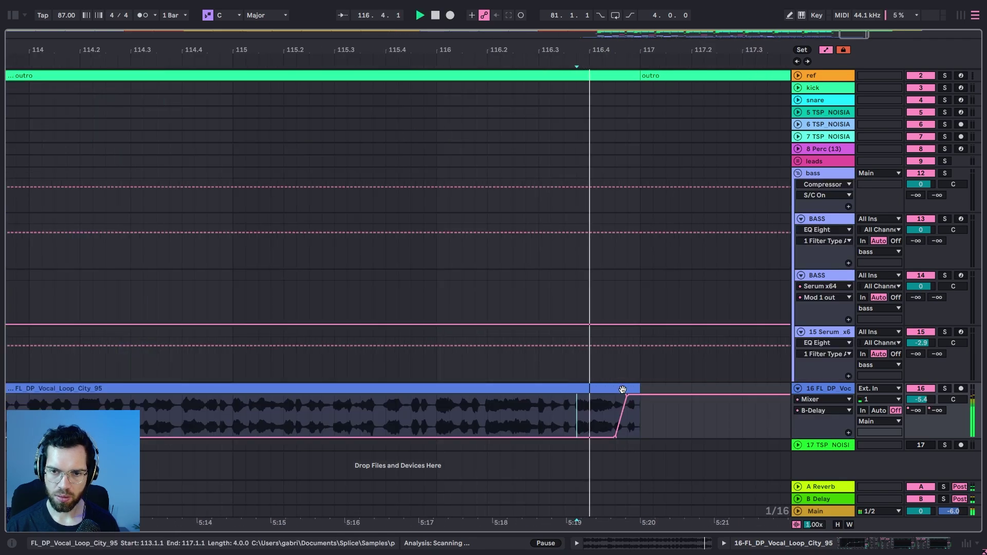
drag(627, 396, 640, 424)
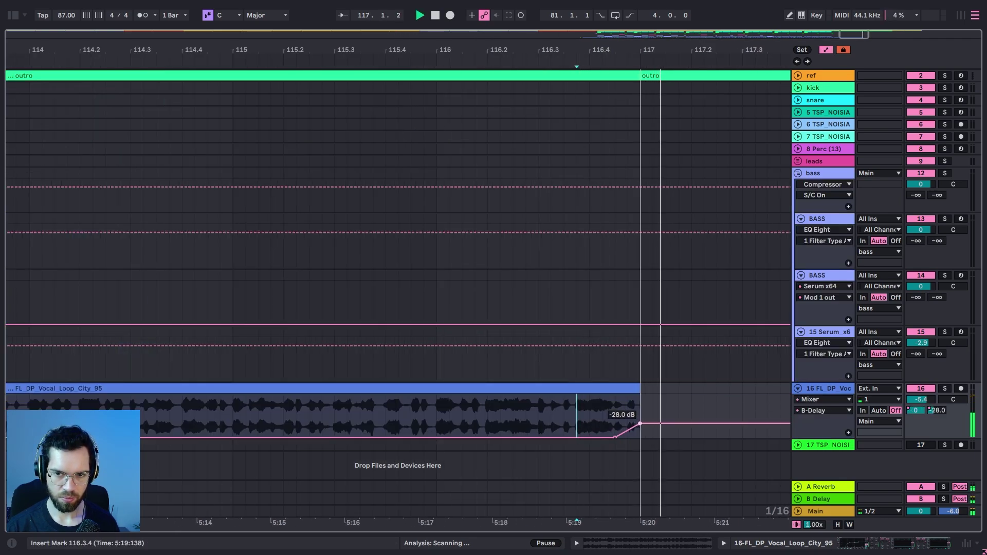
key(space)
key(minus)
key(minus)
key(minus)
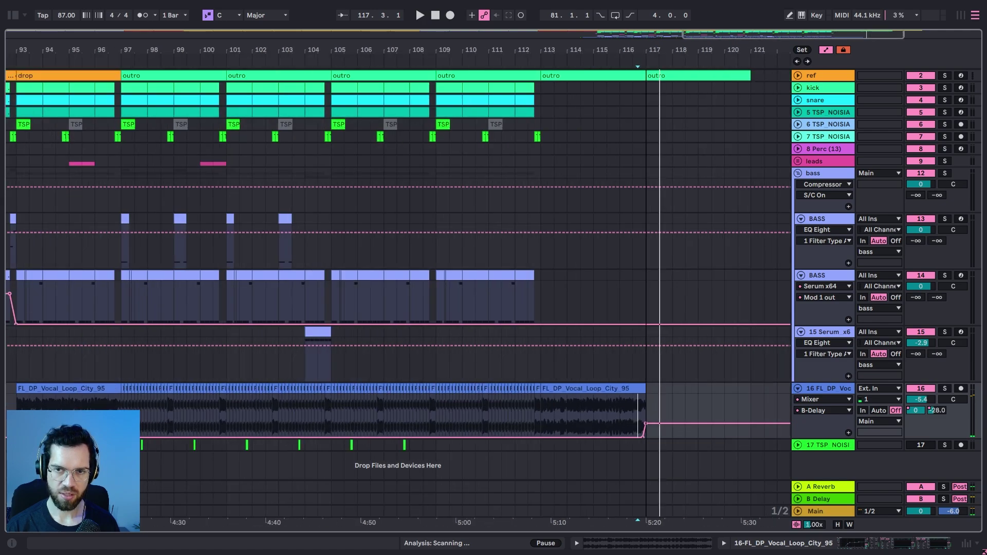
key(a)
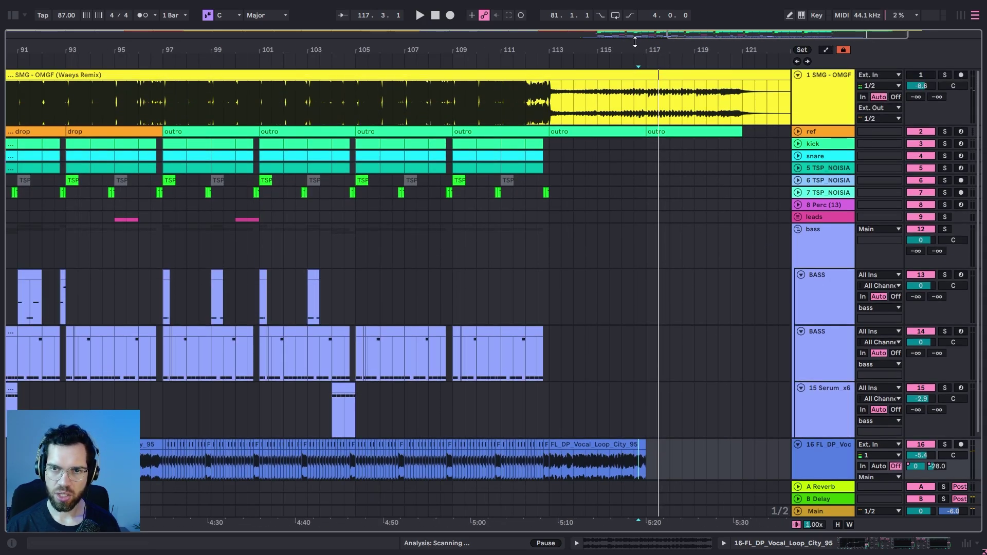
Solo the SMG - OMGF reference track, listen to its break from bar 57, and turn the solo off
key(w)
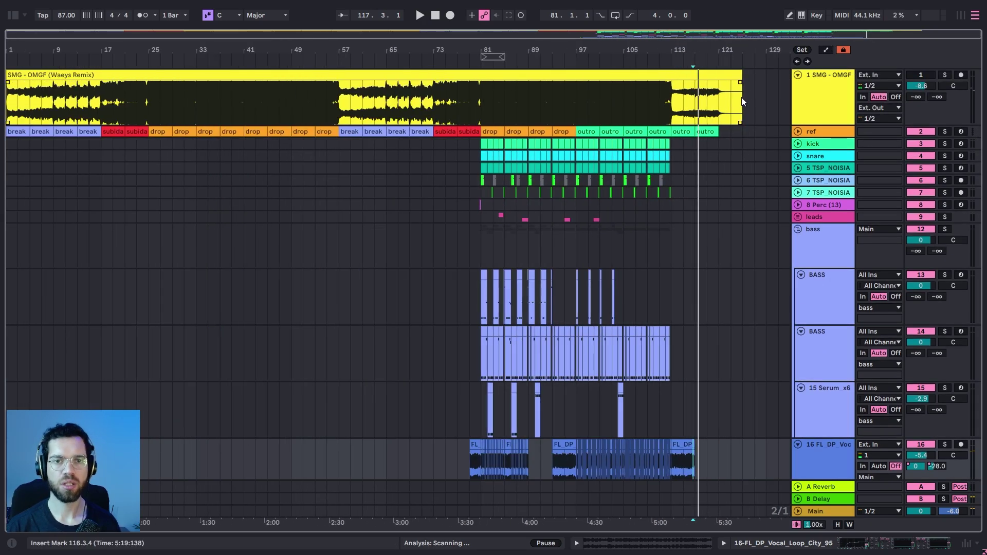
click(339, 99)
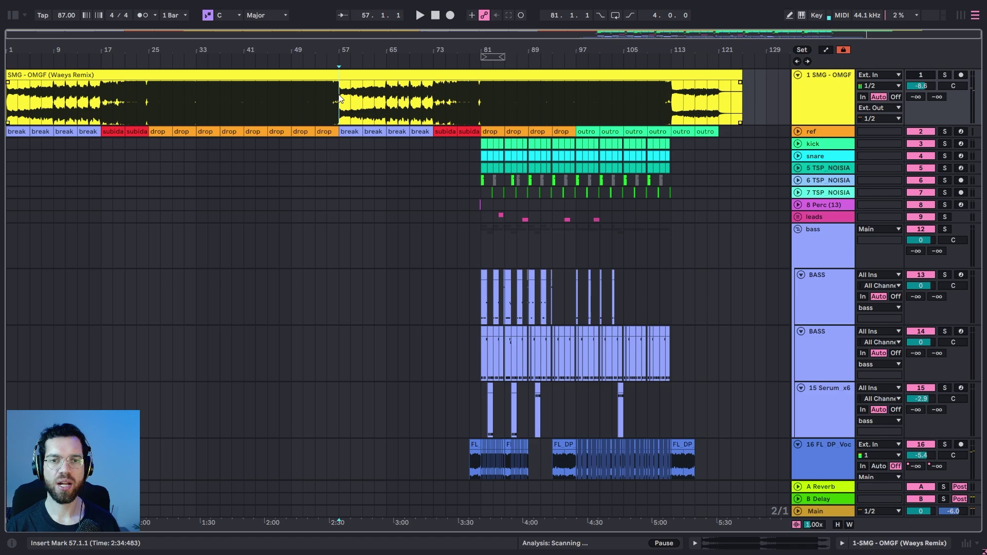
click(945, 75)
key(space)
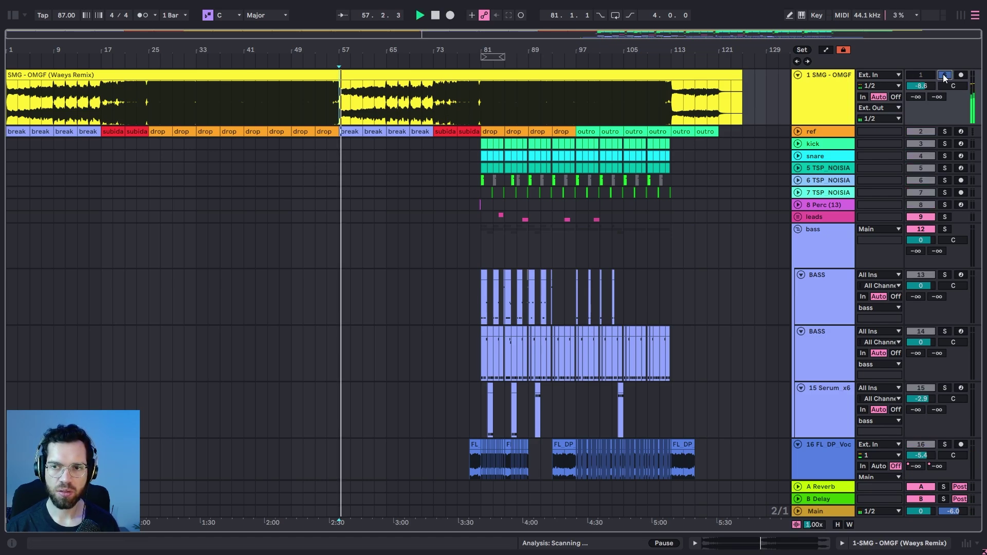
click(945, 76)
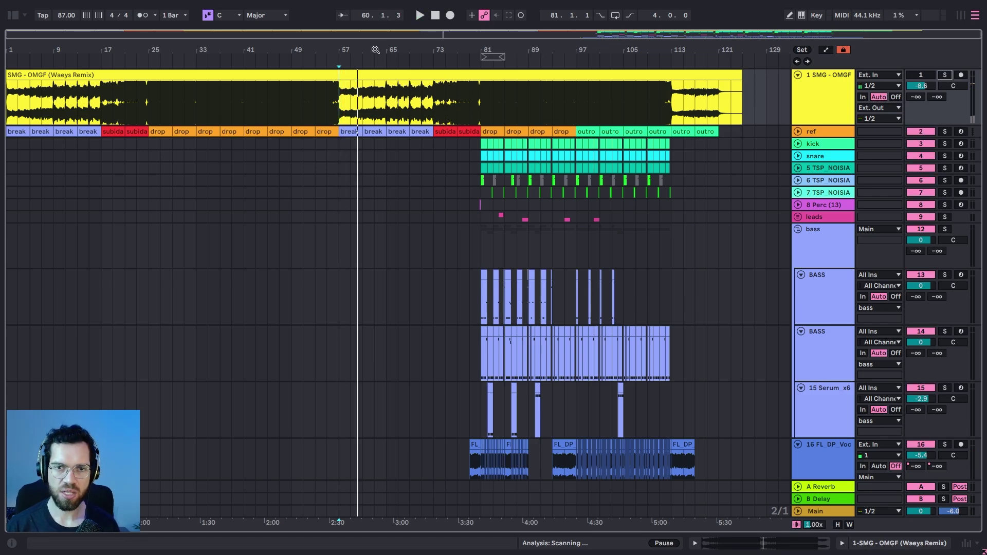
Load the Serum instrument onto a new MIDI track below the bass group
drag(376, 49, 375, 83)
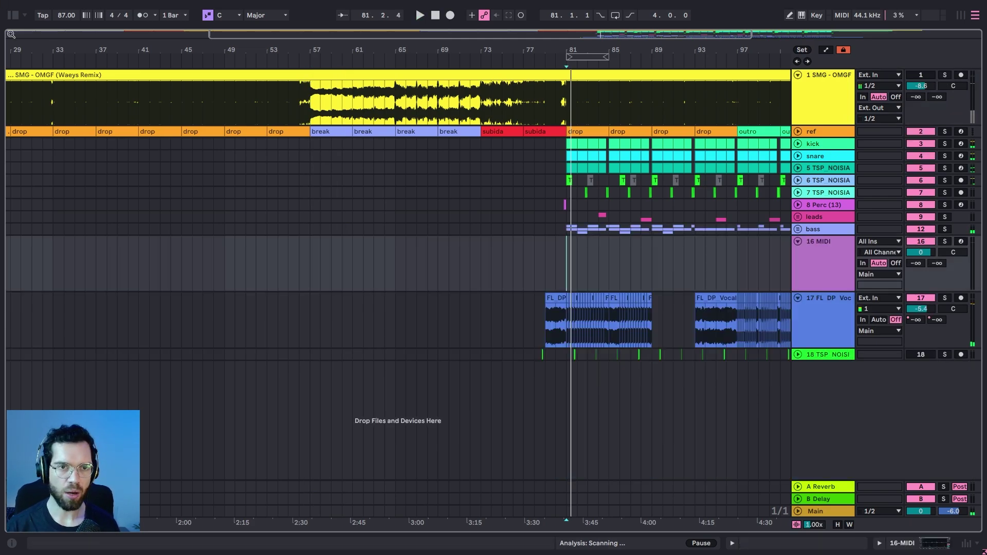
click(15, 15)
click(45, 36)
double_click(169, 165)
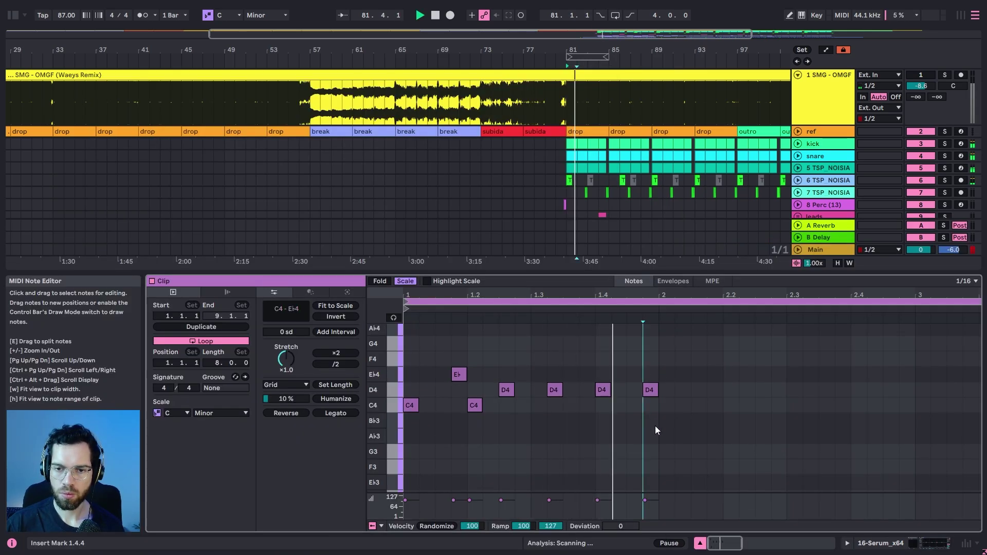
Duplicate the one-bar note pattern in the Serum clip into its second bar
key(ctrl+a)
key(space)
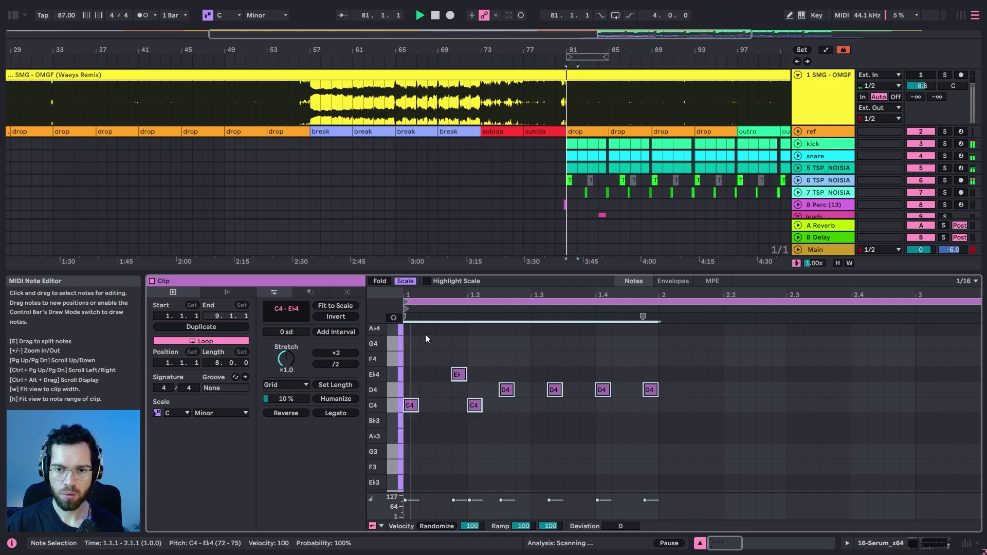
key(ctrl+d)
Split the Serum clip at bar 83 and delete the empty part up to bar 89
scroll(622, 186, down, 4)
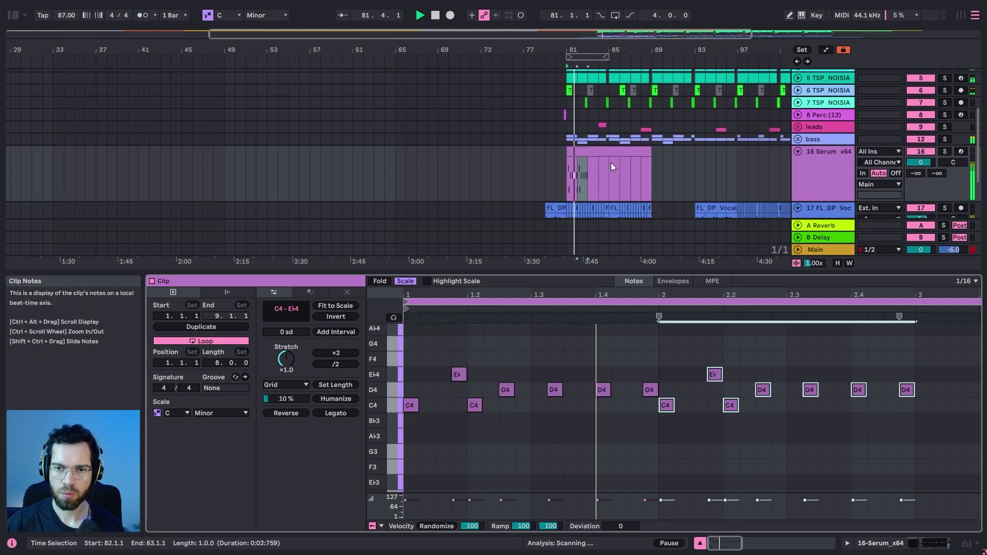
click(593, 174)
key(ctrl+e)
click(596, 152)
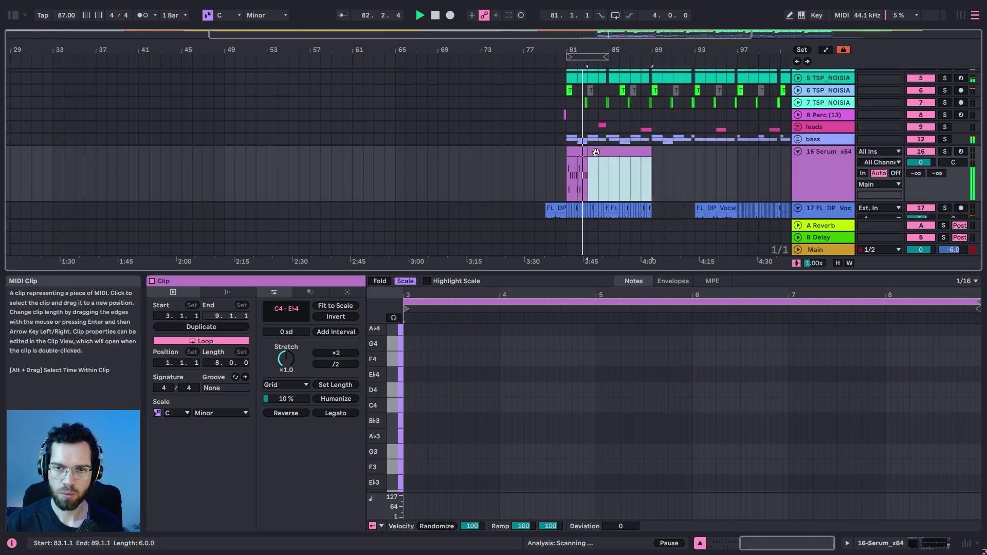
key(Delete)
click(576, 153)
key(space)
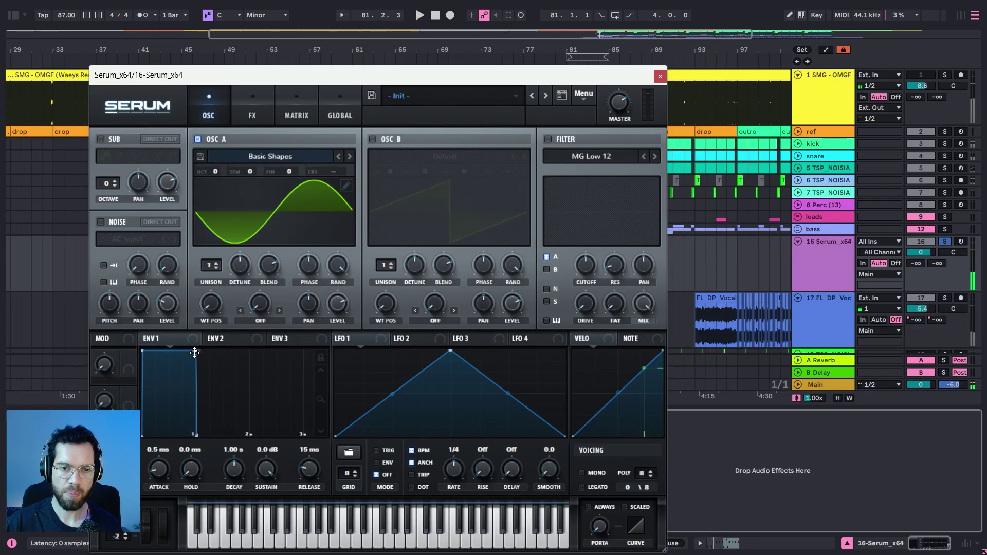
Shape Serum's envelope 1 to about 481 ms decay and -21.7 dB sustain, and enable mono voicing
drag(195, 352, 168, 412)
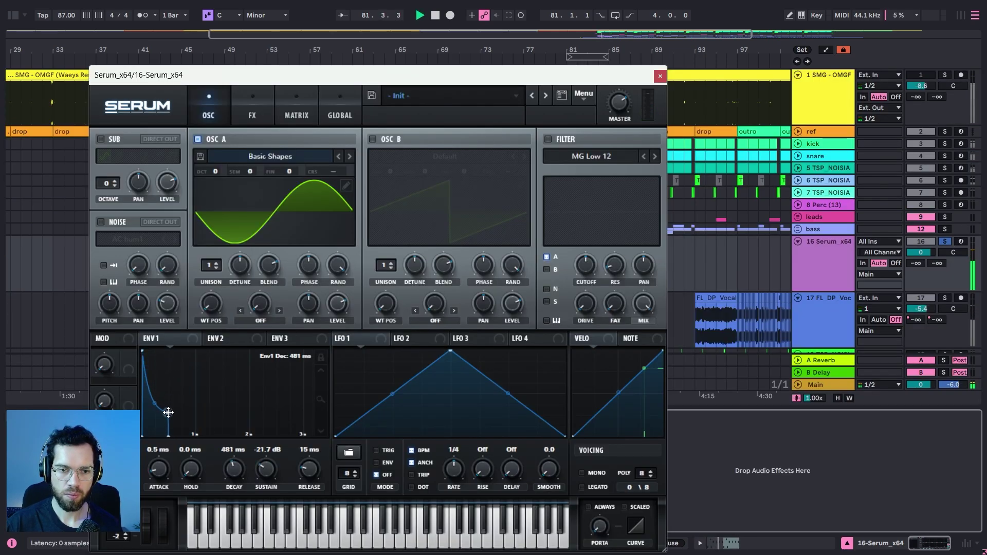
click(582, 473)
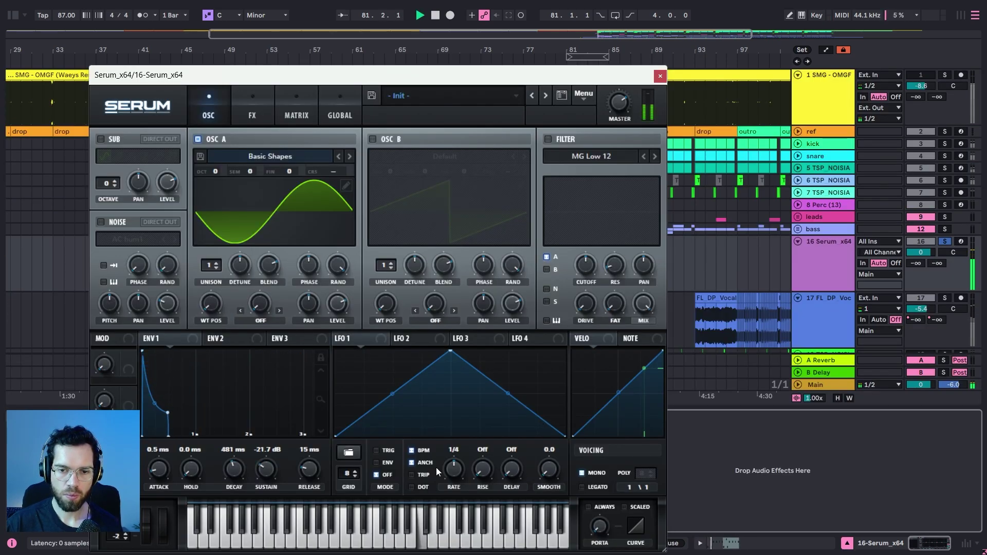
Enable Serum's MG Low 12 filter on oscillator A and modulate its cutoff with envelope 1
click(548, 139)
key(space)
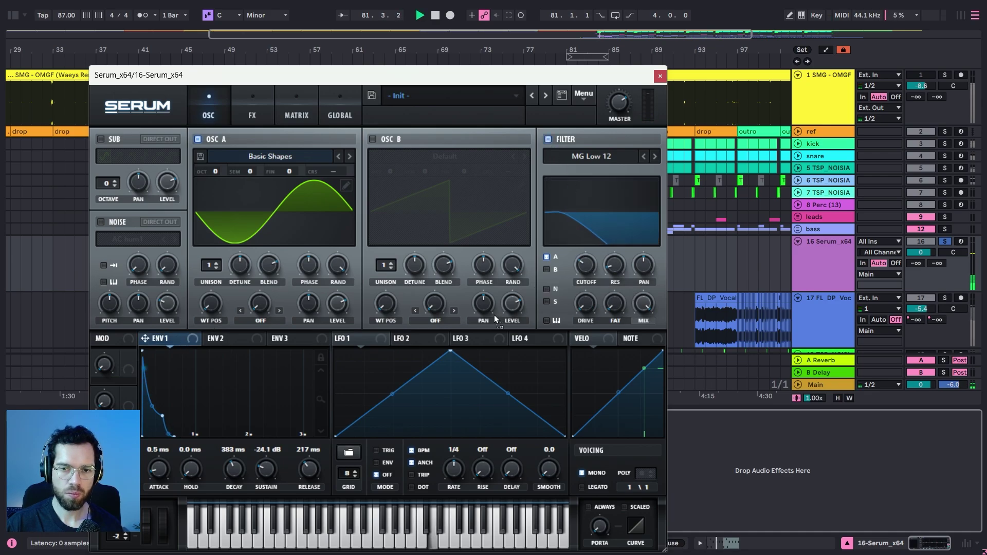
mouse_move(576, 253)
mouse_down()
mouse_move(577, 268)
mouse_move(577, 255)
mouse_up()
key(space)
Enable the Hall reverb in Serum's effects and turn off solo on the Serum track
click(251, 110)
click(107, 277)
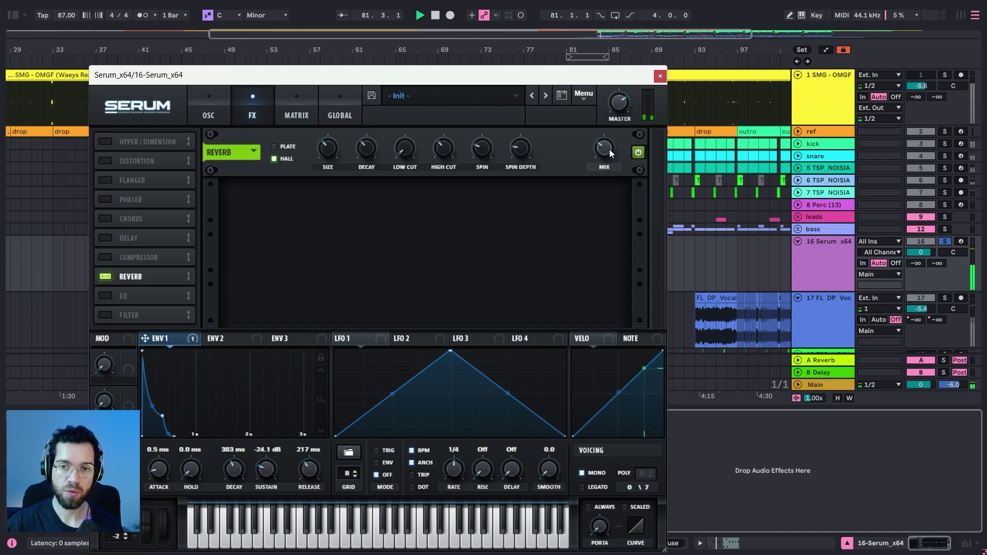
click(660, 76)
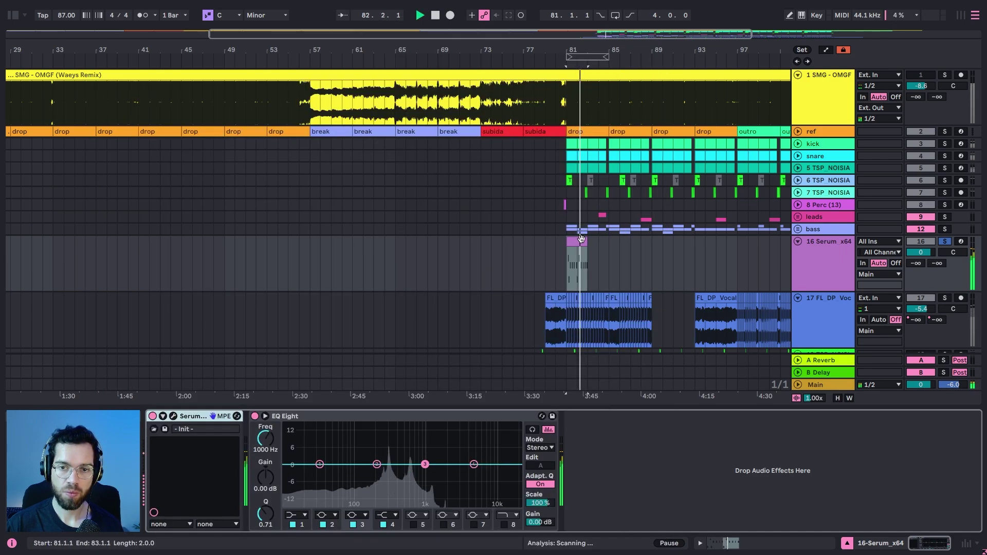
click(946, 242)
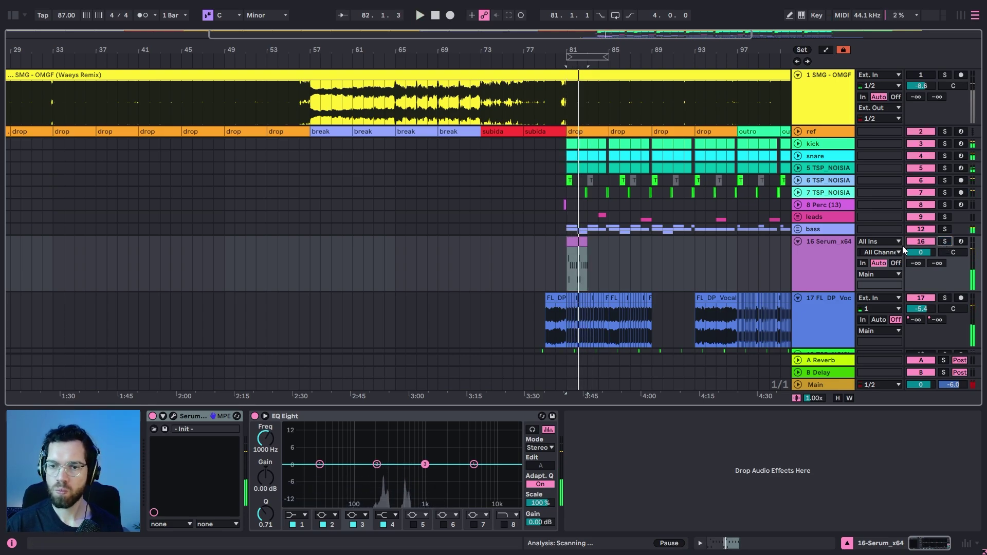
Create a two-bar clip at bar 81 on a new MIDI track and add a C3 note 11 sixteenths long at its start
key(ctrl+shift+t)
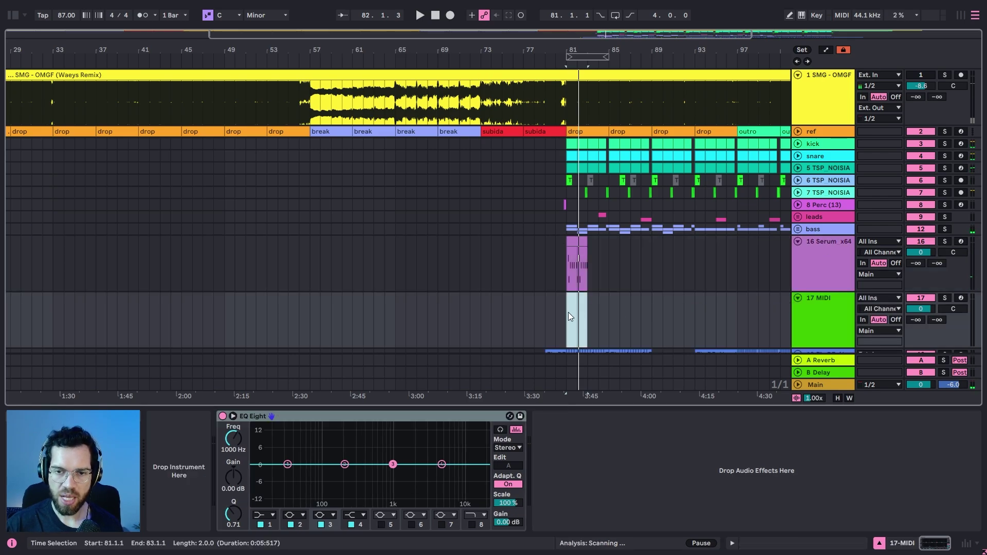
key(space)
key(ctrl+shift+m)
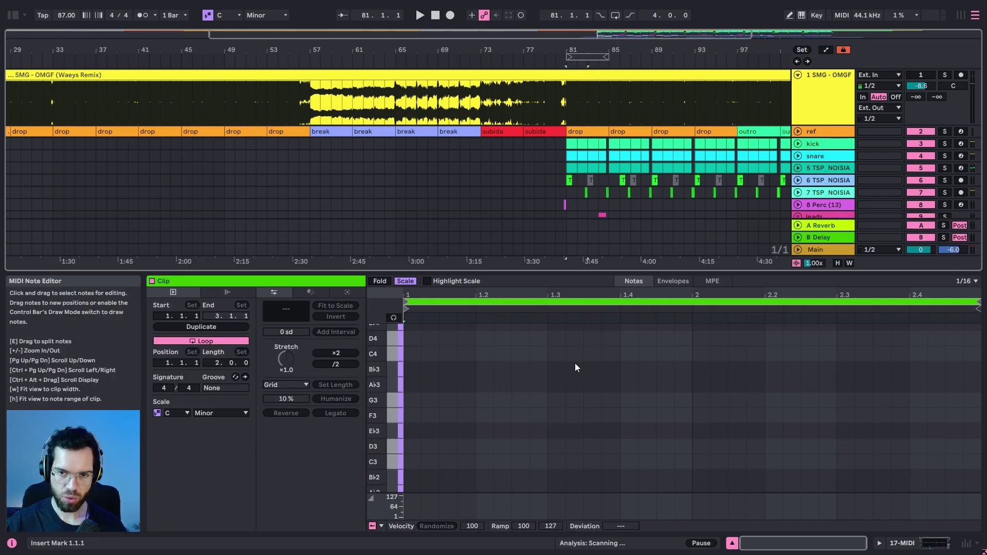
double_click(407, 462)
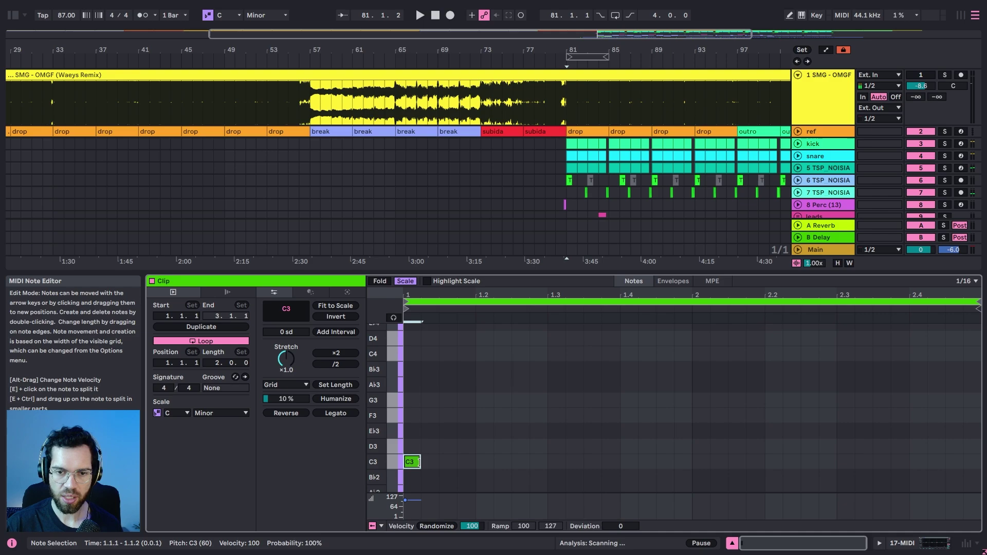
drag(423, 463, 601, 462)
Copy the Serum instrument from track 16 onto the new MIDI track 17
click(911, 541)
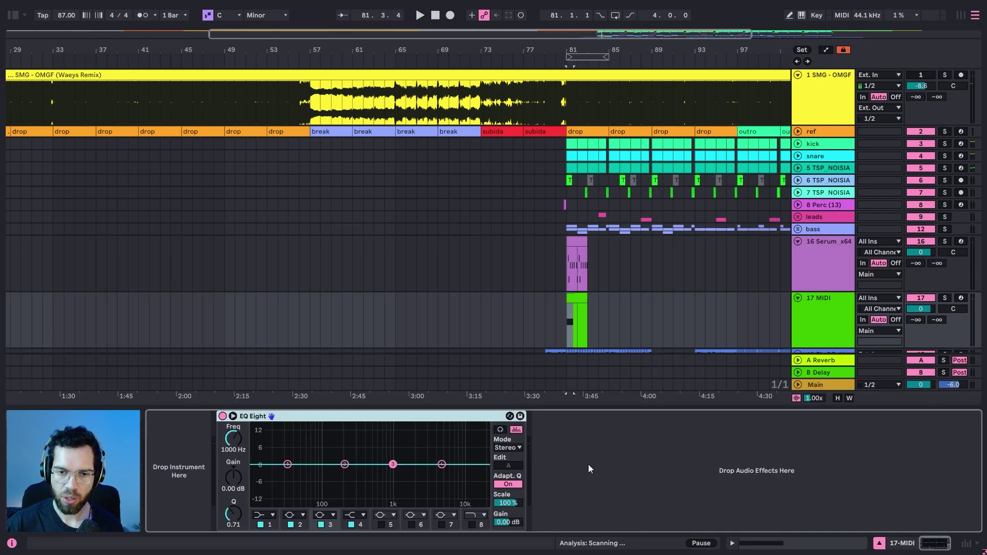
click(822, 278)
click(195, 415)
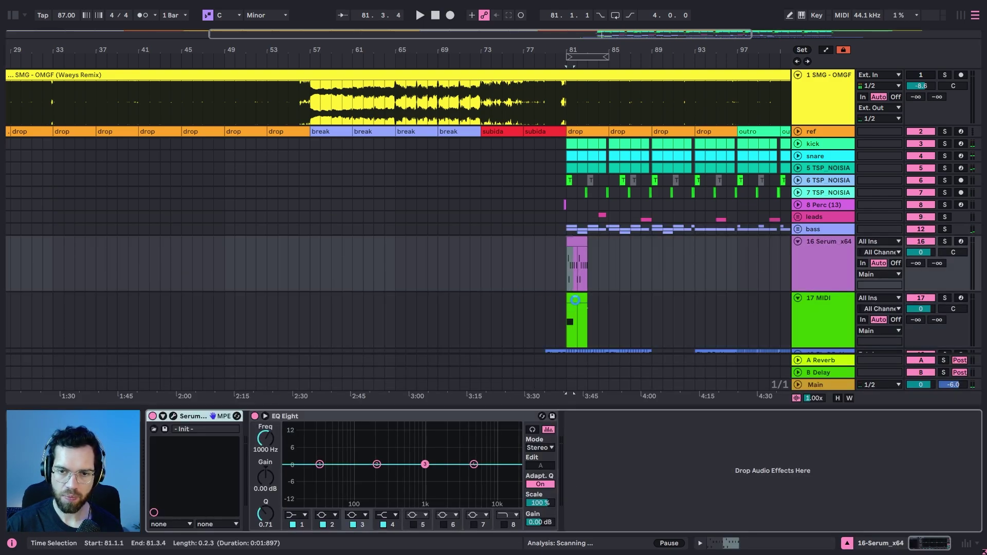
drag(575, 300, 576, 300)
Reset Serum on track 17 to its initial preset and solo the track
click(174, 416)
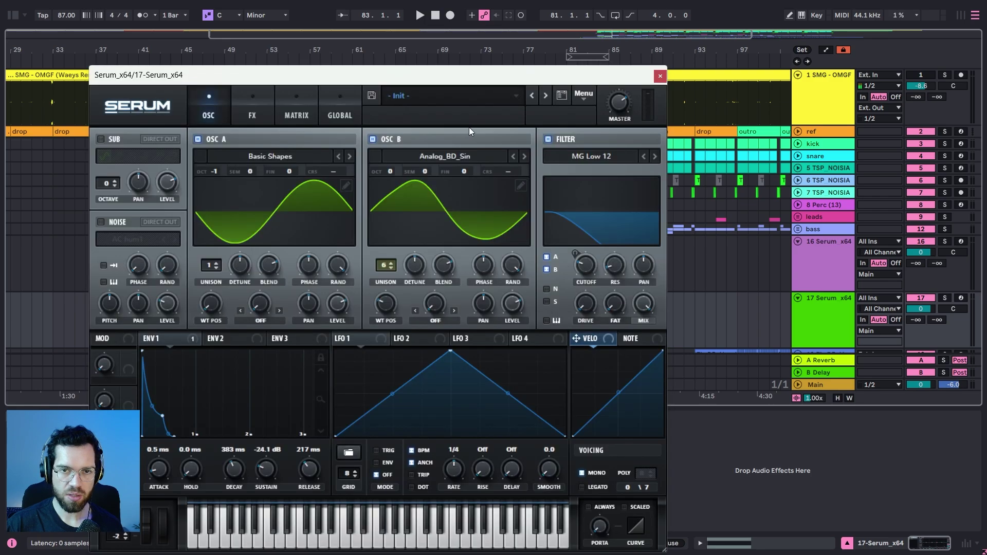
click(586, 101)
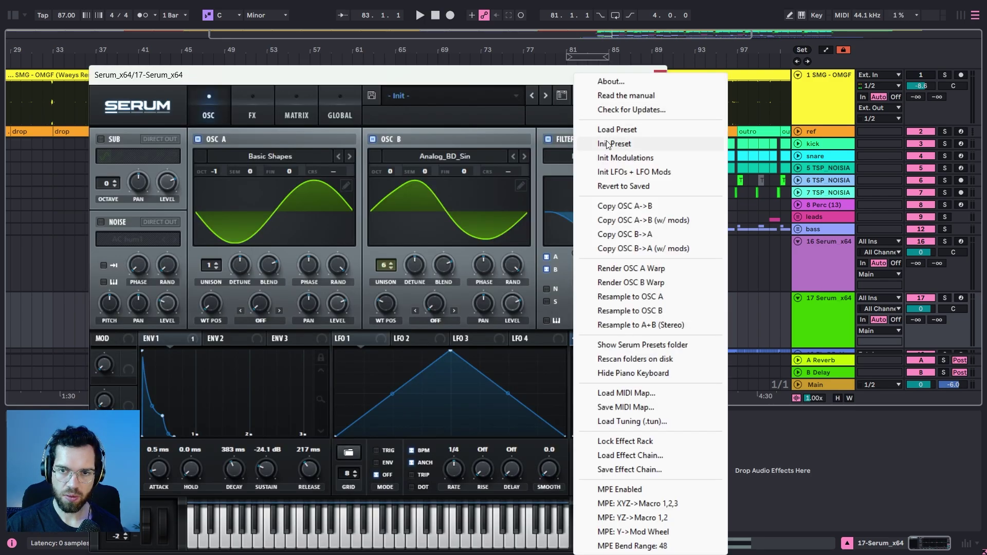
click(606, 140)
click(946, 297)
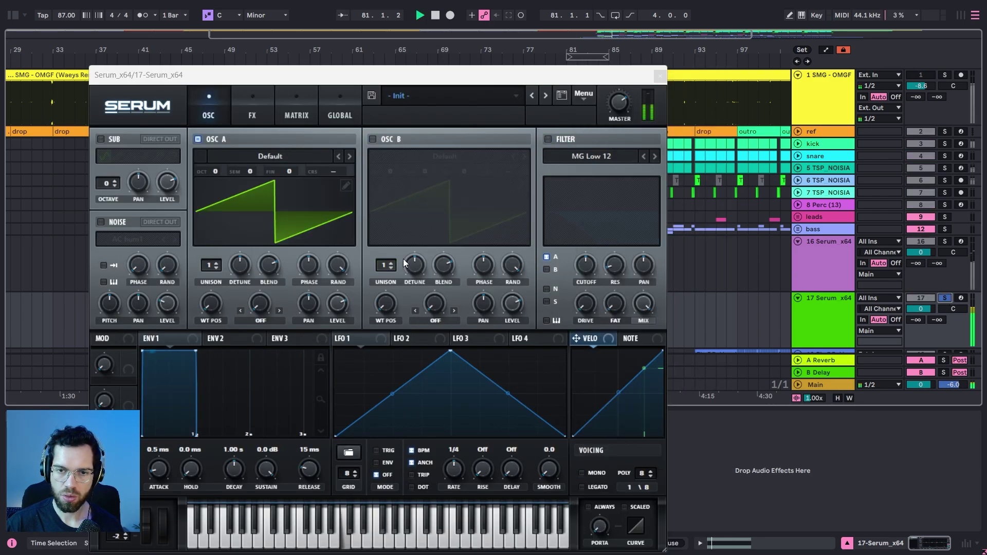
Lower oscillator A to -2 octaves, enable the MG Low 12 filter and reduce its cutoff
drag(224, 198, 224, 217)
key(space)
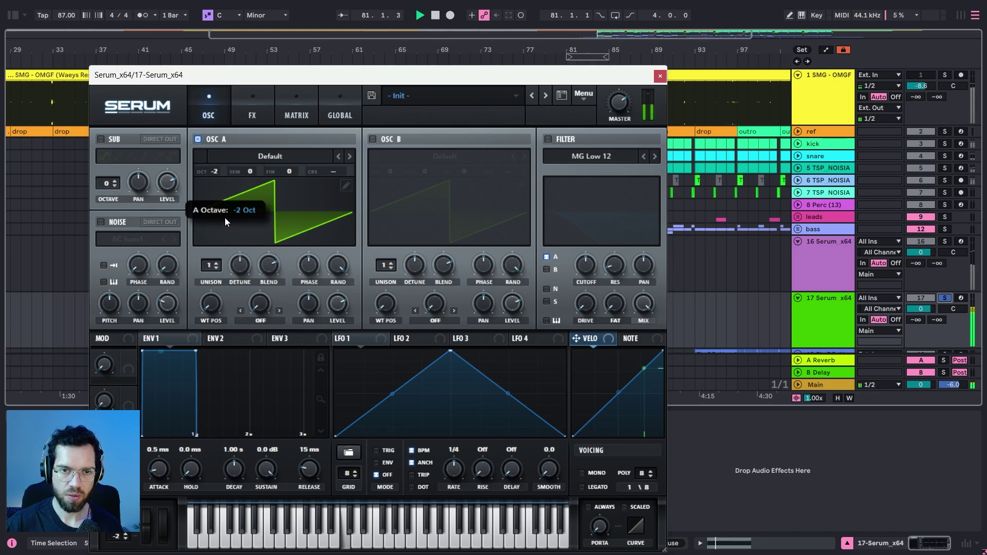
click(549, 139)
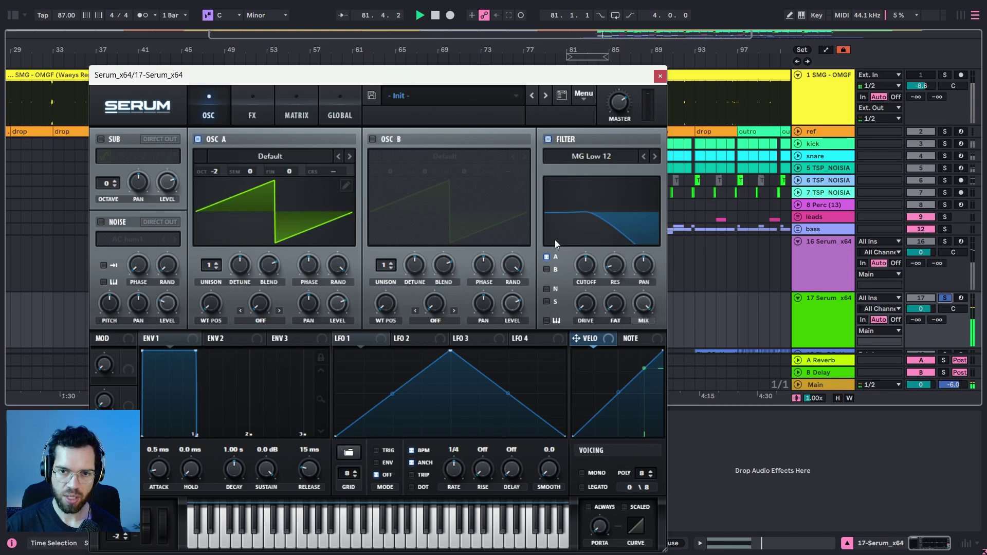
drag(578, 272, 567, 285)
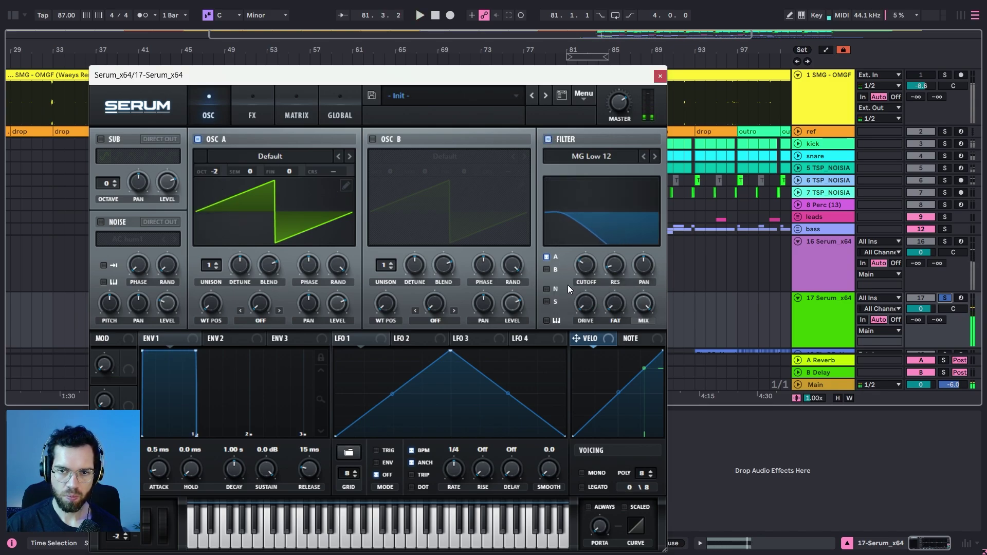
Enable oscillator B with 7 unison voices at -2 octaves
click(374, 139)
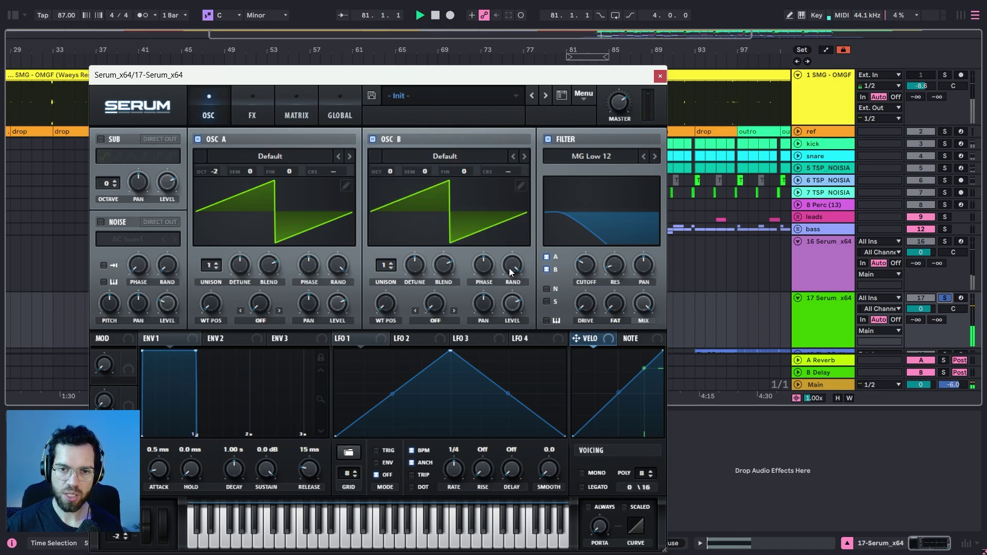
drag(393, 264, 391, 249)
drag(394, 173, 393, 192)
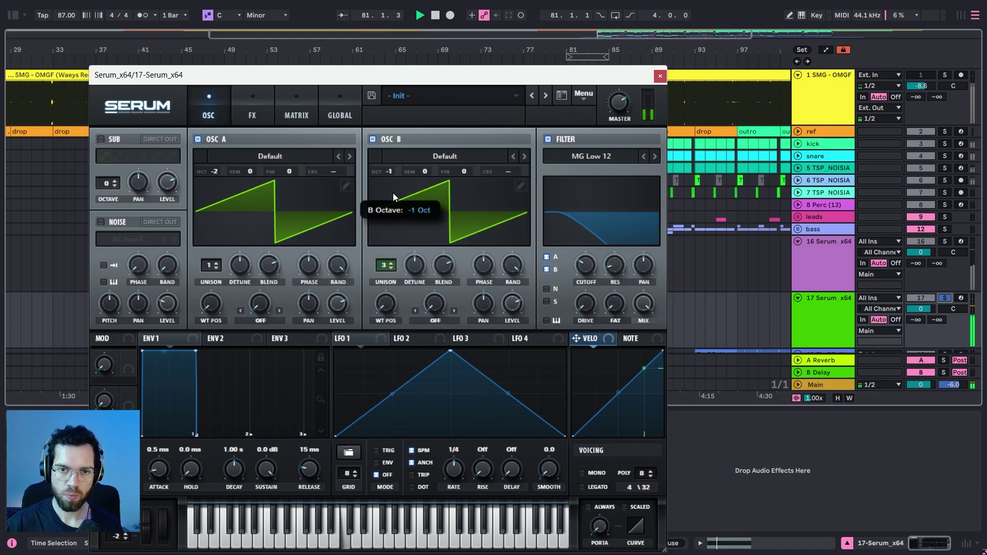
drag(391, 271, 396, 223)
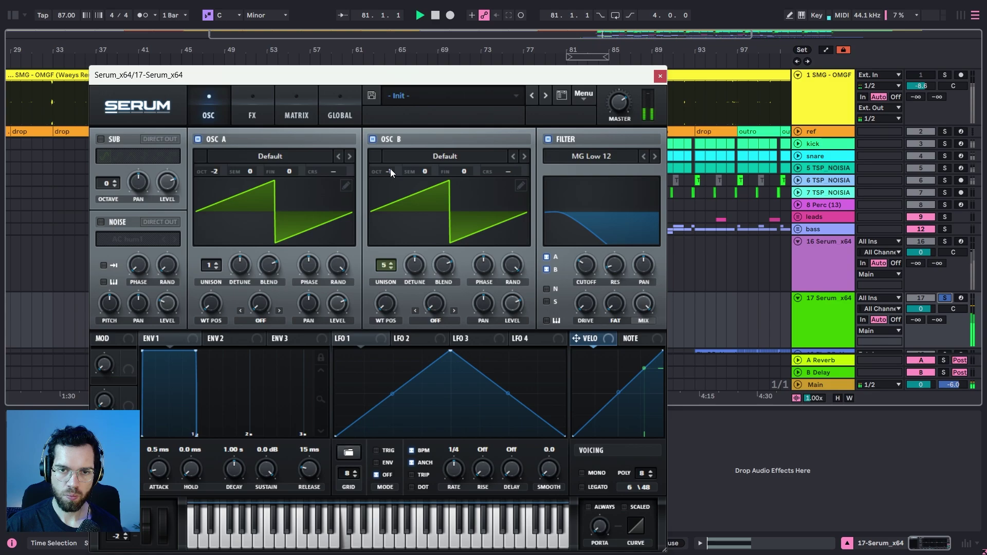
drag(391, 169, 393, 189)
drag(383, 267, 387, 251)
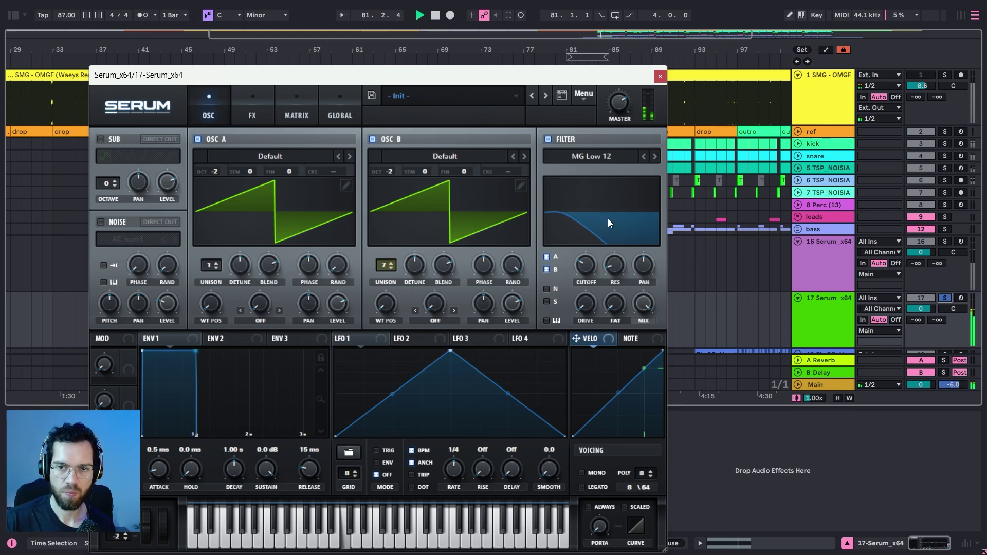
Lower envelope 1's sustain to about -5.9 dB and switch the voicing to mono
drag(196, 356, 196, 375)
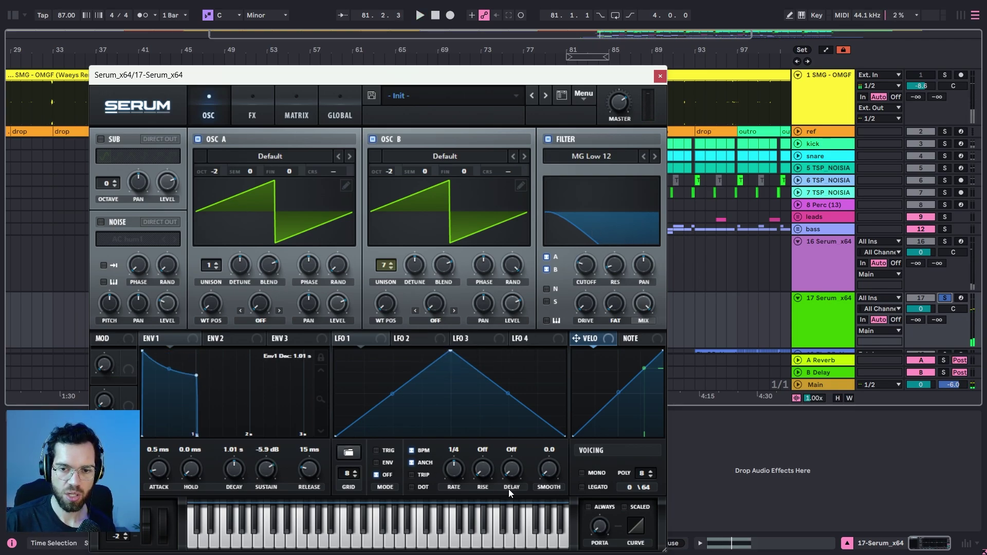
click(582, 473)
key(space)
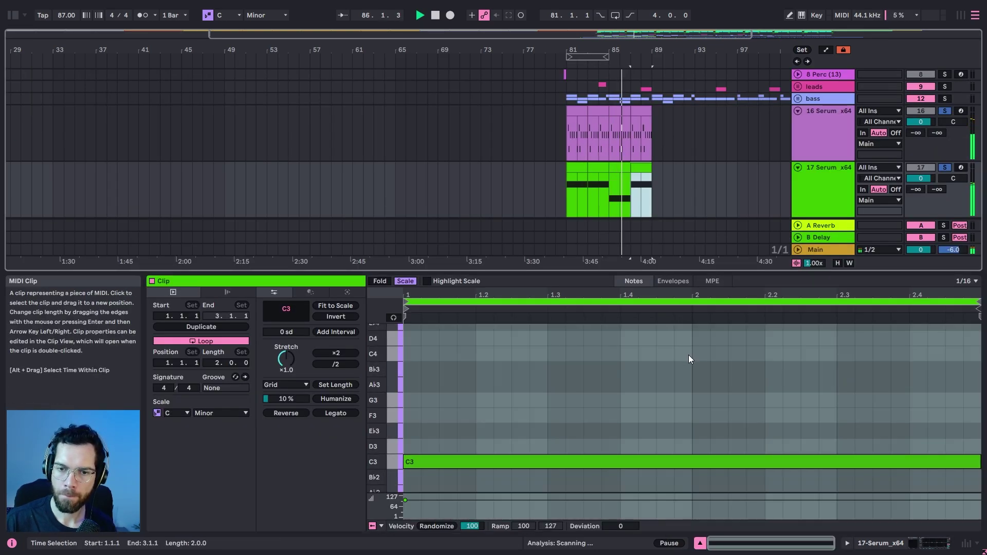
Transpose the C3 note in track 17's last clip, at bar 87, down to A♭2
click(617, 461)
key(Down)
key(Down)
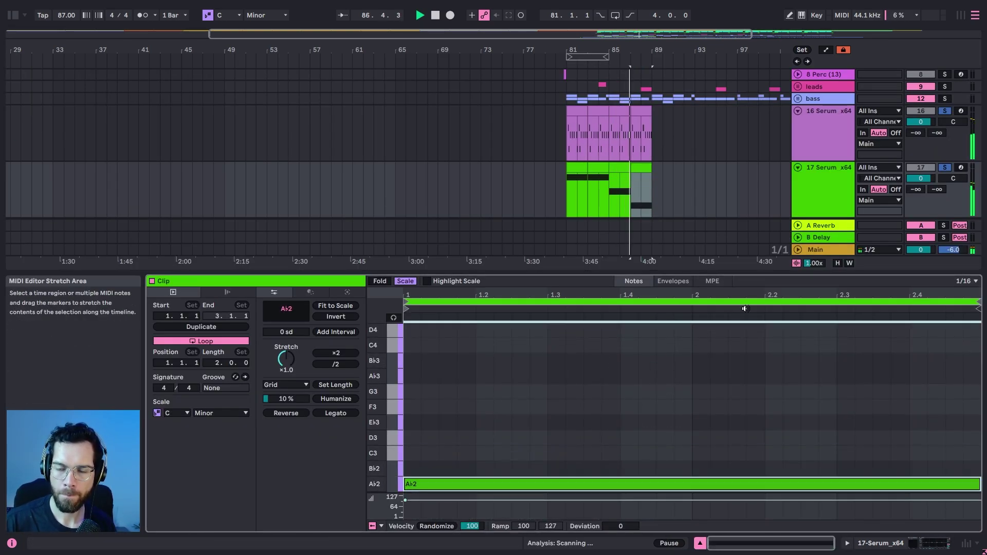
Copy the eight bars of Serum clips on tracks 16 and 17 from bar 81 to the break at bar 57 and play them
click(636, 168)
click(595, 169)
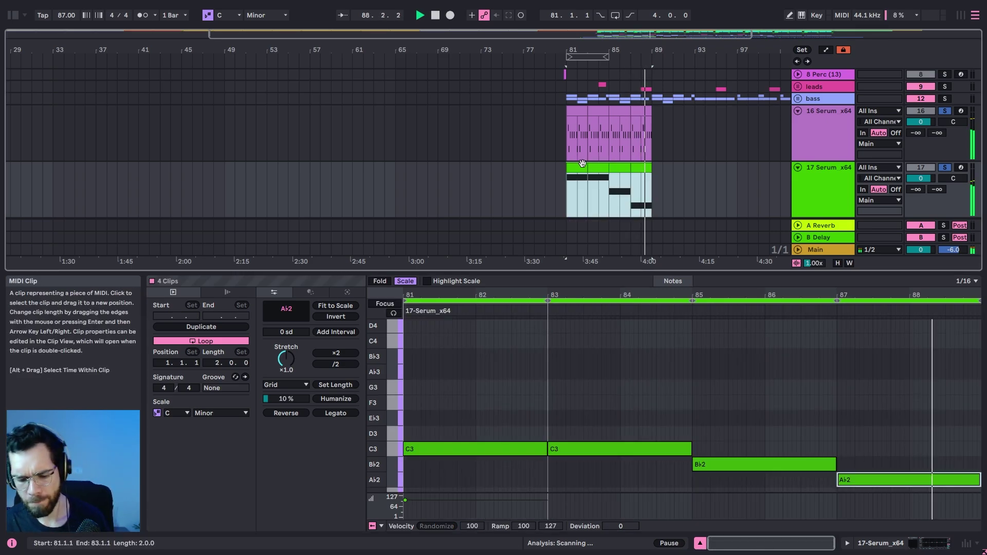
click(700, 544)
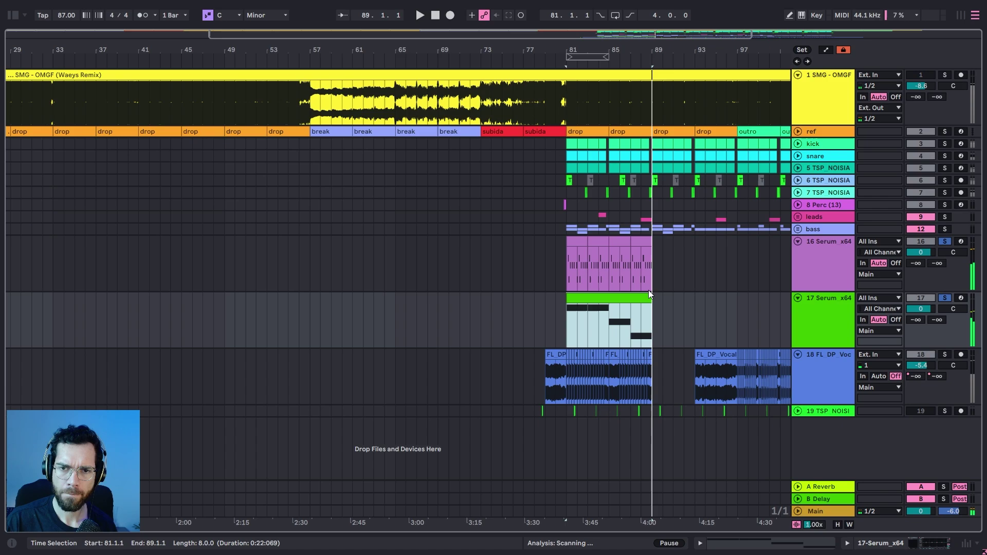
drag(575, 244, 318, 244)
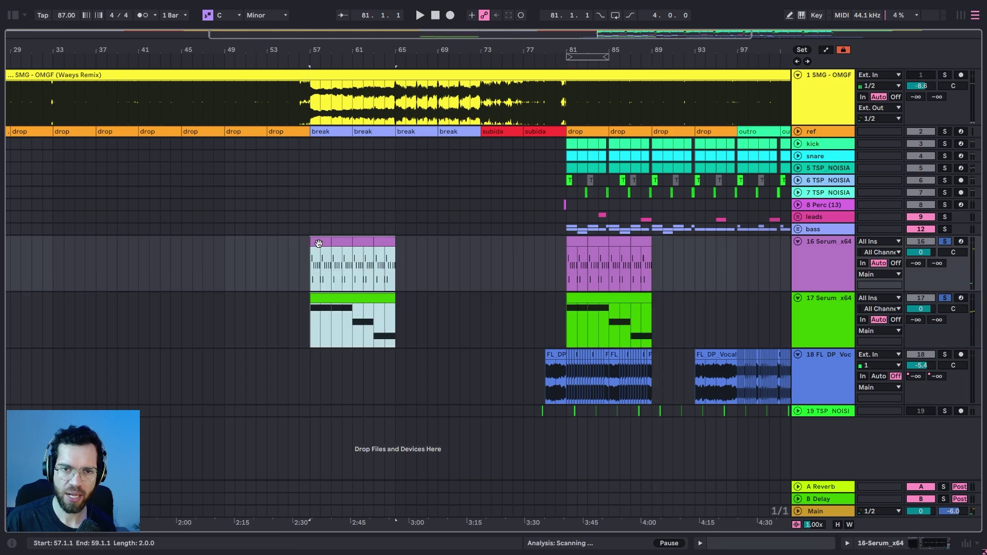
key(space)
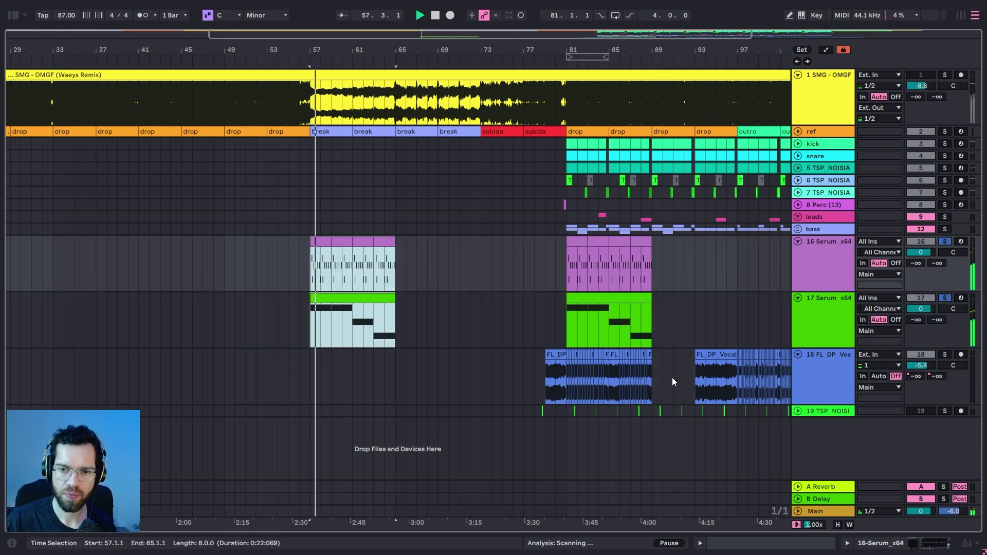
Copy the two-bar vocal clip from bar 79 to bar 57 on track 18 and insert a new audio track below it
drag(550, 353, 316, 358)
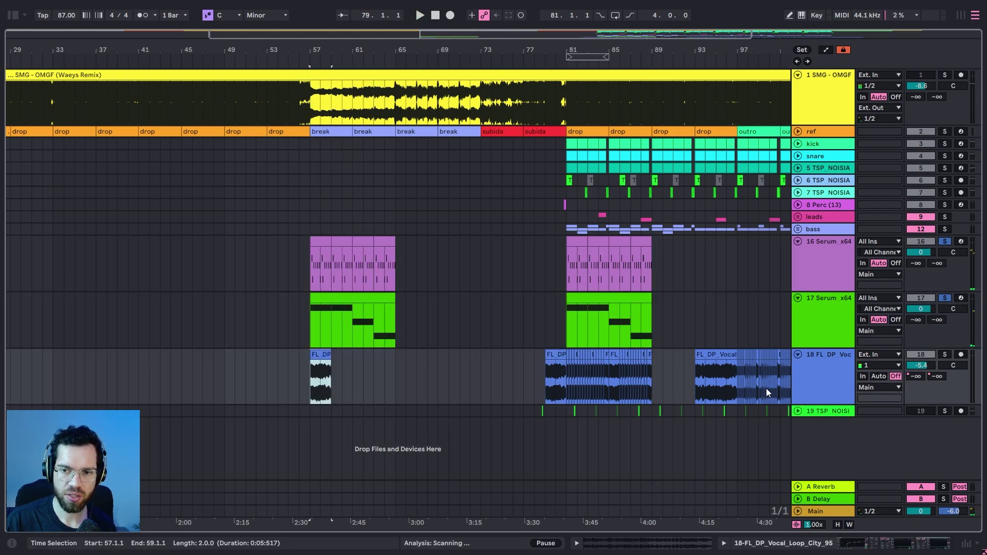
click(812, 368)
key(ctrl+t)
Split the copied vocal clip at 57.2 and delete the part after the split
drag(295, 50, 147, 169)
click(359, 372)
key(ctrl+e)
click(375, 354)
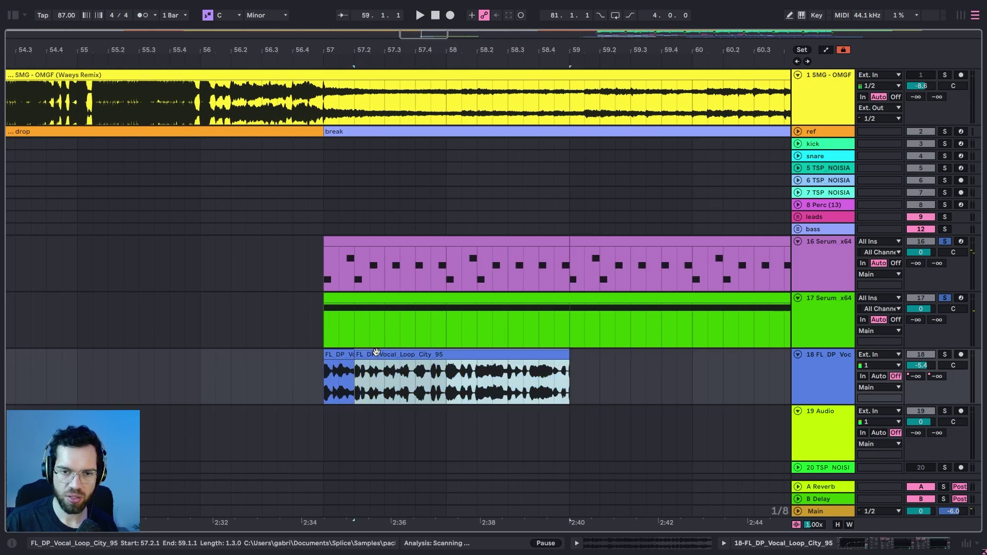
key(Delete)
Move the short vocal clip to track 19, turn off the Serum solos and extend the clip's end to 57.2.3
mouse_move(342, 355)
mouse_down()
mouse_move(345, 397)
mouse_move(334, 413)
mouse_up()
click(308, 376)
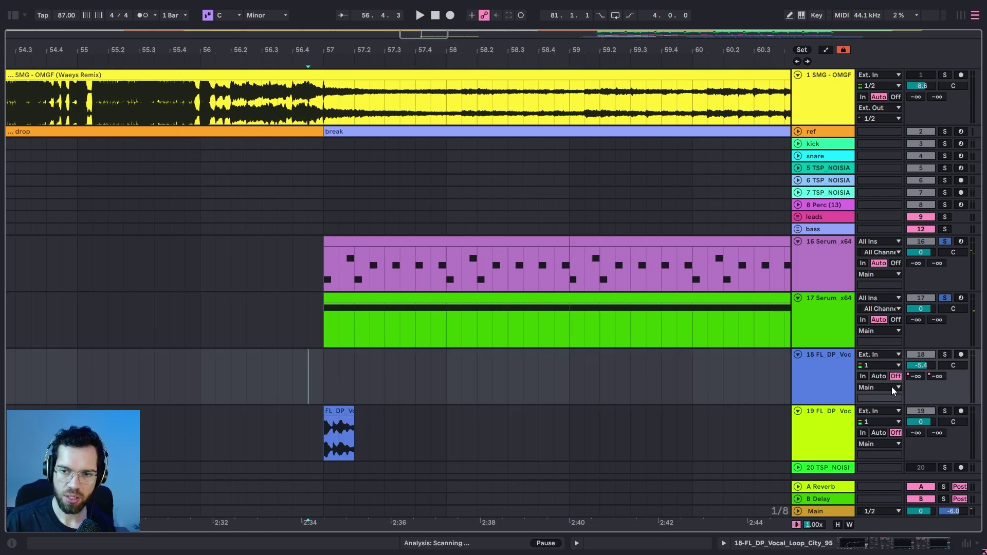
click(945, 298)
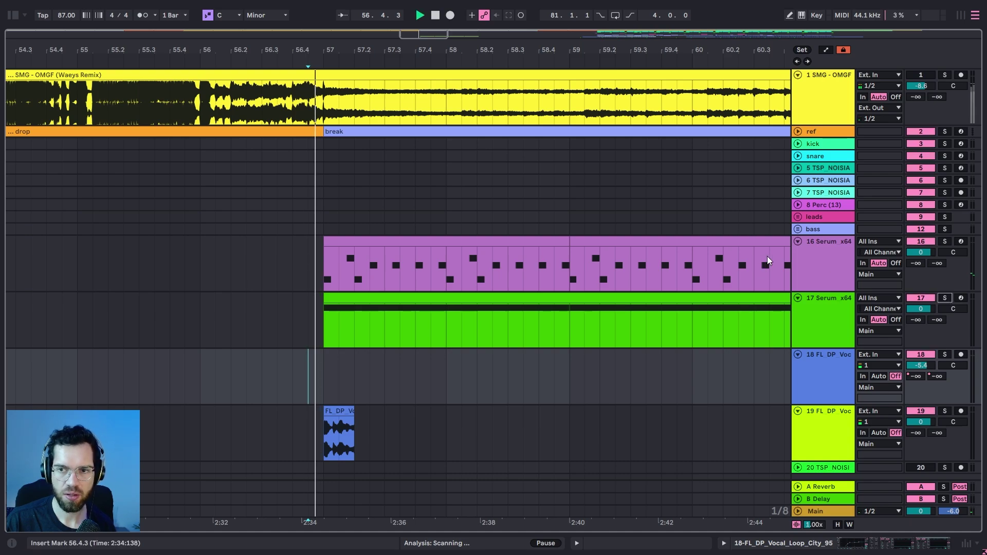
drag(353, 412, 370, 412)
key(space)
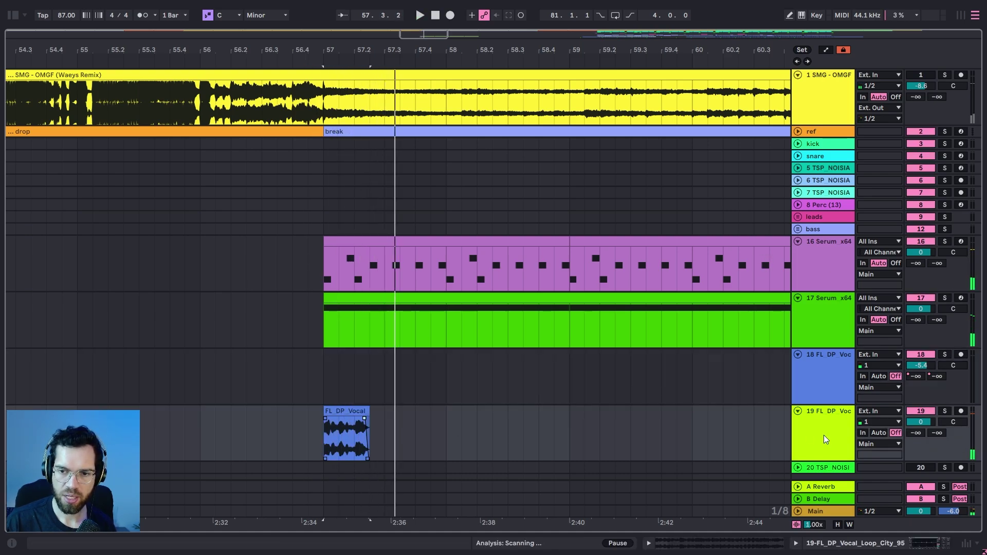
Open track 19's device chain, clear the browser search and show the Audio Effects category
double_click(824, 435)
click(12, 16)
click(97, 36)
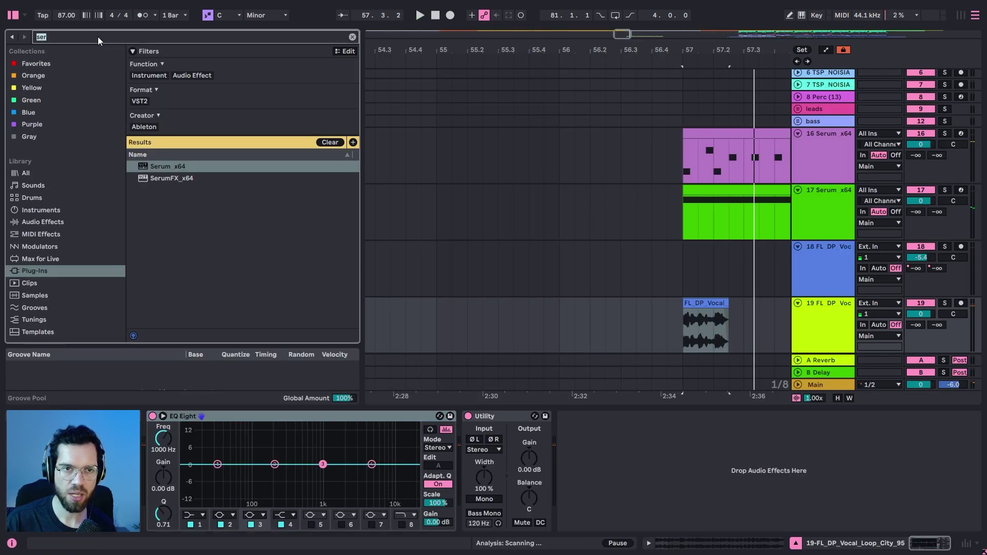
key(BackSpace)
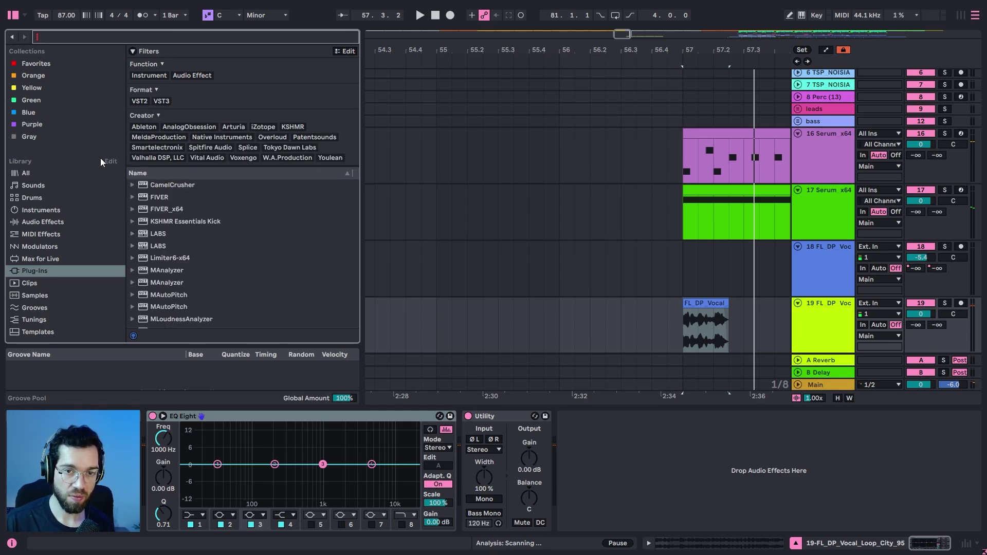
click(54, 223)
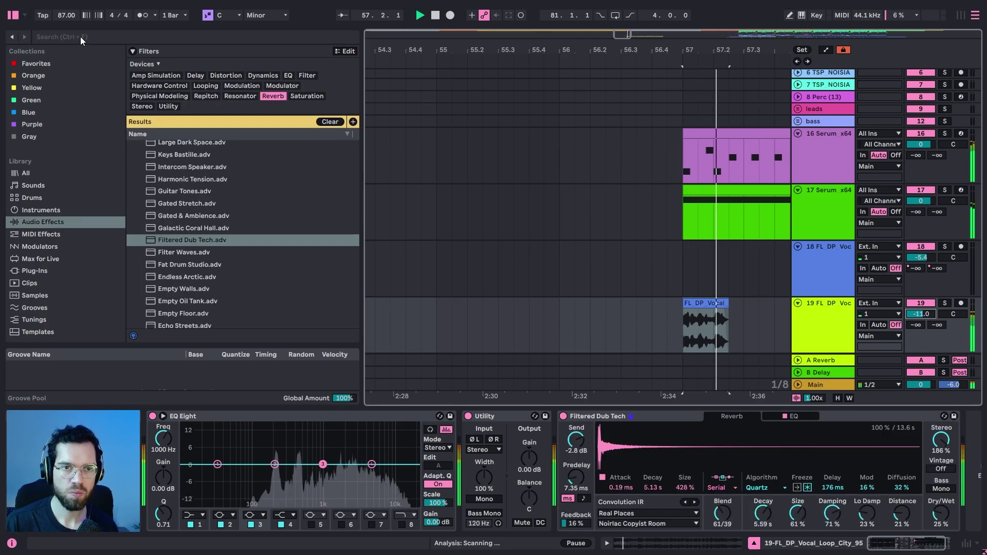
Search the reverb presets for "ec", add Echo Flex to track 19 and set its dry/wet to 63%
click(80, 36)
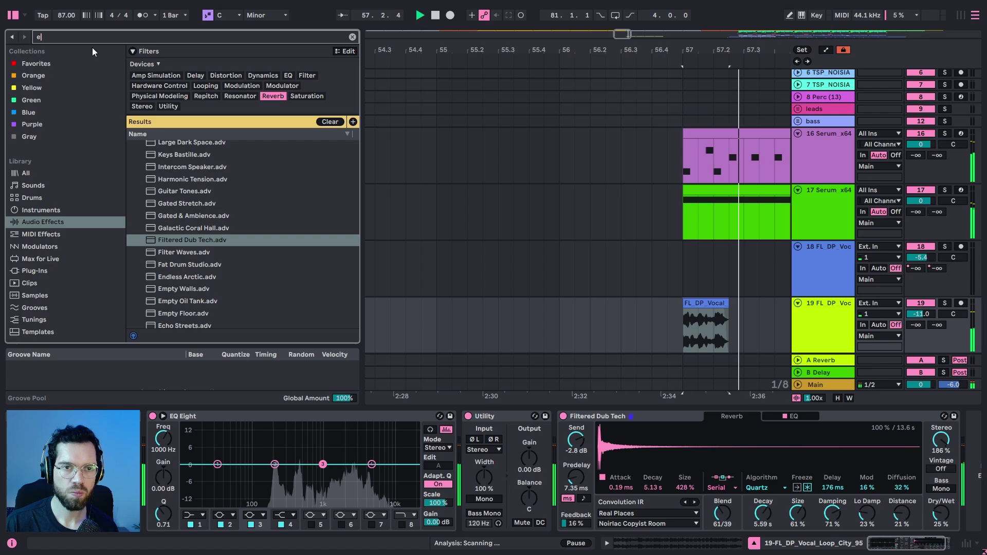
text(ec)
double_click(174, 149)
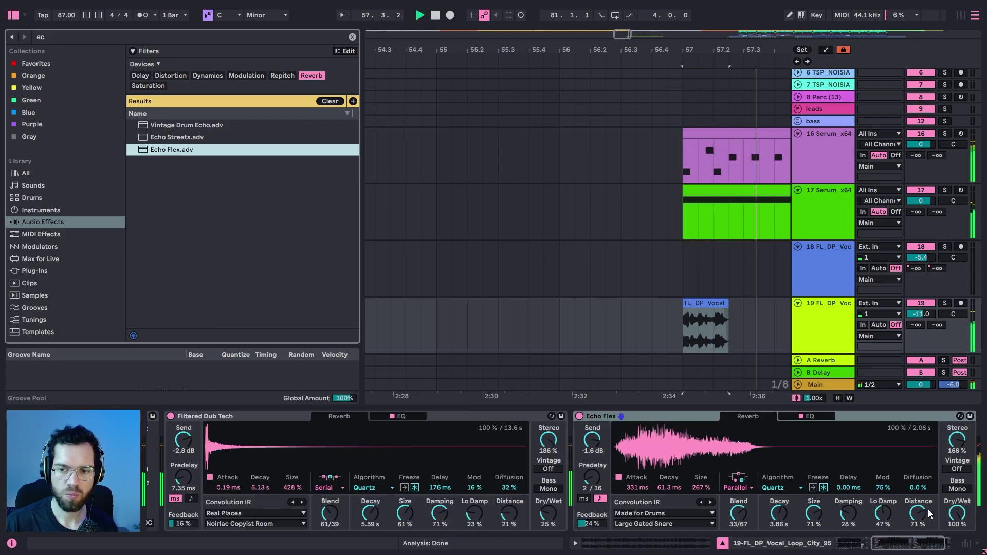
drag(950, 516, 950, 534)
Add the Echo Streets preset to track 19 at 21% dry/wet and set Echo Flex's dry/wet to 13%
double_click(188, 138)
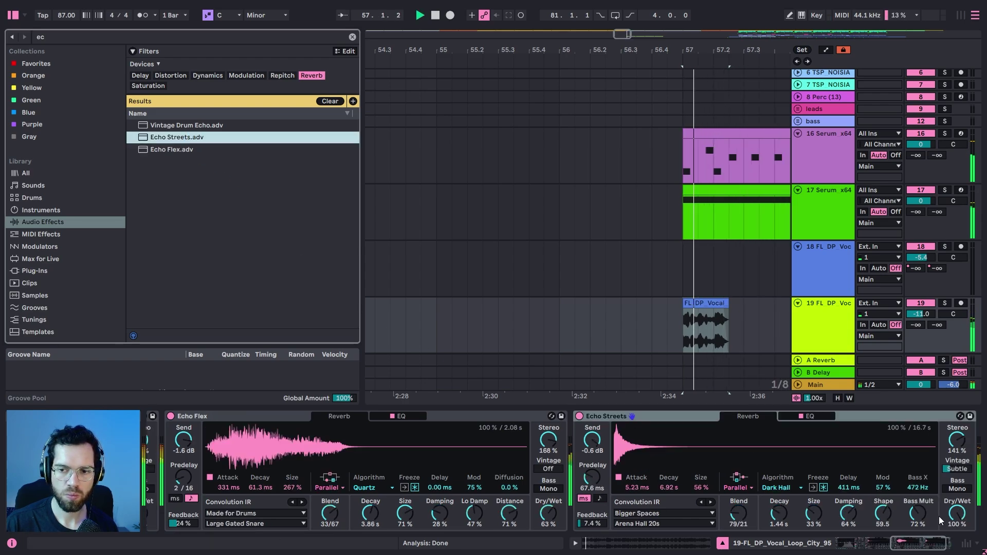
drag(957, 512, 957, 535)
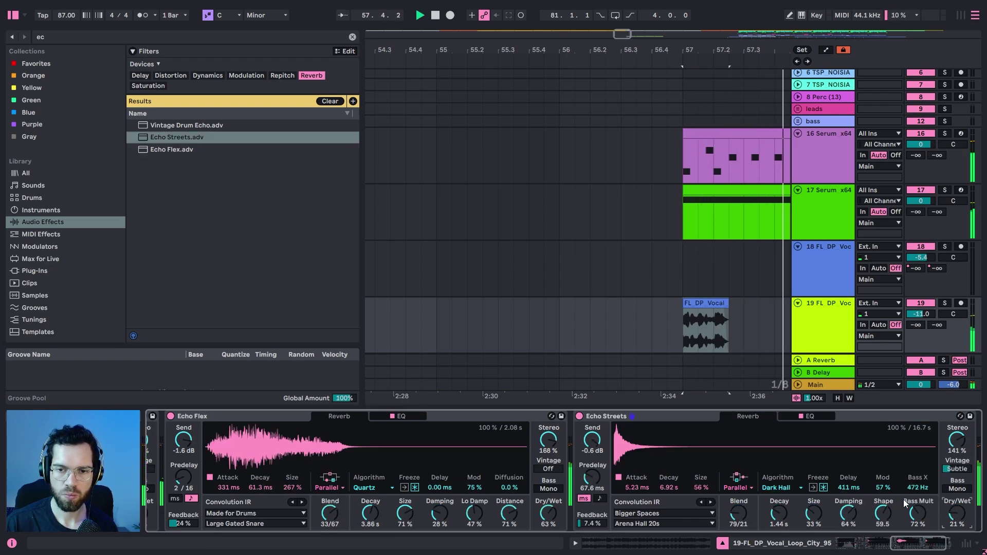
click(14, 15)
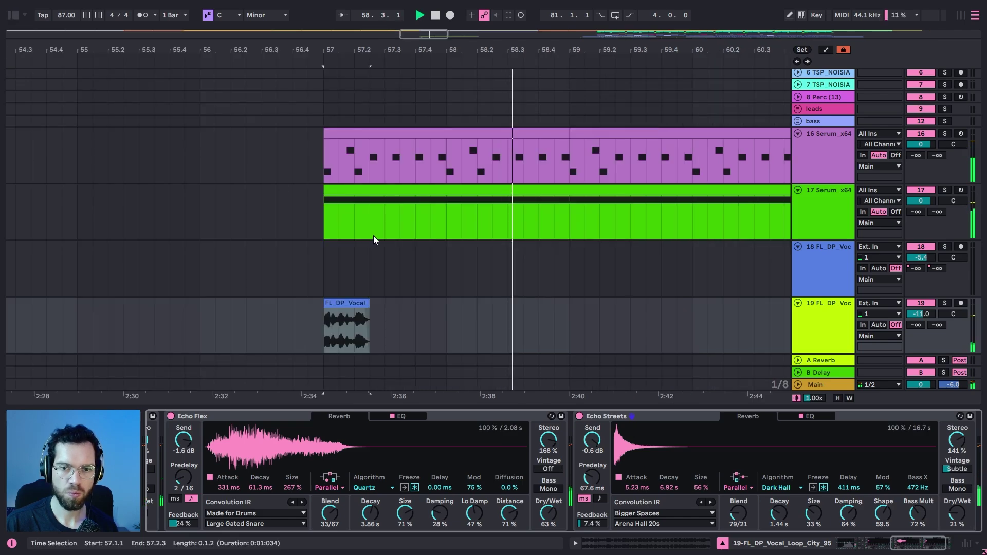
click(307, 304)
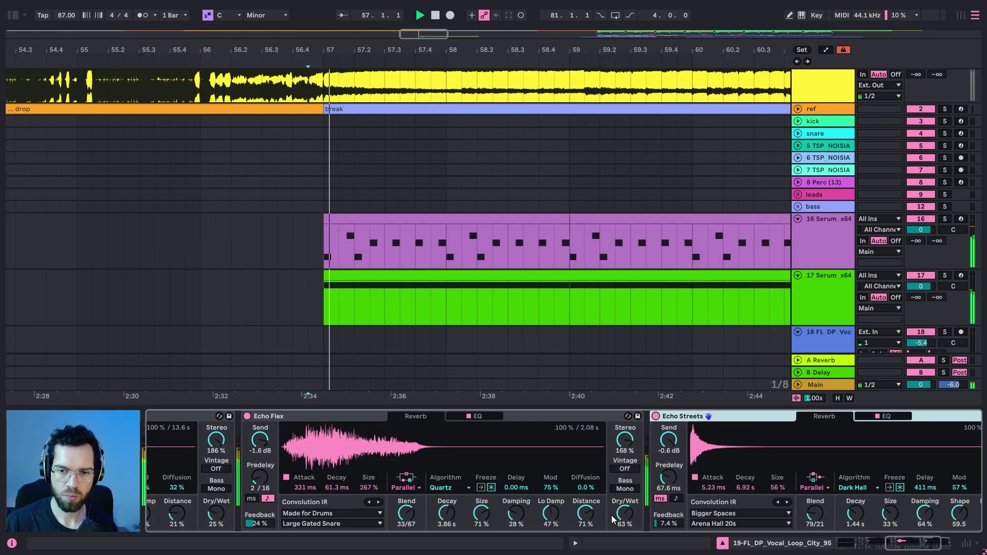
drag(623, 514, 623, 538)
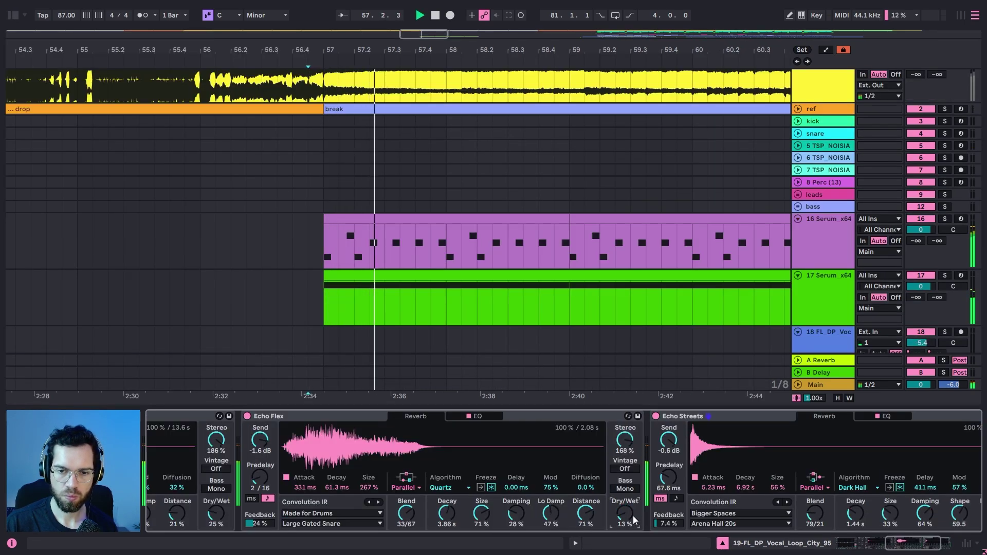
Reopen the browser and remove the Reverb filter from the audio effects results
click(13, 15)
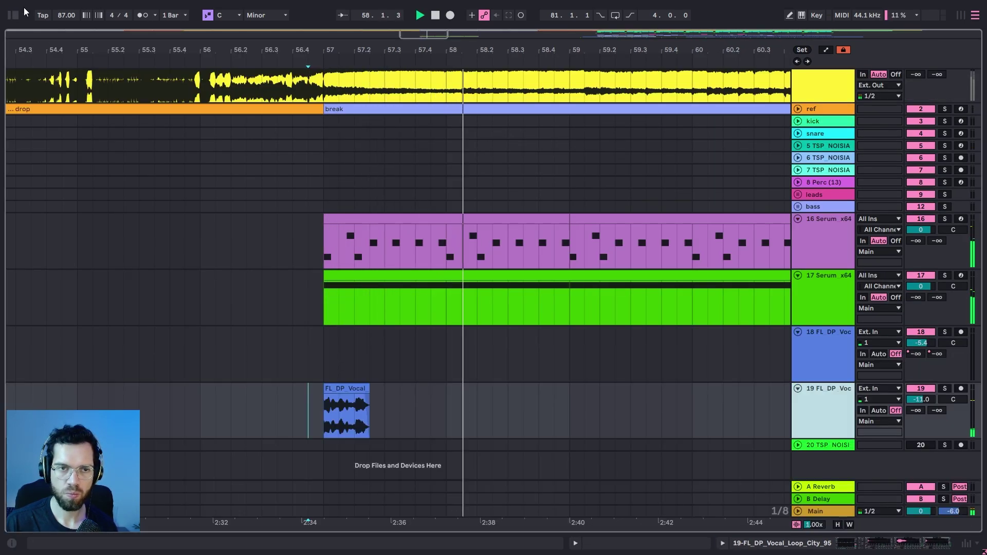
click(13, 15)
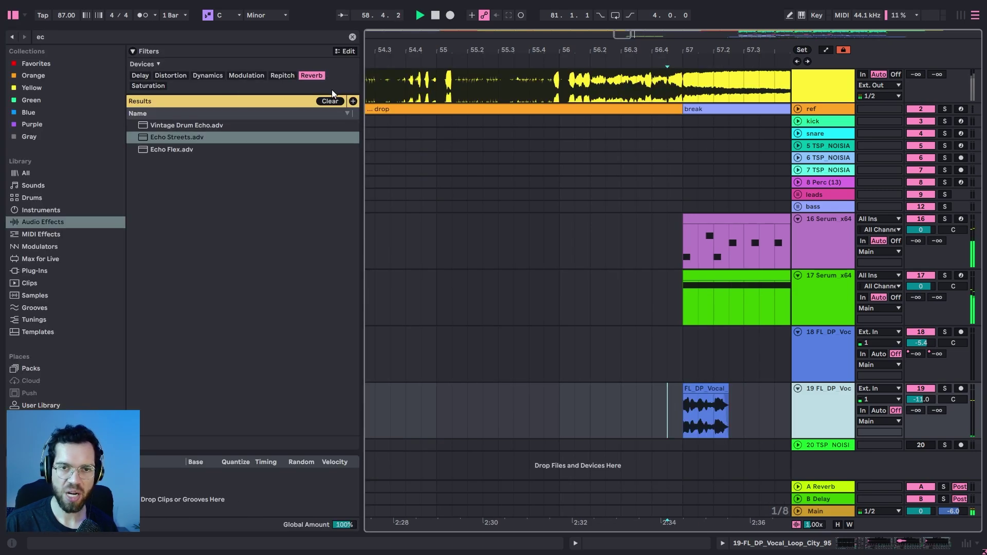
click(313, 76)
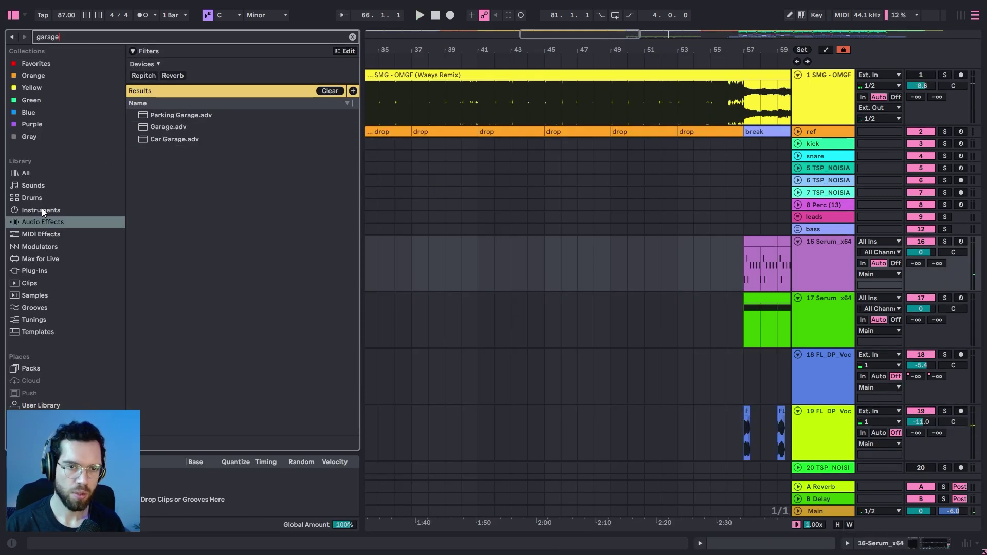
Find the Hats and Snare UK Garage 127 bpm loop among the garage drums, place it on a new track at bar 57 and play it
click(42, 199)
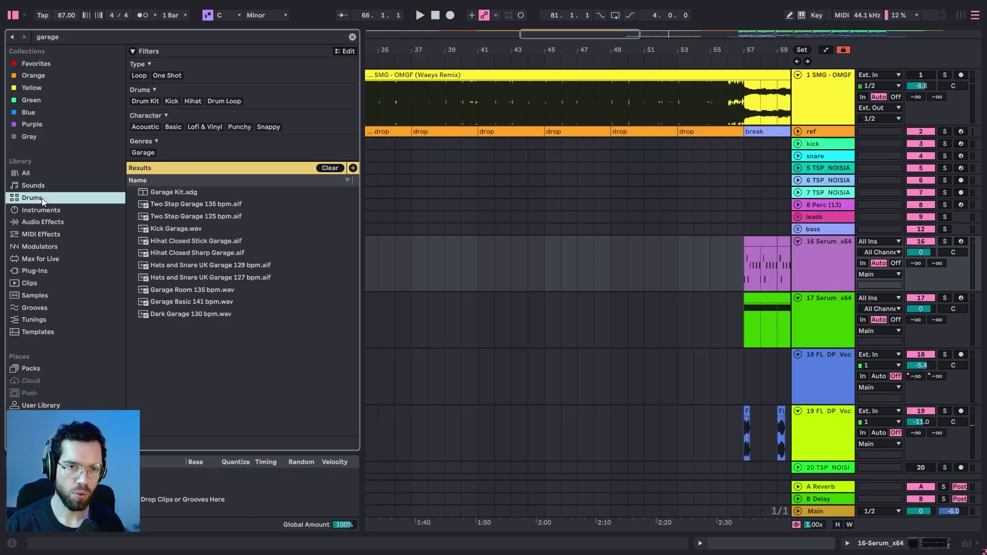
click(169, 189)
click(178, 205)
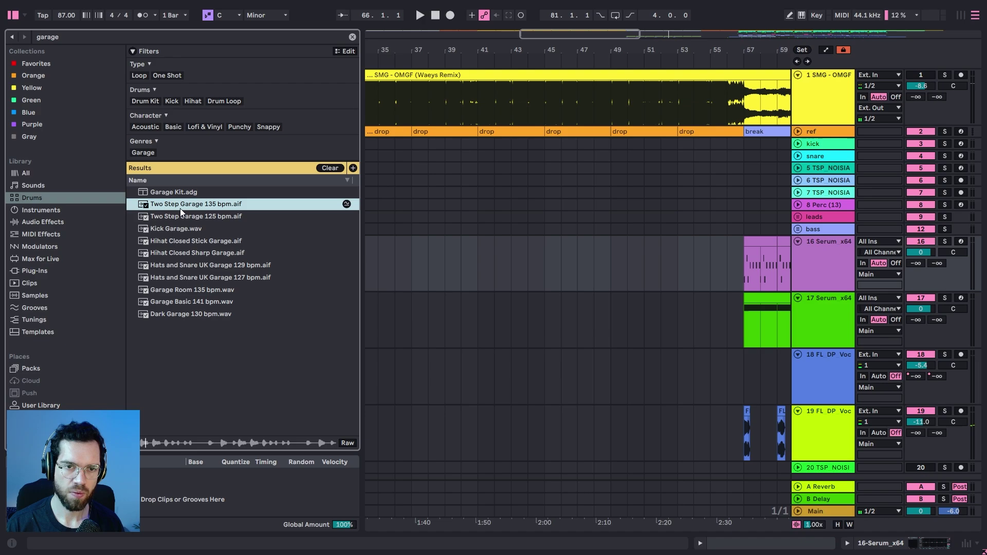
drag(206, 277, 743, 301)
key(space)
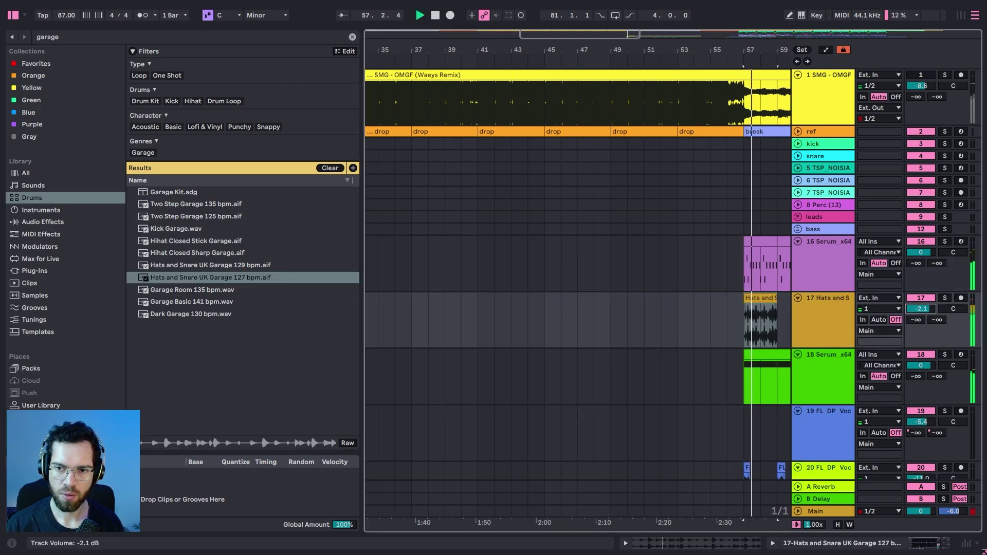
Halve the Hats and Snare loop's clip tempo to 63.50 BPM and lower its track volume to -14.3 dB
double_click(767, 299)
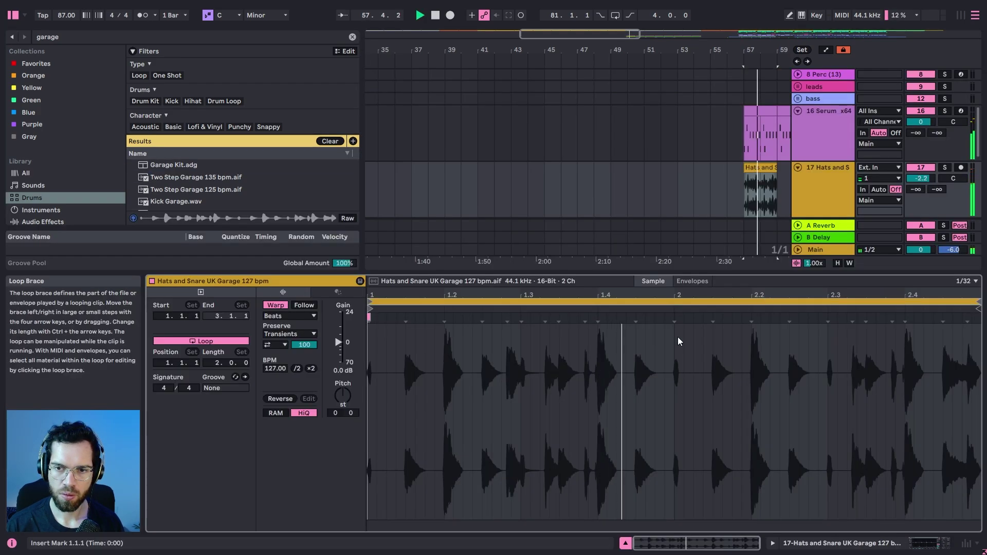
click(297, 368)
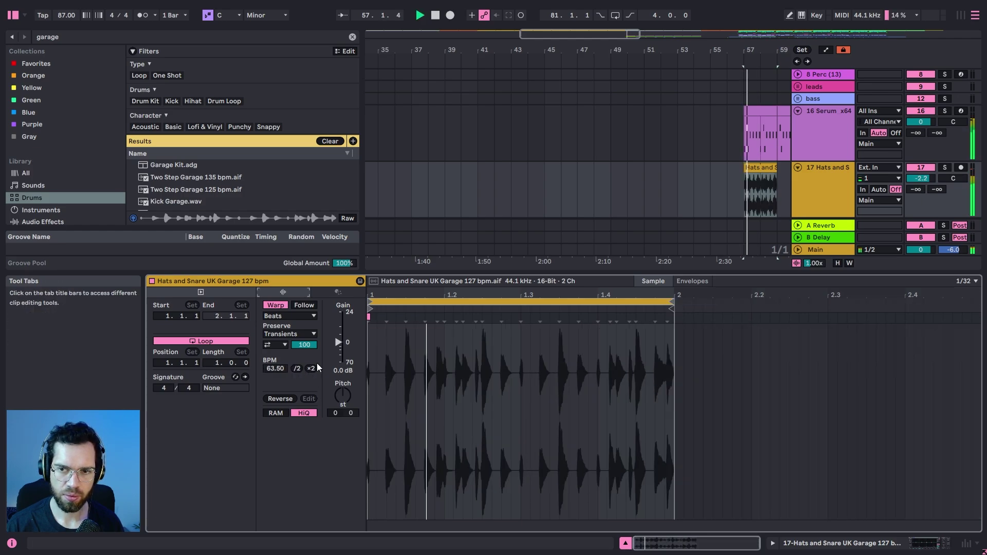
click(625, 543)
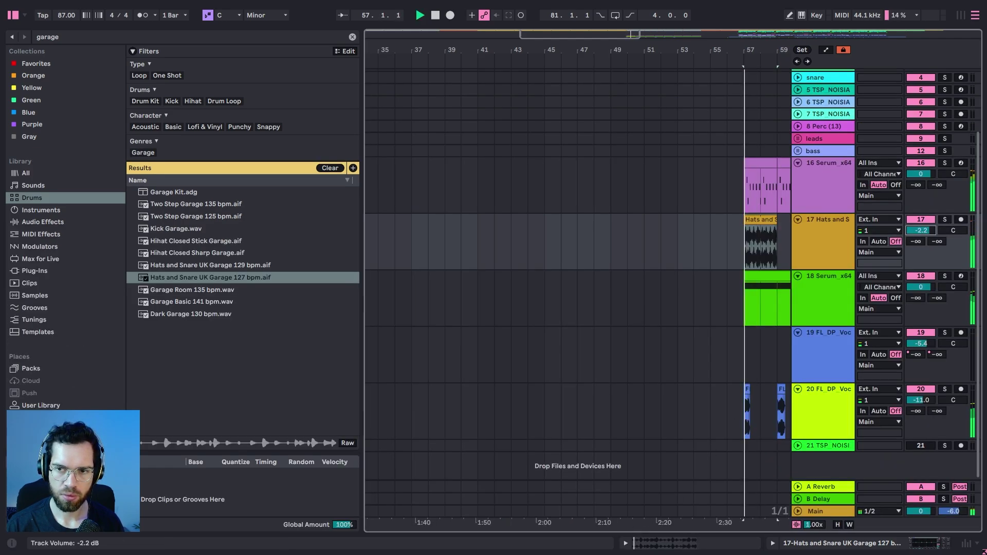
drag(921, 231, 921, 247)
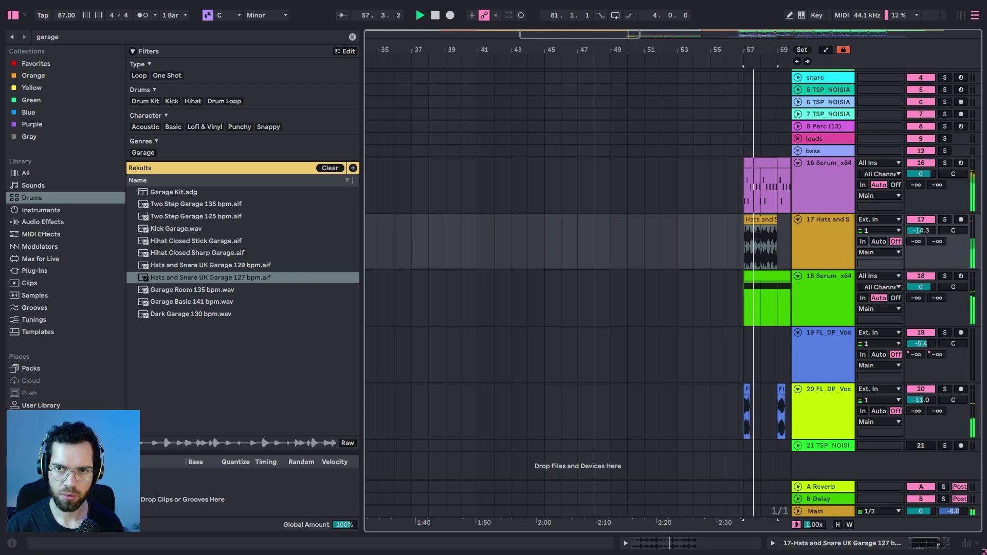
Insert a MIDI track below the Hats and Snare loop and load Garage Kit.adg onto it
drag(752, 50, 591, 149)
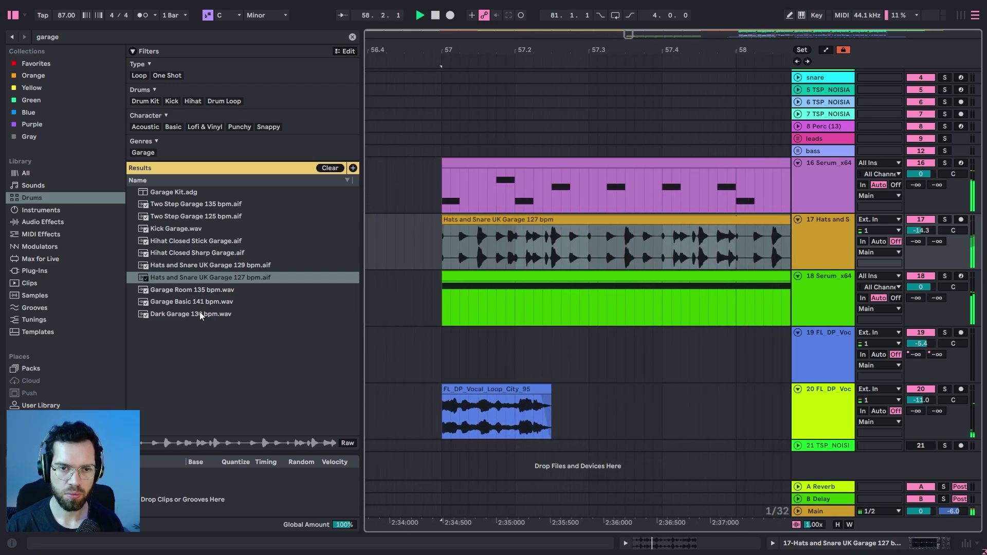
key(ctrl+shift+t)
double_click(810, 280)
click(165, 194)
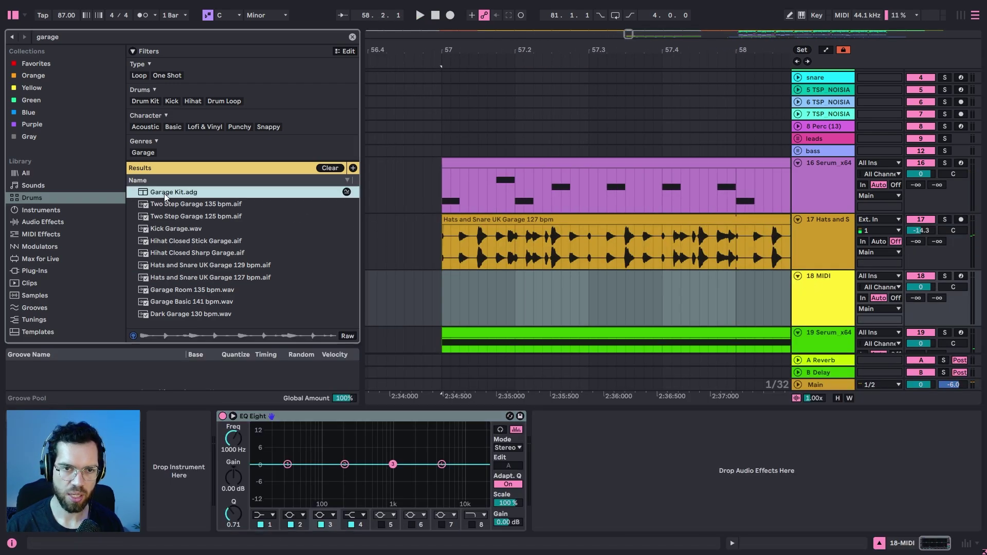
Repeat the one-beat Hihat Closed Stick clips along the Garage Kit track up to bar 59.2
key(ctrl+d)
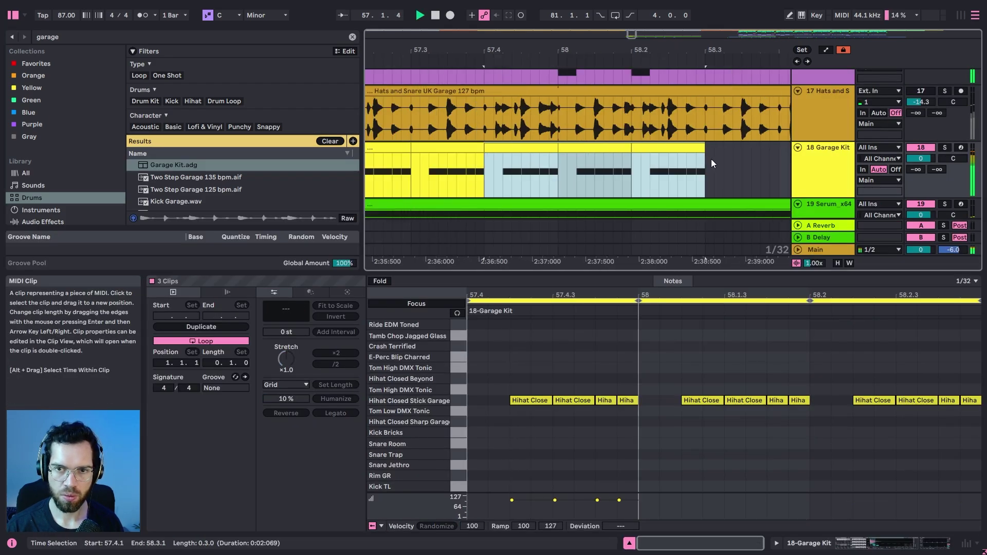
key(ctrl+d)
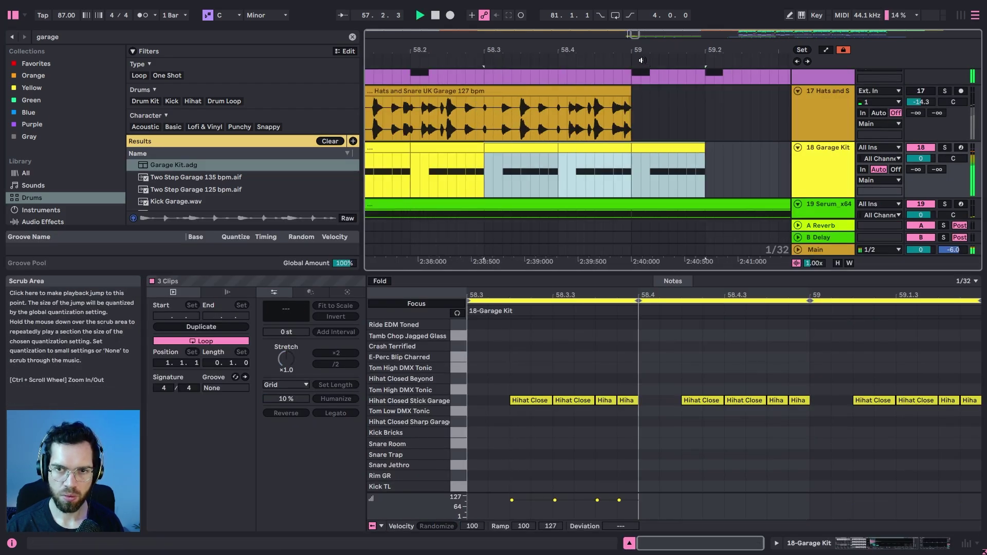
drag(643, 50, 663, 16)
Duplicate the Kick Bricks and Snare Room notes of the first two beats onto beats 3 and 4 of the Garage Kit clip
click(663, 145)
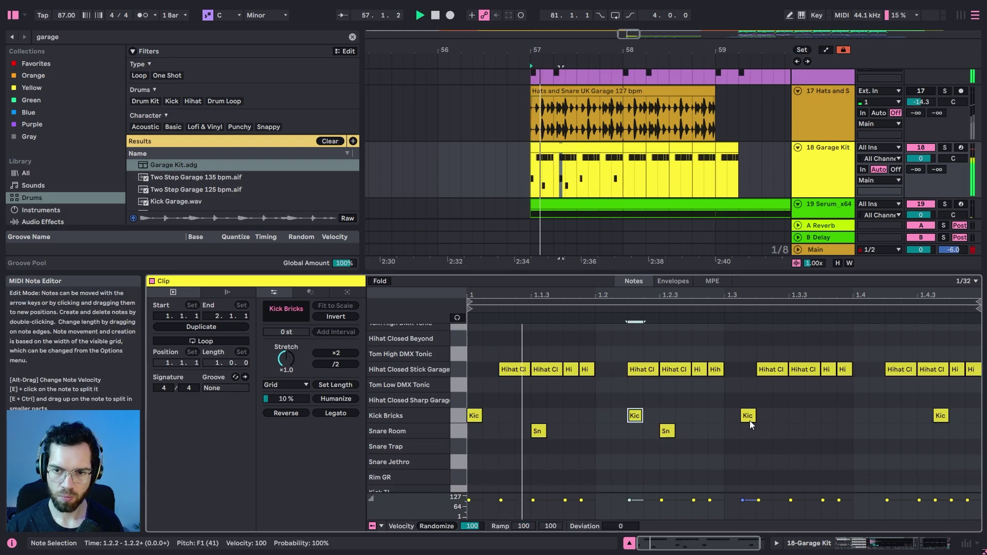
drag(749, 421, 470, 435)
key(ctrl+d)
click(675, 421)
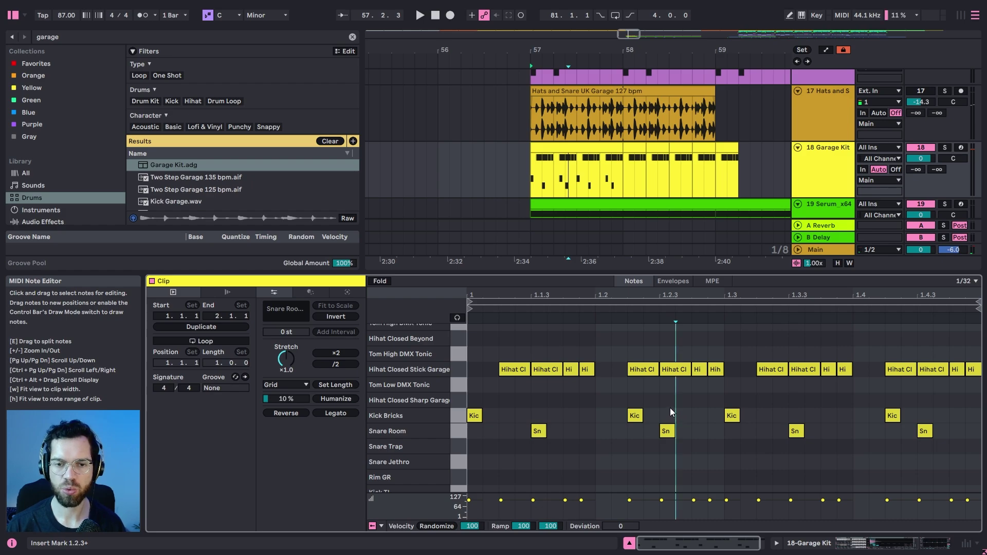
click(693, 433)
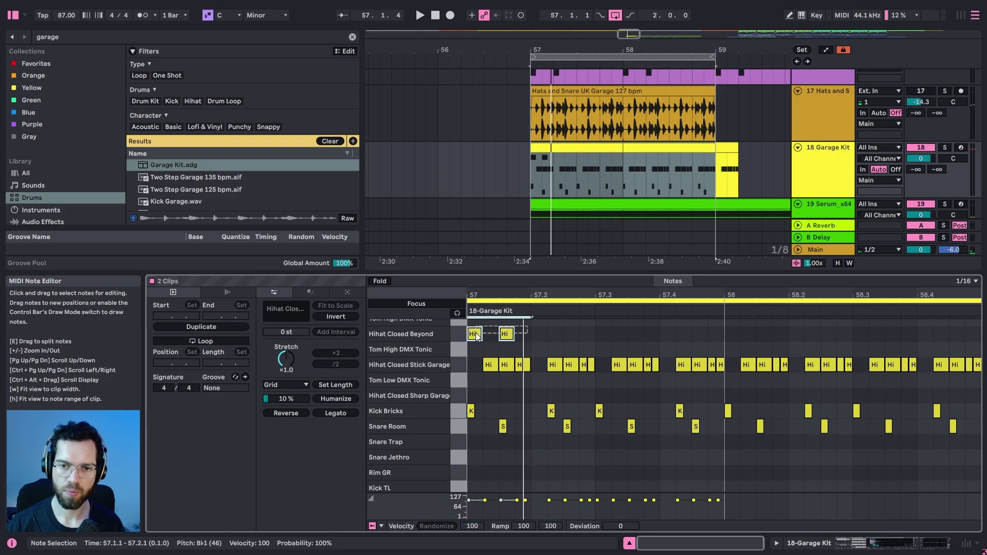
Repeat the pair of Hihat Closed Beyond notes on every half beat through bars 57 and 58 of the Garage Kit pattern
key(ctrl+d)
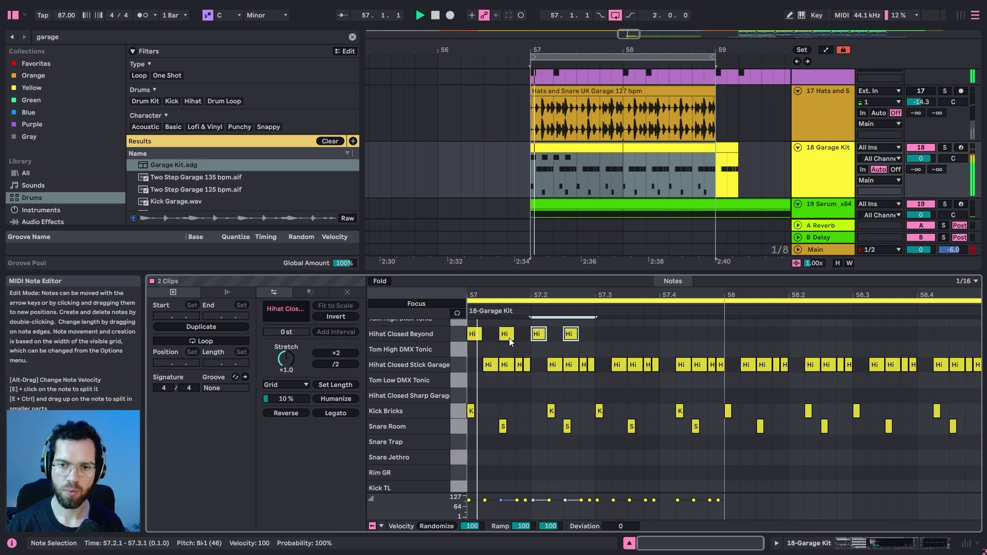
key(space)
key(ctrl+d)
key(ctrl+d)
key(ctrl+d)
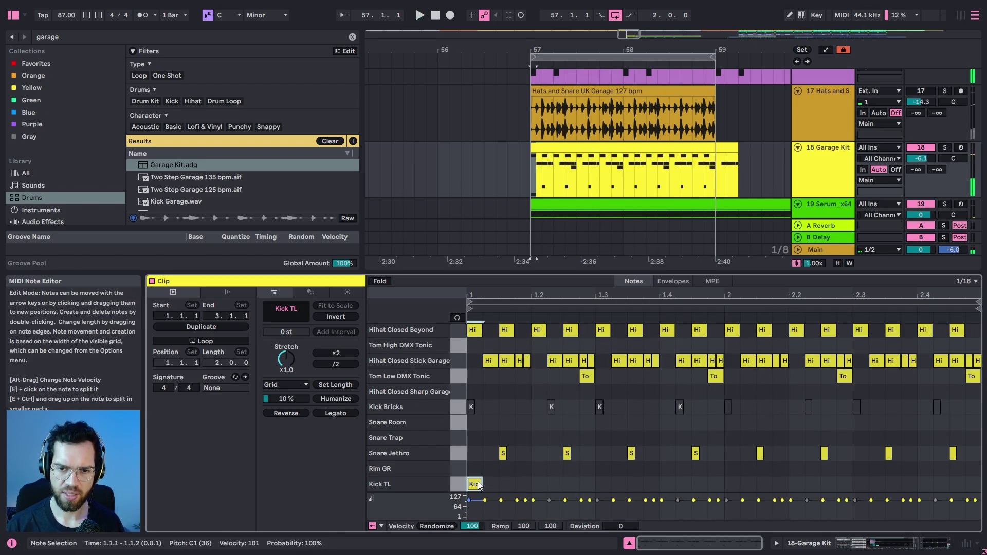
double_click(539, 483)
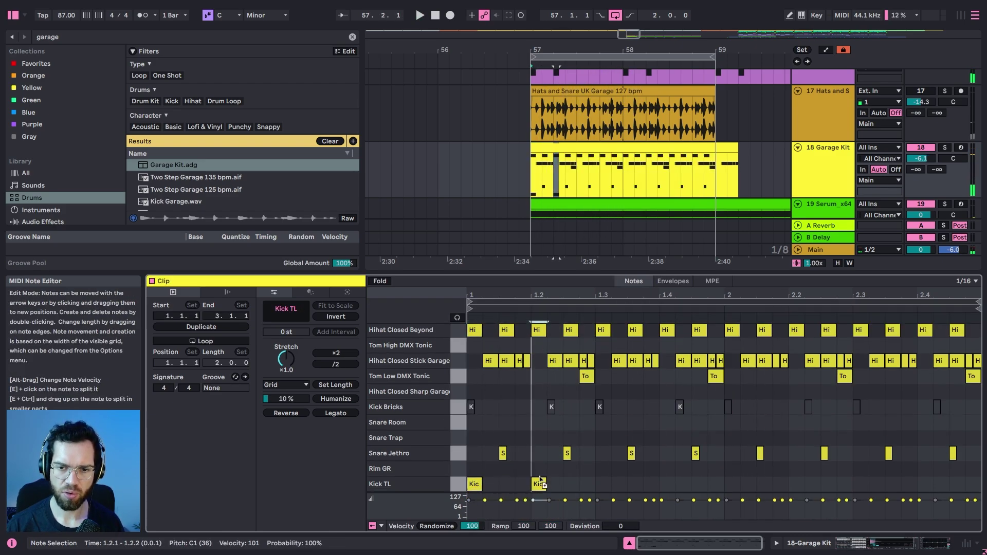
key(Delete)
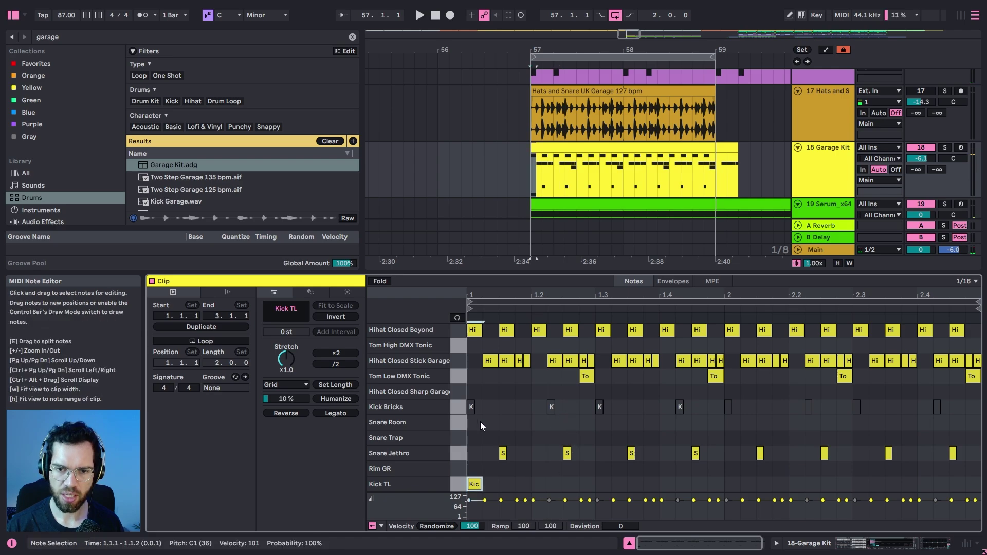
click(458, 408)
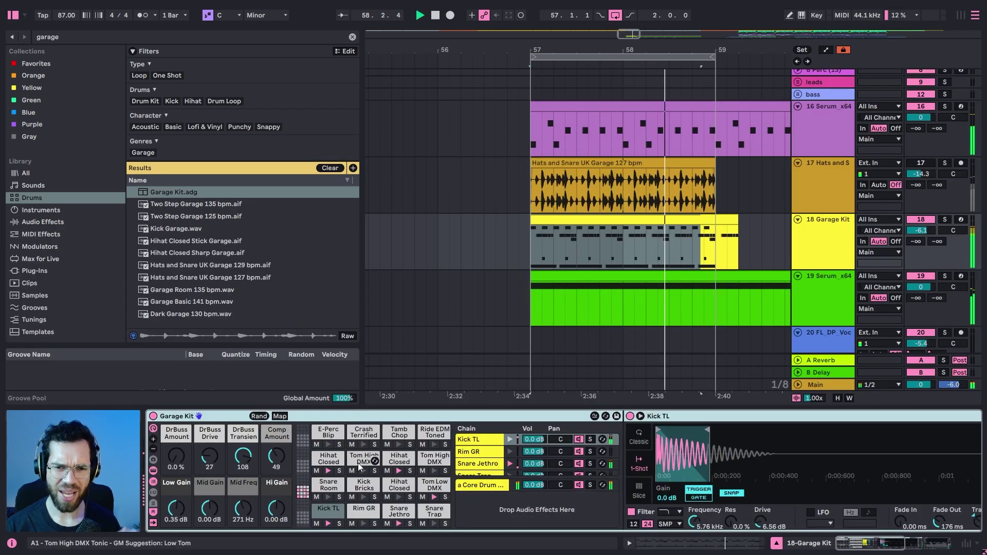
Lower the Hihat Closed chain's volume in the Garage Kit drum rack
scroll(535, 474, down, 2)
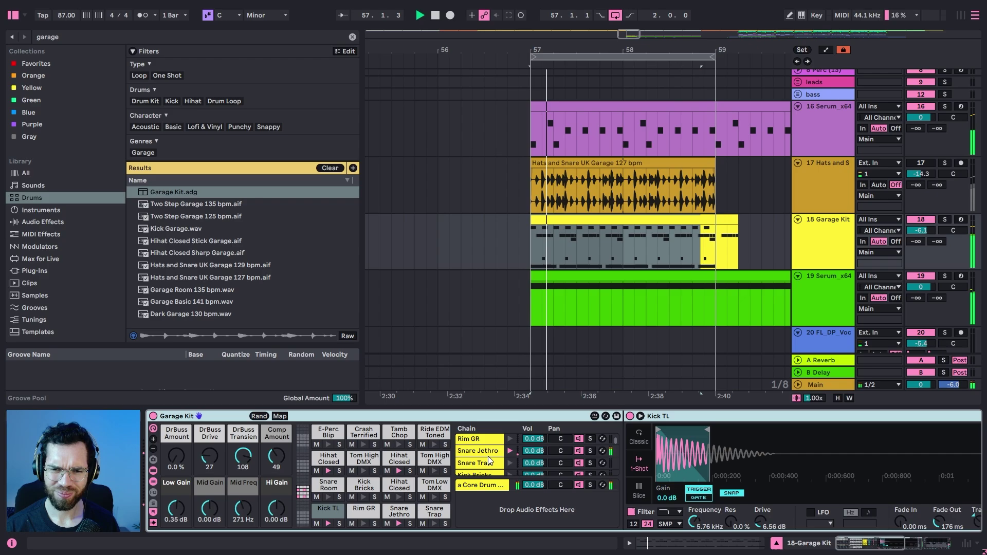
scroll(498, 465, down, 2)
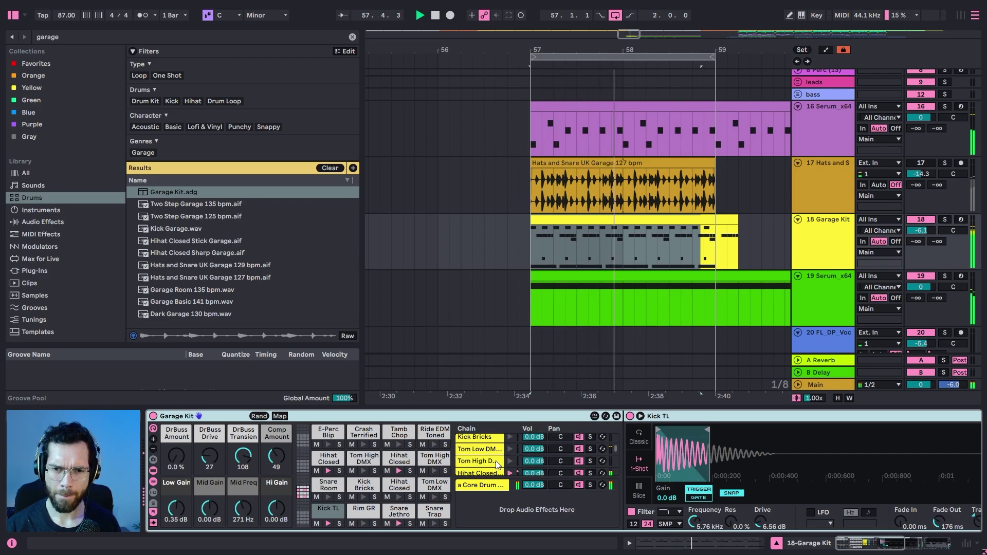
click(506, 473)
drag(533, 473, 534, 484)
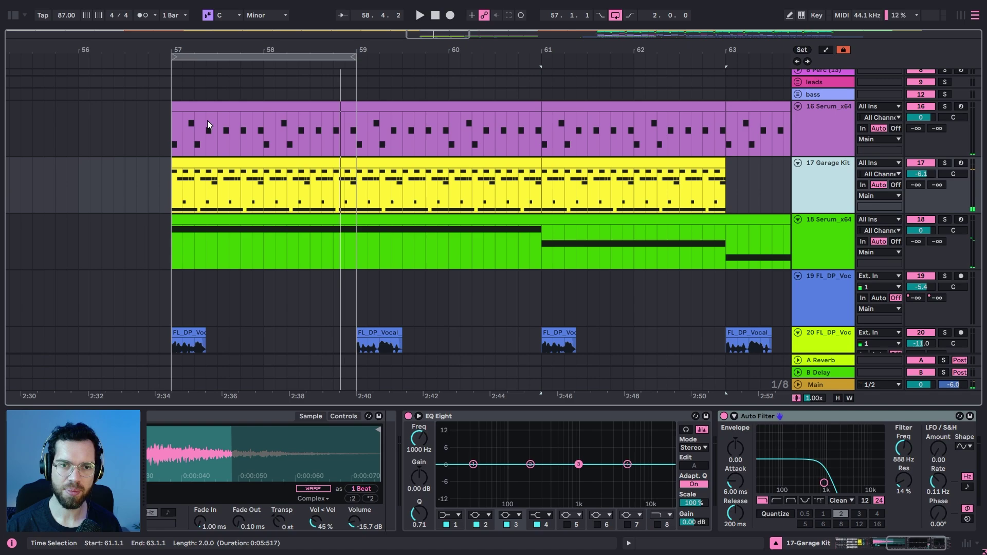
Delete the Garage Kit part from bars 57 to 59 so the drums enter at bar 59
click(206, 123)
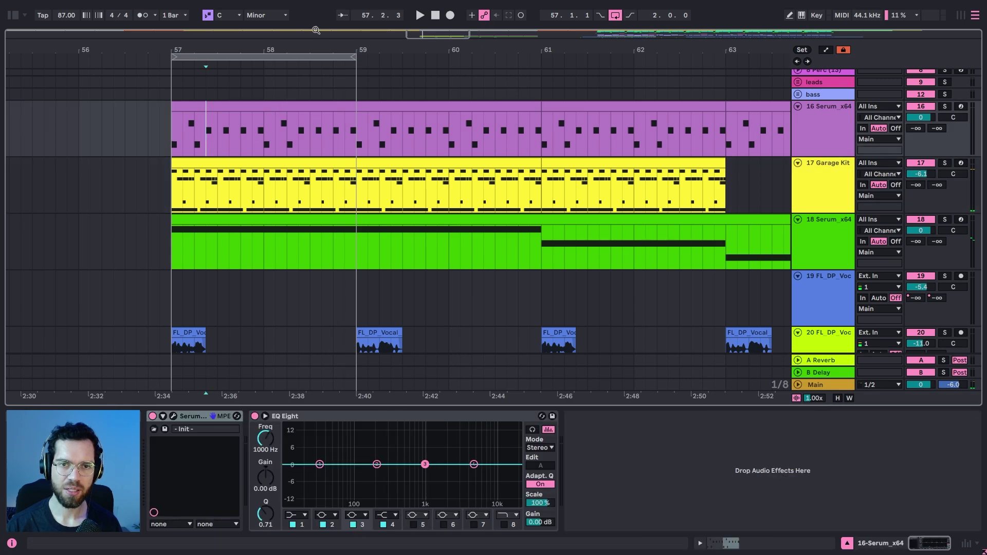
drag(323, 45, 400, 25)
scroll(414, 131, up, 3)
click(382, 251)
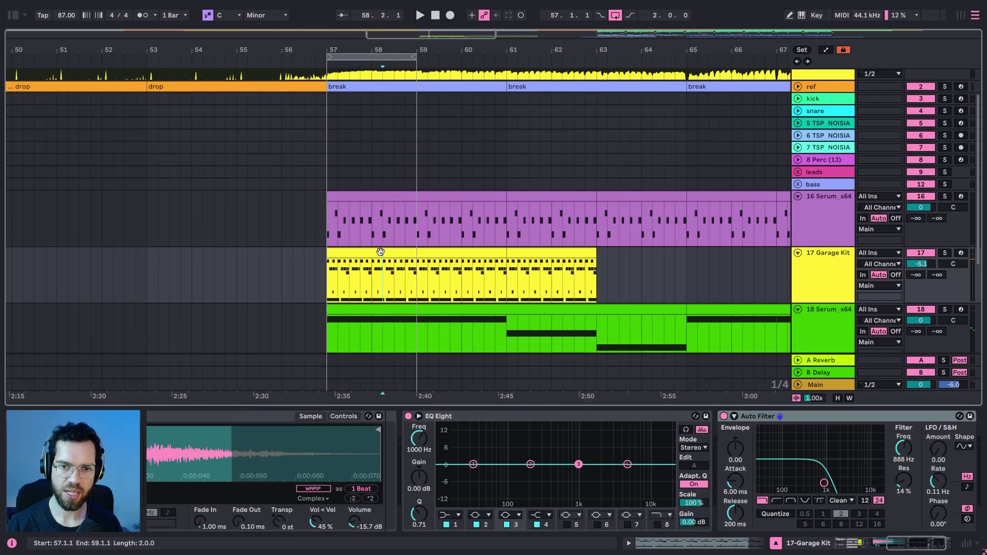
key(Delete)
click(362, 160)
scroll(376, 191, up, 2)
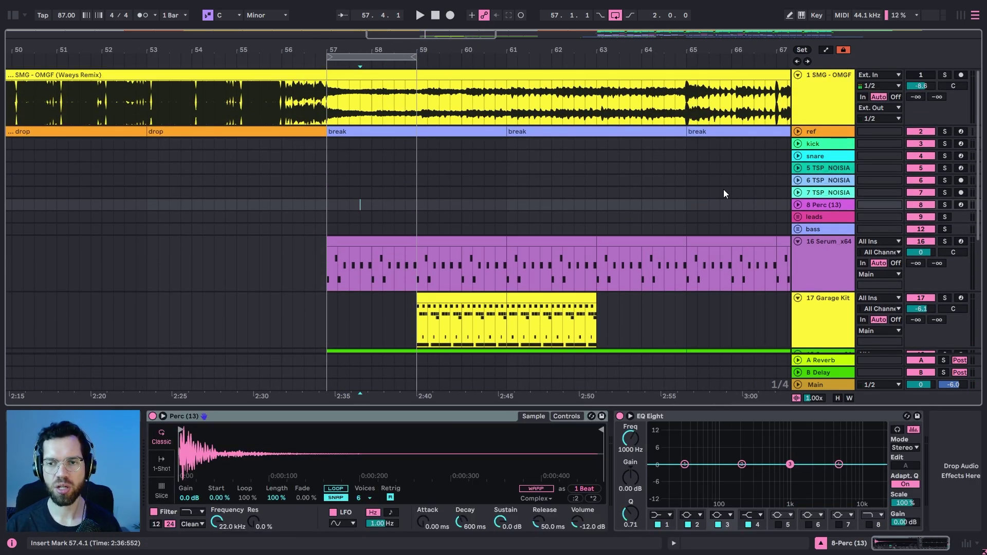
Play the break from bar 57 and add an Auto Filter after the EQ Eight on Serum track 16
key(space)
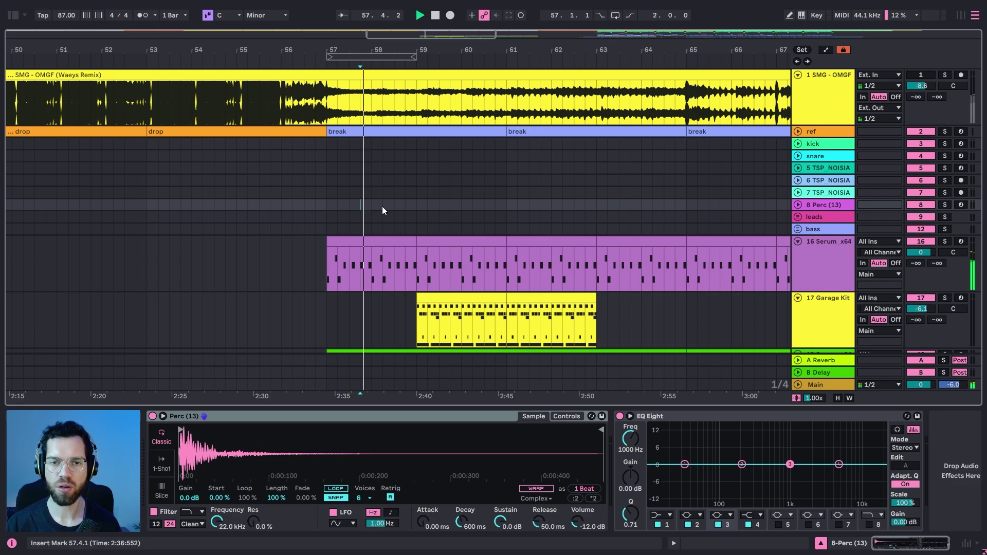
click(333, 220)
click(813, 255)
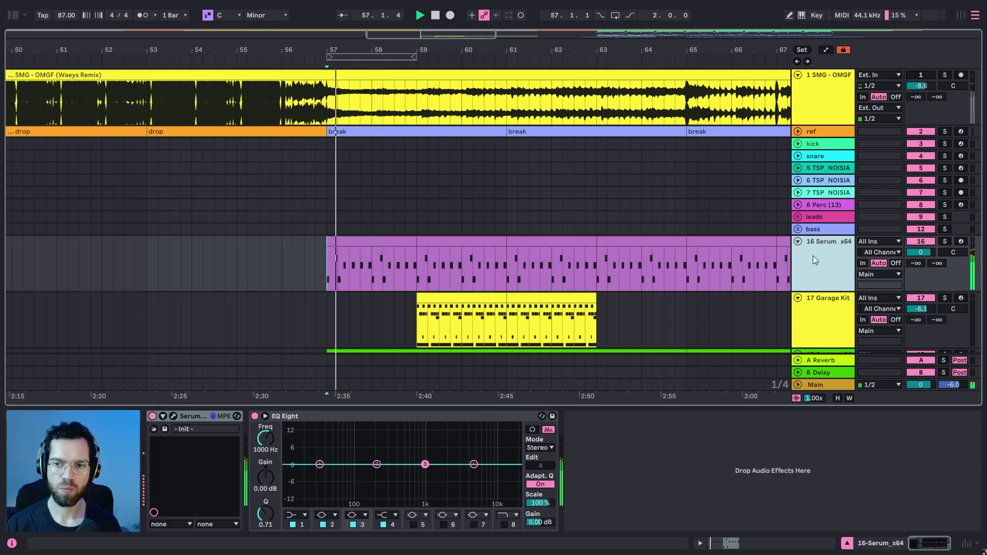
click(17, 12)
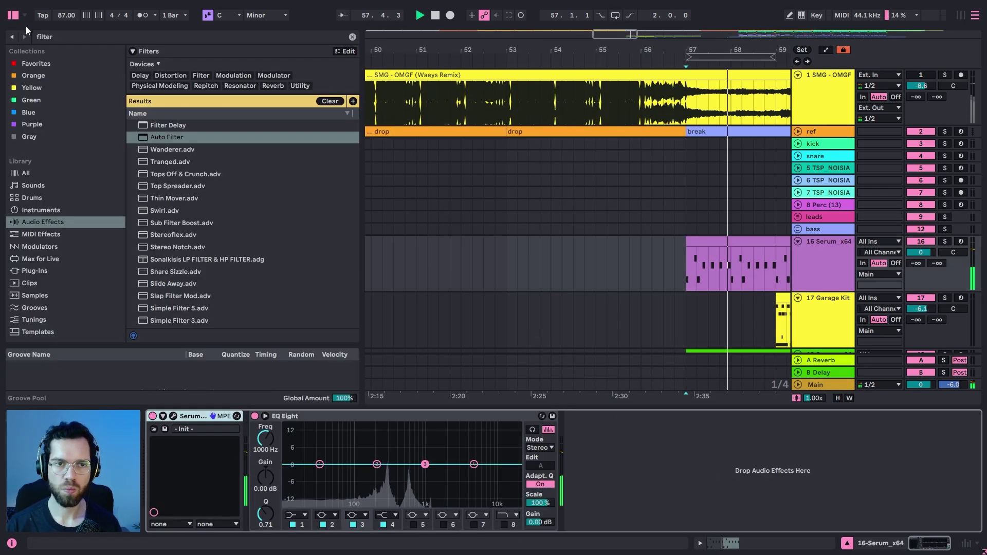
double_click(149, 136)
click(13, 15)
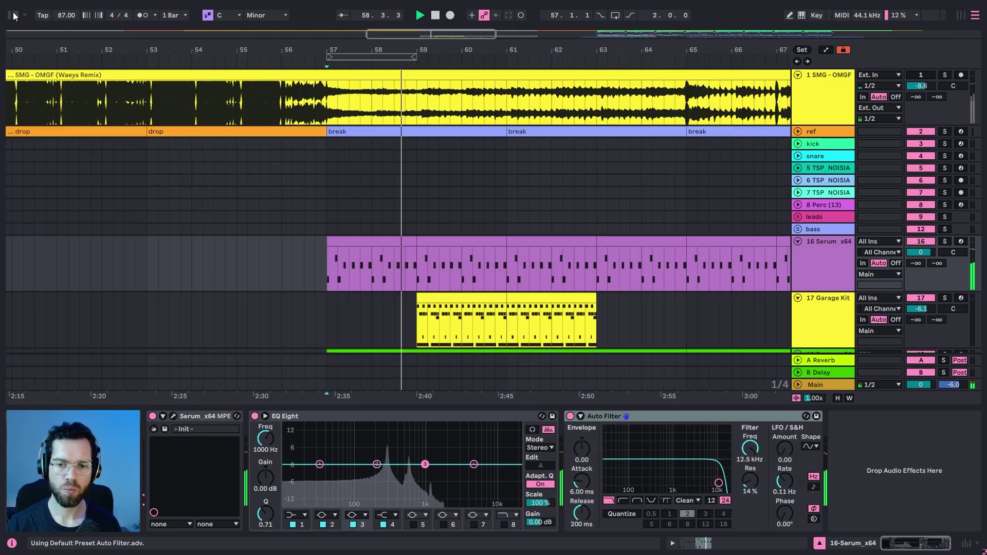
Lower track 16's Auto Filter frequency to 2.98 kHz and automate it rising from bar 57 to bar 59
drag(751, 448, 757, 453)
key(a)
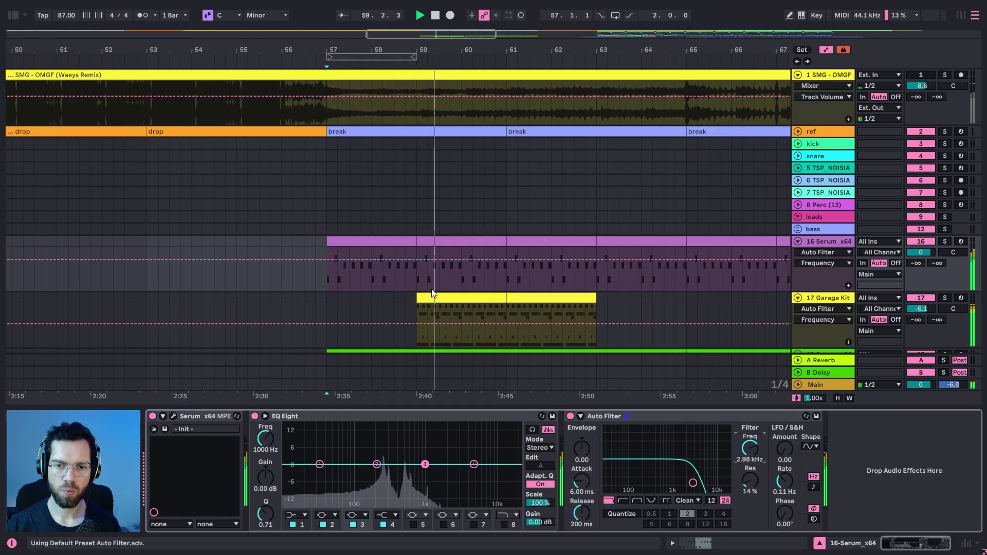
click(330, 267)
drag(327, 259, 354, 271)
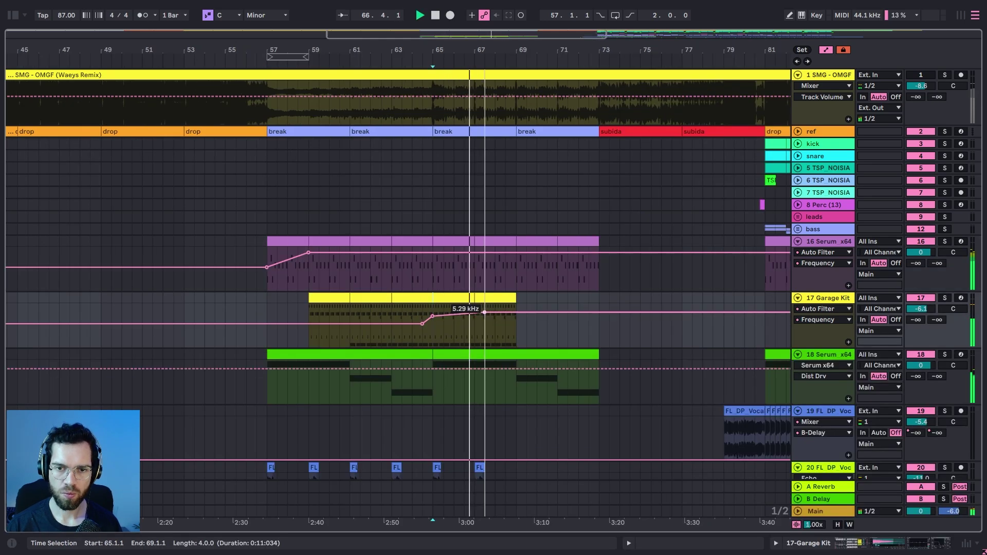
Extend the filter frequency automation to bar 69, rising to about 17.8 kHz on track 16 and climbing further on the Garage Kit track
drag(484, 312, 484, 314)
click(516, 253)
drag(515, 254, 515, 250)
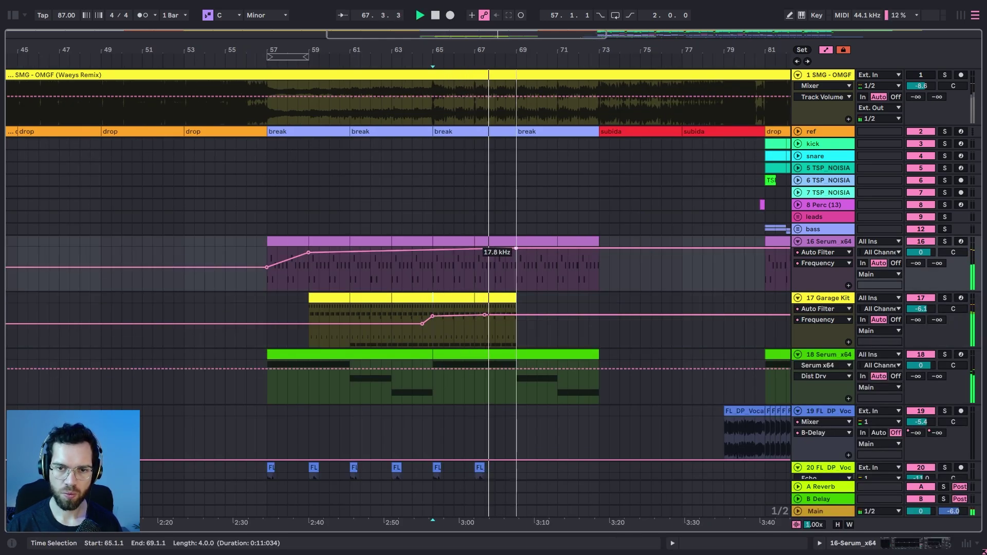
drag(515, 314, 516, 309)
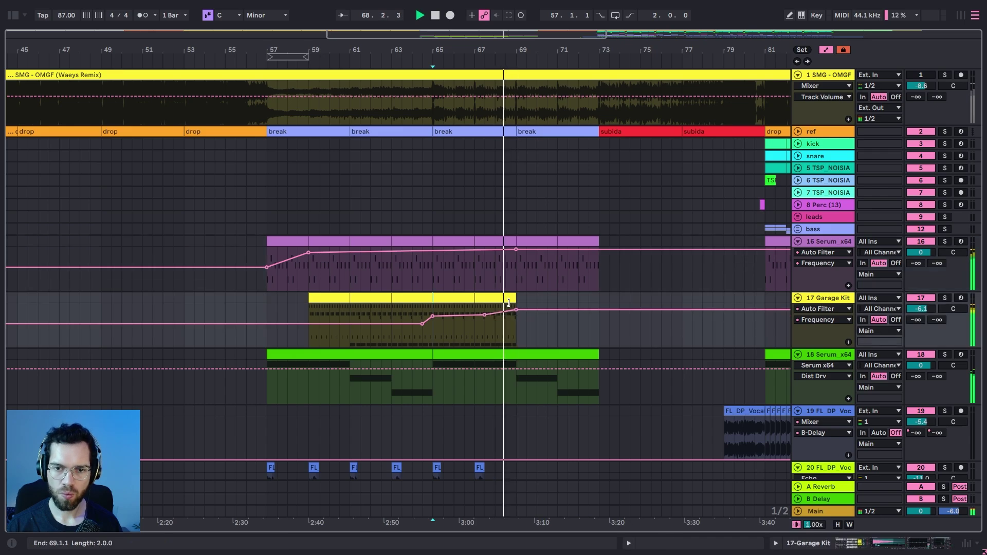
Duplicate the Garage Kit clip to fill bars 69 to 73 and open the bar 65 clip on the copied Serum track 19
click(505, 297)
key(ctrl+d)
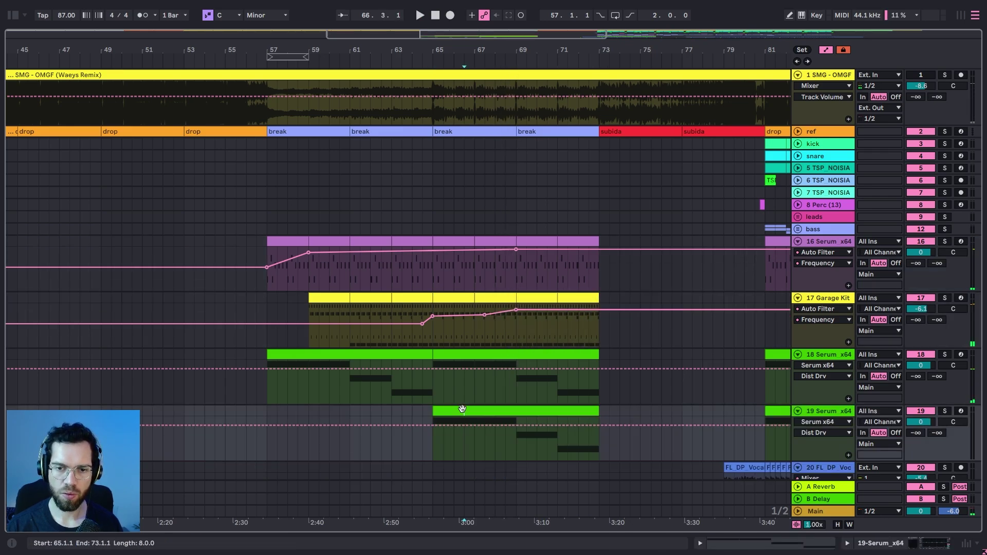
double_click(462, 409)
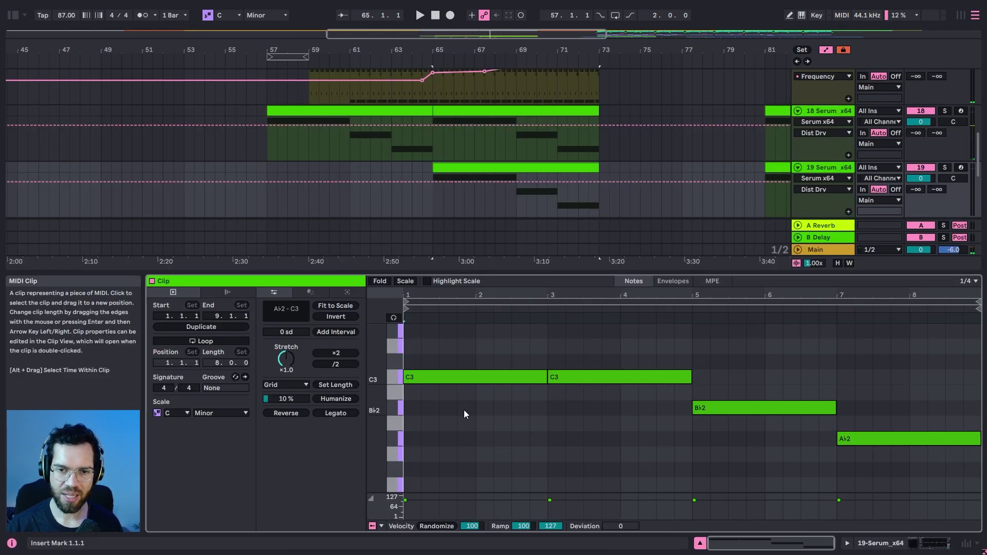
Transpose all notes in Serum track 19's bar 65 clip up an octave, and open that track's Serum with the track soloed
key(ctrl+a)
key(shift+Up)
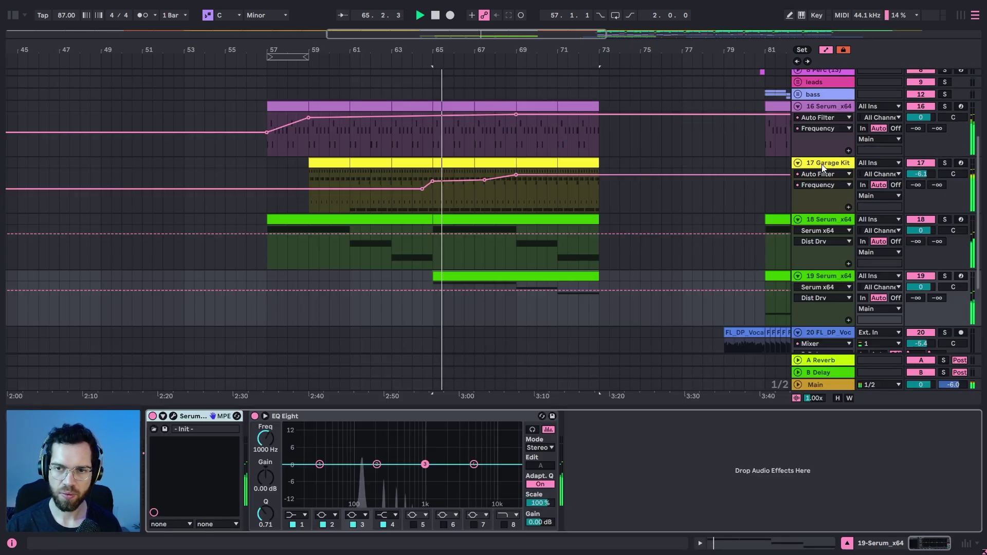
click(822, 165)
click(945, 277)
click(173, 416)
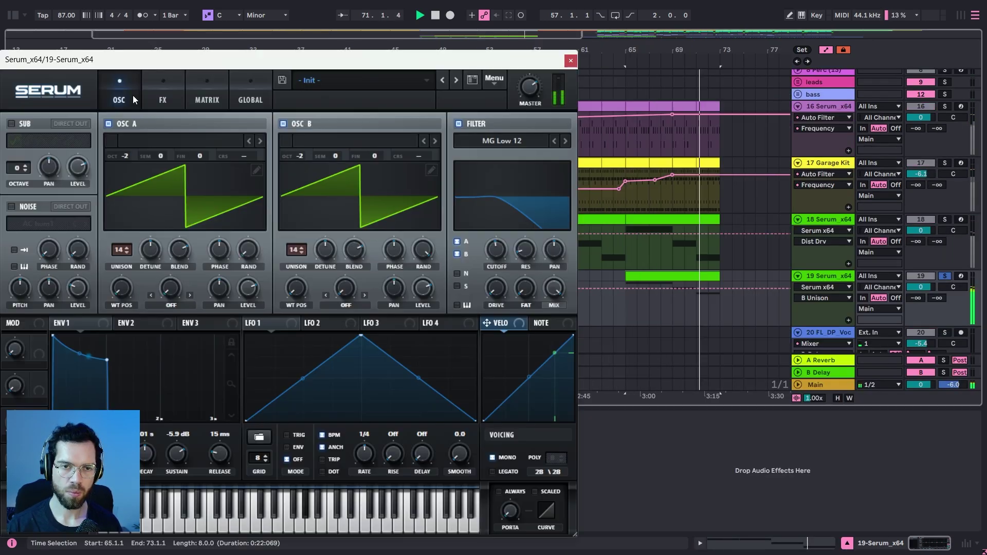
Reshape track 19's Serum patch with an Acid wavetable on oscillator A, oscillator B at +7 semitones, and LFO 1 modulating the filter cutoff
mouse_move(324, 250)
mouse_down()
mouse_move(322, 274)
mouse_move(341, 211)
mouse_move(332, 264)
mouse_up()
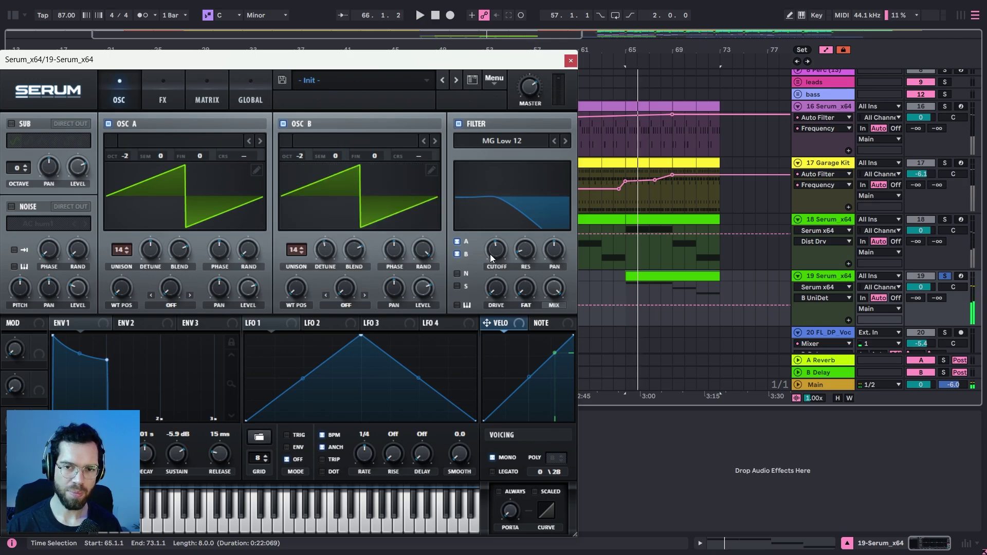
key(space)
drag(339, 154, 350, 110)
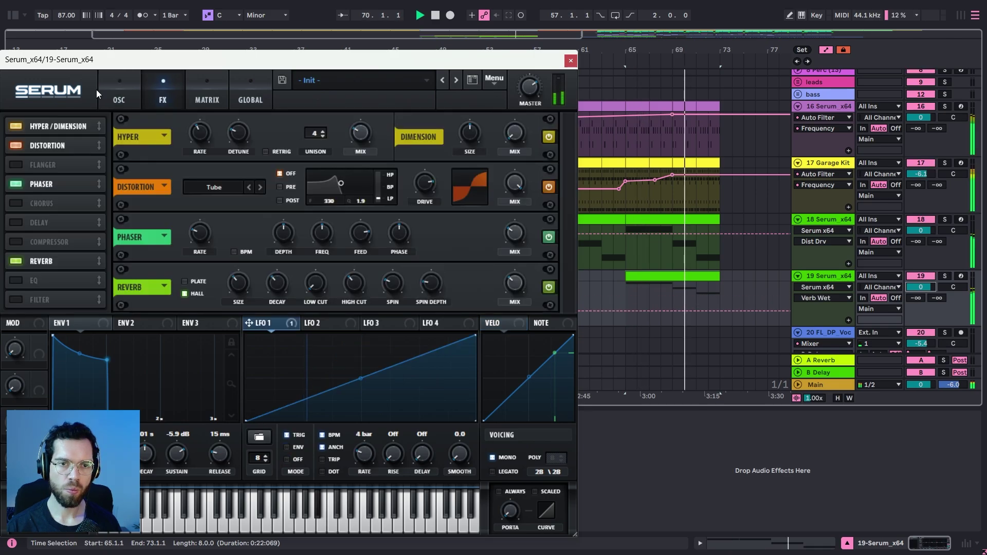
click(119, 95)
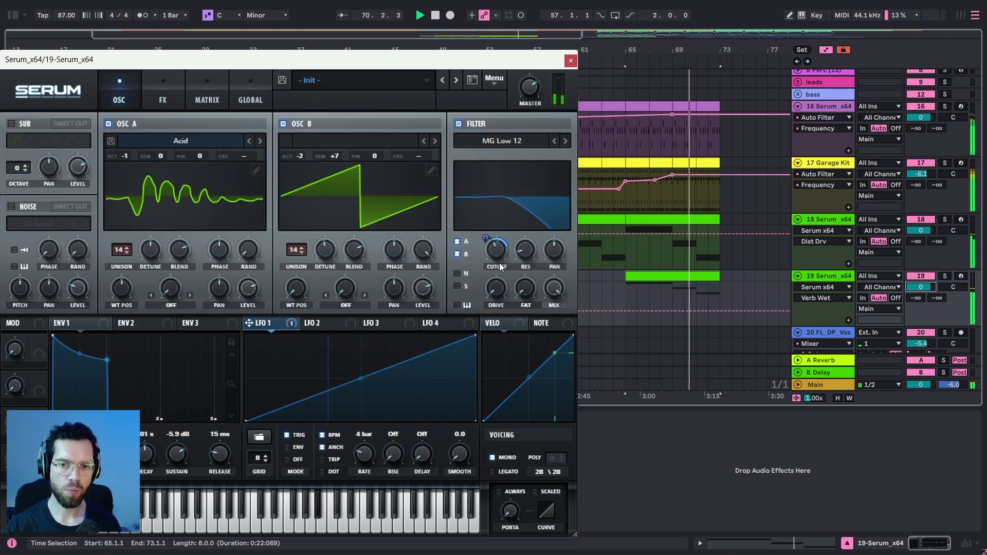
drag(500, 266, 494, 258)
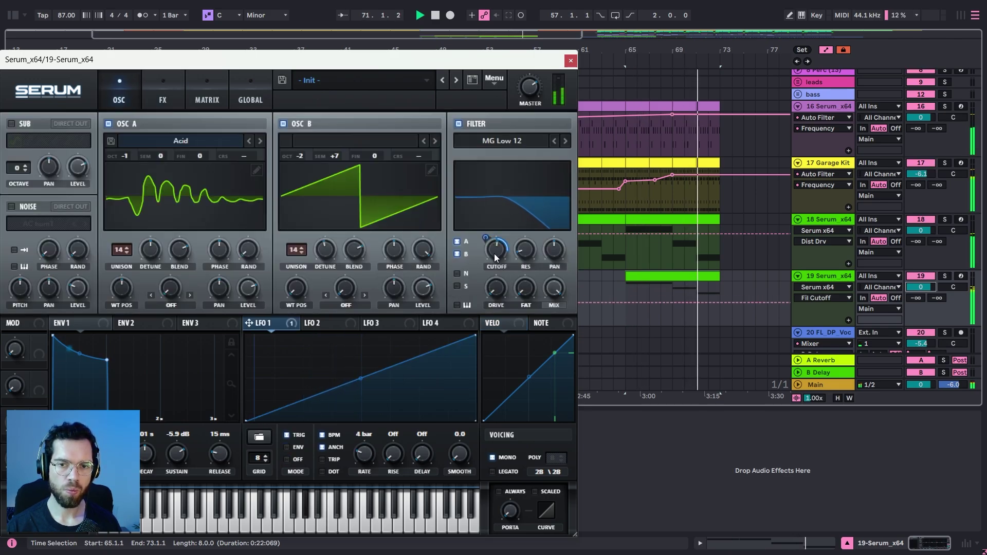
Lower Serum track 19's volume to -3.1 dB and close its Serum window
drag(920, 287, 920, 294)
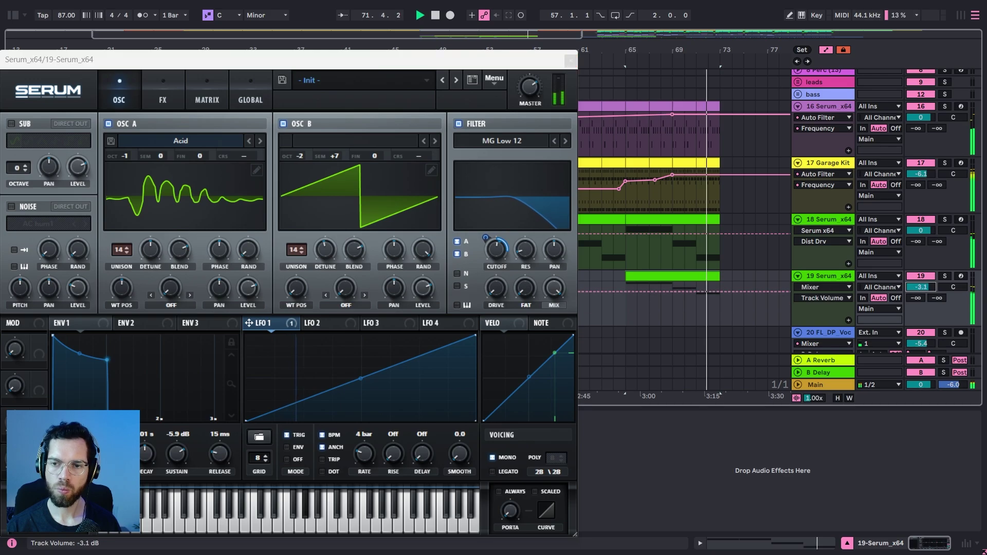
click(570, 60)
scroll(677, 171, up, 4)
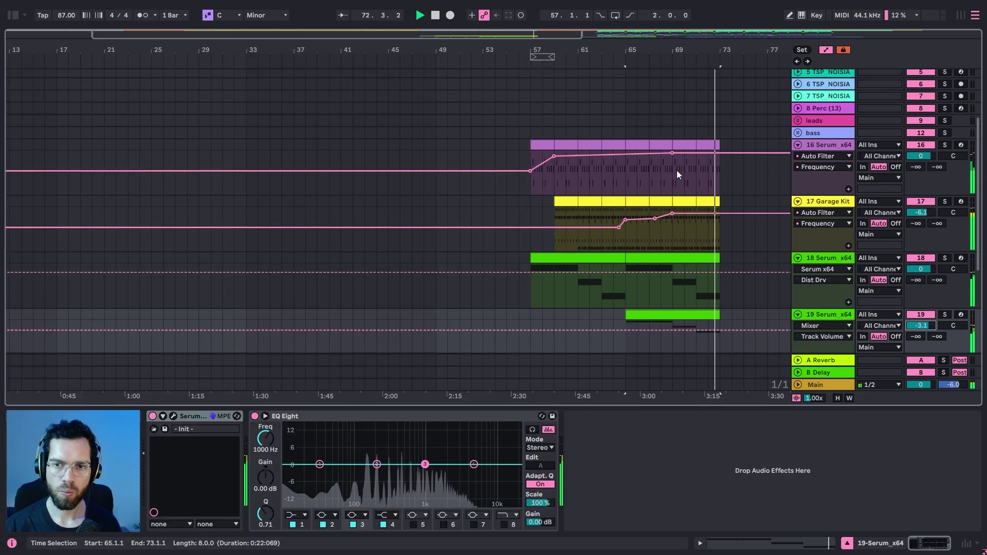
Hide the automation lanes and collapse all arrangement tracks
key(a)
click(809, 220)
key(ctrl+a)
drag(903, 103, 903, 77)
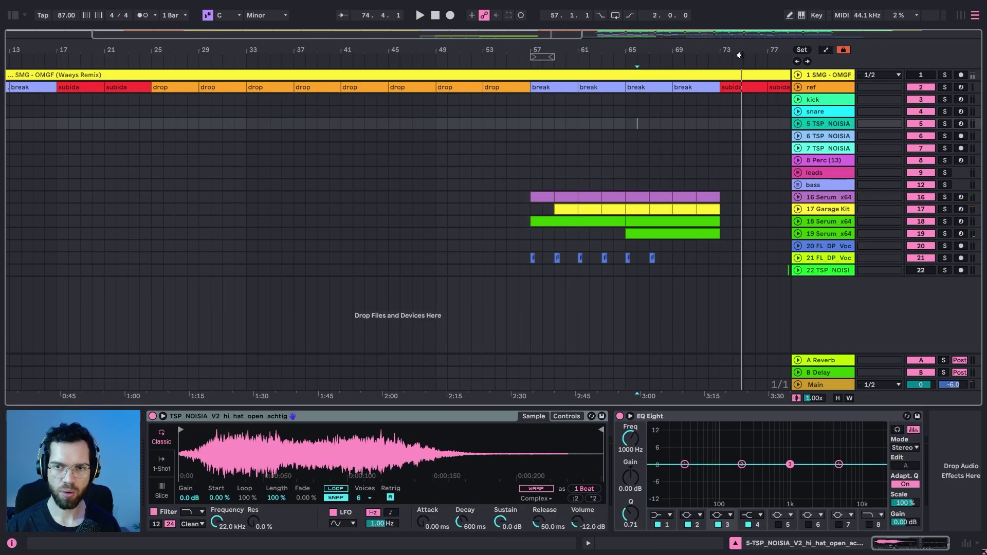
Copy the drop's bars 81 to 85 into the build-up at bars 73 to 81 and clear the drop's clips on Serum tracks 16, 18 and 19
drag(741, 52, 523, 45)
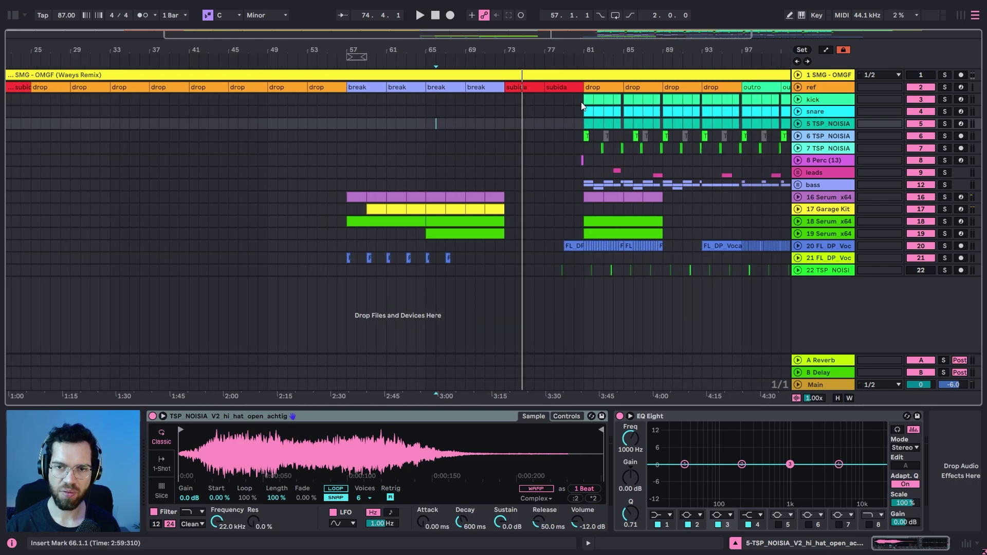
key(space)
drag(582, 103, 626, 277)
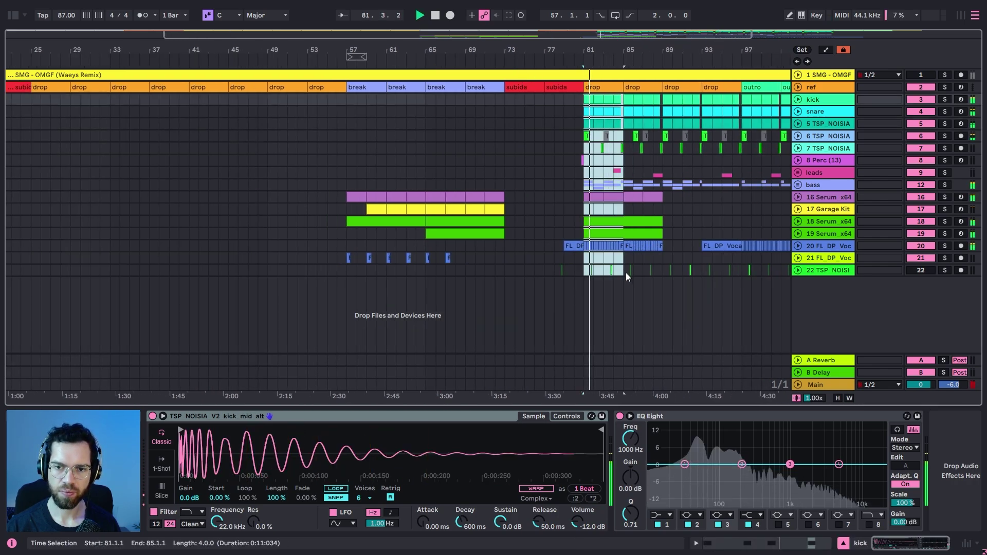
click(634, 222)
key(space)
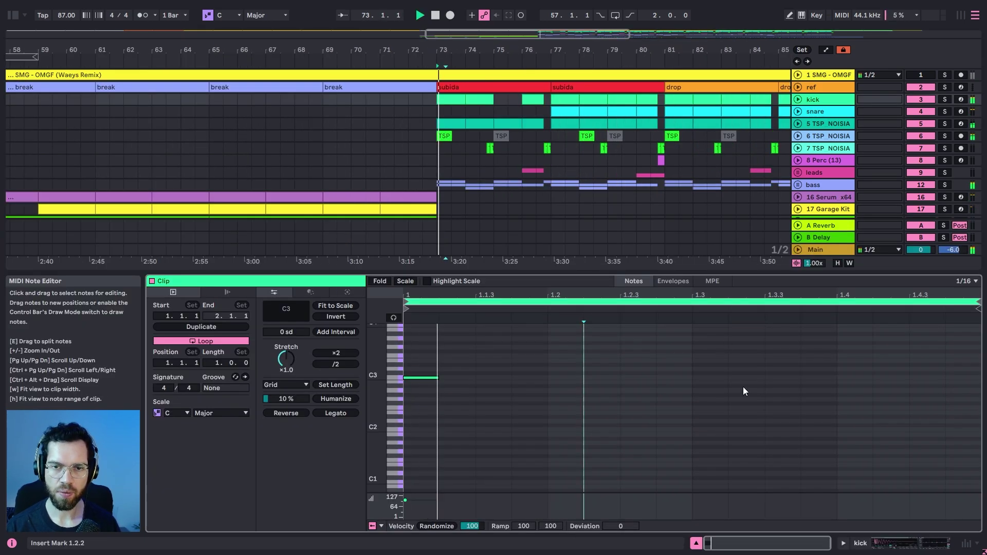
Hide the clip view and delete the bass group's clips from bar 73 to bar 81
key(ctrl+alt+l)
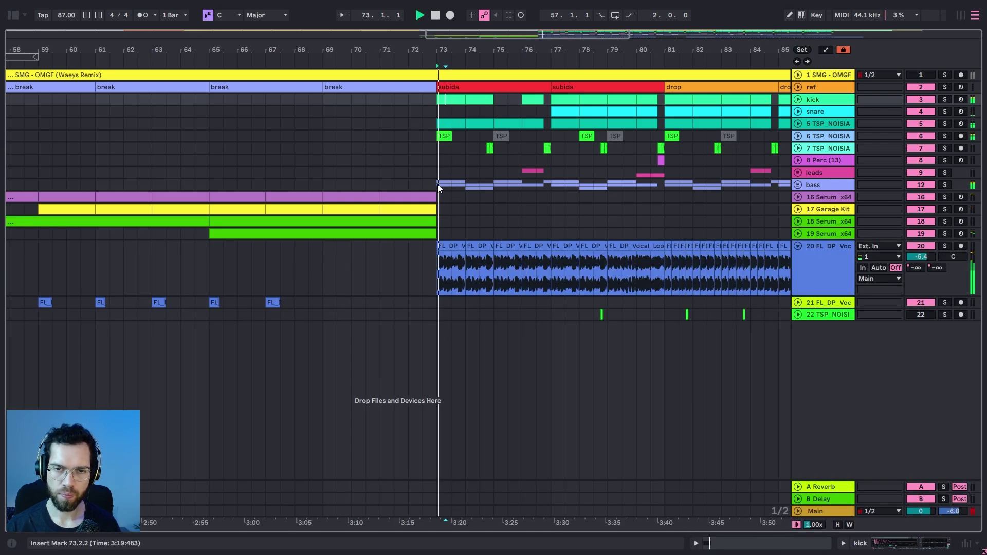
drag(438, 185, 661, 190)
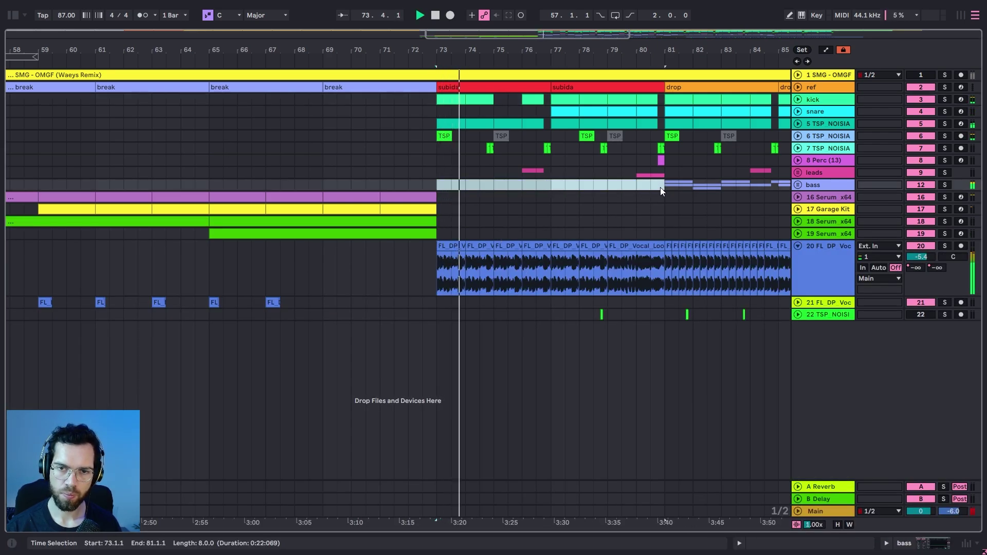
click(423, 157)
click(421, 149)
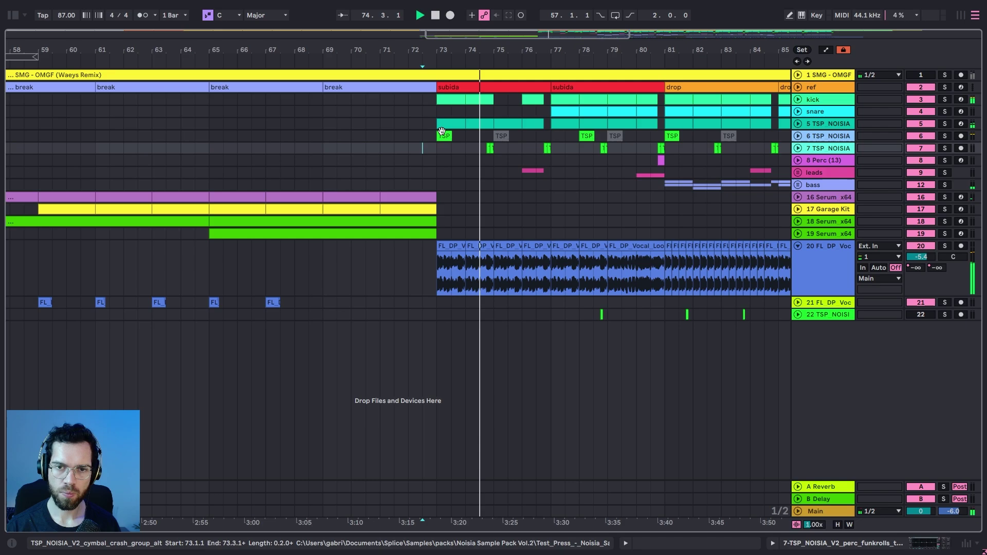
Write a sixteenth-note kick roll in bar 79, split the clip at 79.3 and duplicate its second half to bar 80
click(486, 124)
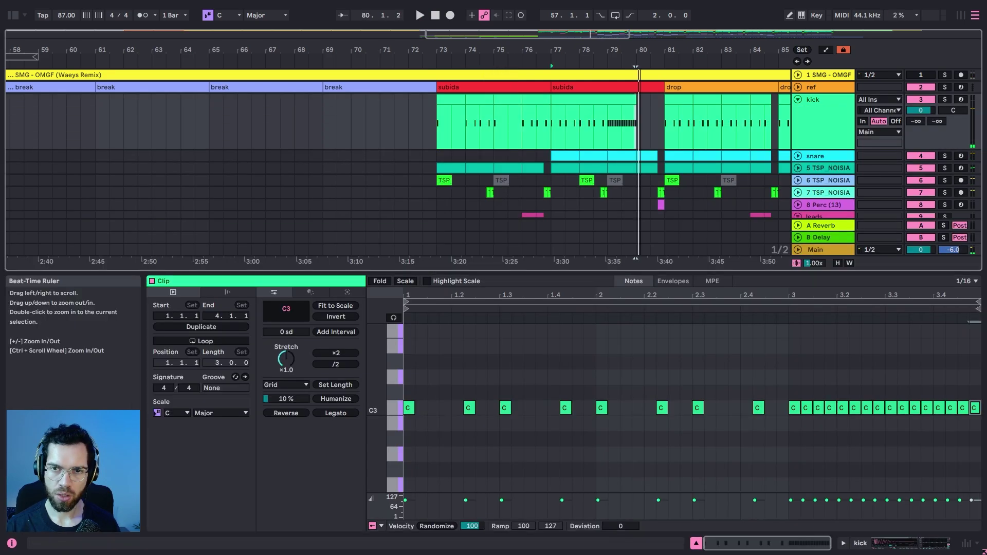
drag(641, 52, 641, 103)
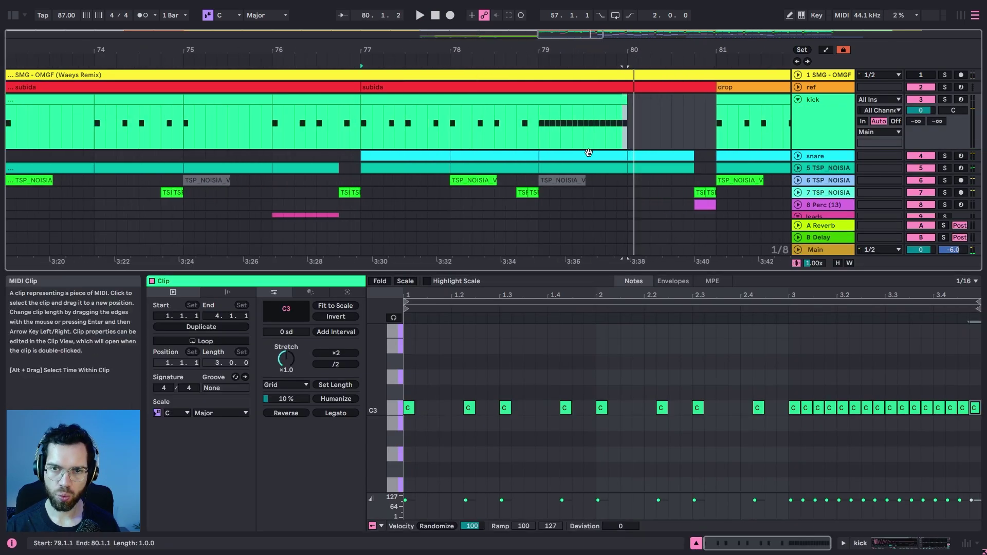
click(585, 118)
key(ctrl+e)
click(616, 101)
key(ctrl+d)
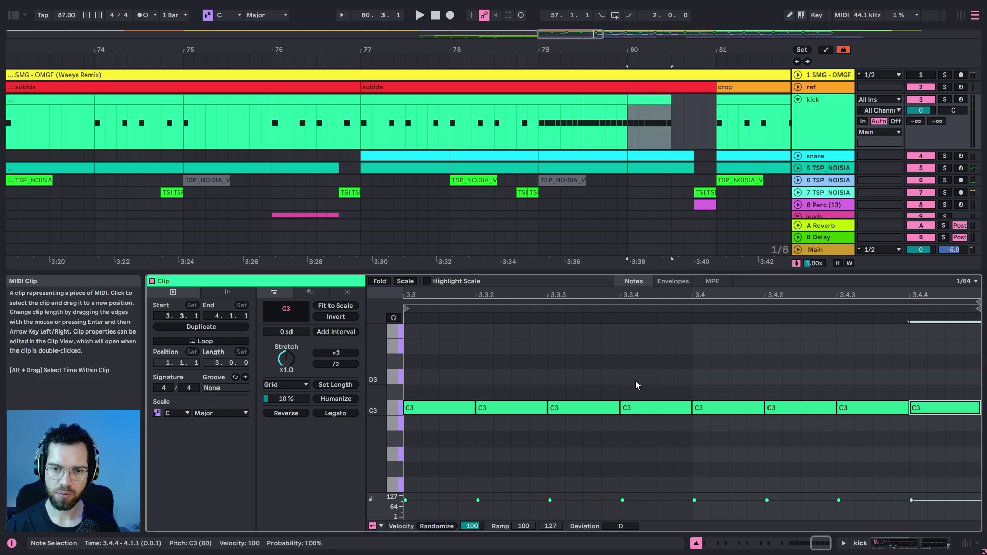
Double the duplicated kick roll at bar 80 to thirty-second notes and play the build-up from bar 79
click(635, 380)
key(ctrl+a)
mouse_move(473, 403)
mouse_down()
mouse_move(441, 406)
mouse_move(468, 411)
mouse_up()
key(space)
click(653, 101)
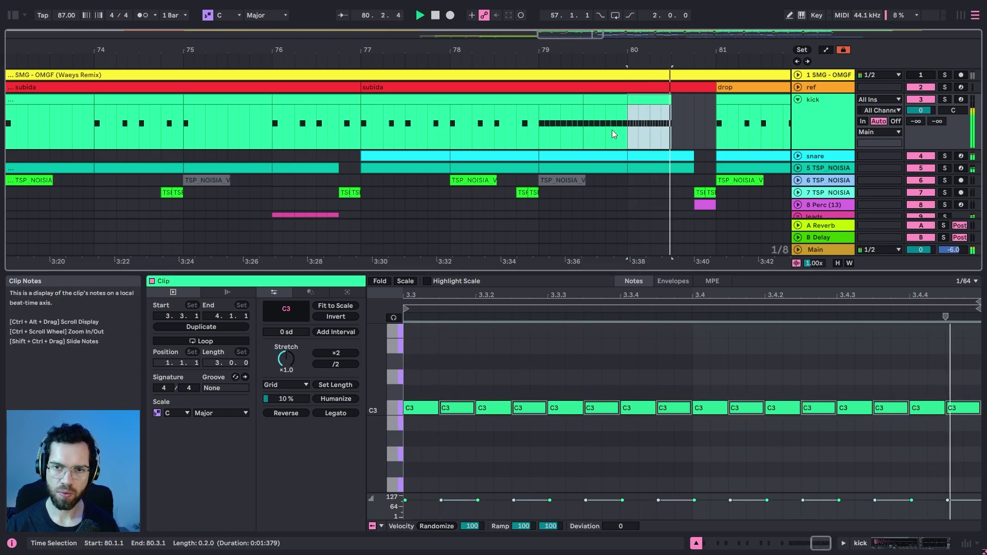
click(536, 125)
click(697, 543)
key(space)
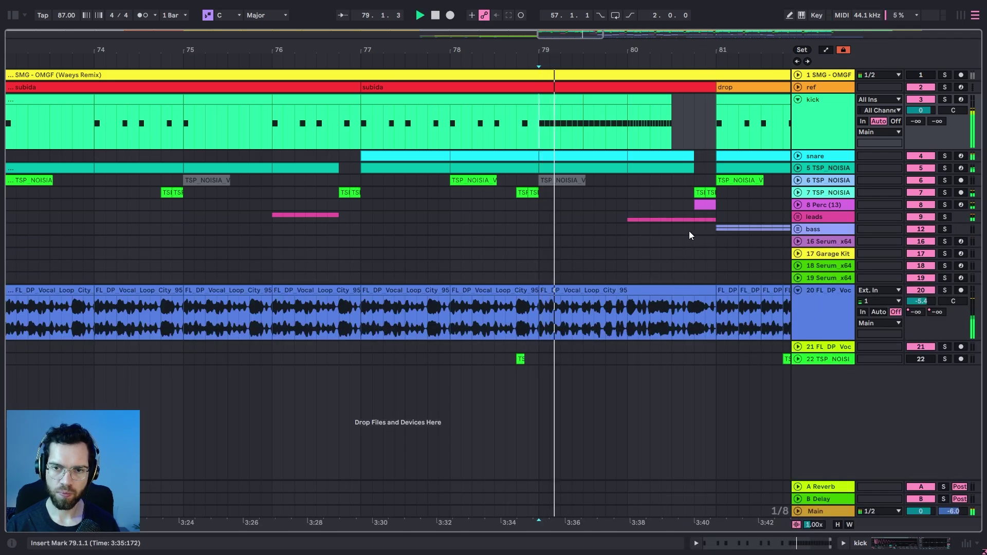
Delete the lead clip in bar 80 and shorten the snare and hi-hat clips to end at 80.3
drag(631, 219, 708, 231)
key(Delete)
click(701, 229)
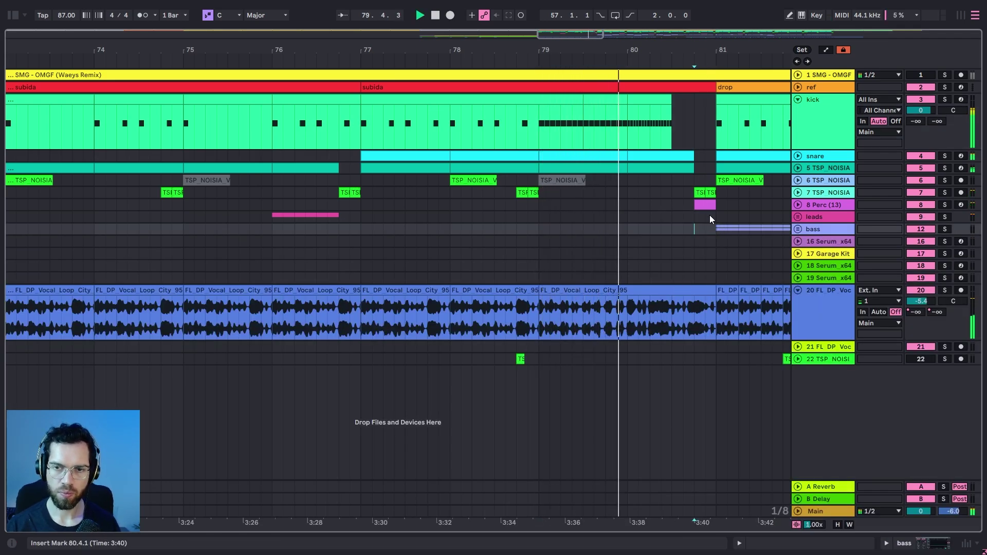
click(688, 156)
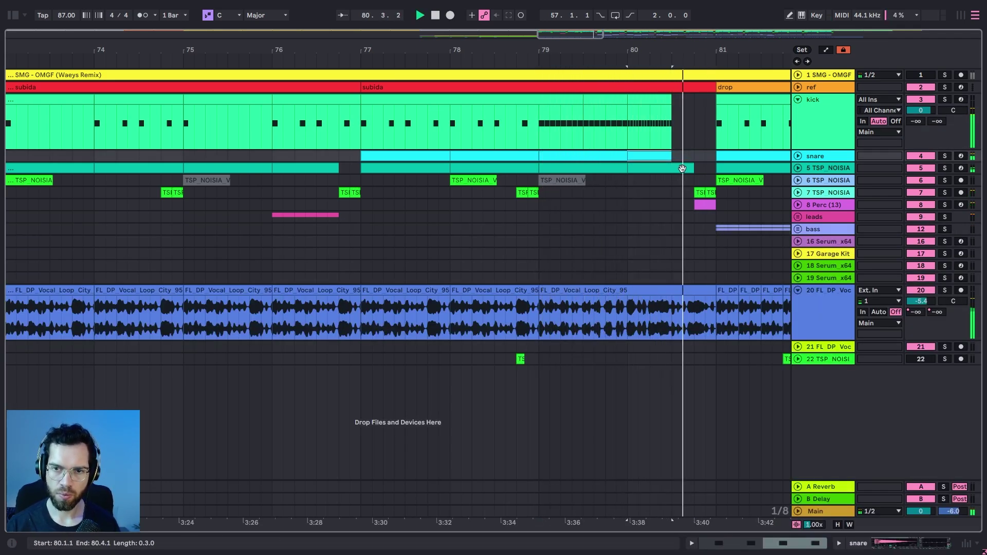
drag(692, 171, 683, 170)
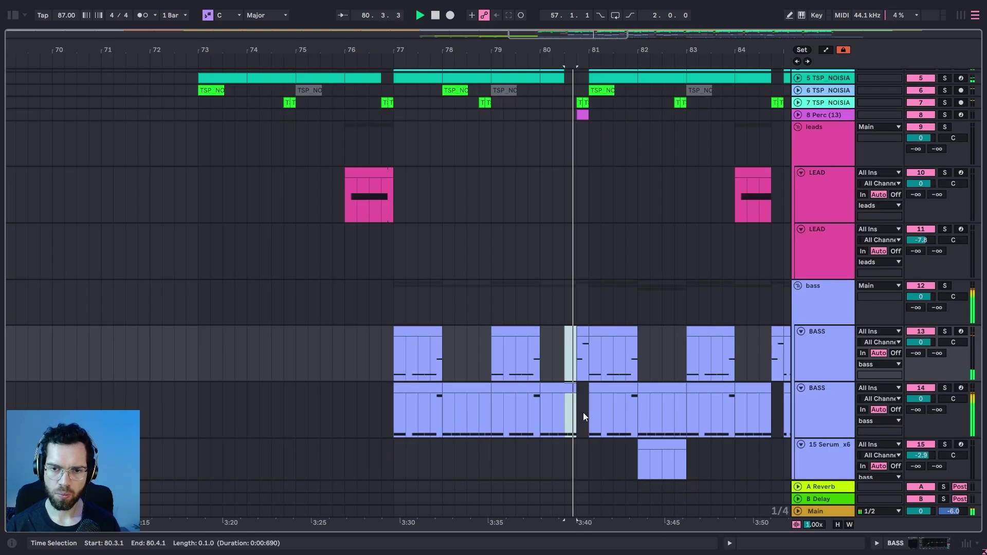
Clear both BASS tracks between 80.3 and 81.1
drag(583, 413, 588, 415)
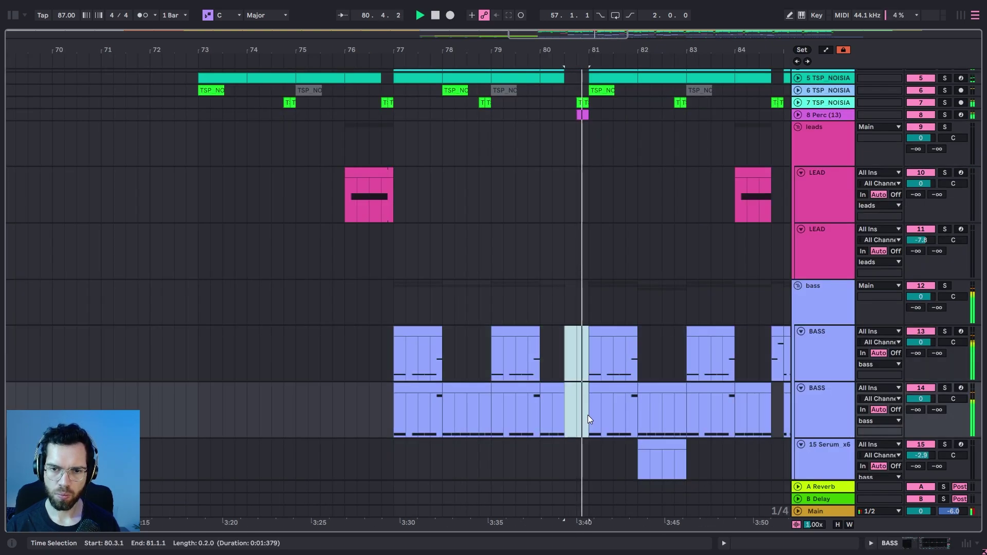
scroll(575, 363, up, 1)
scroll(581, 340, up, 2)
Delete BASS track 14's clips between bars 77 and 81 and play the build-up from 76.4
click(734, 249)
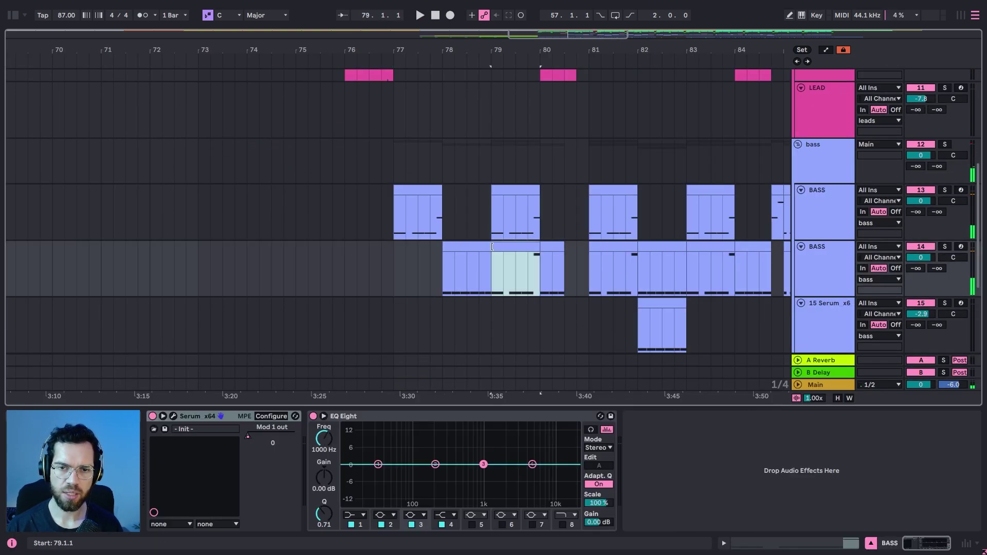
drag(526, 242, 477, 242)
key(Delete)
click(576, 256)
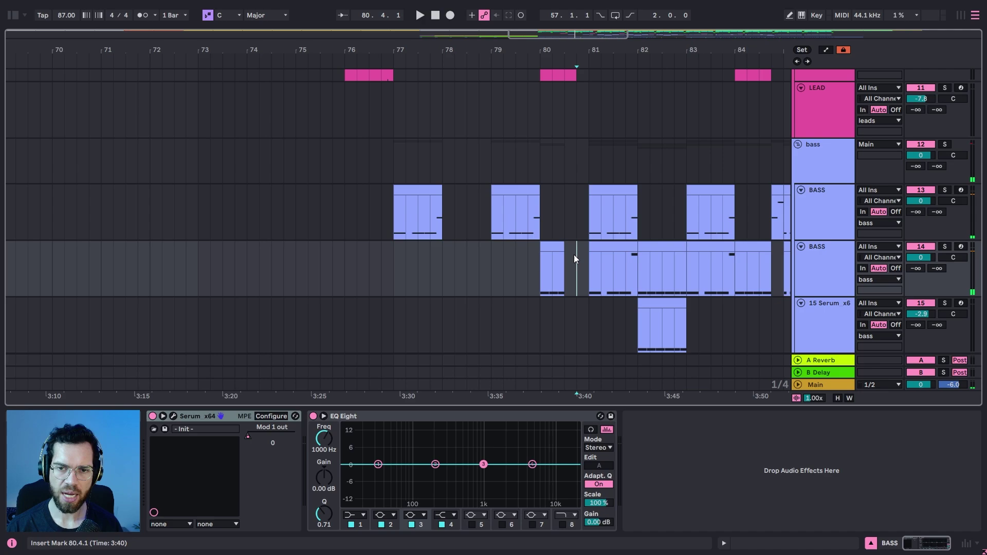
click(381, 242)
key(space)
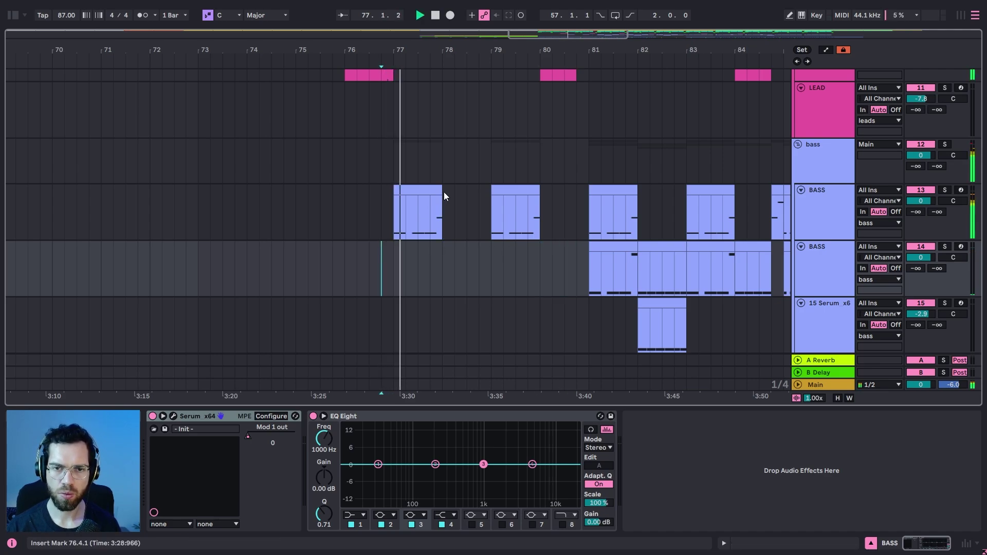
Duplicate the snare track with its clips and delete the empty MIDI track below the copy
click(438, 189)
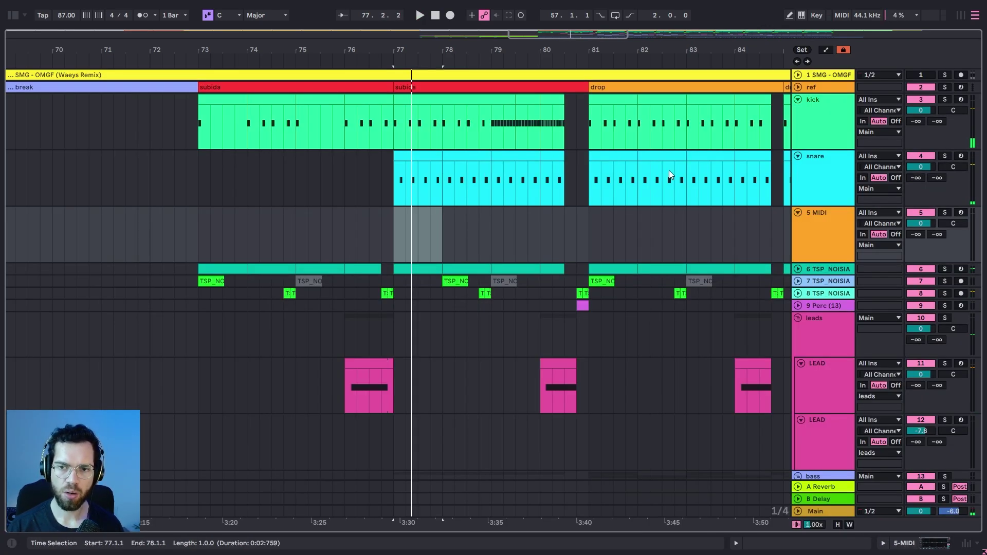
click(797, 181)
key(ctrl+d)
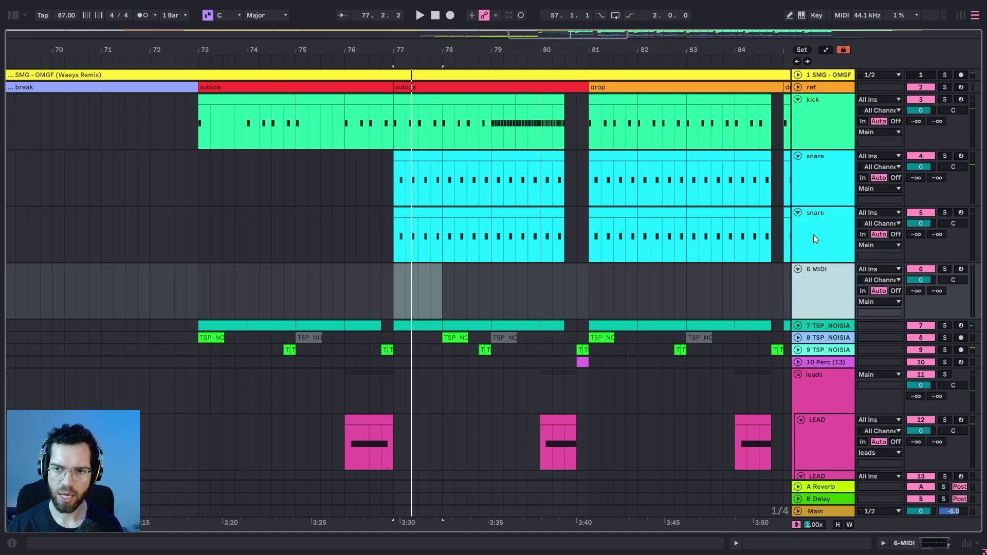
key(Delete)
Delete all clips on the duplicated snare track from bar 81 to the end of the arrangement
click(612, 237)
drag(658, 51, 497, 57)
drag(483, 239, 692, 239)
key(Delete)
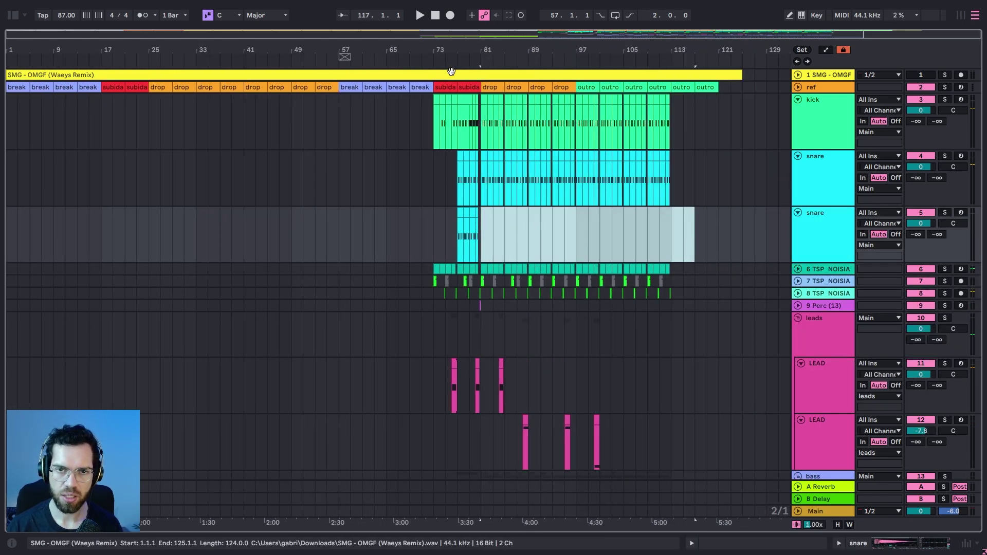
Open the duplicated snare track's bar 77 clip and turn its spaced hits into a continuous roll
drag(459, 46, 461, 144)
double_click(465, 213)
click(460, 388)
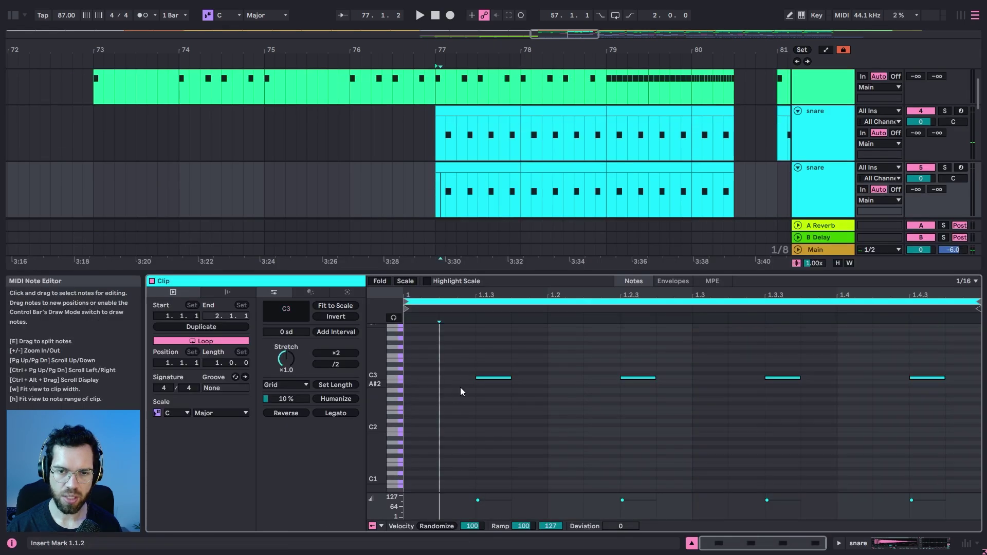
drag(491, 378, 470, 373)
key(space)
click(466, 356)
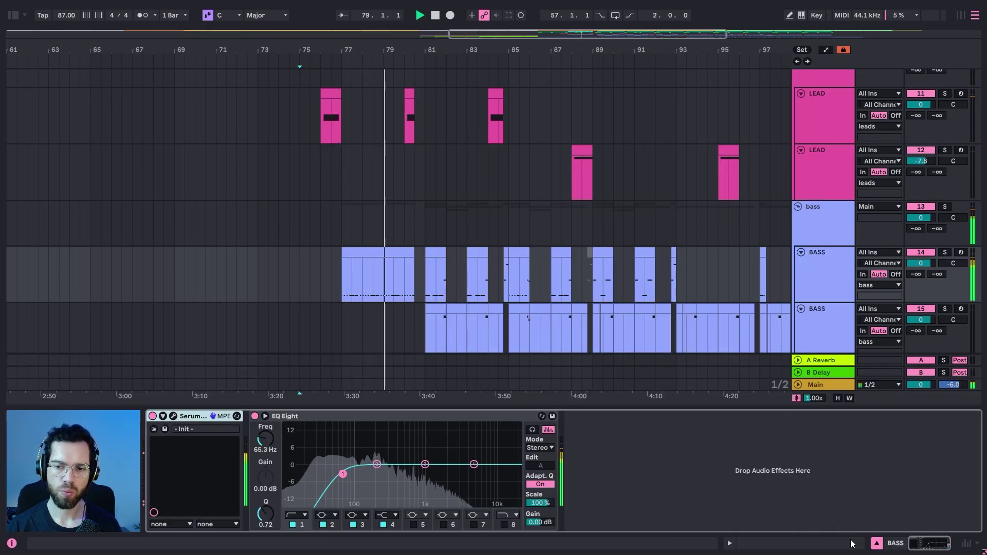
Hide the device view and collapse the leads group in the arrangement
click(876, 543)
scroll(576, 363, up, 10)
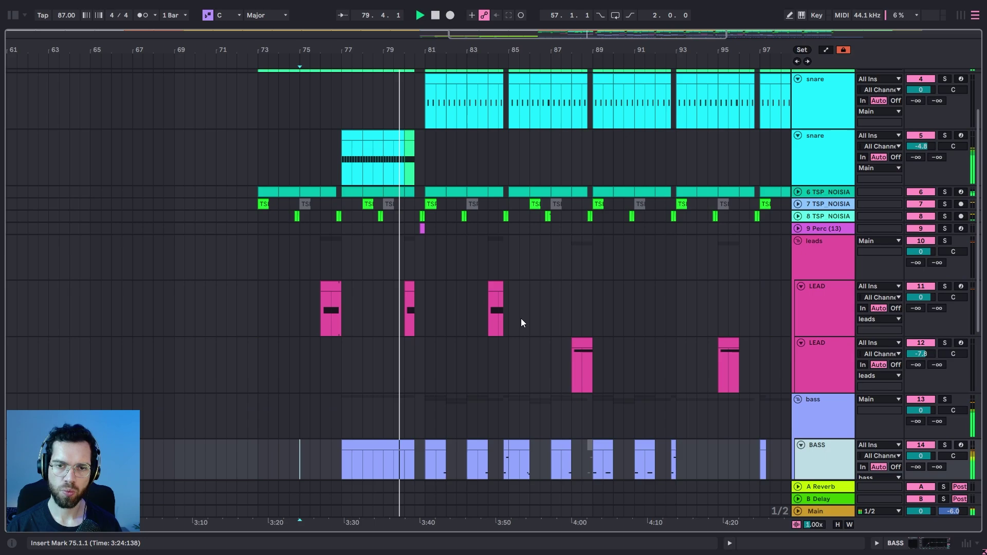
click(816, 348)
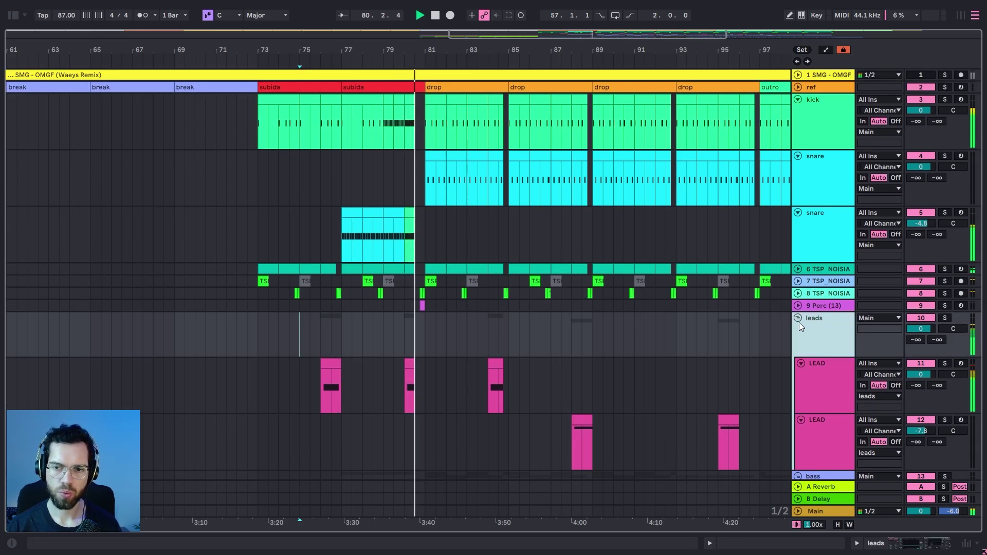
click(798, 319)
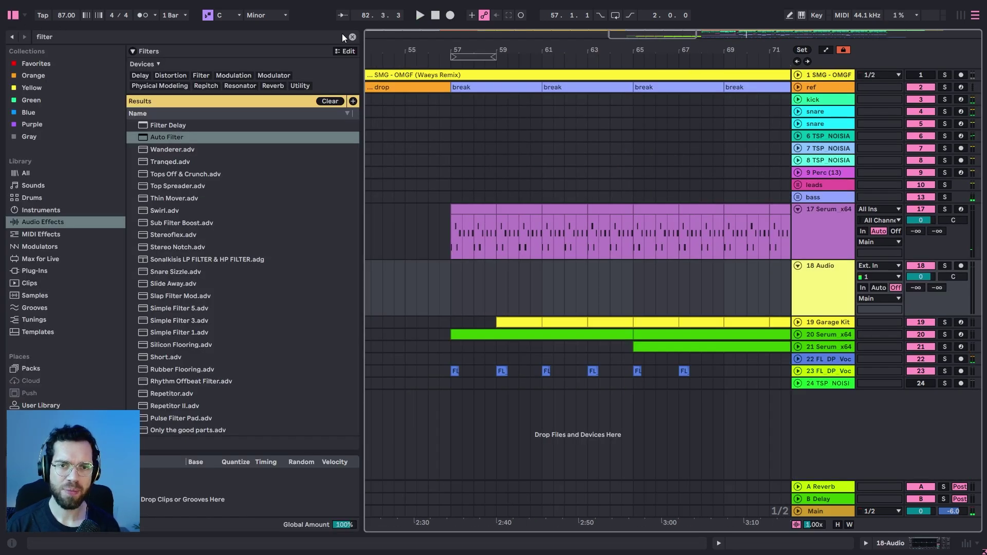
Clear the browser's filter search and open the 05 - Samples Aula sample folder
click(352, 37)
scroll(46, 360, down, 3)
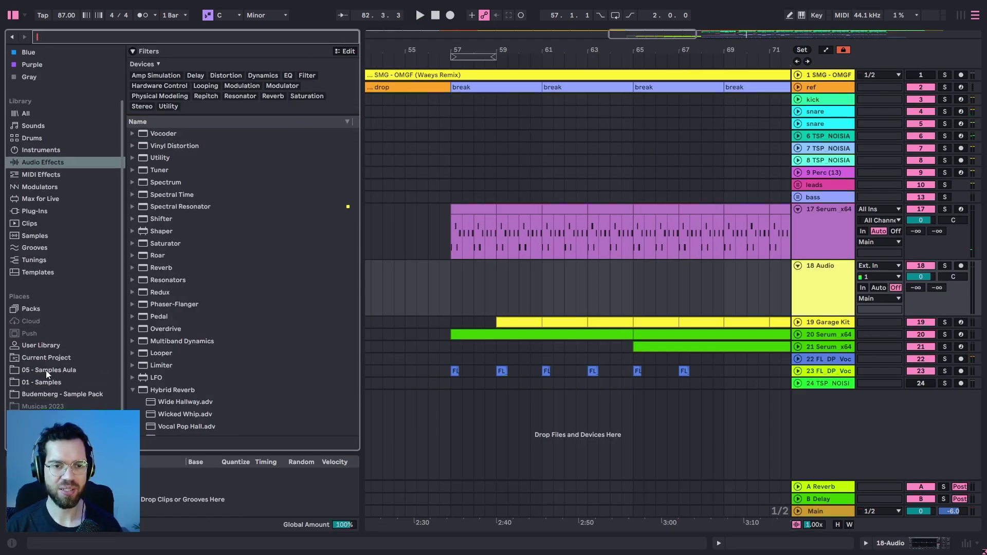
click(55, 380)
click(67, 370)
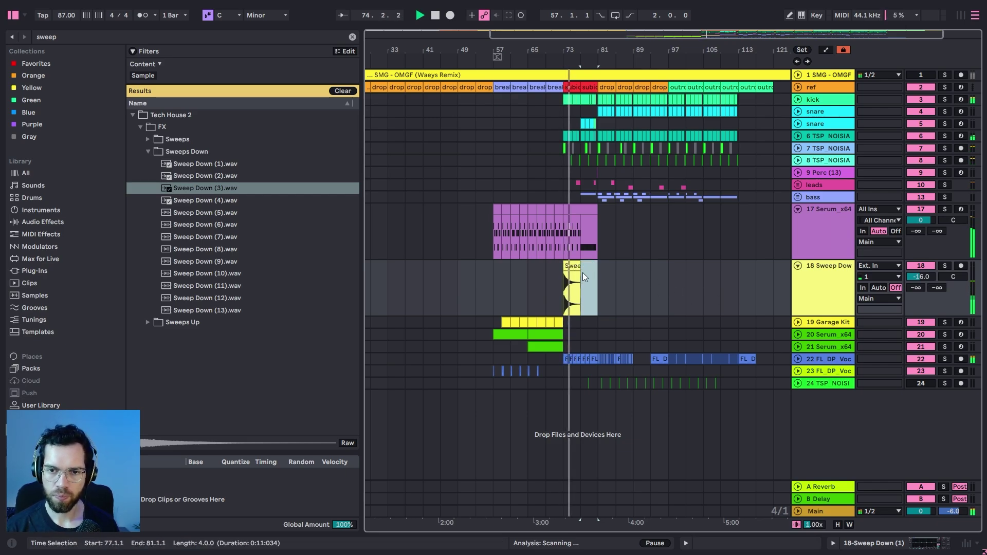
Cut the Sweep Down clip off at bar 77 and trim the Sweep up (1) clip to end at 80.3.1
key(Delete)
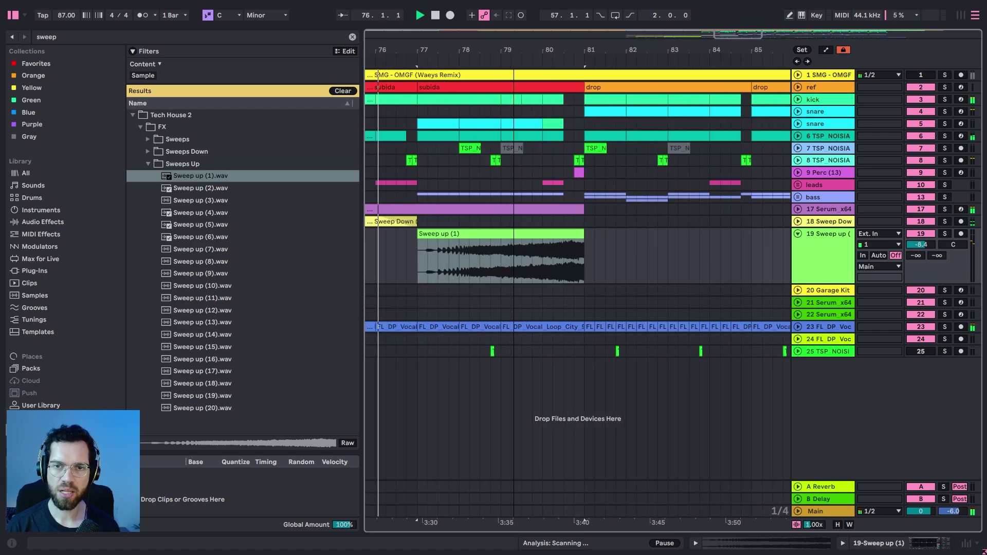
click(578, 235)
drag(581, 235, 564, 235)
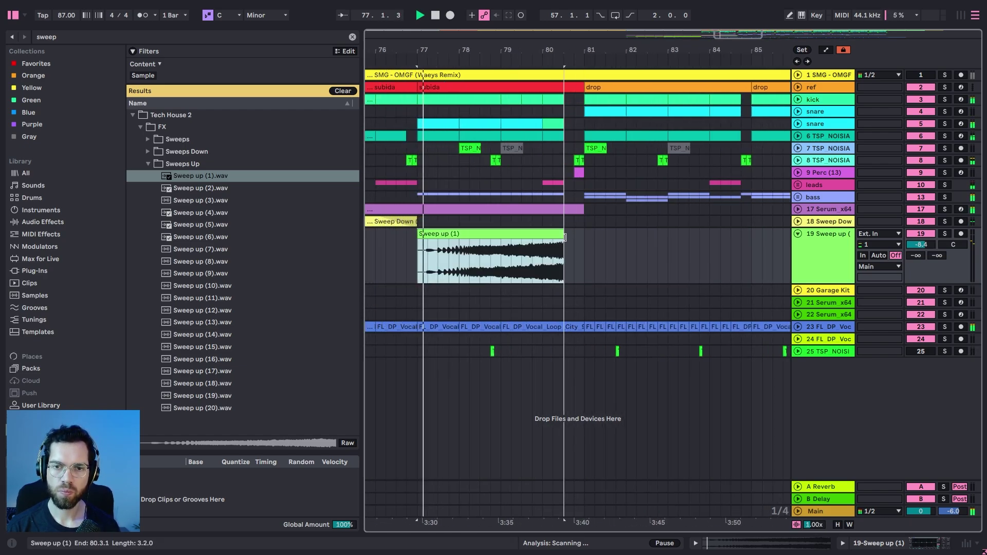
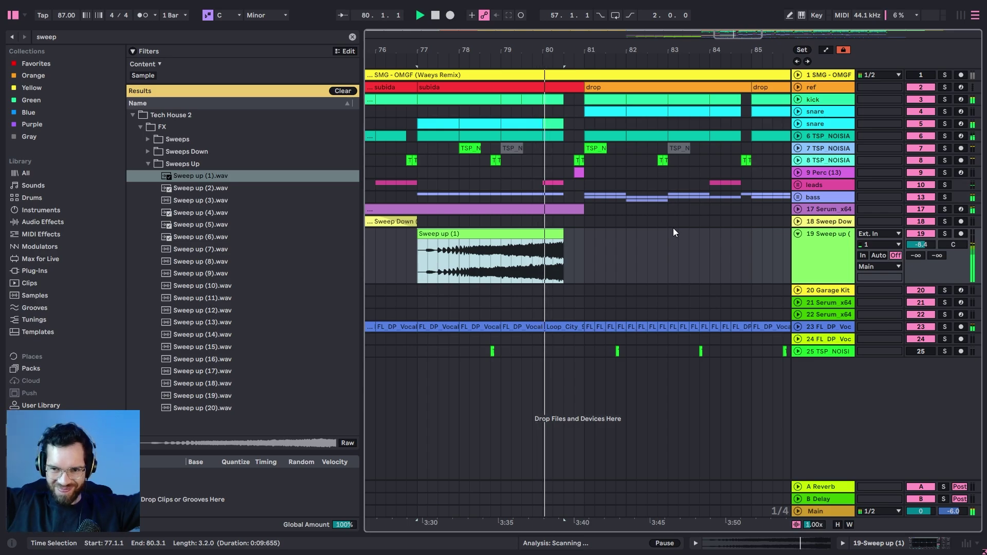
Hide the browser and copy the drop from bars 81 to 97 on all production tracks to bar 25
click(554, 173)
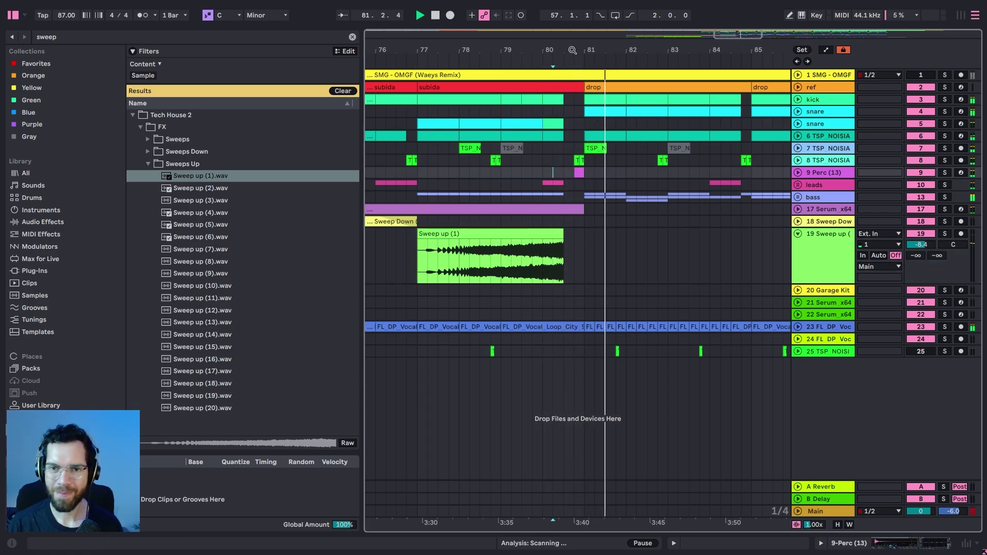
drag(573, 50, 640, 15)
click(12, 15)
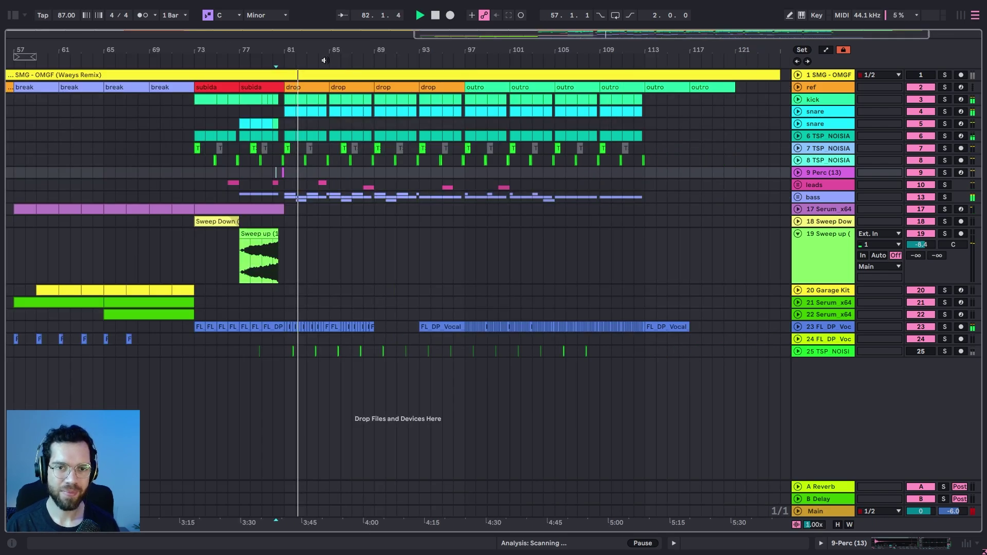
drag(325, 51, 514, 51)
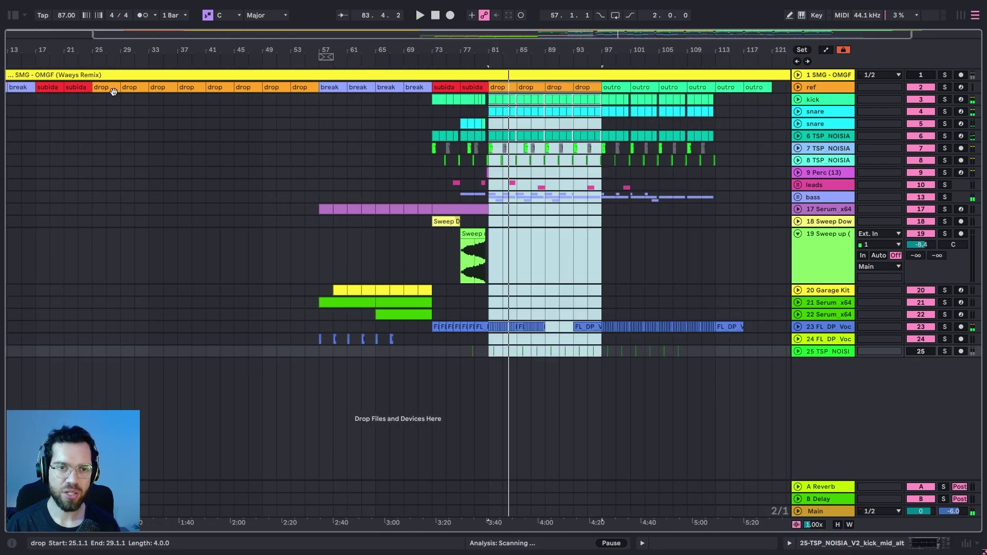
click(106, 88)
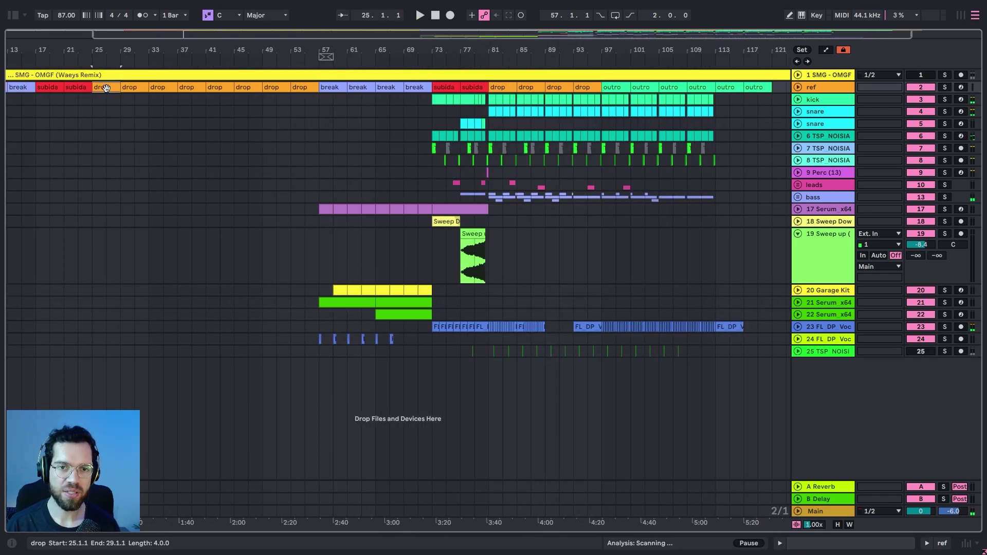
key(ctrl+v)
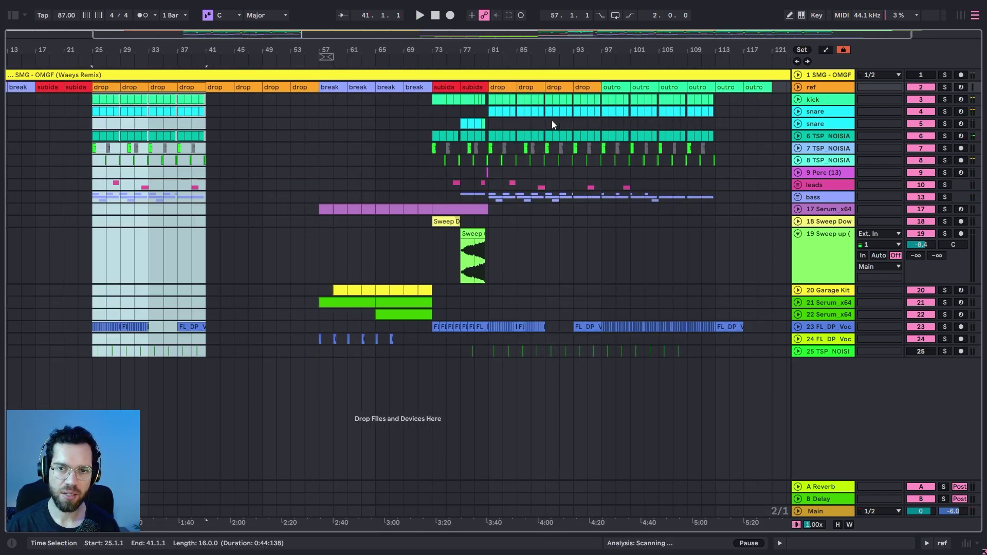
Copy the break and rise from bars 57 to 81 on all production tracks to bar 1
drag(403, 100, 573, 390)
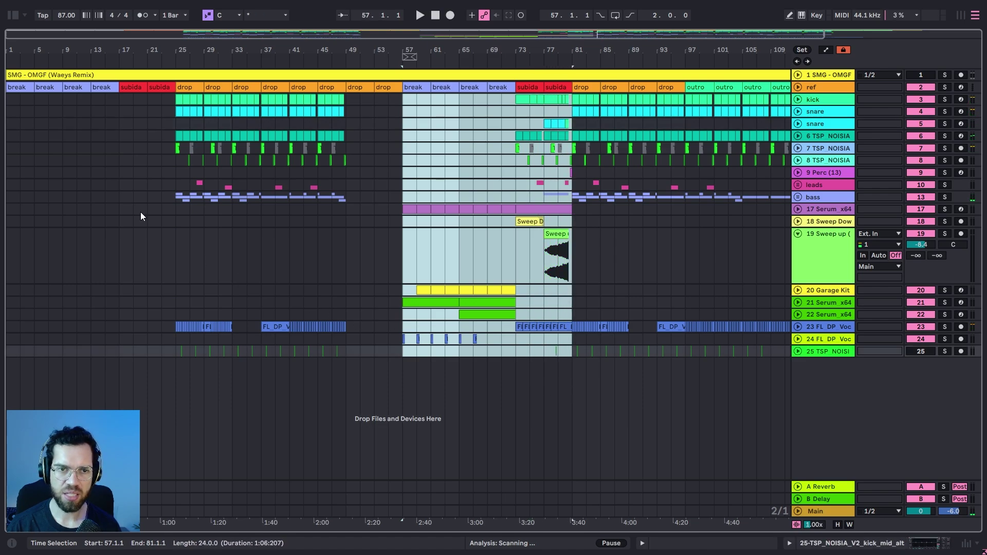
click(11, 103)
key(ctrl+v)
Play the copied opening break, auditioning it from bars 1, 11 and 15 into the rise at bar 17
key(space)
click(77, 136)
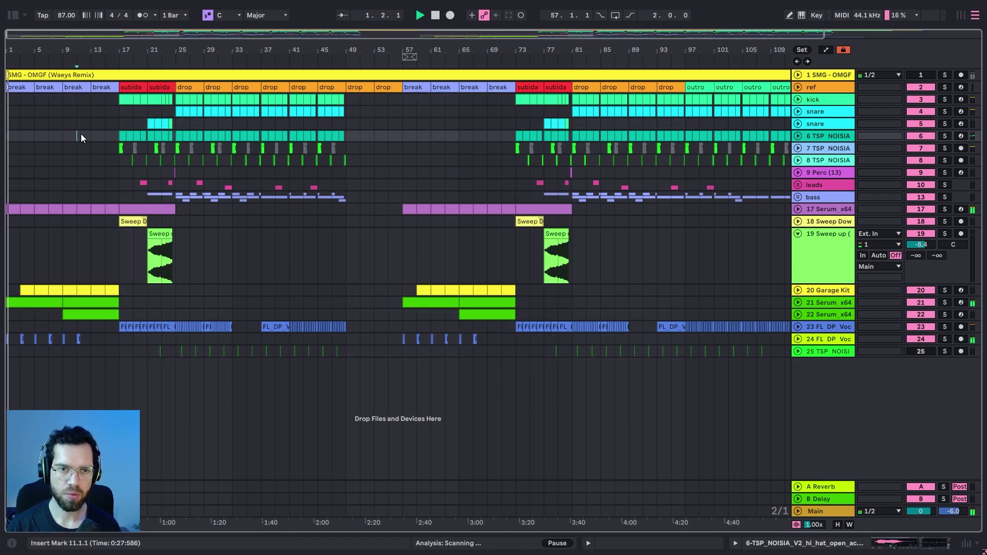
click(107, 159)
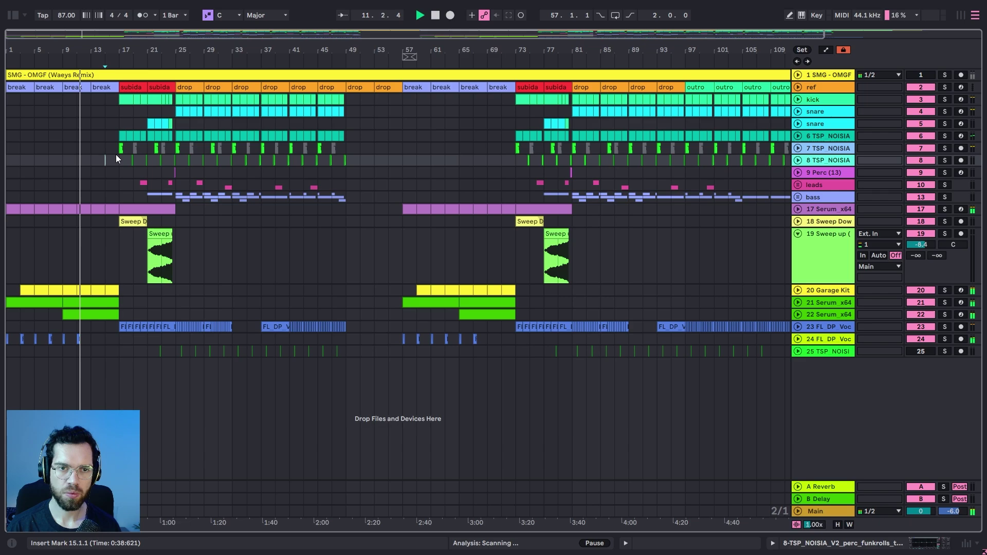
click(118, 183)
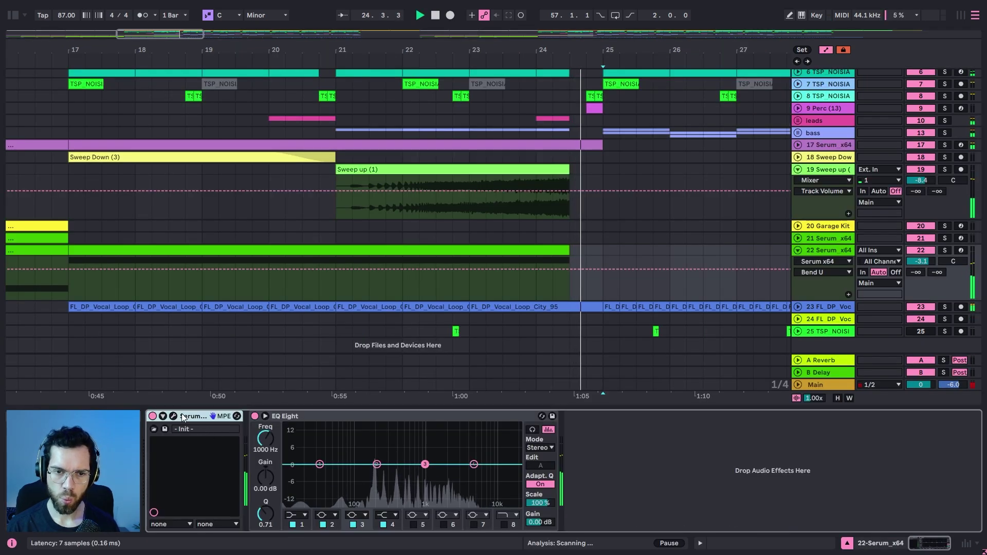
Expose Serum's pitch bend on track 22 and automate it to rise from 0.50 at bar 21 to its top at 24.3, returning at bar 25
click(172, 413)
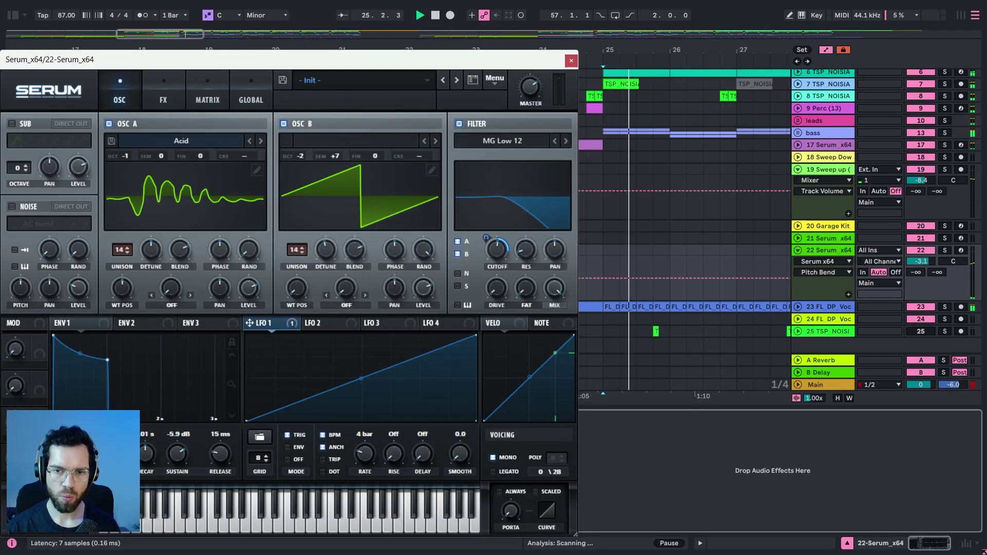
click(571, 62)
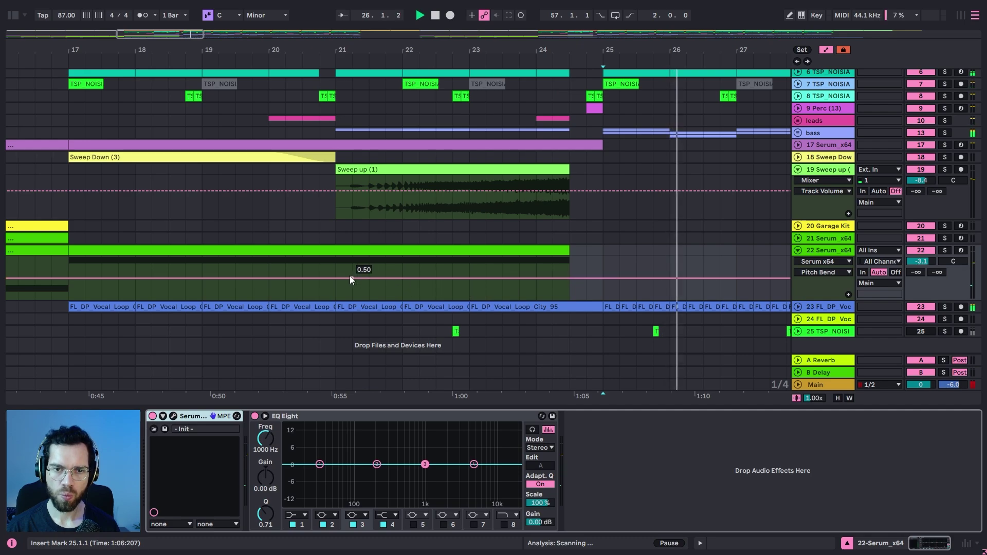
click(335, 279)
click(303, 287)
key(space)
key(space)
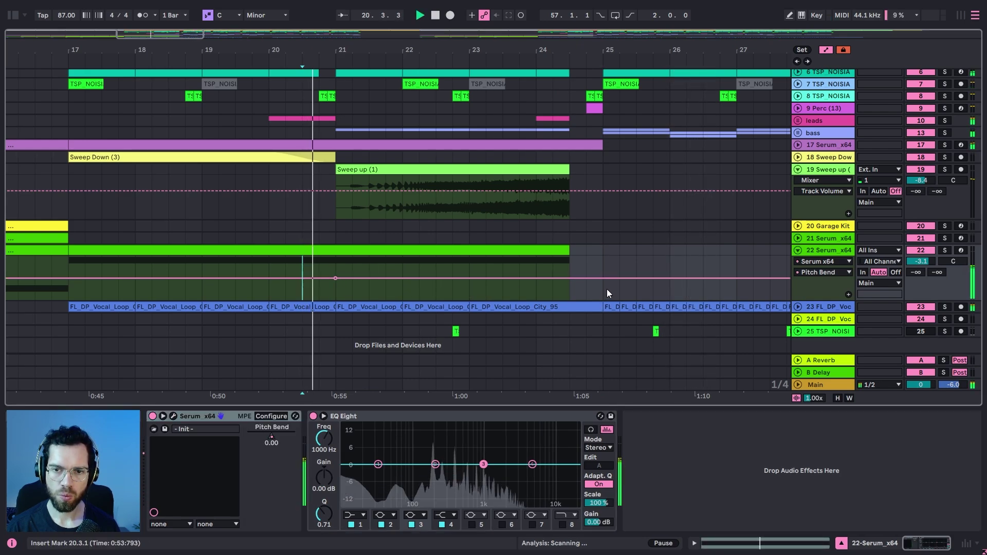
click(603, 278)
mouse_move(586, 278)
mouse_down()
mouse_move(586, 258)
mouse_move(570, 256)
mouse_up()
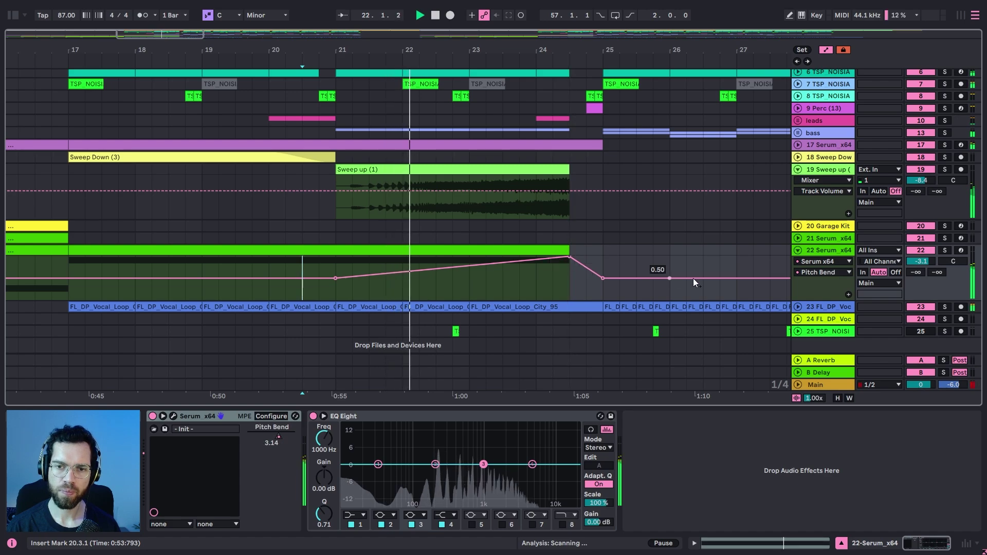
Hide the automation lanes and the device view, and fold Serum track 22
key(a)
click(798, 250)
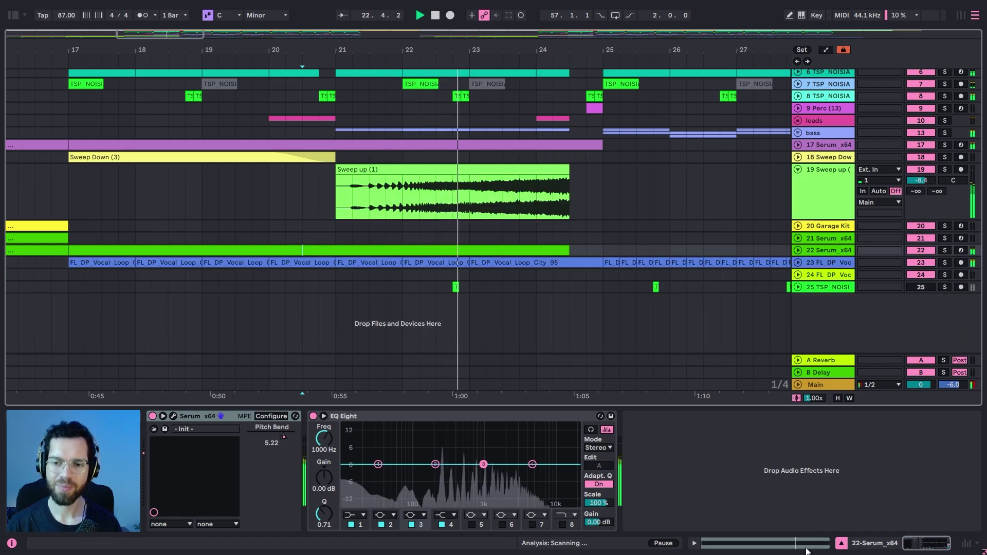
click(841, 544)
click(628, 250)
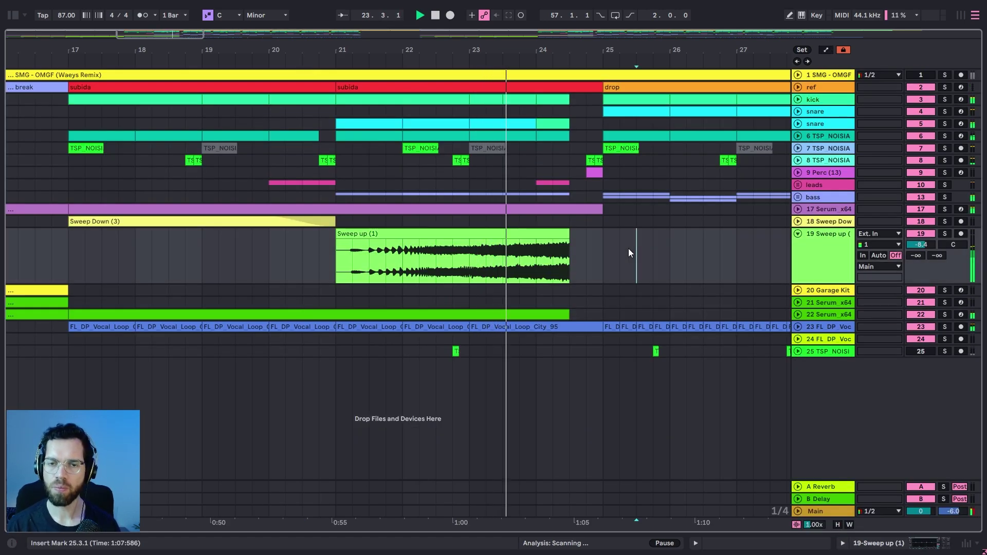
Expand the bass group and transpose all notes of track 17 Serum's bar 26 clip down an octave to C0
drag(624, 46, 481, 28)
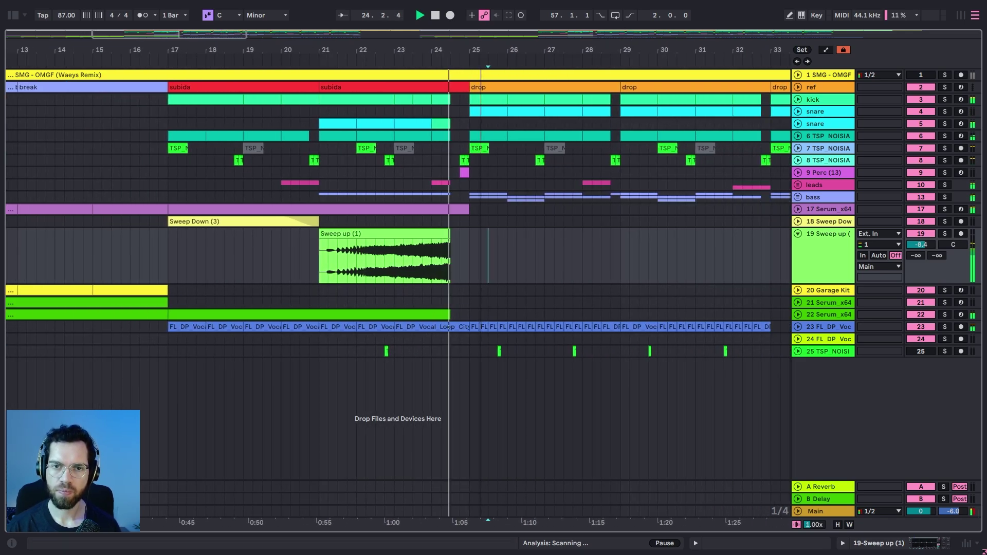
click(797, 197)
scroll(680, 224, down, 2)
click(814, 217)
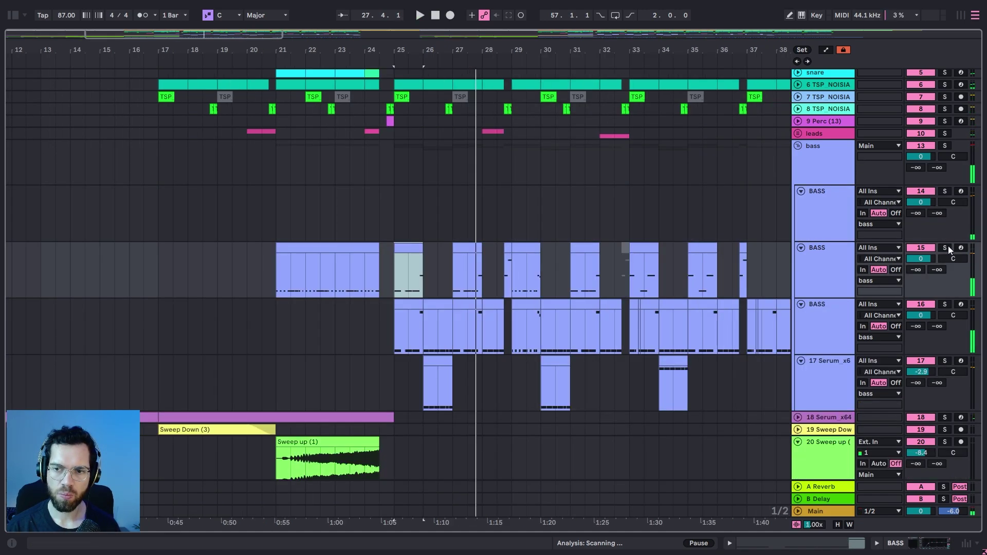
click(945, 248)
double_click(835, 277)
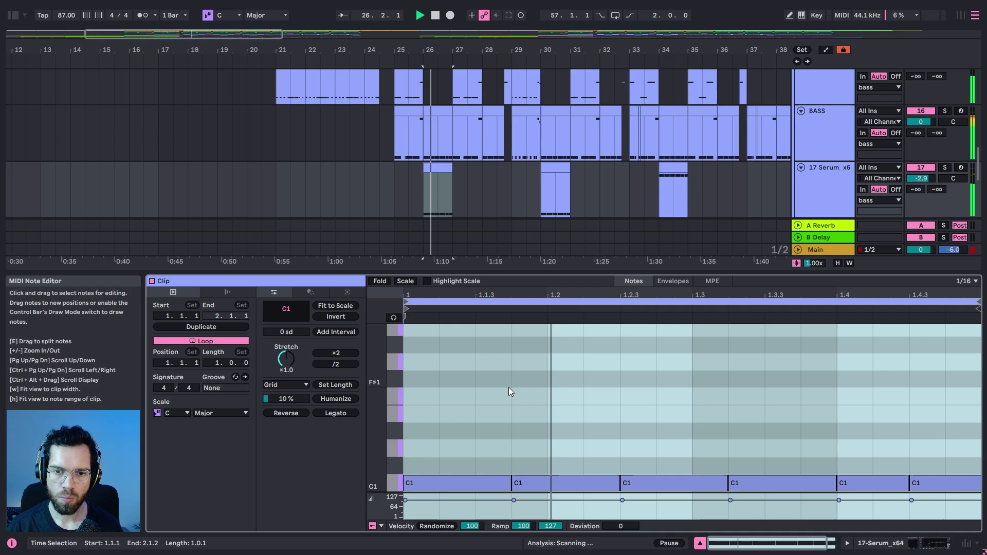
key(shift+Down)
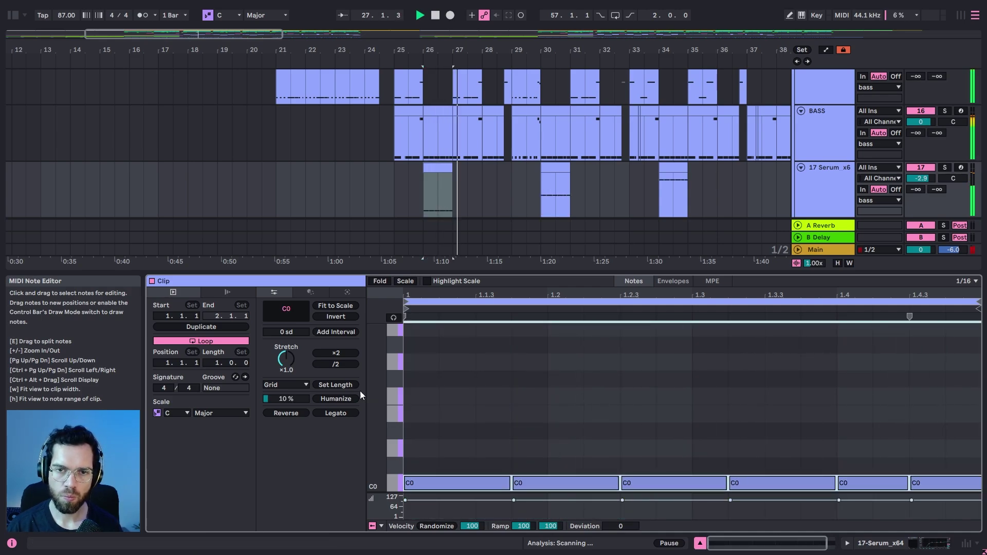
click(379, 190)
click(701, 541)
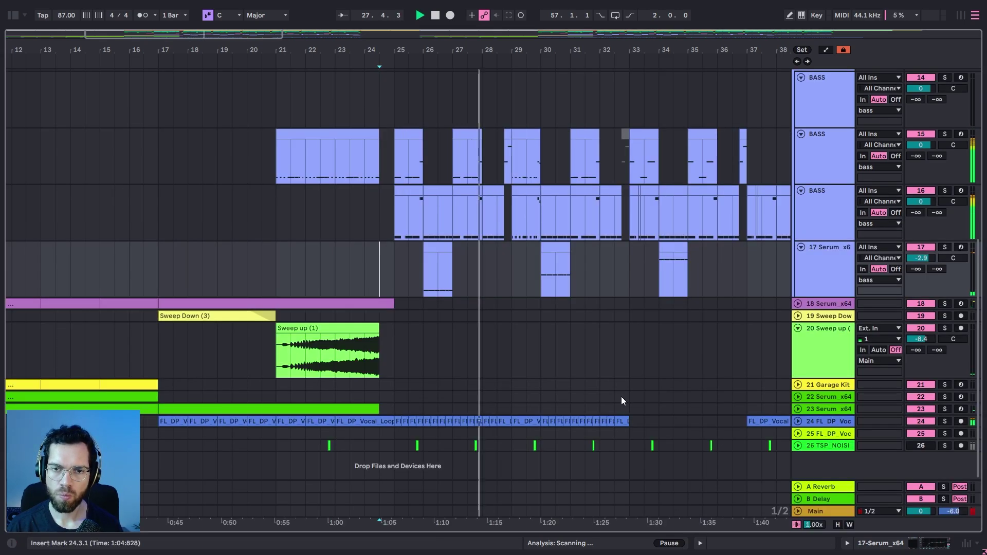
Transpose the C3 note in the second LEAD track's bar 32 clip down an octave
scroll(621, 396, up, 3)
scroll(561, 276, up, 3)
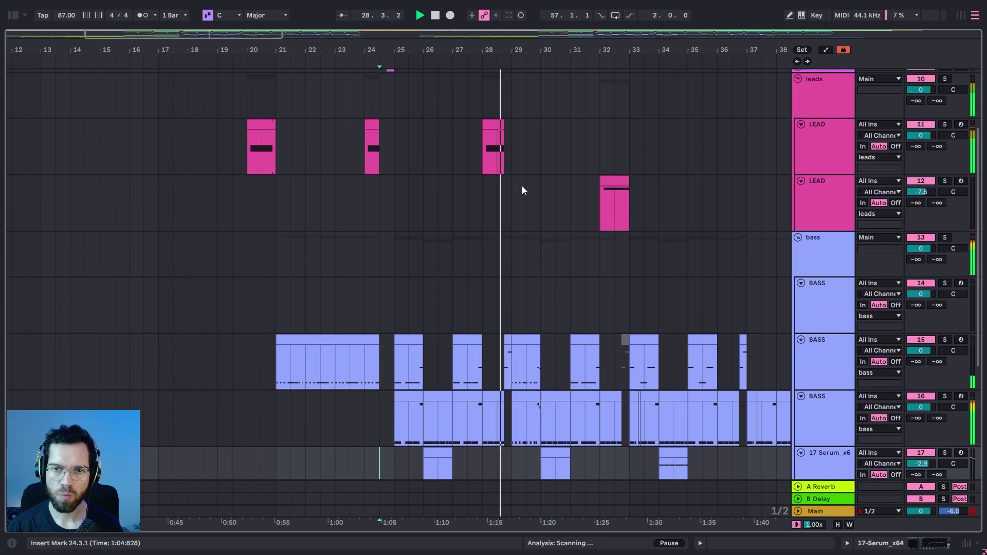
scroll(525, 196, down, 3)
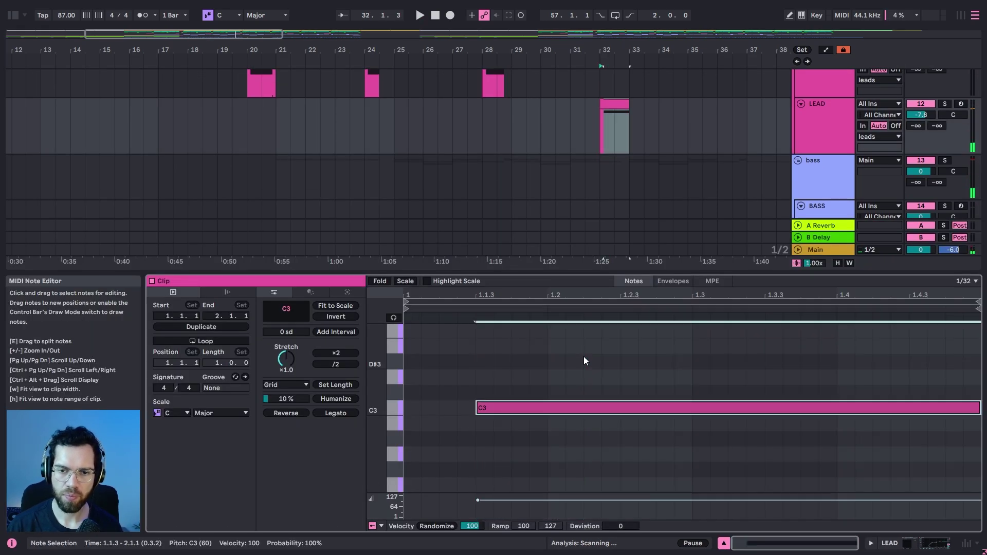
key(space)
key(shift+Down)
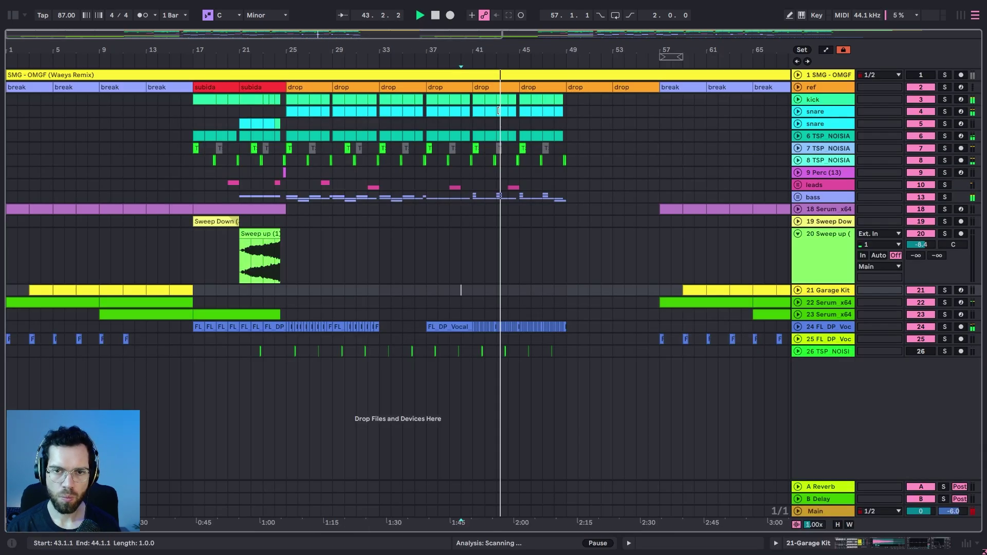
Try the Garage Kit clip at bar 41, replace it with the track 18 Serum clip and duplicate that up to bar 45
click(471, 292)
key(ctrl+v)
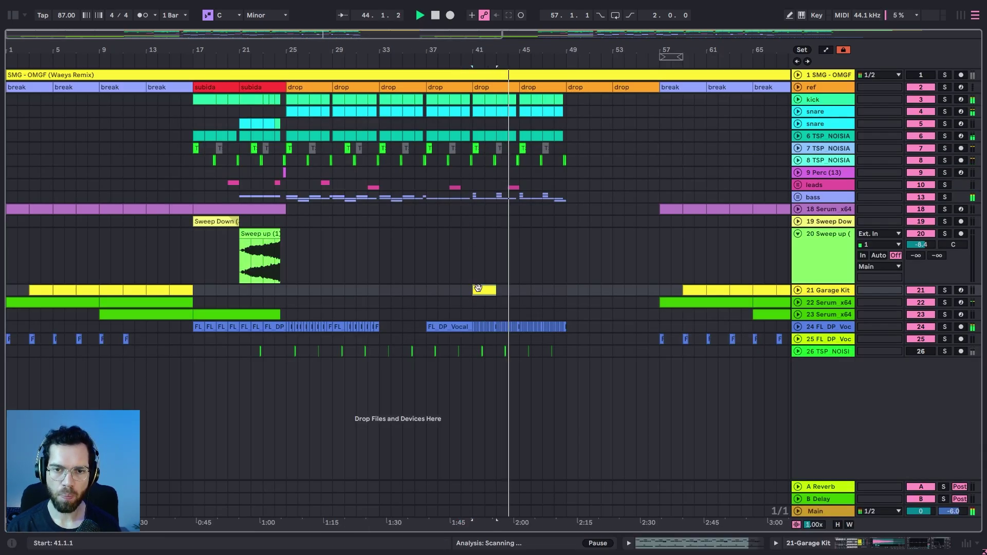
key(ctrl+d)
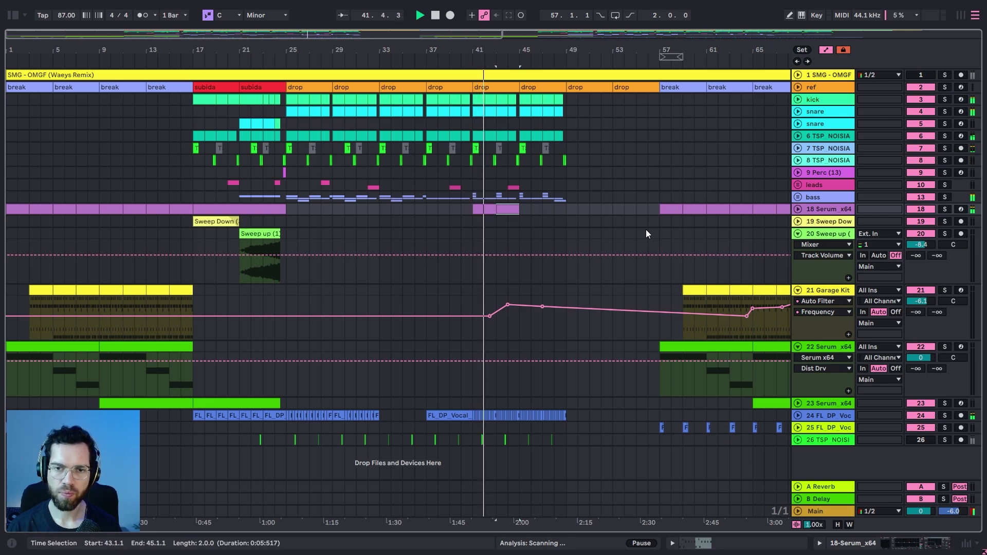
Unfold Serum track 18 to inspect its Auto Filter frequency automation, hide the automation lanes and fold the tracks
click(798, 209)
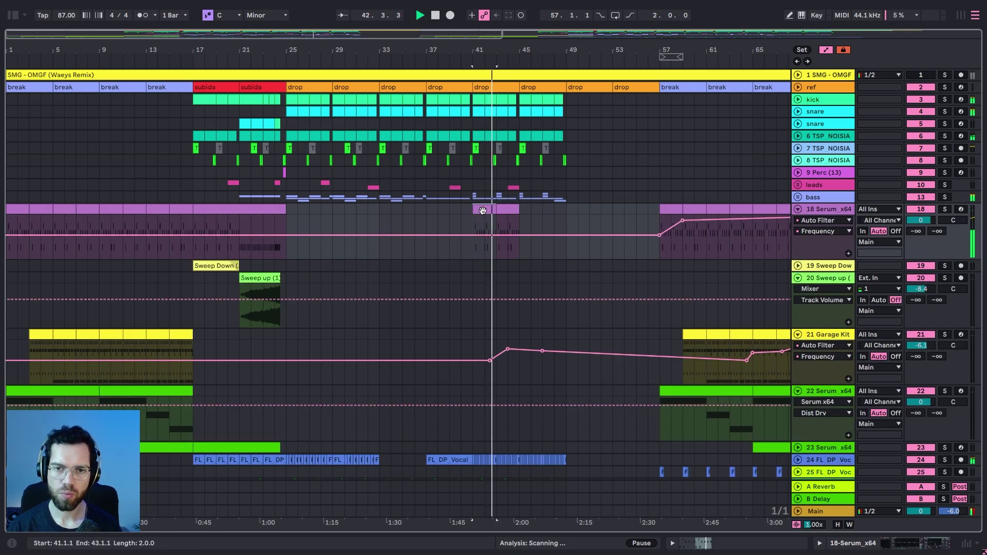
key(a)
click(808, 220)
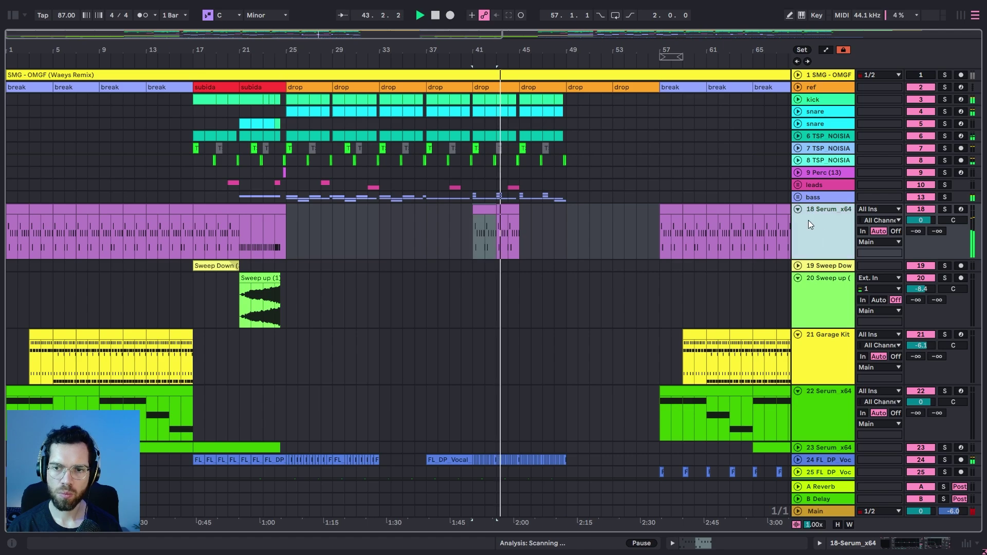
key(ctrl+a)
key(u)
Duplicate the drop section from bars 41 to 49 across the production tracks to fill bars 49 to 57
click(554, 160)
drag(566, 97, 473, 313)
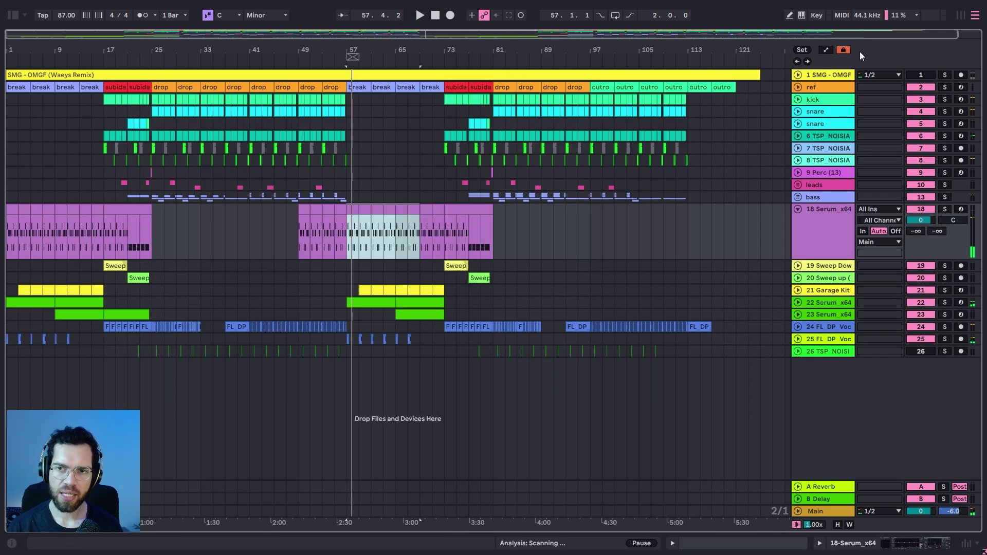
Unlock the automation envelopes and copy the break and rise from bars 57 to 81 onto bars 1 to 25 across all tracks
click(847, 49)
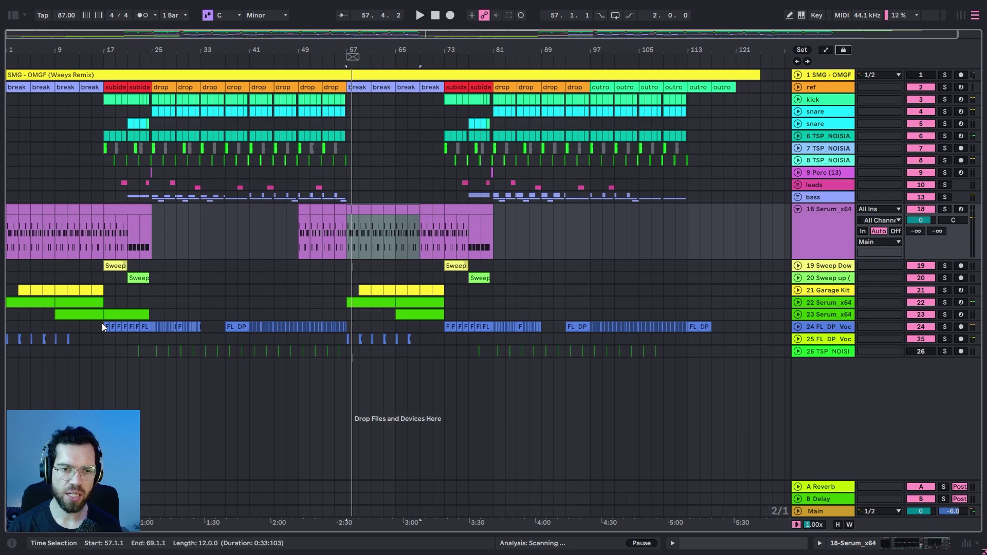
drag(111, 314, 457, 316)
drag(489, 354, 346, 91)
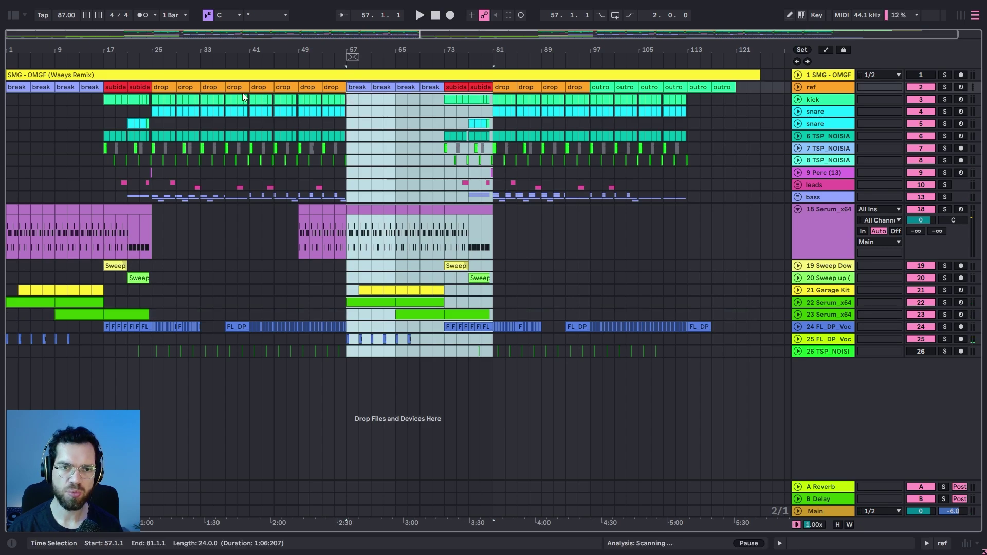
click(24, 87)
shift+click(149, 352)
Show the automation lanes to check the Serum track's Auto Filter frequency over the opening bars, and play from bar 1
click(66, 160)
key(a)
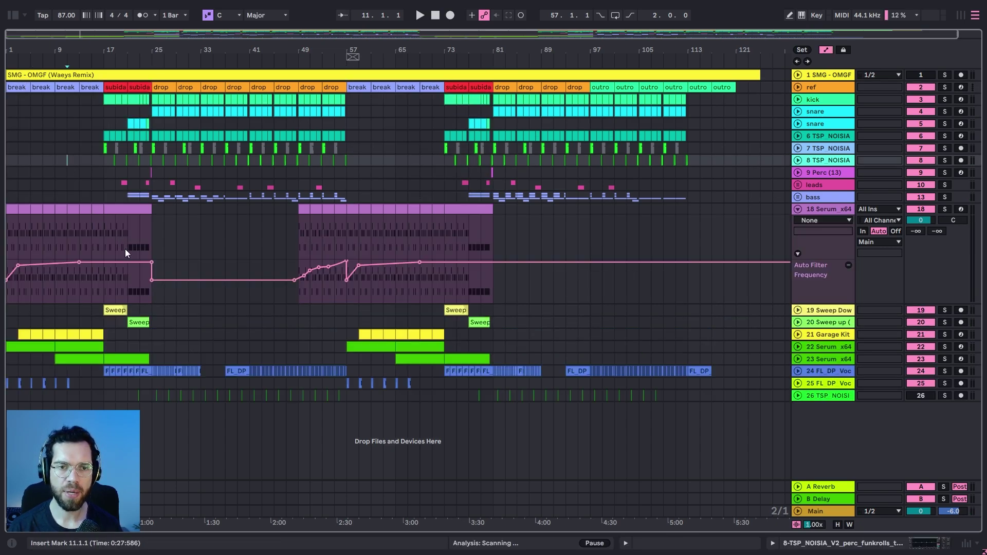
click(109, 233)
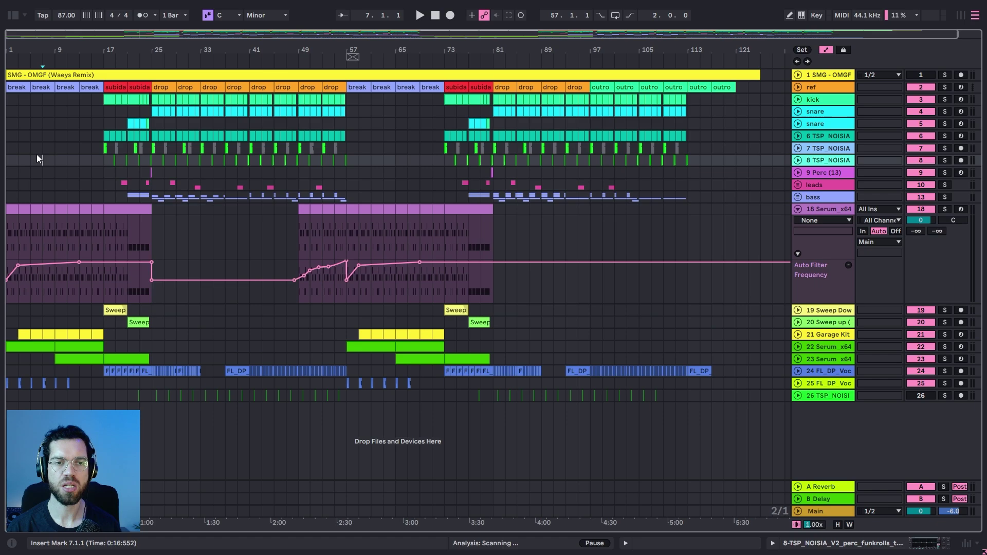
click(12, 137)
key(space)
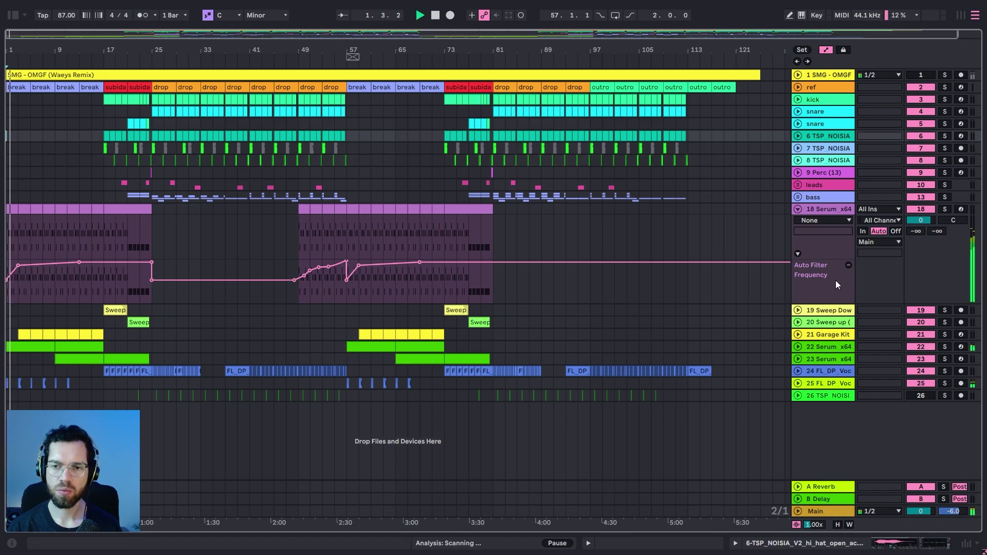
Rename Serum track 18 as pluck and fold it
click(814, 210)
click(800, 211)
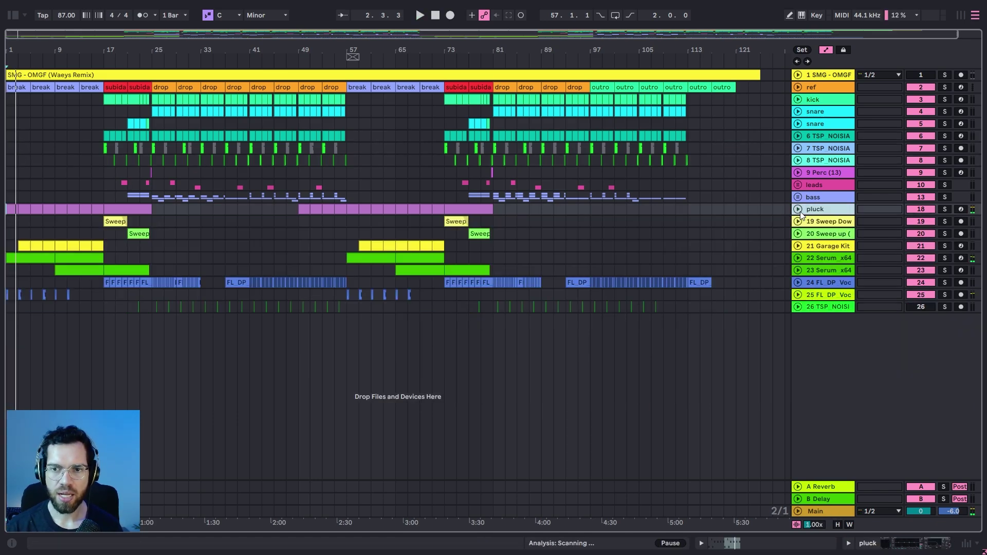
click(747, 236)
Group the Sweep Down and Sweep up tracks, name the group fx and fold it
click(818, 217)
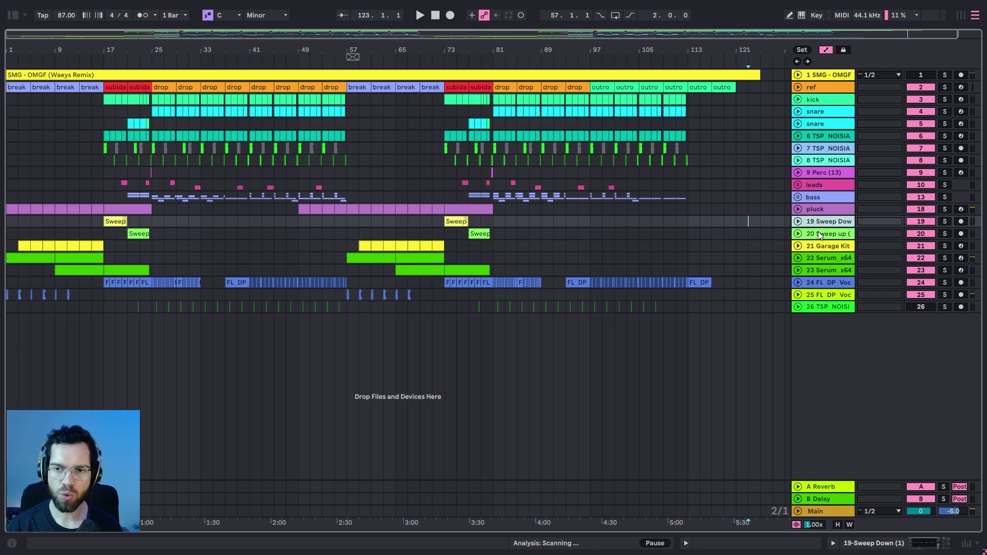
shift+click(818, 232)
key(ctrl+g)
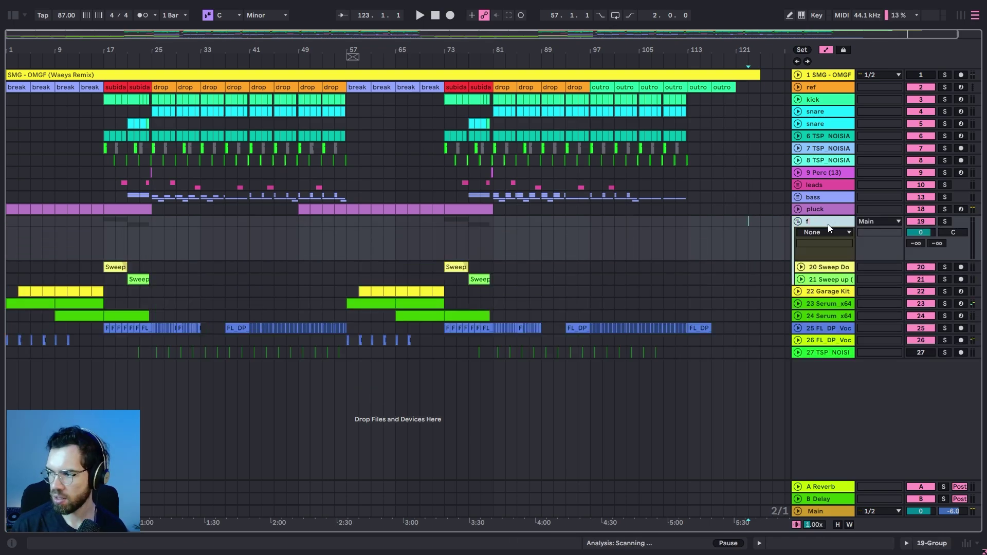
click(798, 221)
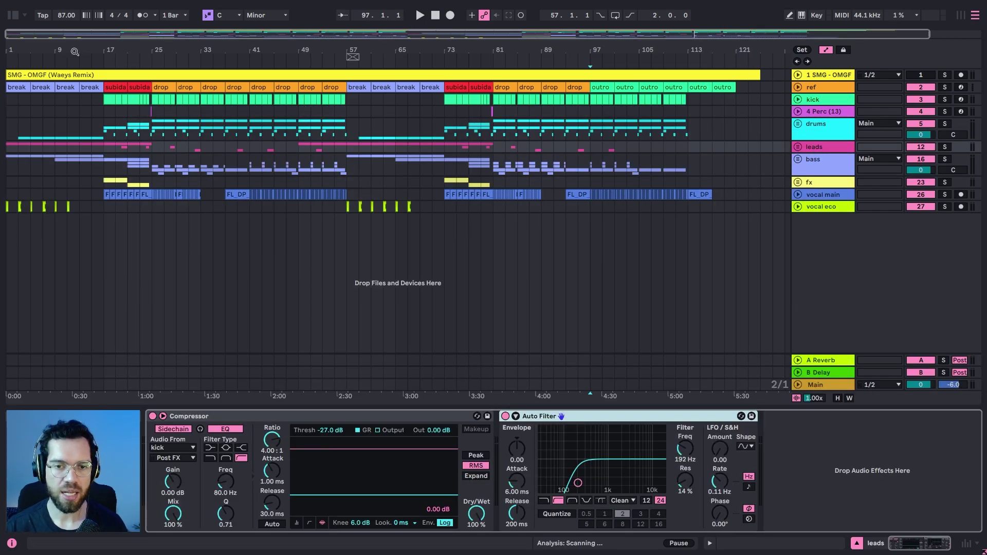
Find EQ Eight among the audio effects and add it after the Auto Filter on the leads group
click(13, 18)
click(69, 40)
text(eq)
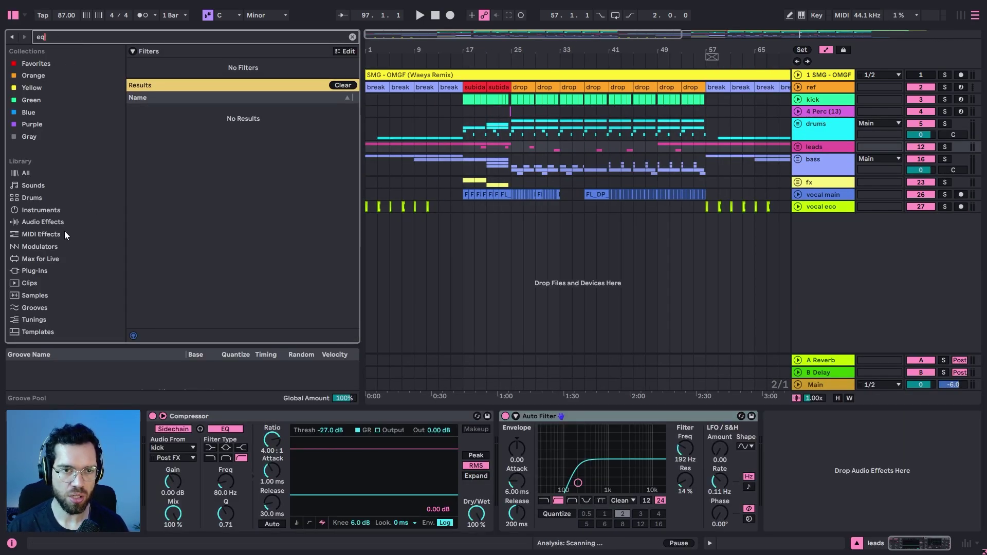
click(156, 119)
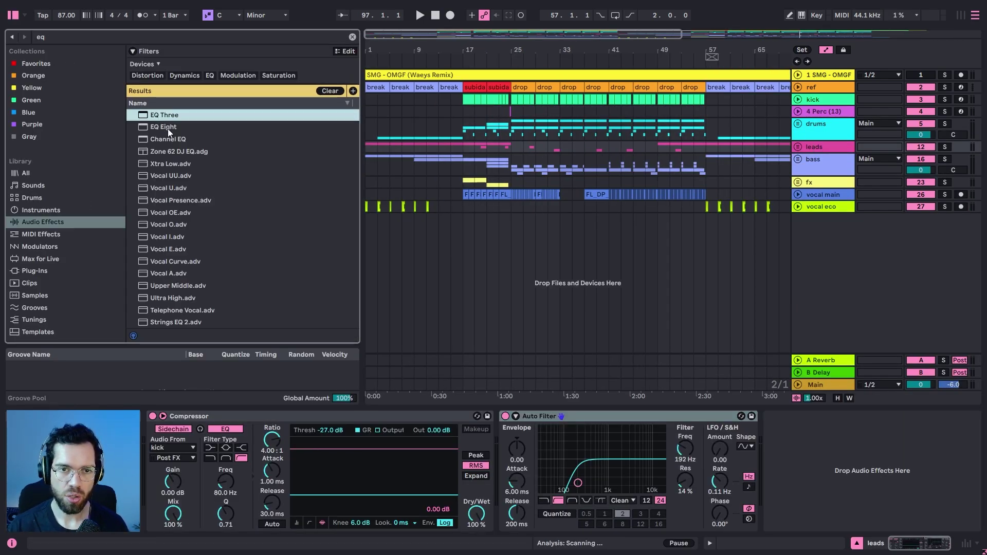
double_click(167, 127)
Set band 1 of the leads group's EQ Eight to a low cut at about 64 Hz during playback and hide the browser
click(716, 516)
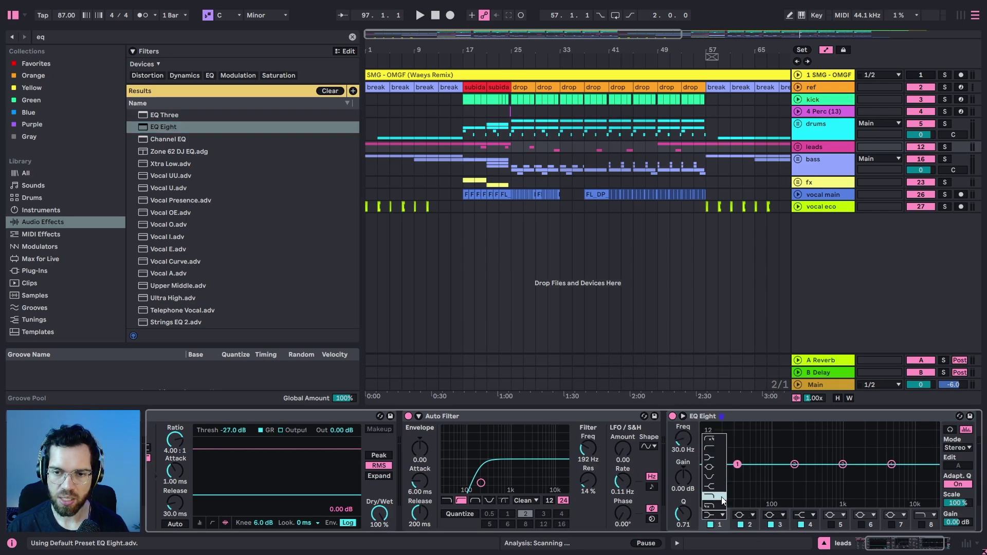
click(714, 449)
key(space)
drag(737, 475, 760, 475)
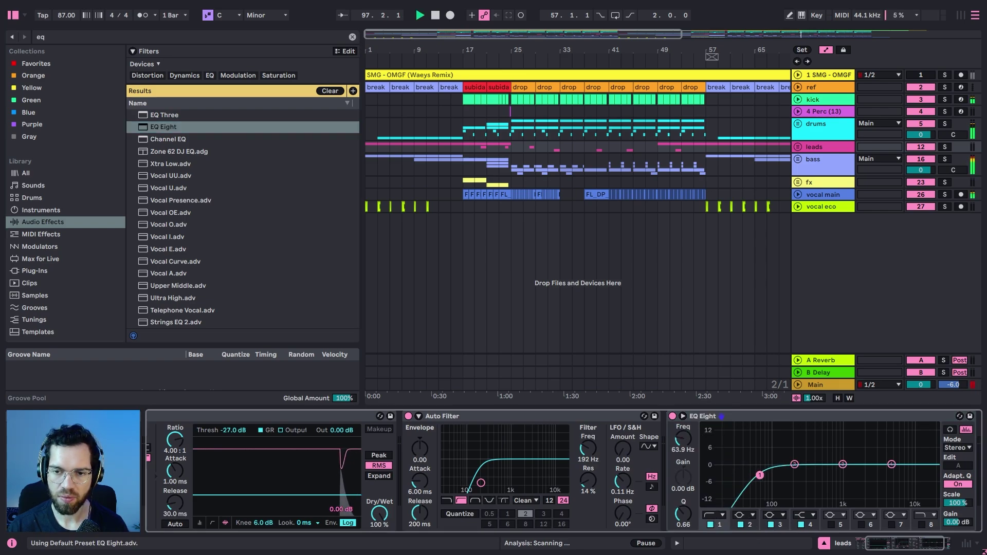
click(13, 15)
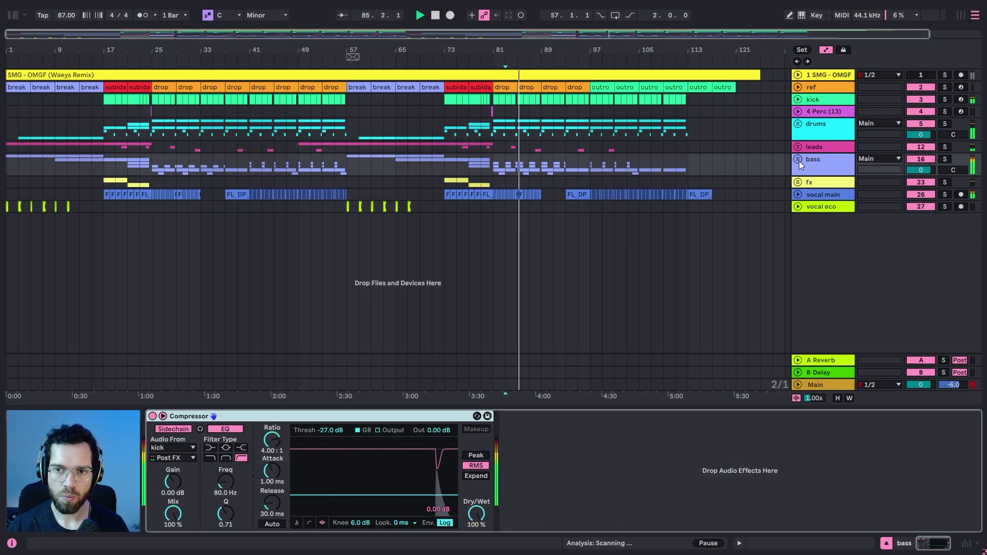
Unfold the bass group and rename its first two Serum tracks, 17 and 18, as bass break
click(799, 160)
scroll(805, 159, down, 1)
scroll(817, 157, down, 5)
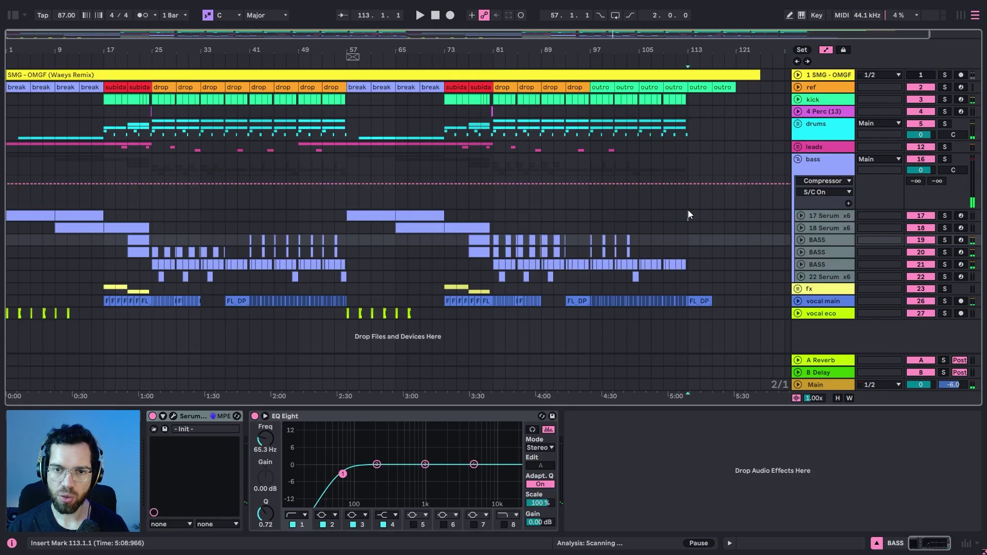
click(688, 216)
click(843, 217)
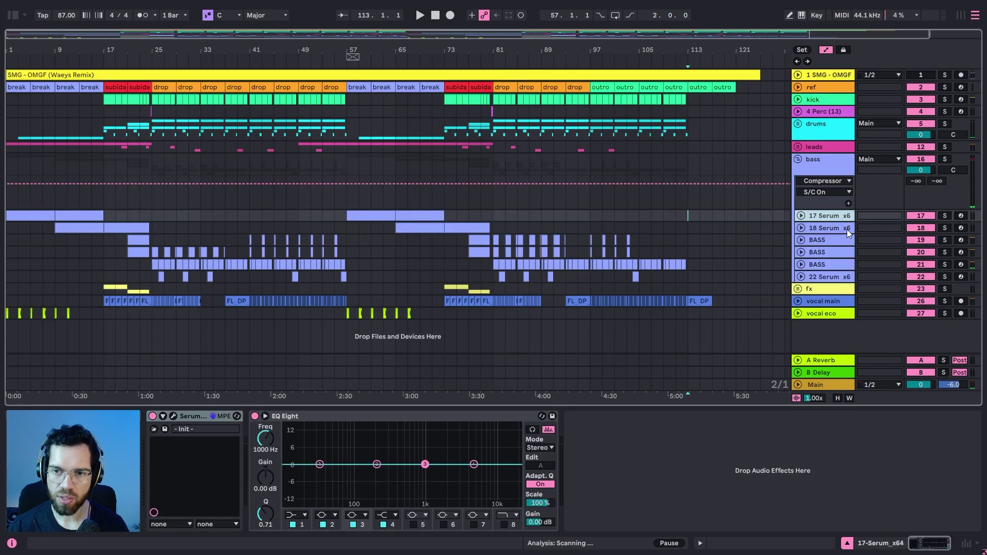
shift+click(847, 229)
key(ctrl+r)
text(b)
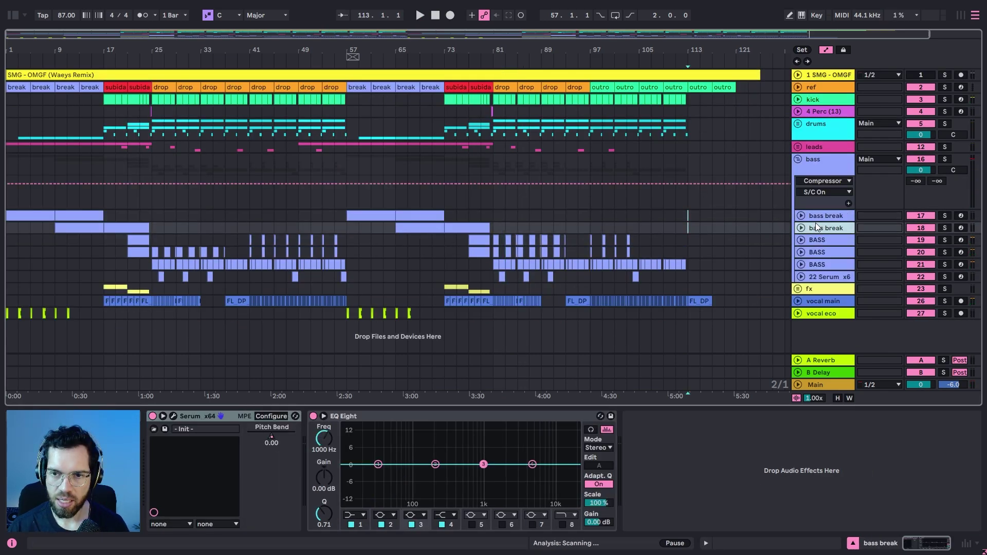
Audition the second bass break track from bar 65 and move it into the leads group
click(803, 228)
click(435, 227)
key(space)
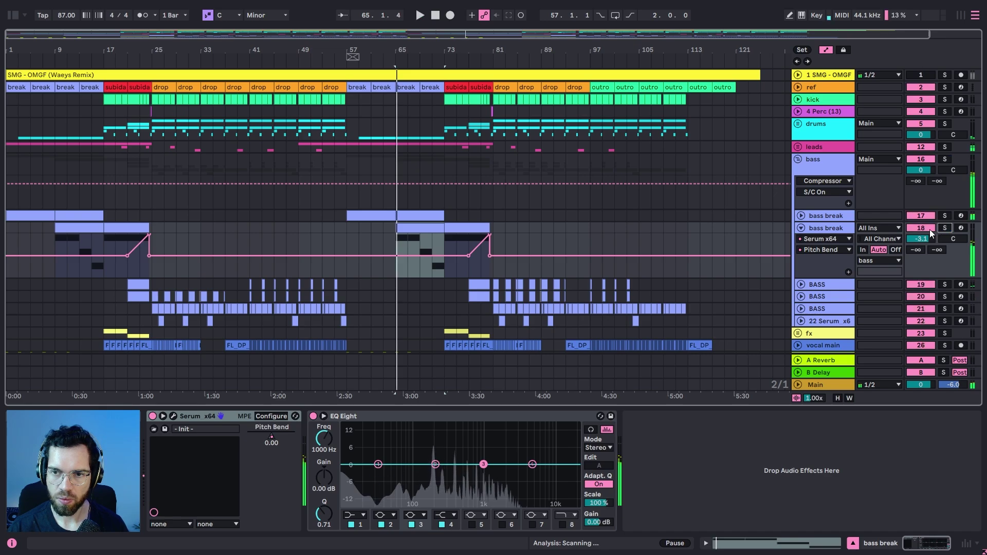
key(space)
drag(831, 229, 824, 150)
click(799, 147)
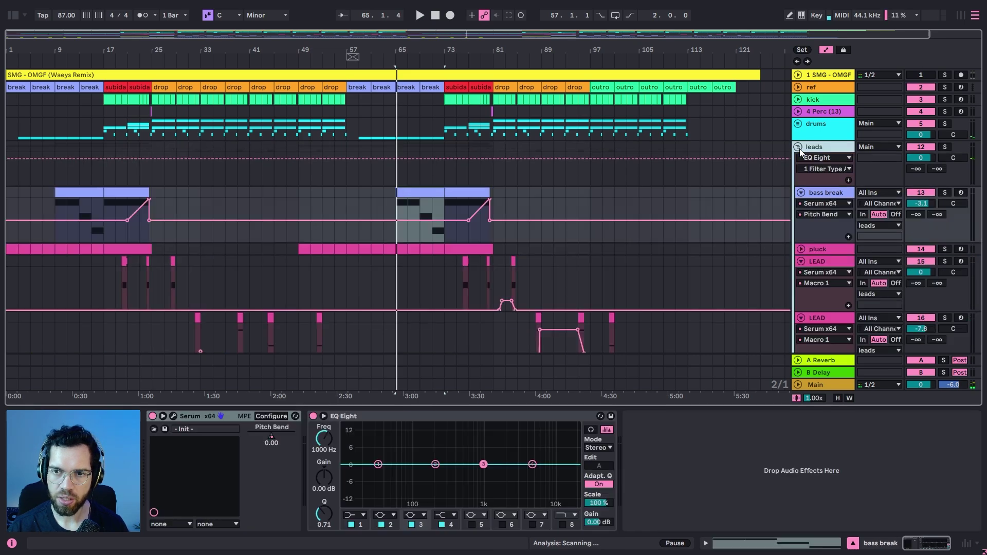
Rename the bass break track moved into the leads group
click(816, 193)
key(ctrl+r)
text(l)
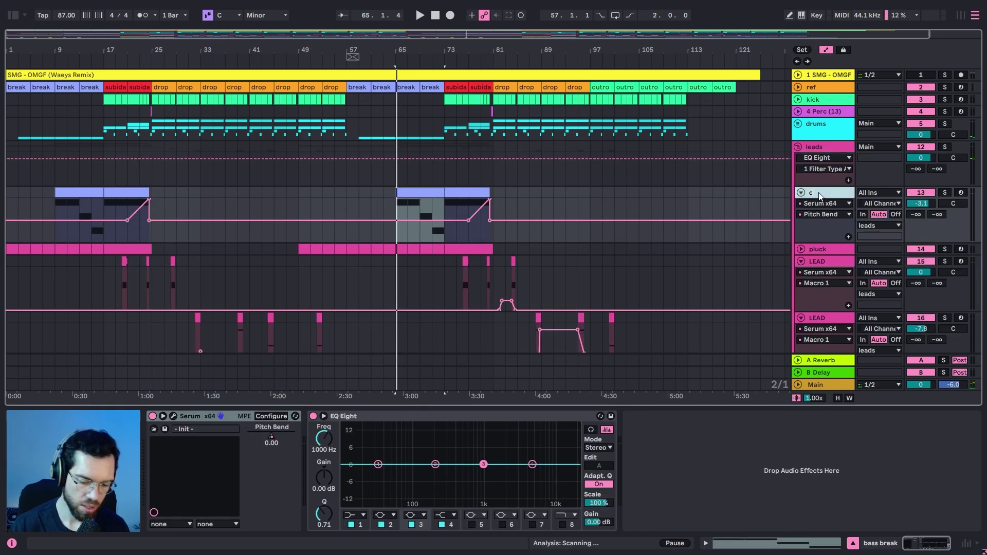
Rename the third BASS track as sub and, with it soloed, dip its EQ Eight band 2 about 5 dB near 182 Hz
click(820, 232)
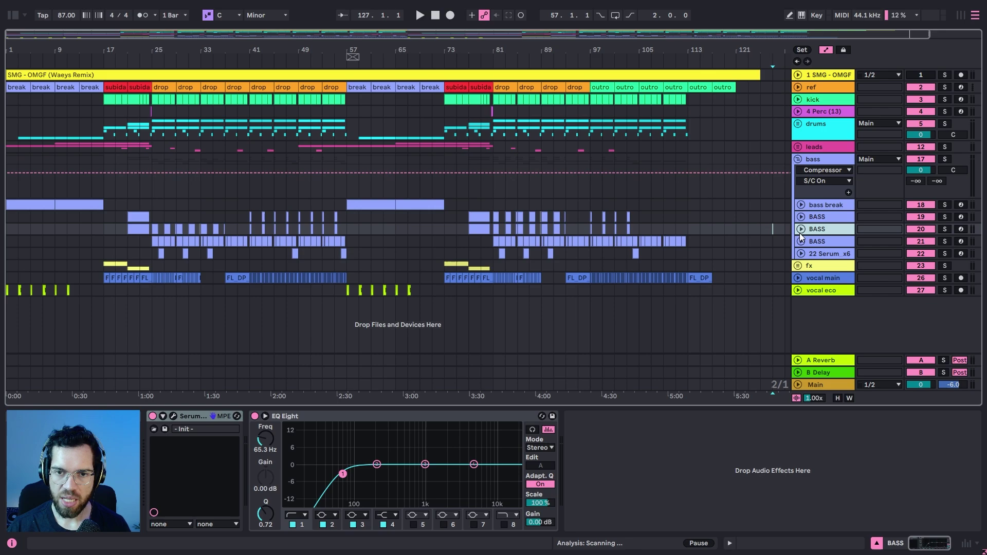
click(801, 241)
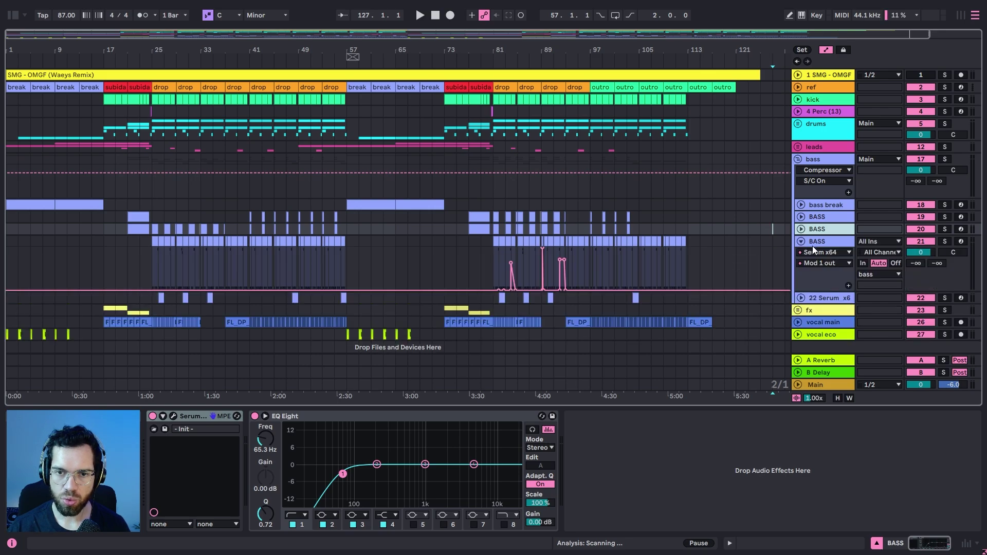
click(813, 246)
click(945, 242)
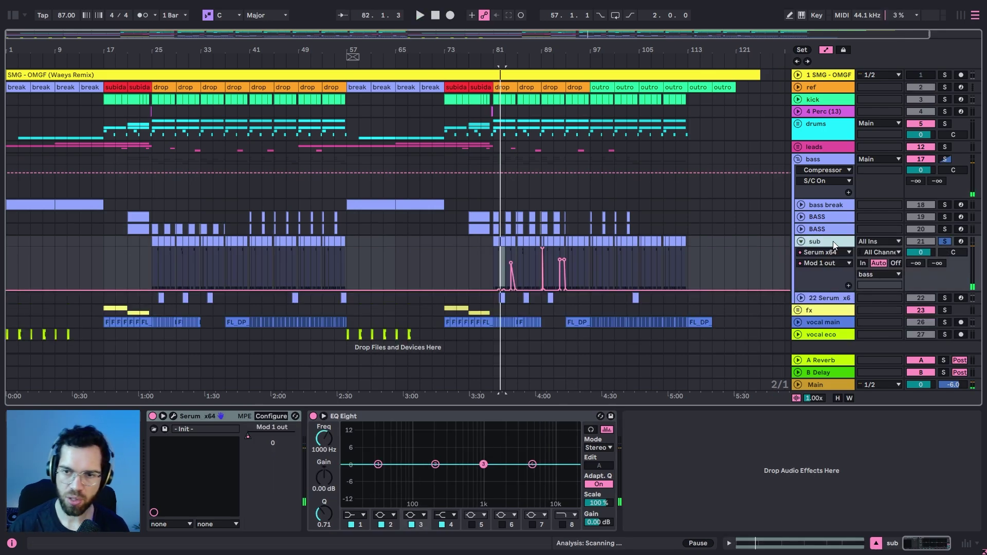
drag(436, 465, 436, 478)
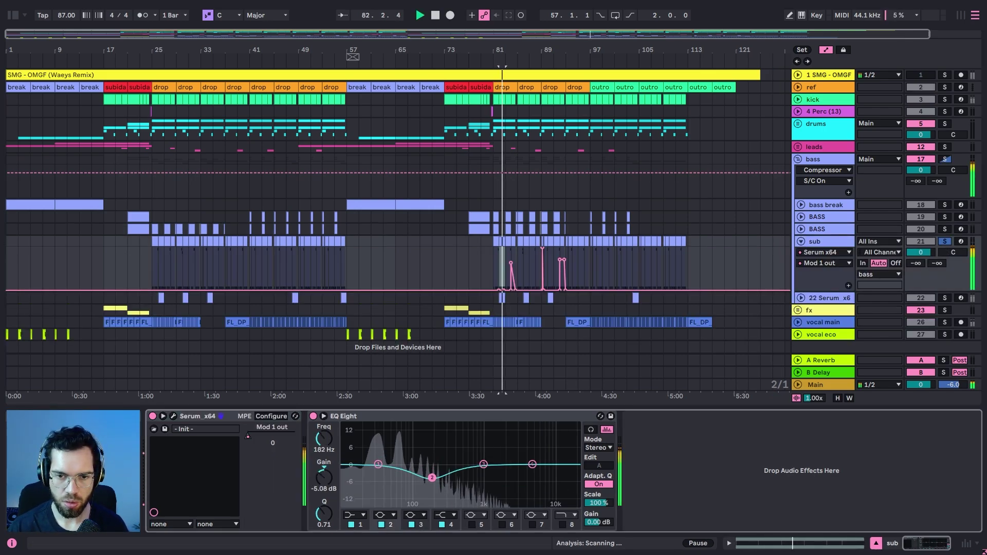
click(831, 214)
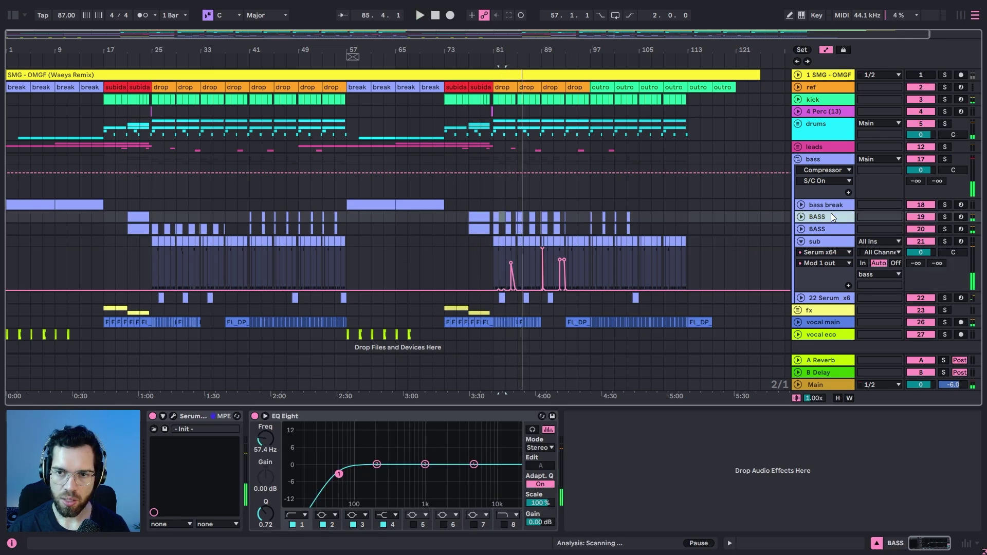
Move the sub track out of the bass group to just below it
click(827, 241)
scroll(820, 240, down, 1)
drag(813, 224, 816, 309)
scroll(809, 289, up, 1)
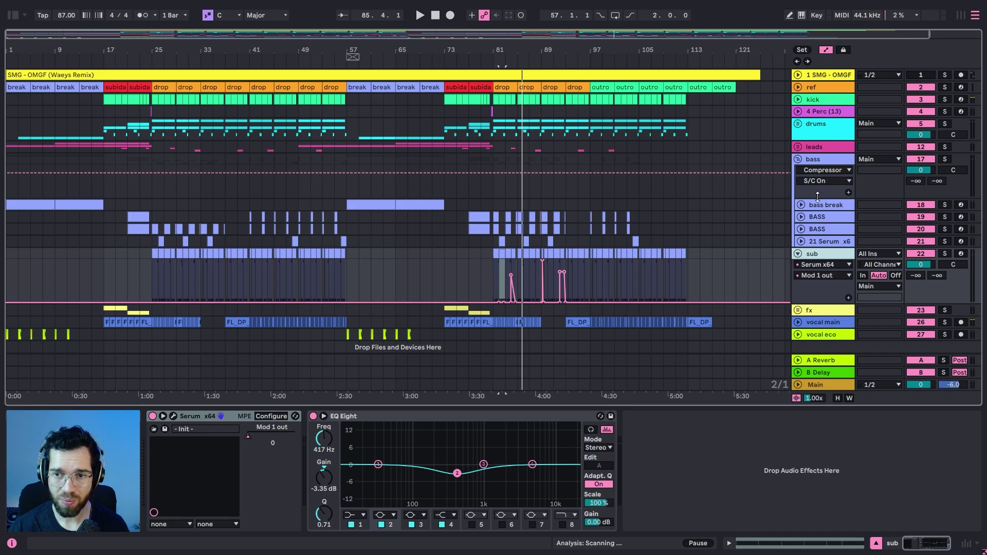
Add an Overdrive after the Compressor on the bass group and play the drop from bar 82
click(829, 169)
click(9, 17)
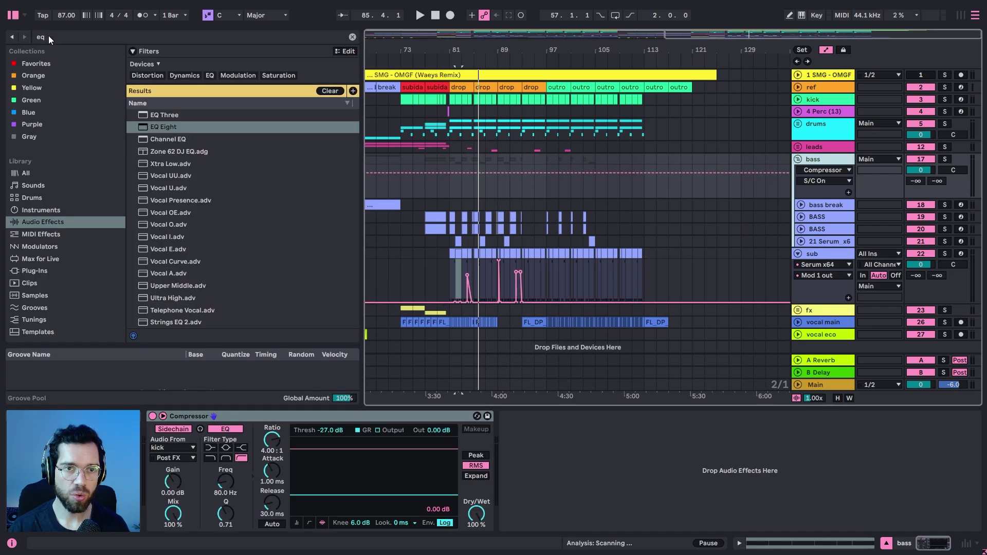
click(48, 35)
text(over)
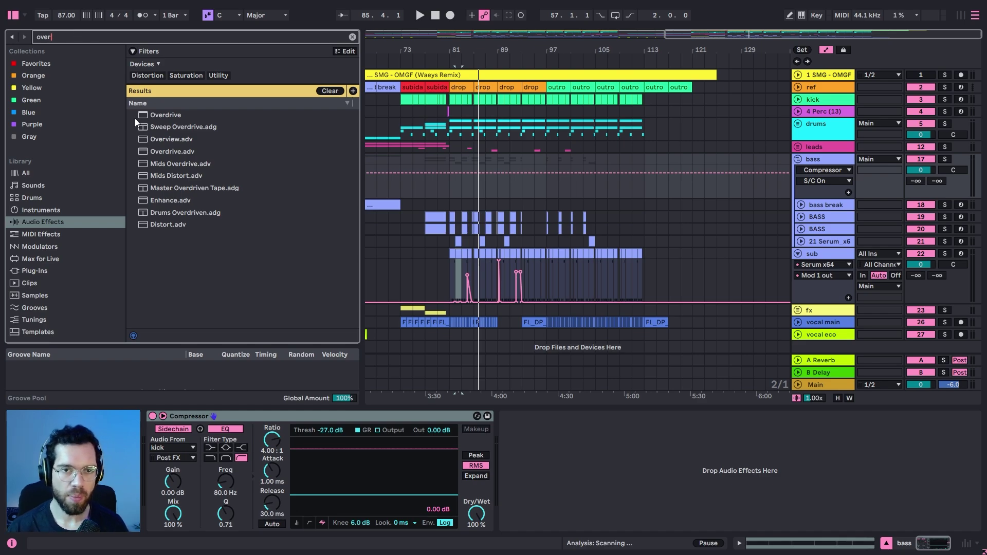
click(156, 119)
double_click(156, 119)
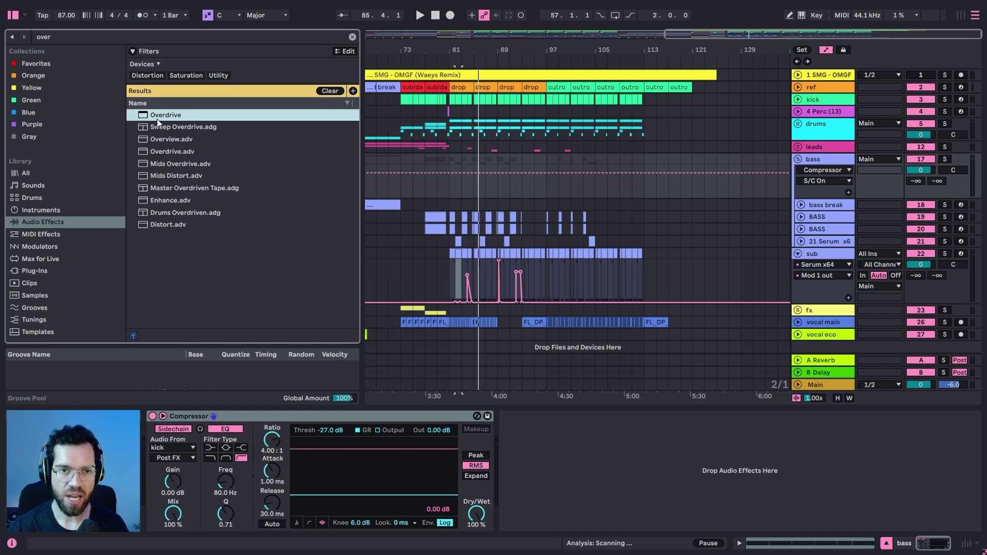
click(825, 160)
key(space)
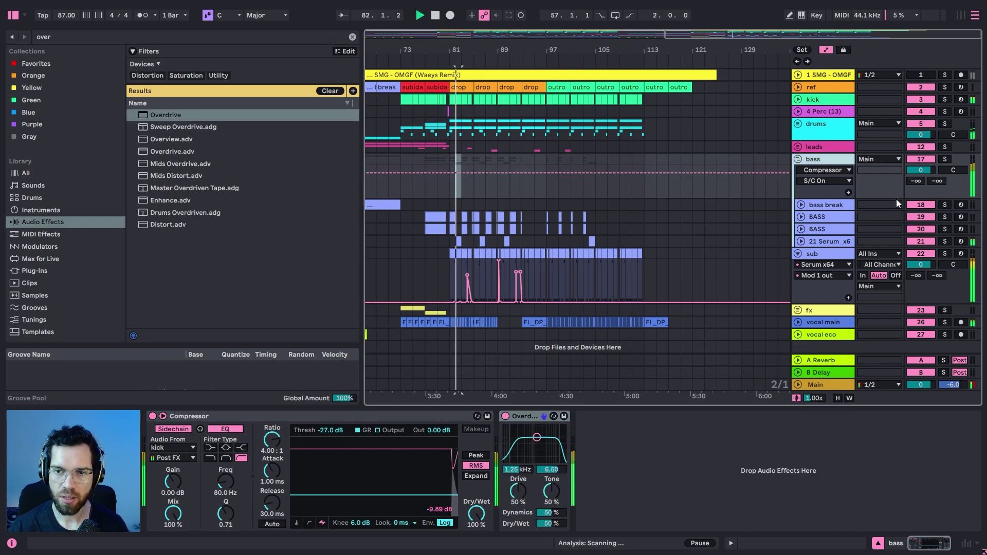
Solo the bass group and add a Limiter after OTT at the end of its effect chain
click(944, 159)
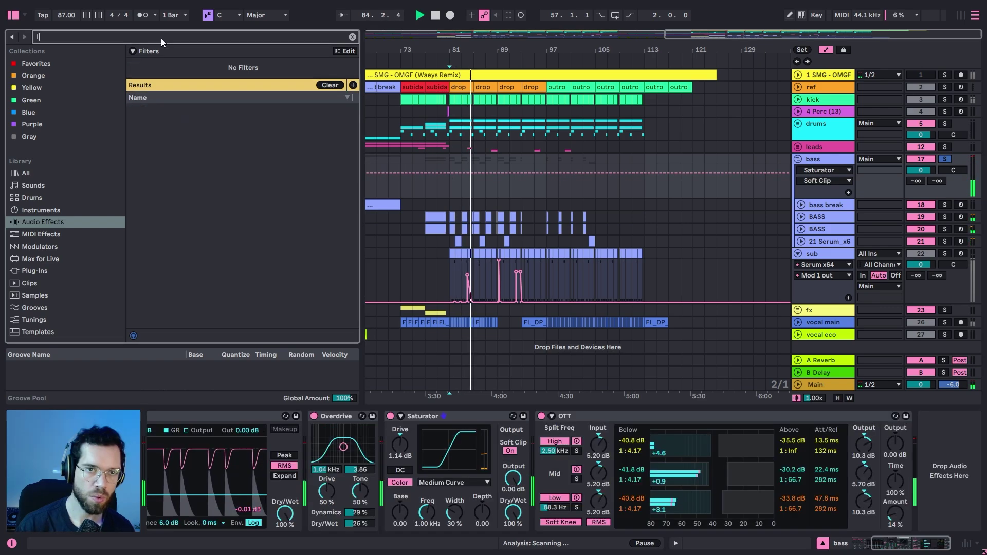
text(limite)
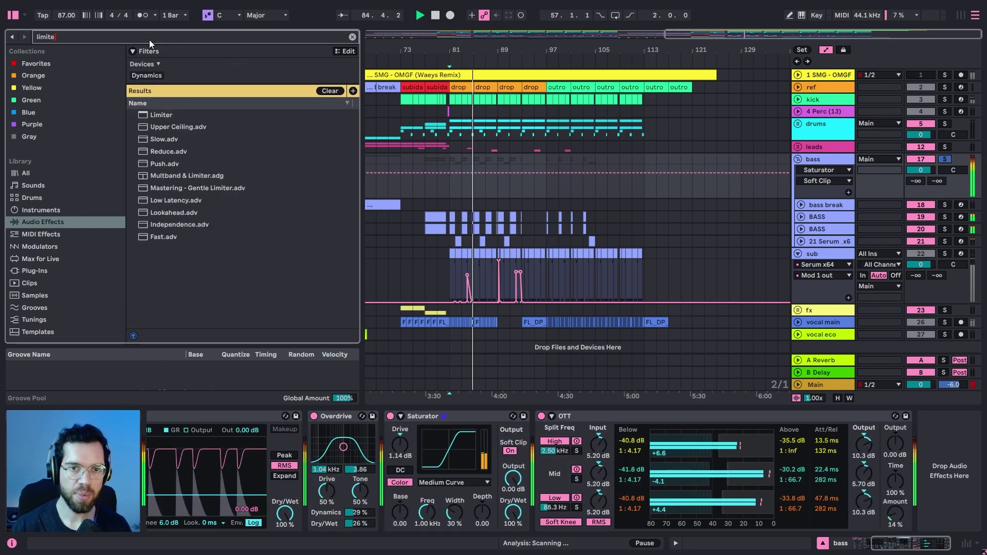
drag(160, 118, 947, 426)
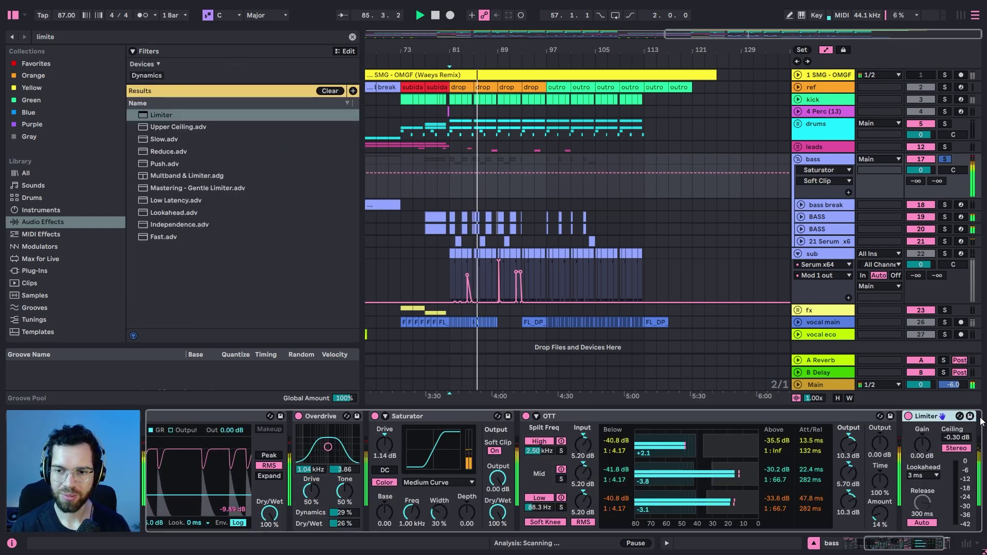
Find the Compressor device and insert it right after OTT on the bass group
text(c)
text(omp)
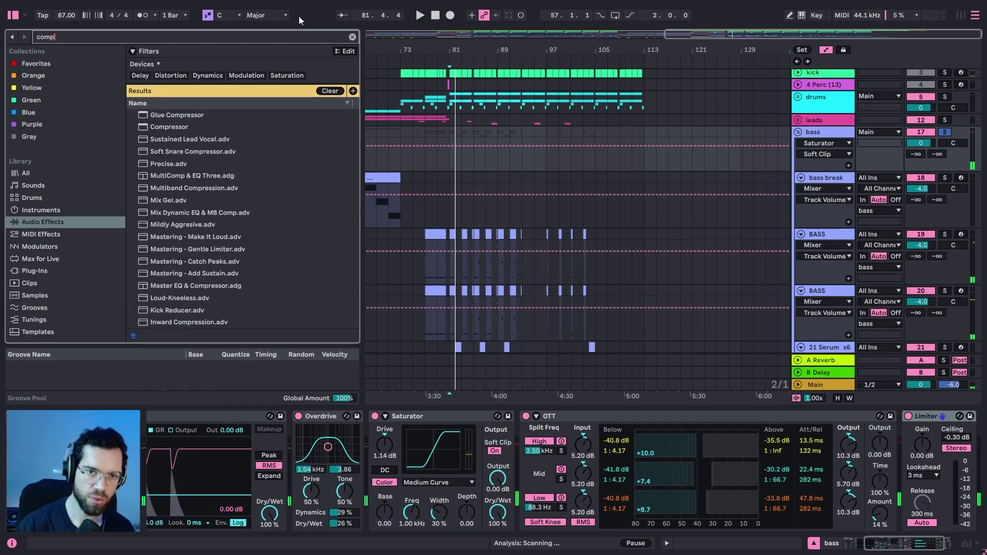
drag(165, 129, 874, 452)
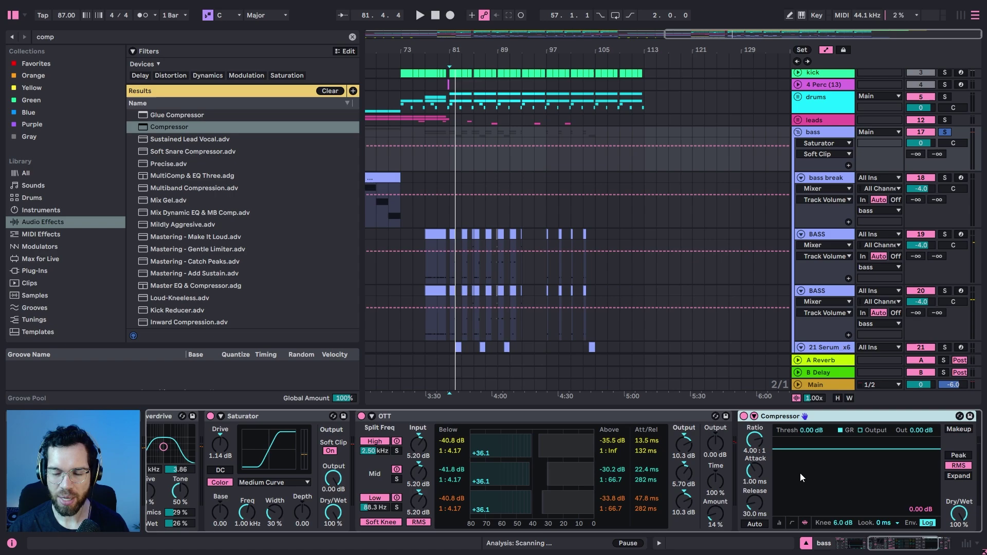
Show the bass group Compressor's transfer curve and, while playing the drop, set its threshold to -13.1 dB and ratio to 18:1
click(793, 523)
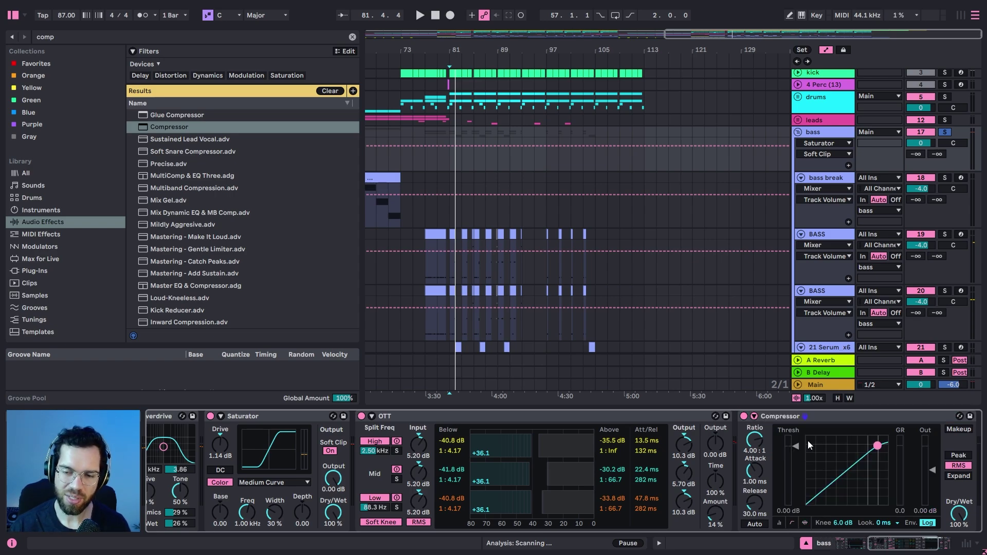
key(space)
drag(877, 445, 855, 465)
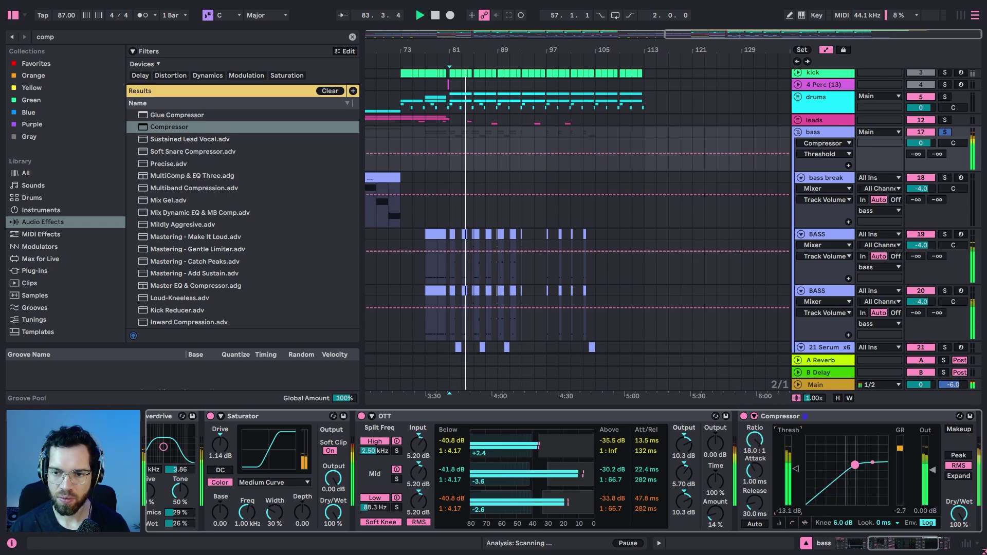
Add an EQ Eight after the Limiter on the bass group with a low cut at about 79 Hz
click(112, 35)
text(eq)
double_click(161, 126)
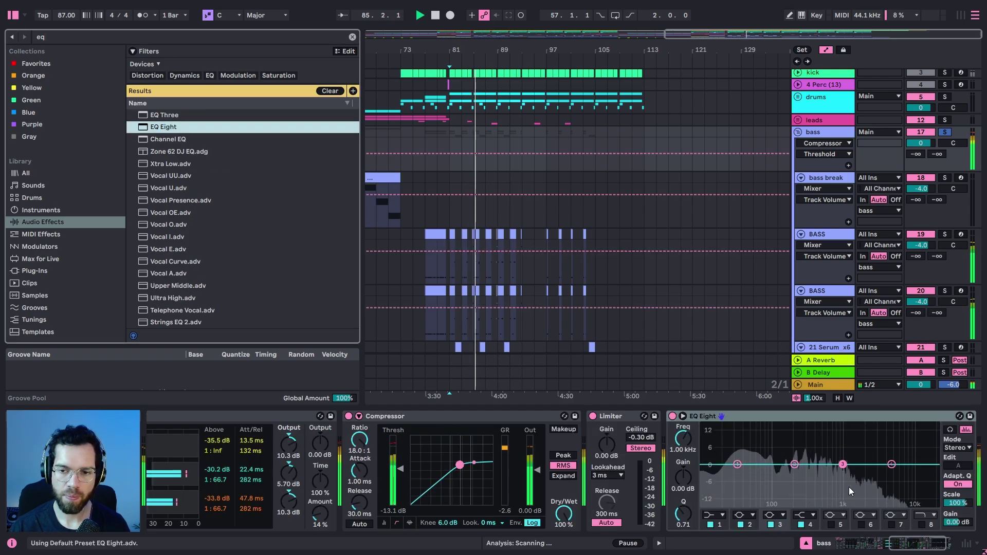
click(714, 514)
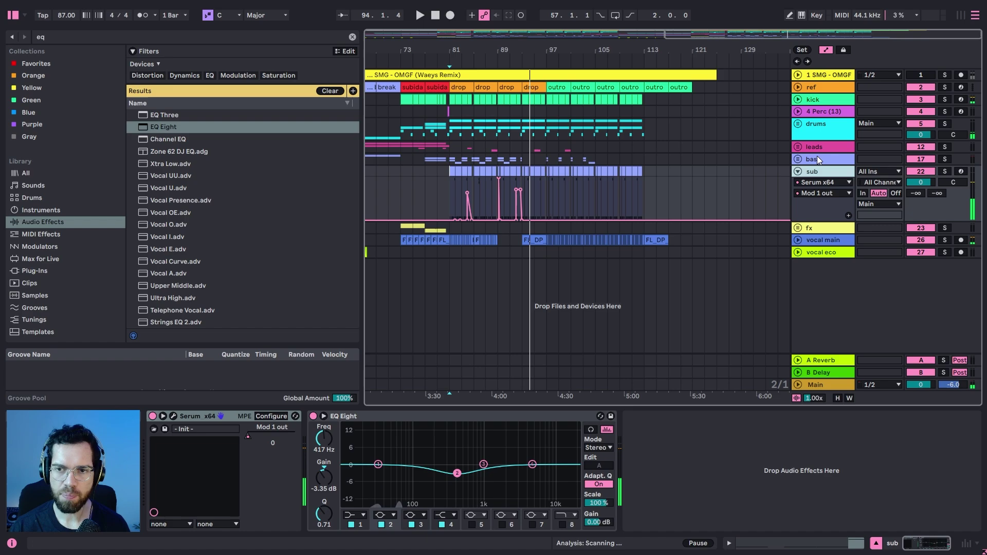
Copy the kick-sidechained Compressor from the bass group to the end of the sub track's chain and play the drop from bar 81
click(818, 159)
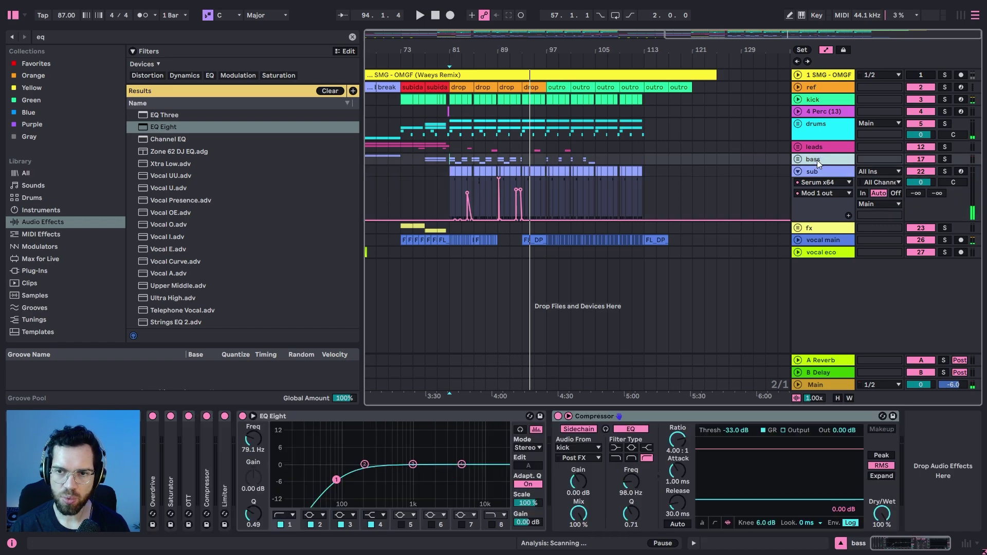
click(677, 419)
click(515, 192)
key(space)
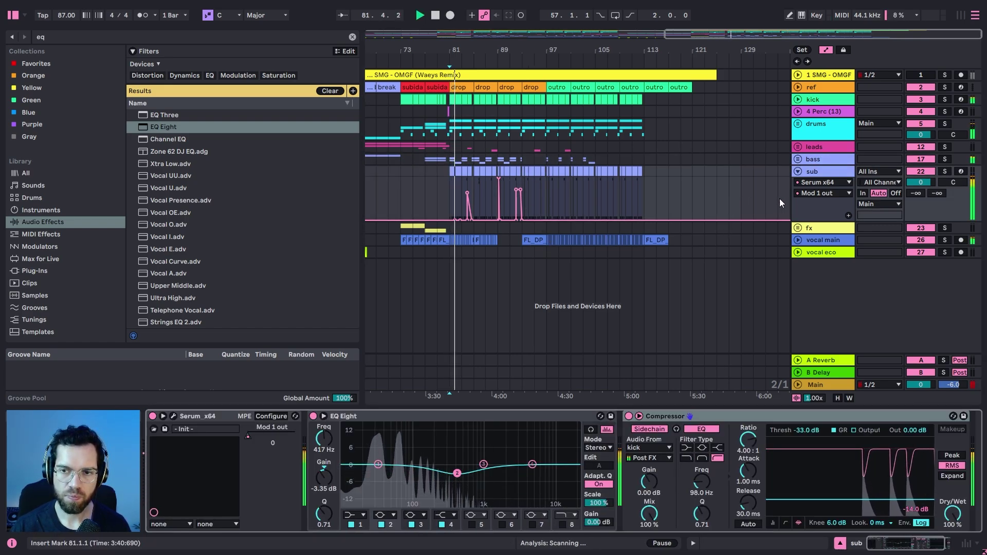
click(823, 158)
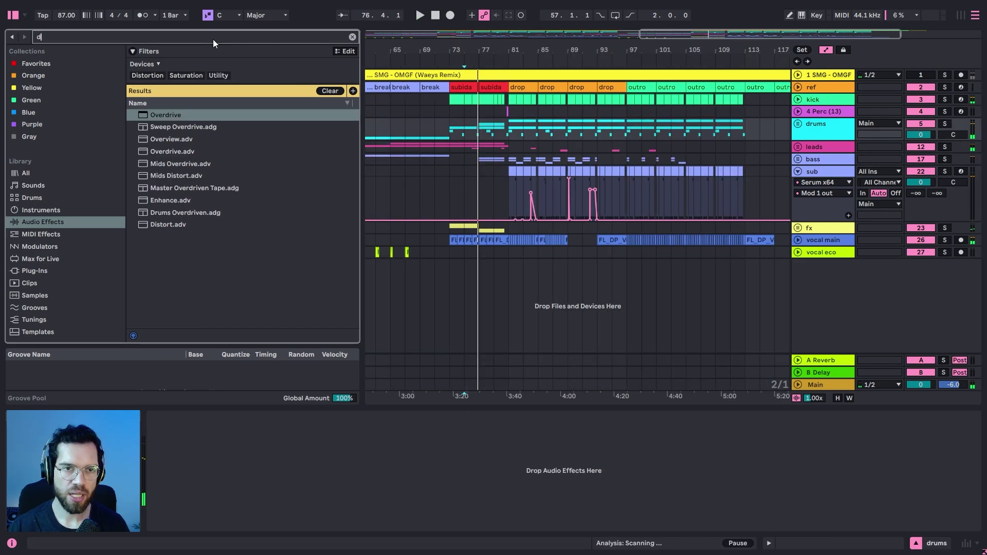
Add a Drum Buss to the drums group and play the drop from bar 81
text(r)
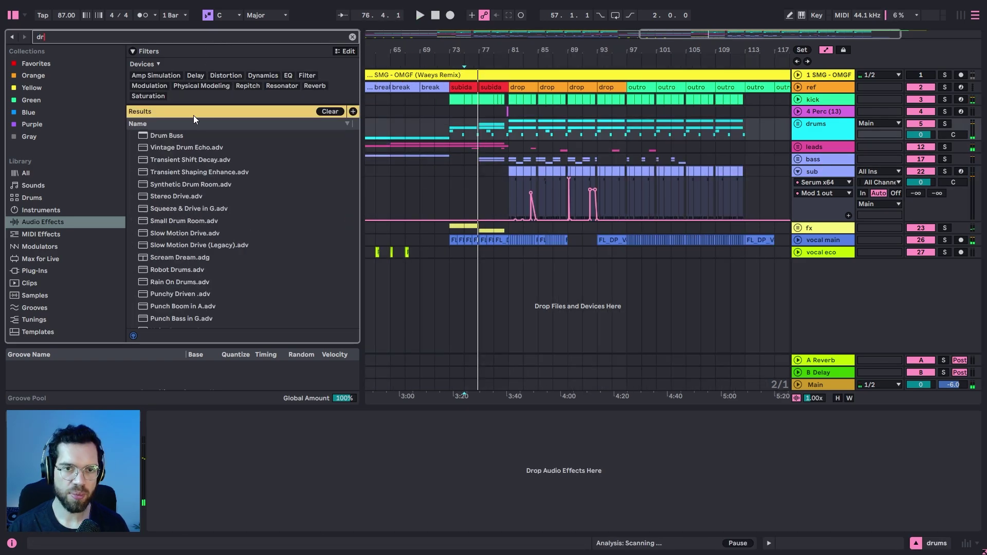
drag(168, 136, 393, 496)
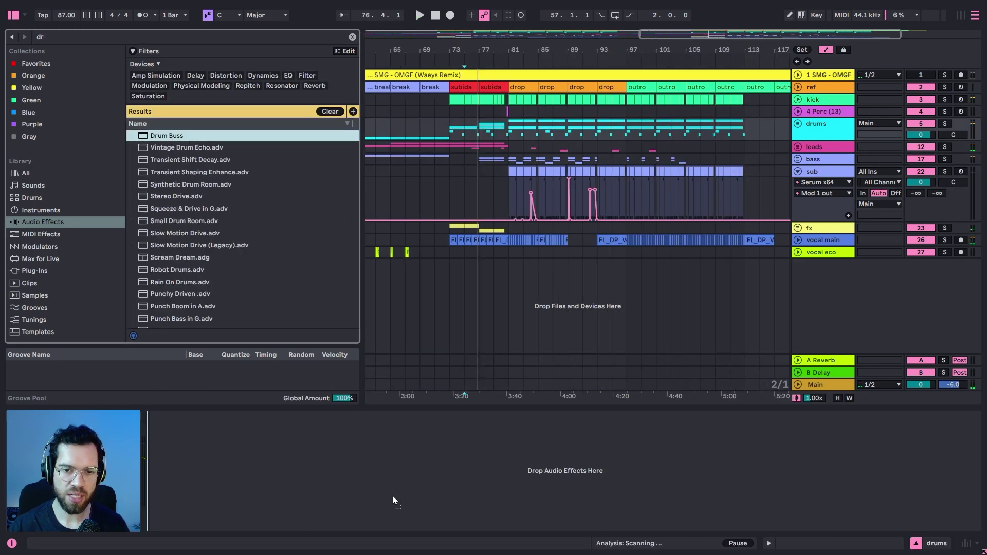
click(507, 133)
key(space)
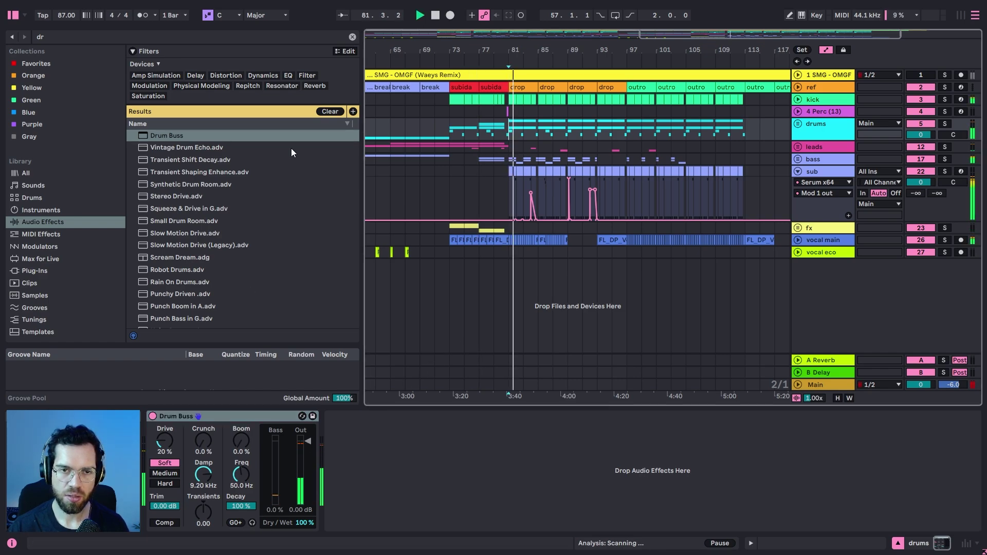
Add the Bass - Punch compressor preset after the kick's EQ Eight and set its makeup to 5.08 dB during playback
click(831, 163)
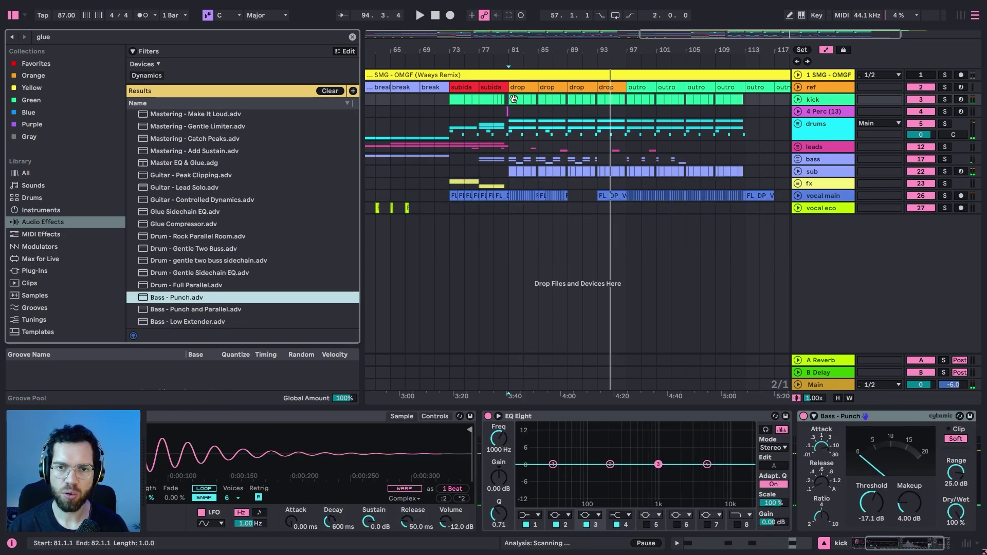
key(space)
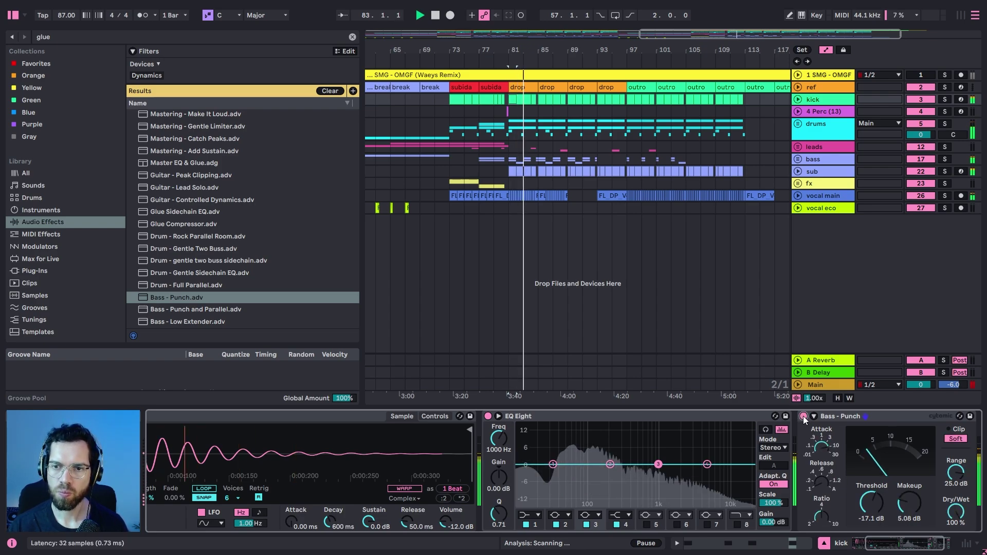
click(831, 197)
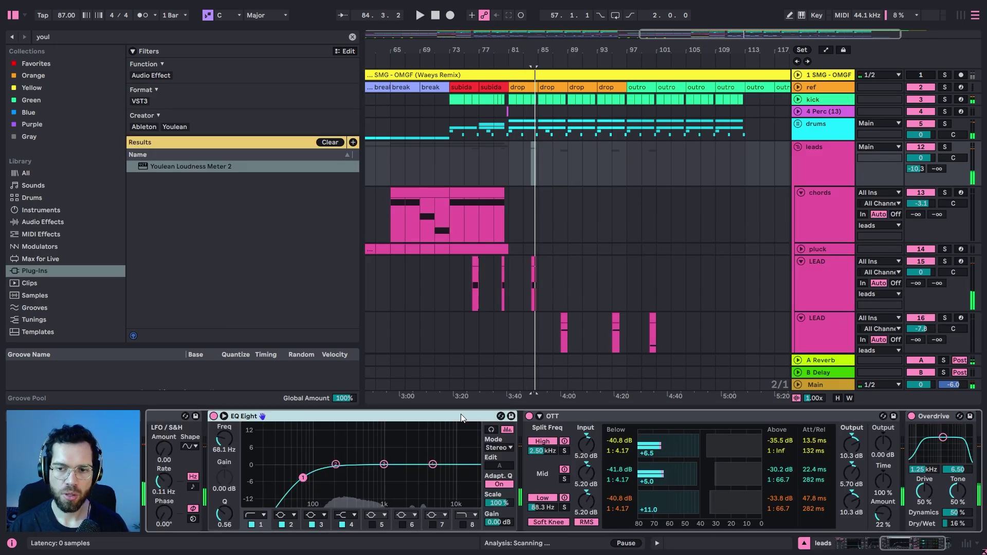
Copy the kick-sidechained Compressor from the leads group to after the Reverb on return A, play it back and collapse the leads group
double_click(461, 417)
drag(913, 549, 860, 546)
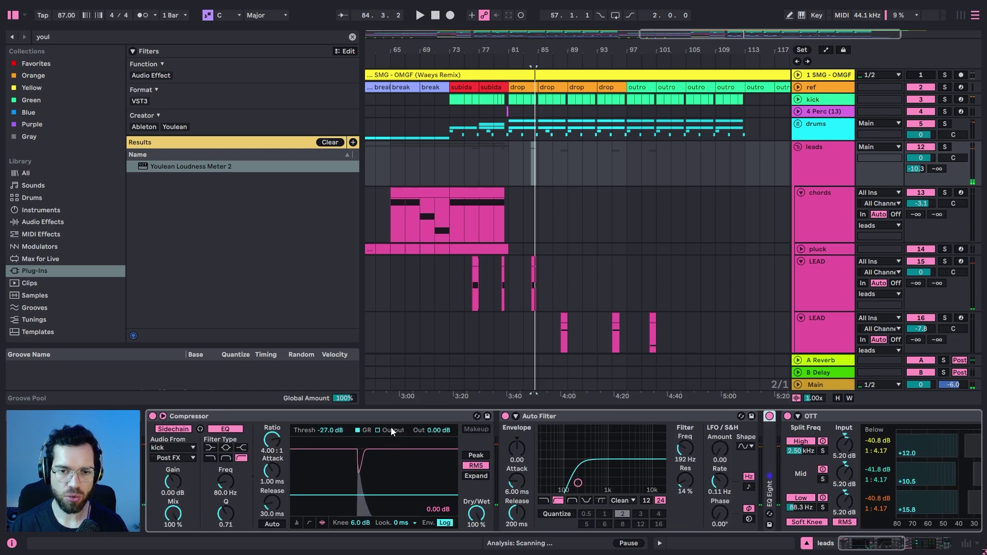
click(815, 362)
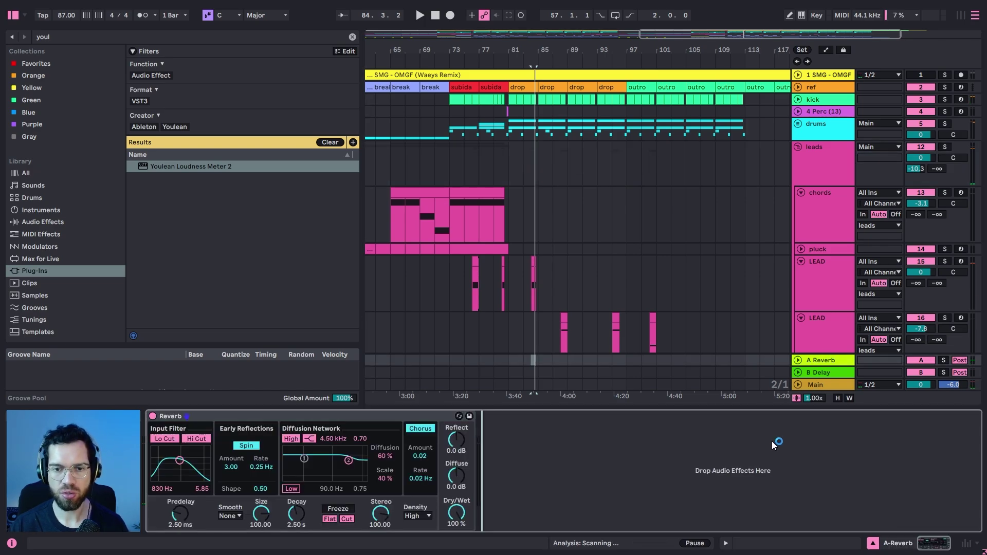
drag(772, 441, 773, 420)
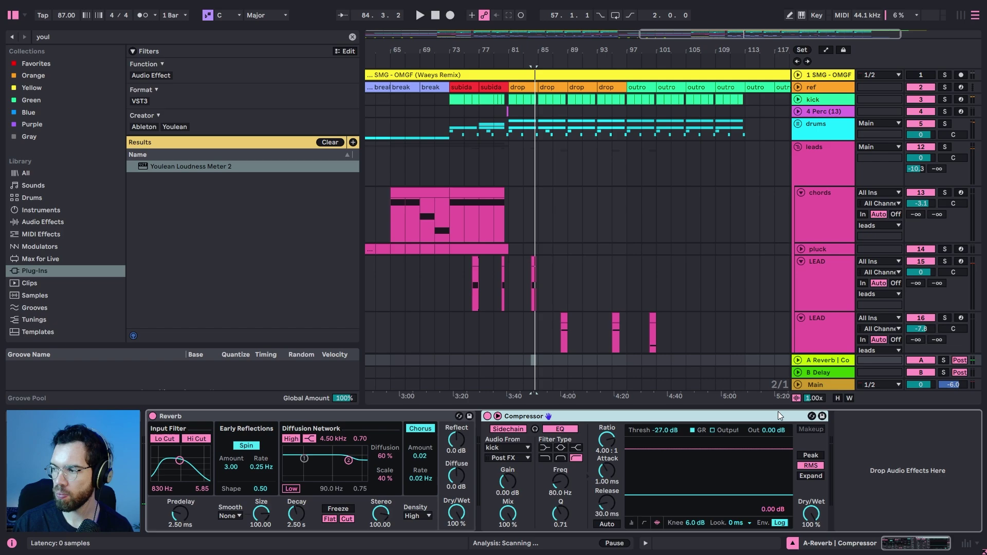
key(space)
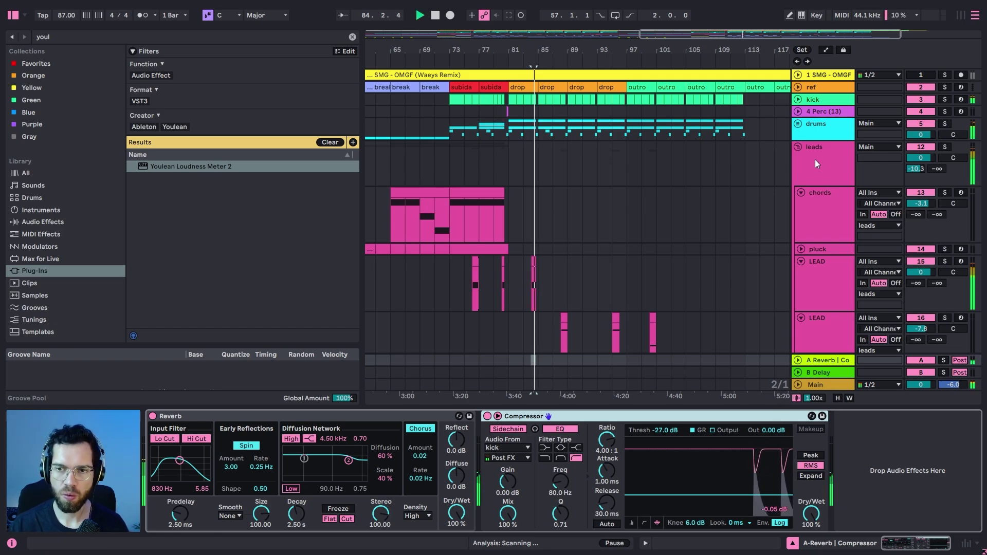
click(800, 148)
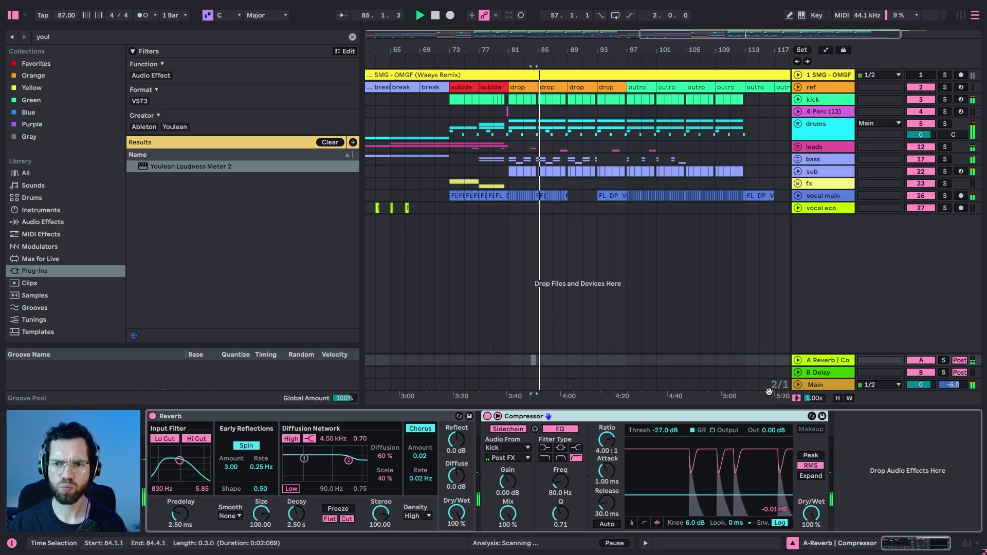
Add an EQ Eight to the Main track in M/S mode with the side channel selected for editing
click(818, 389)
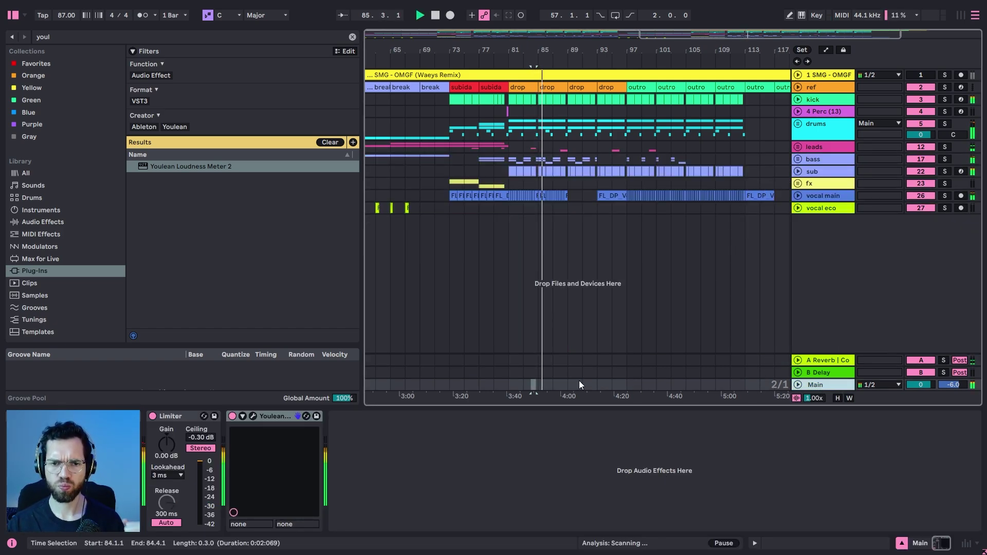
click(87, 31)
text(eq)
drag(154, 127, 434, 532)
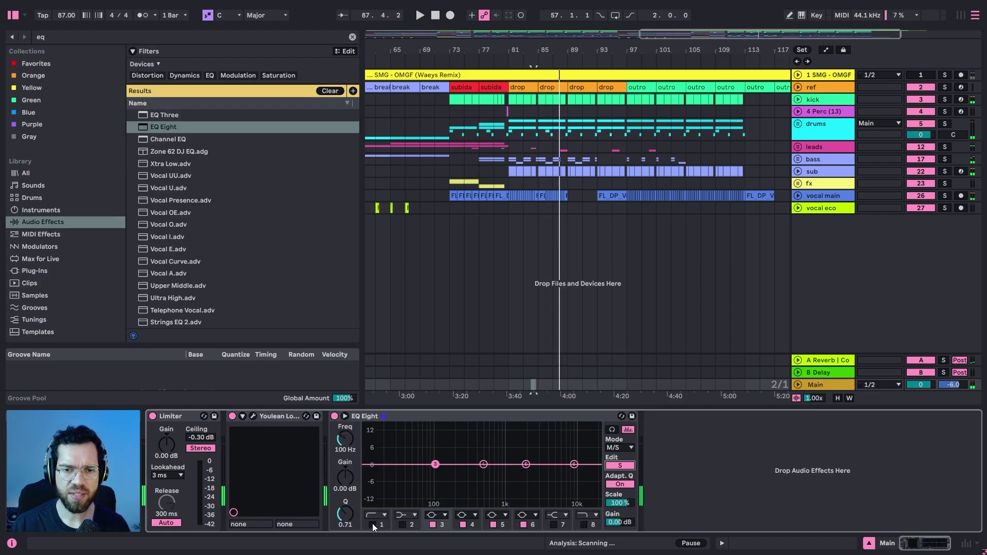
On the Main EQ's side channel, set a low cut at about 107 Hz and boost the highs around 6.67 kHz by about 1.9 dB
drag(417, 479, 444, 484)
key(space)
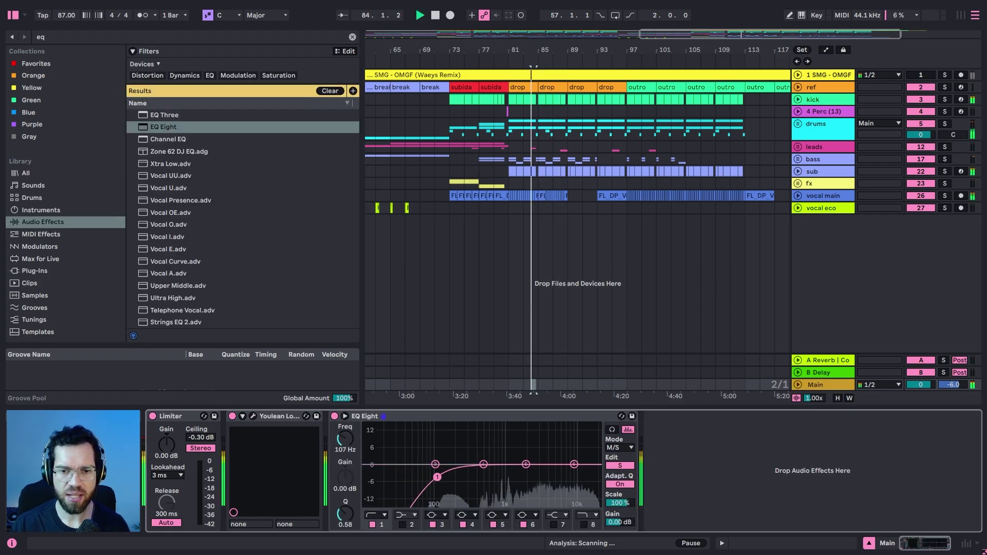
drag(575, 465, 562, 459)
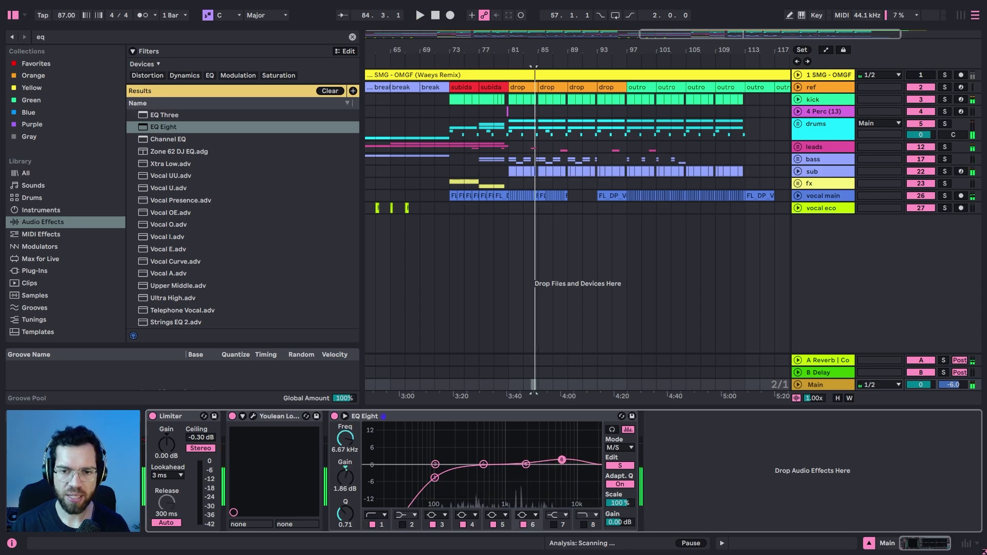
click(584, 524)
key(space)
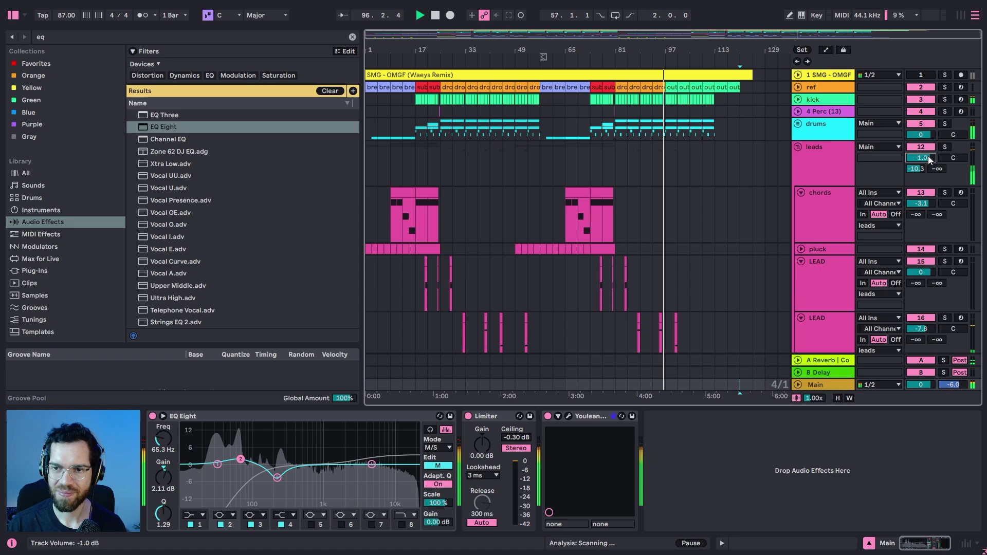
Collapse the leads group and check the effect chains of the leads, drums and vocal main tracks during playback
click(821, 153)
click(797, 147)
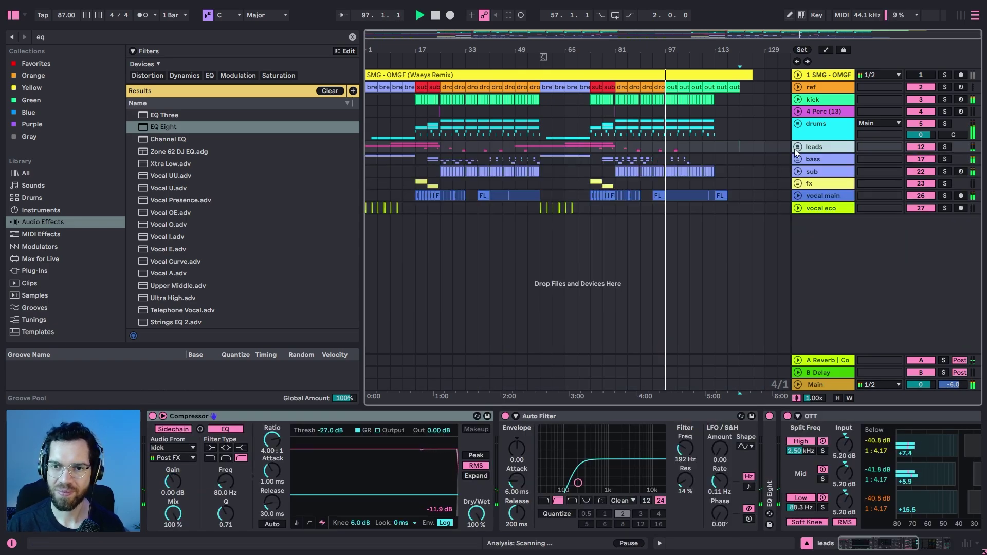
click(746, 136)
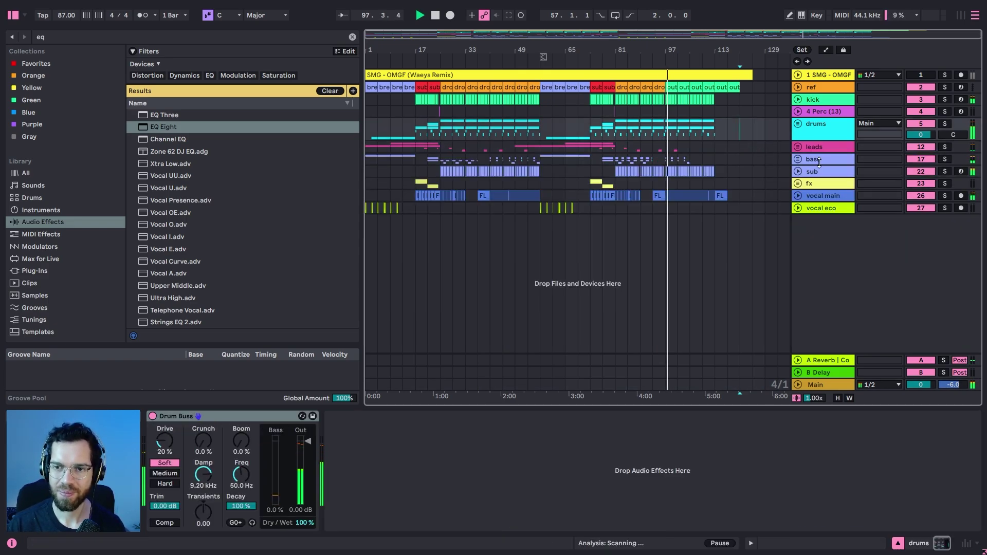
click(822, 196)
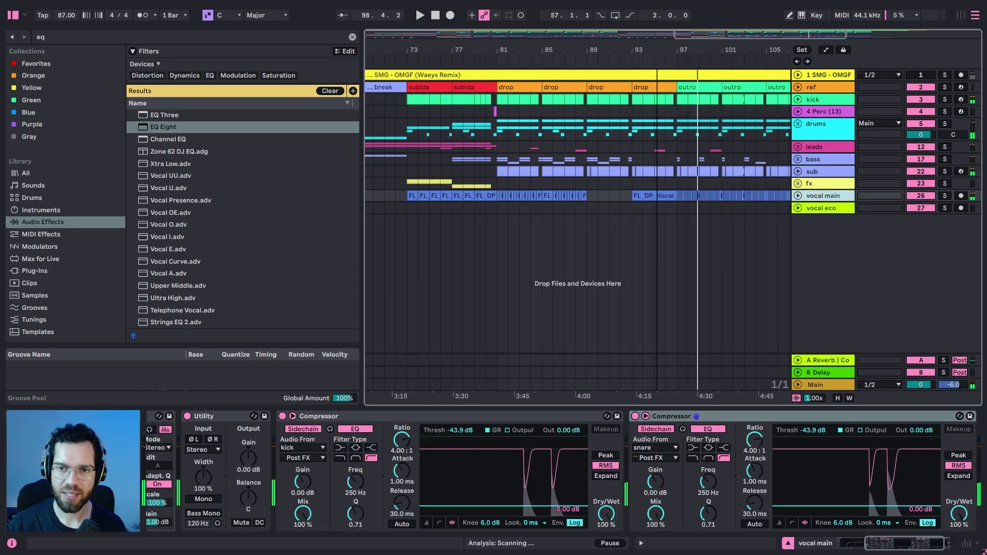
Create a new audio track directly below vocal main and add a Reverb to the end of its effect chain
scroll(578, 216, right, 5)
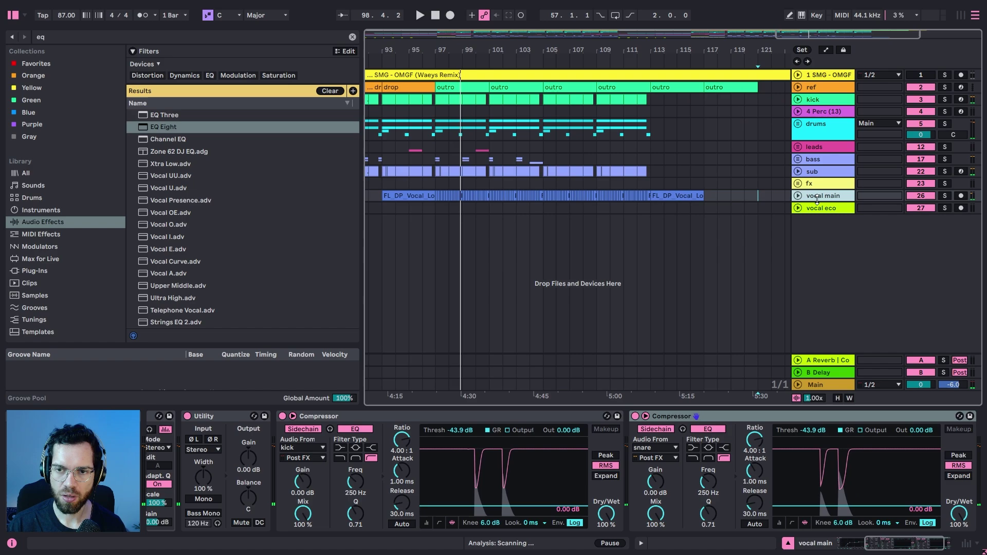
key(ctrl+t)
click(209, 36)
text(reve)
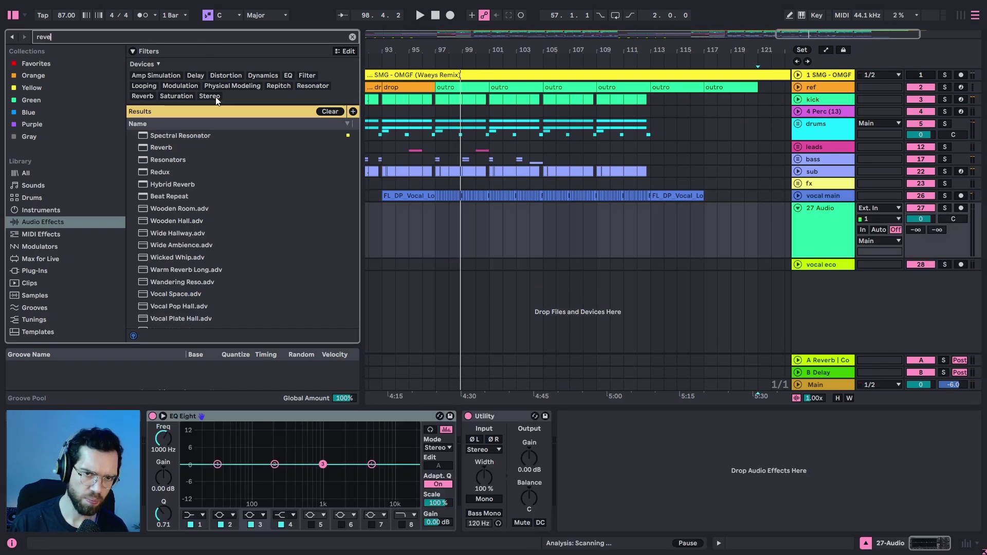
double_click(169, 117)
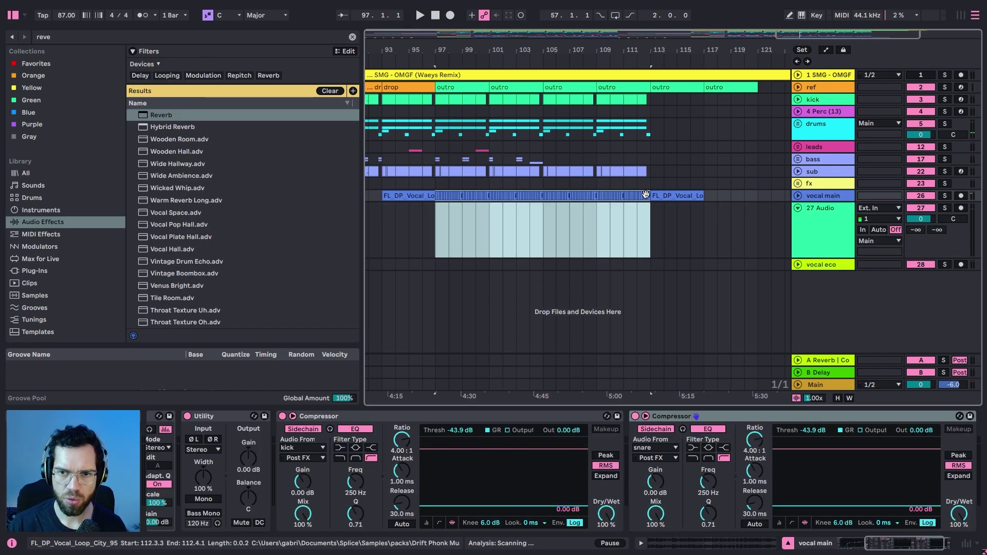
Move the outro vocal clips from bar 97 on vocal main to the new audio track and lower its volume to about -5.7 dB
drag(645, 193, 645, 219)
key(space)
drag(930, 220, 930, 237)
Adjust the Reverb's Dry/Wet mix on the new outro vocal track and collapse the track
click(820, 196)
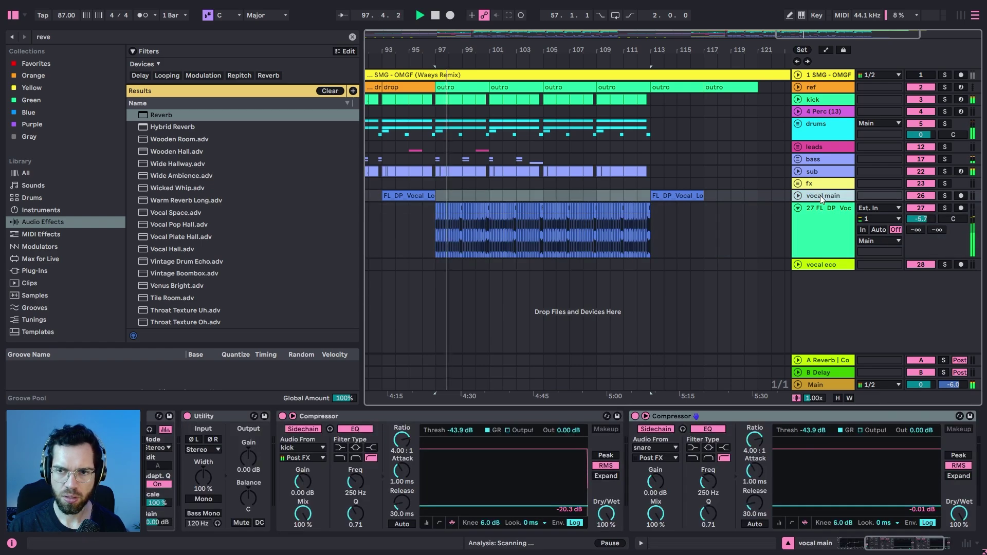
click(813, 231)
drag(867, 512, 865, 501)
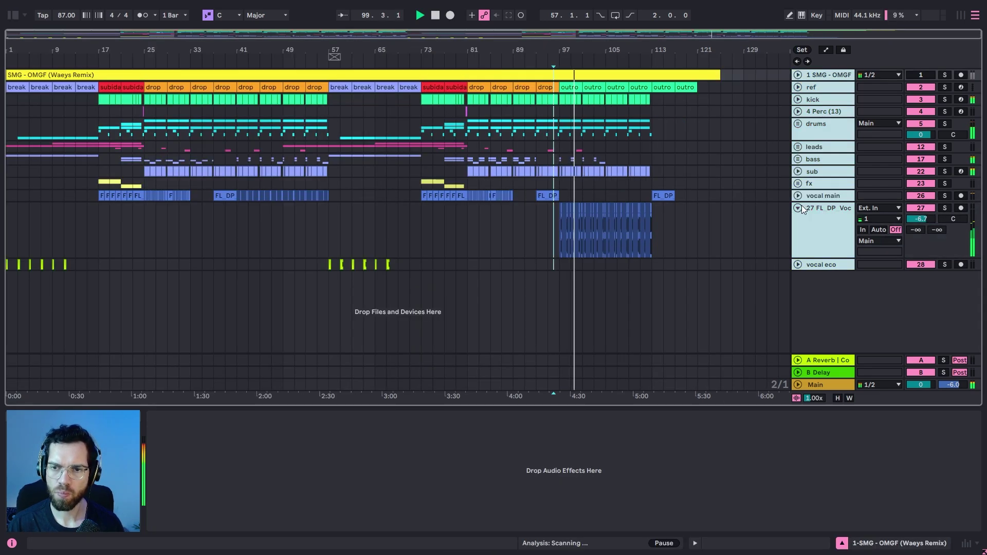
click(799, 207)
click(755, 219)
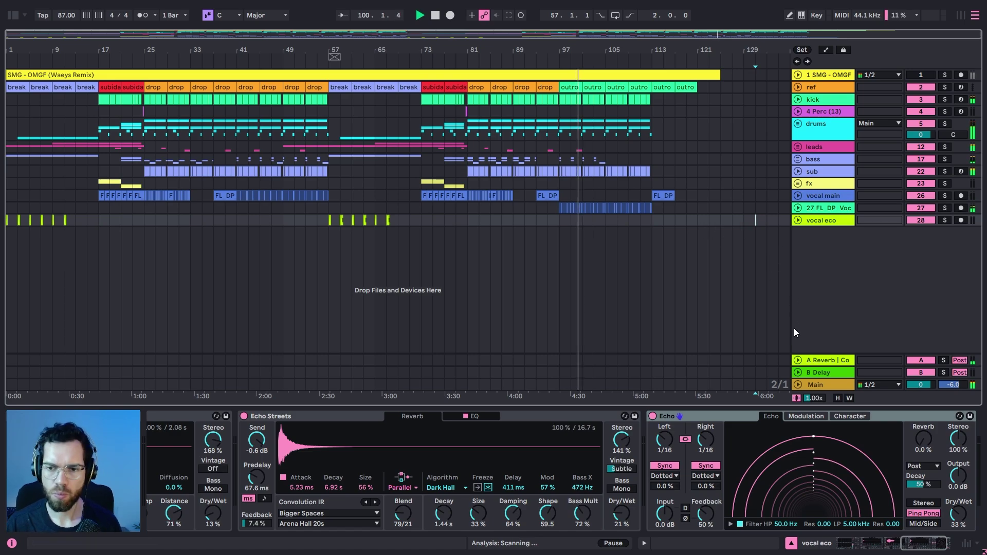
Open Youlean Loudness Meter 2 on the Main track and move its window aside to check the loudness of the outro
click(832, 383)
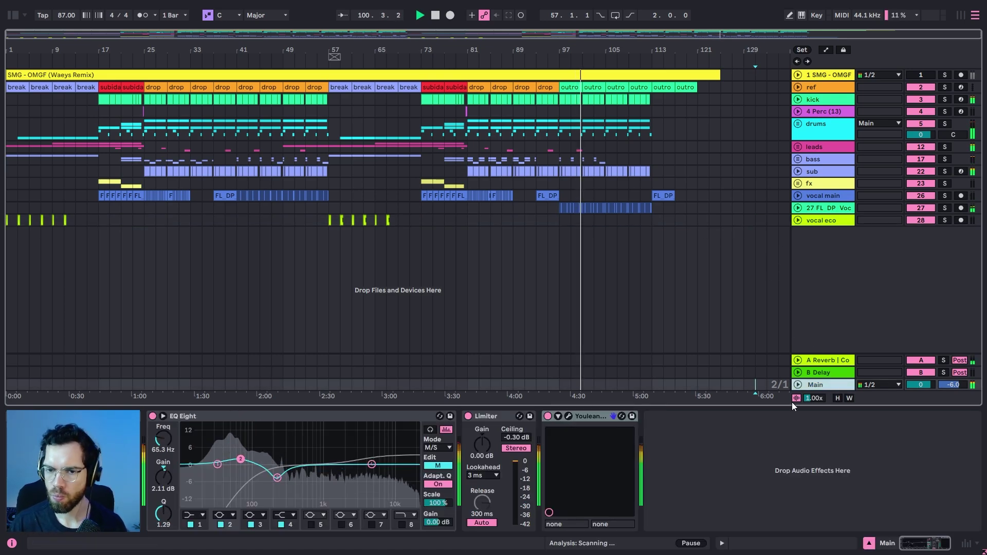
click(570, 416)
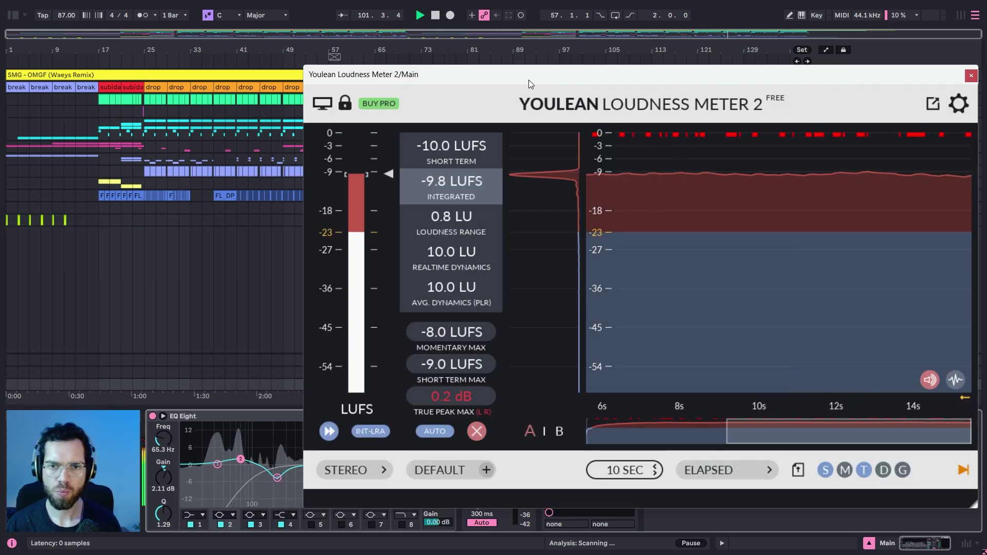
drag(501, 75, 744, 53)
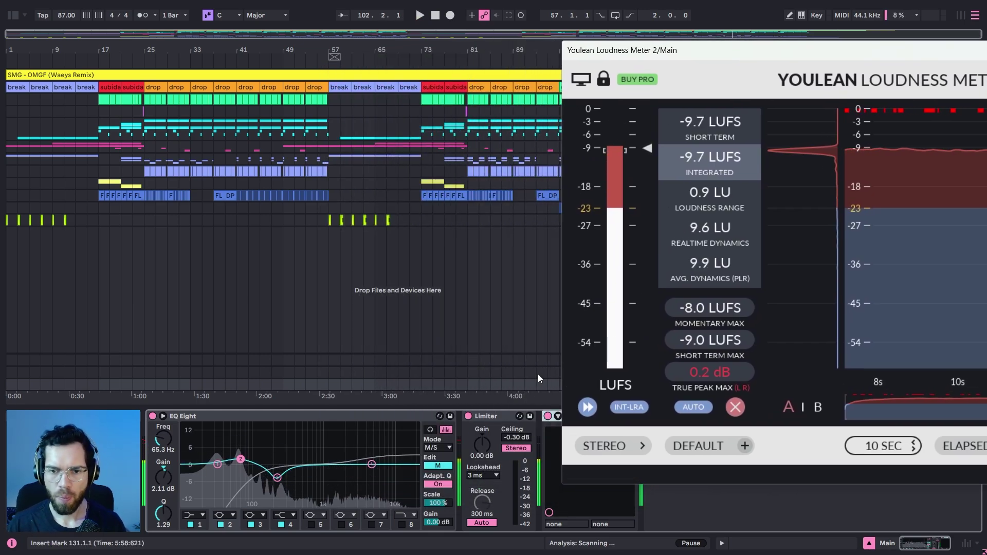
Find Saturator in the browser, insert it between EQ Eight and the Limiter on the Main track, and collapse EQ Eight
click(14, 17)
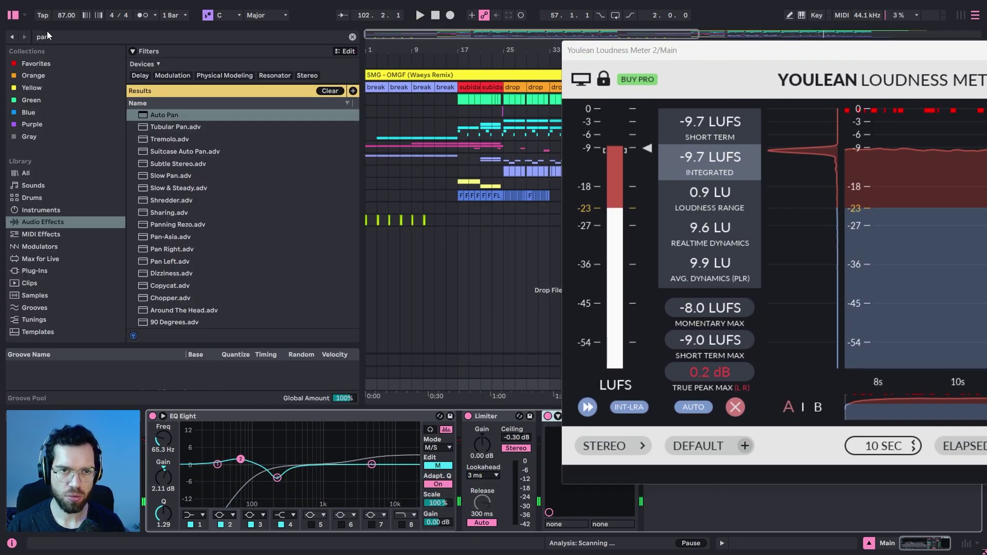
click(47, 32)
text(sat)
drag(180, 118, 511, 445)
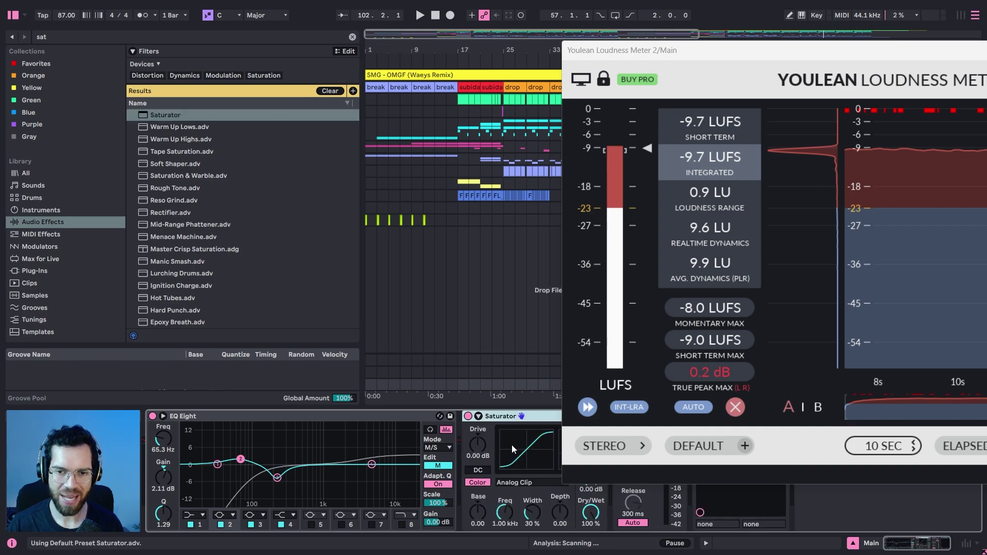
double_click(338, 418)
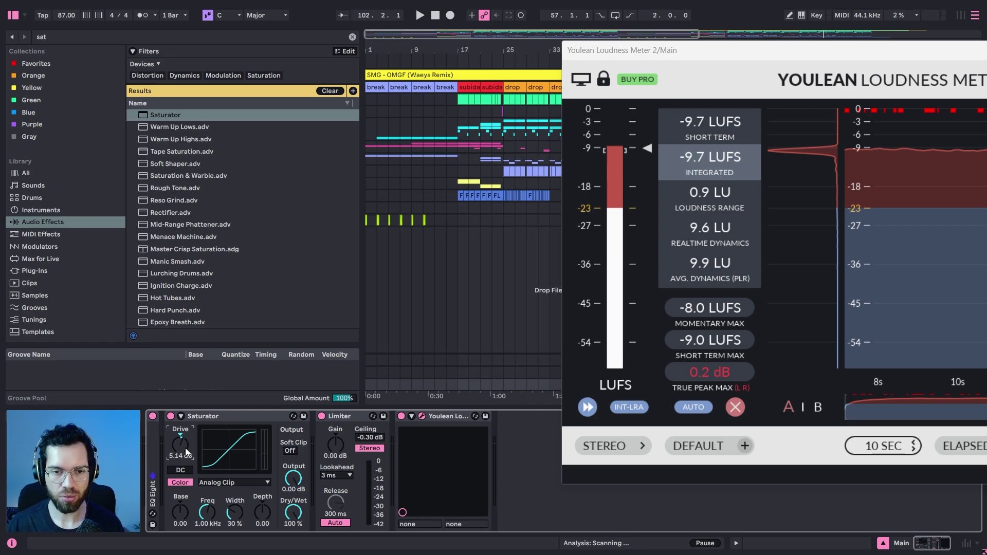
Play the drop while setting Saturator's Drive to 0.57 dB and the Limiter's Gain to 0.95 dB, then stop and hide the plug-in window
key(space)
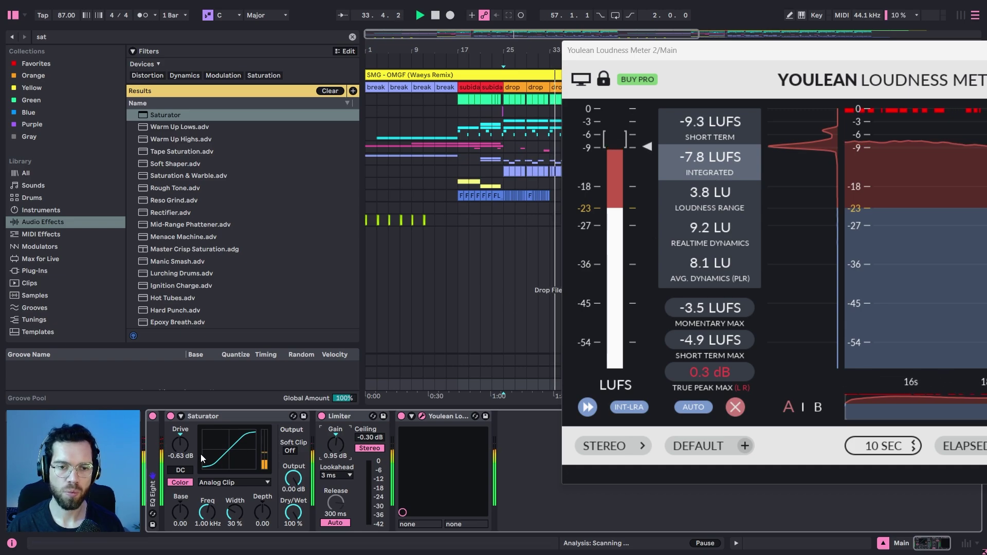
drag(189, 441, 190, 432)
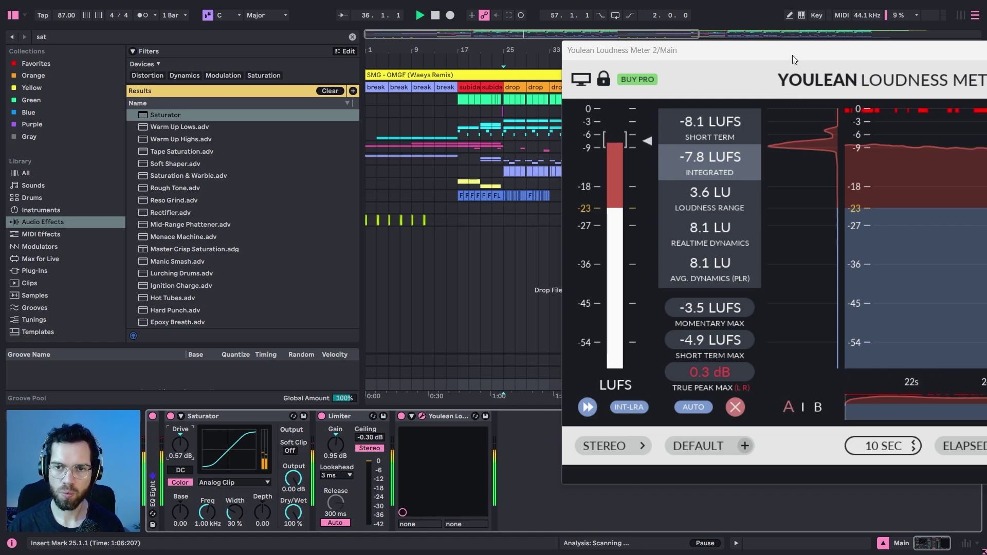
key(space)
key(ctrl+alt+p)
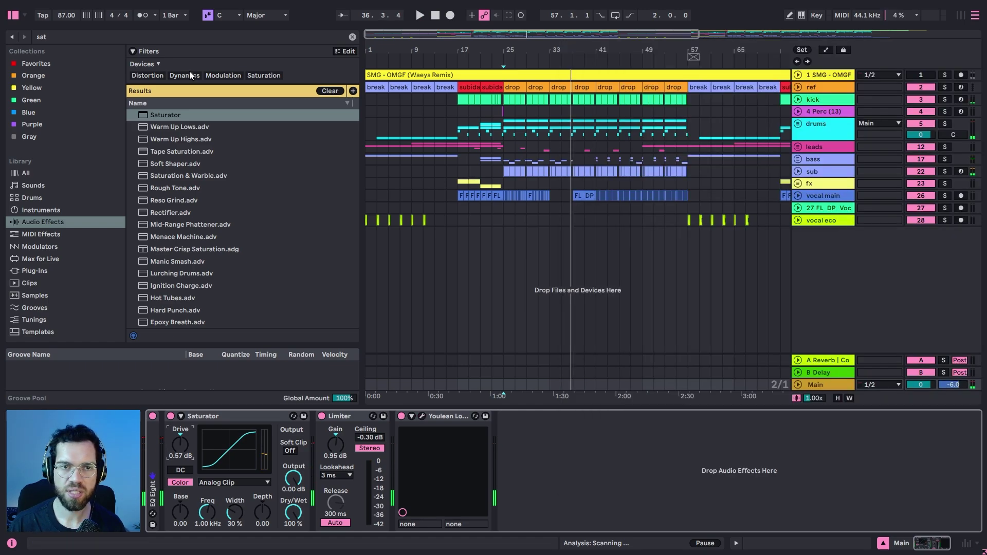
Hide the browser and zoom the timeline to show more of the arrangement
click(13, 14)
drag(360, 52, 544, 134)
click(614, 137)
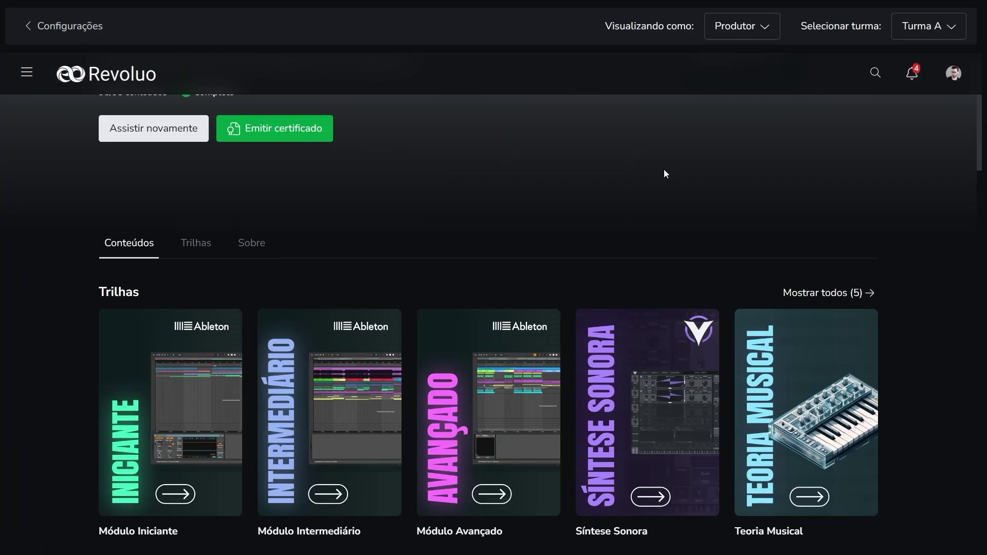
Switch to the Revoluo course site and look through the Módulo Iniciante lessons, opening 03 - Preparando o Ableton
scroll(665, 174, down, 2)
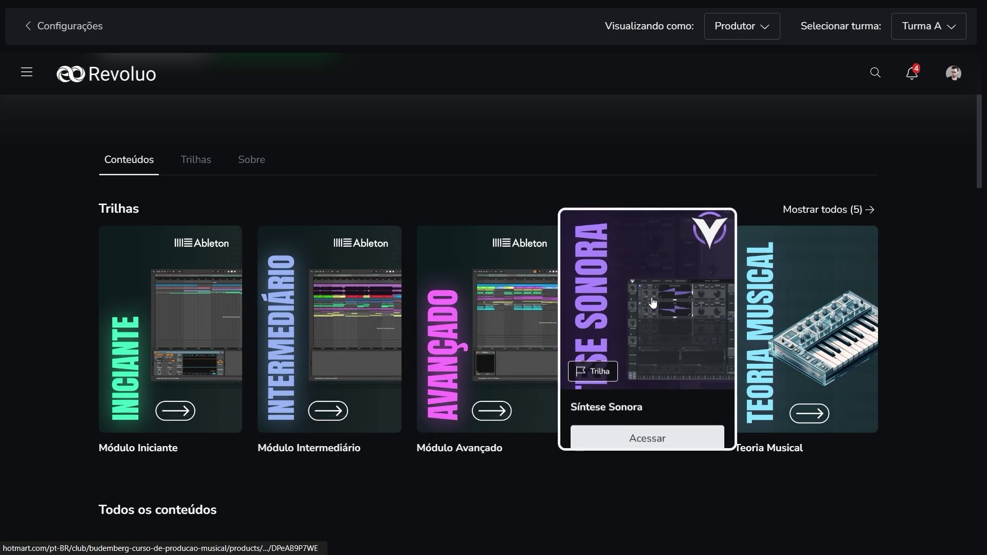
click(204, 316)
scroll(833, 278, down, 3)
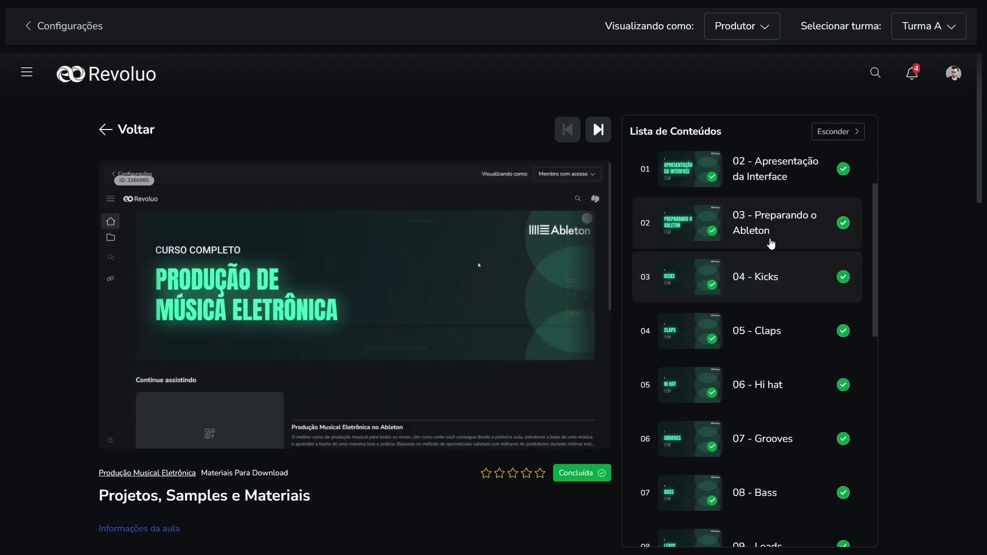
click(710, 247)
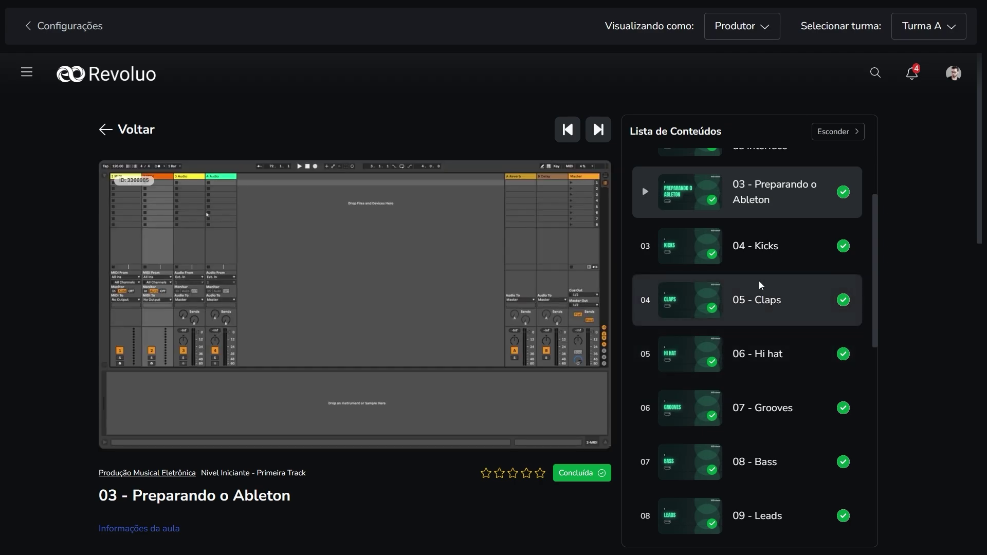
scroll(759, 290, down, 3)
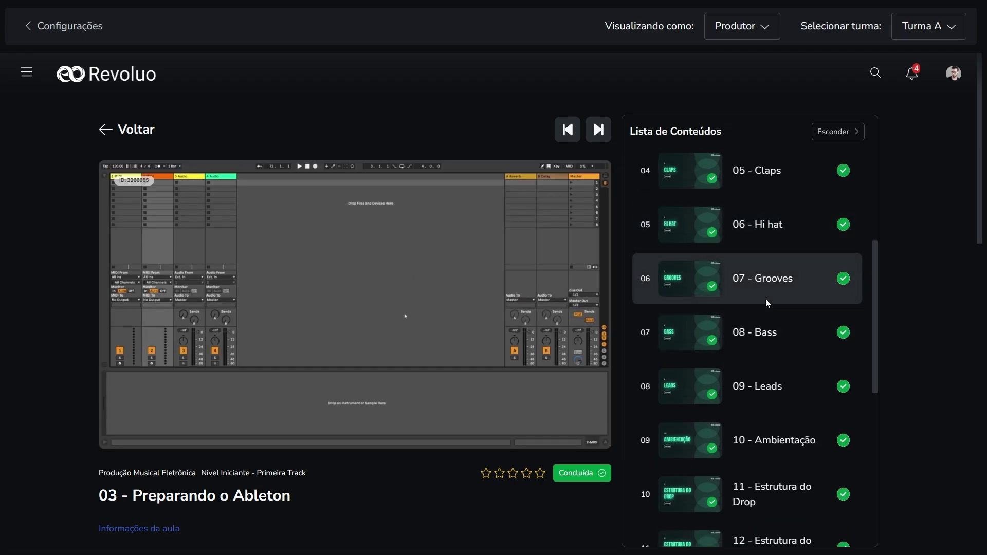
click(765, 287)
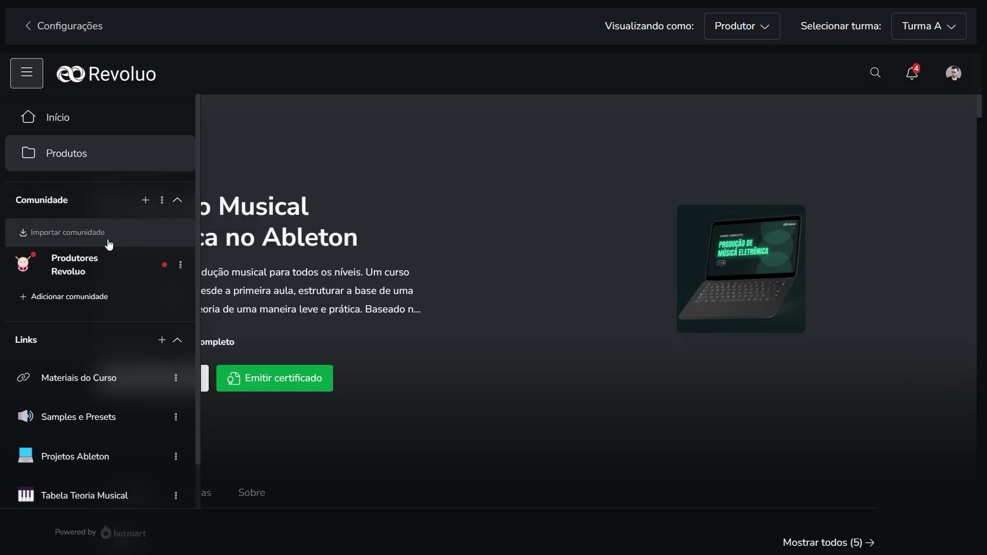
Look through the lesson lists of the Nível Avançado and Síntese Sonora modules on the course site
scroll(93, 288, down, 2)
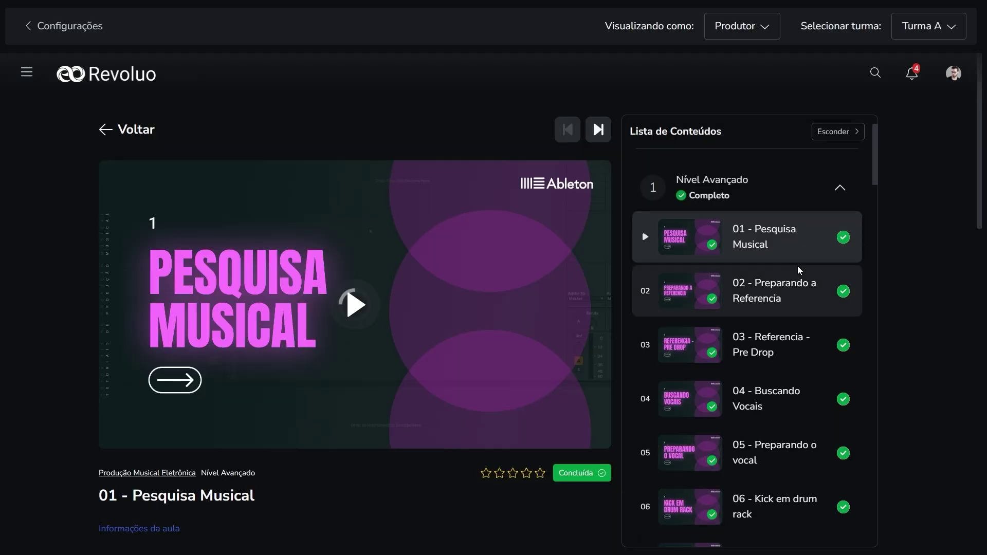
scroll(797, 267, down, 5)
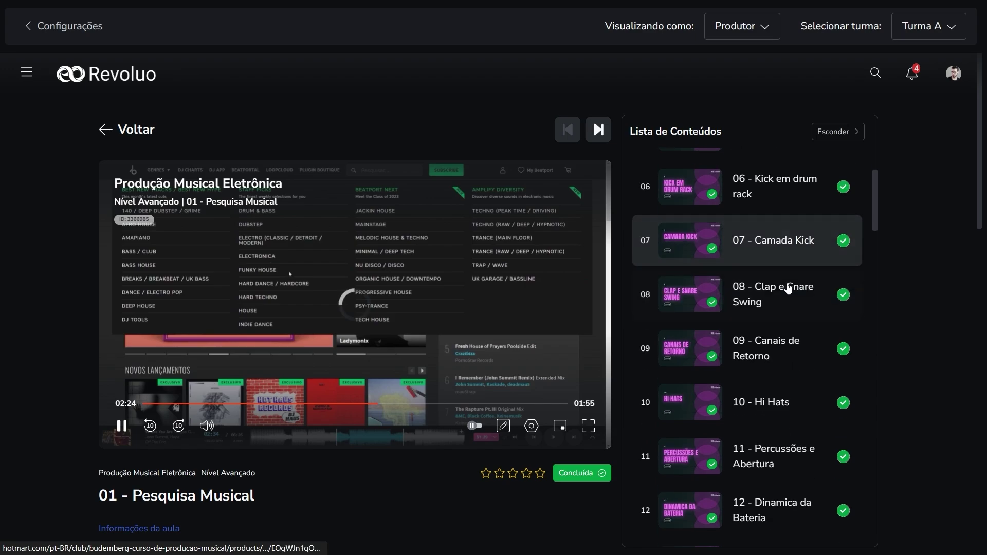
scroll(788, 288, down, 8)
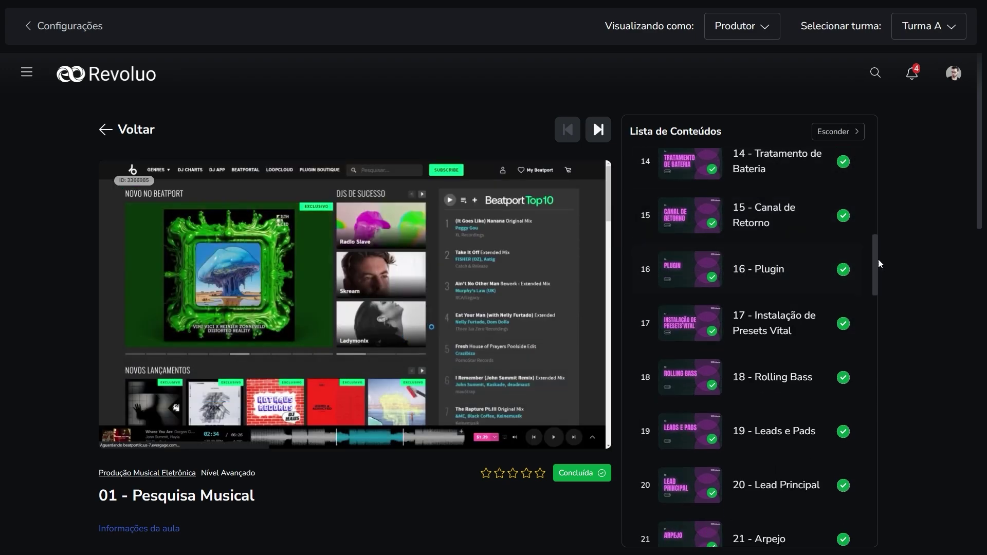
drag(879, 259, 877, 329)
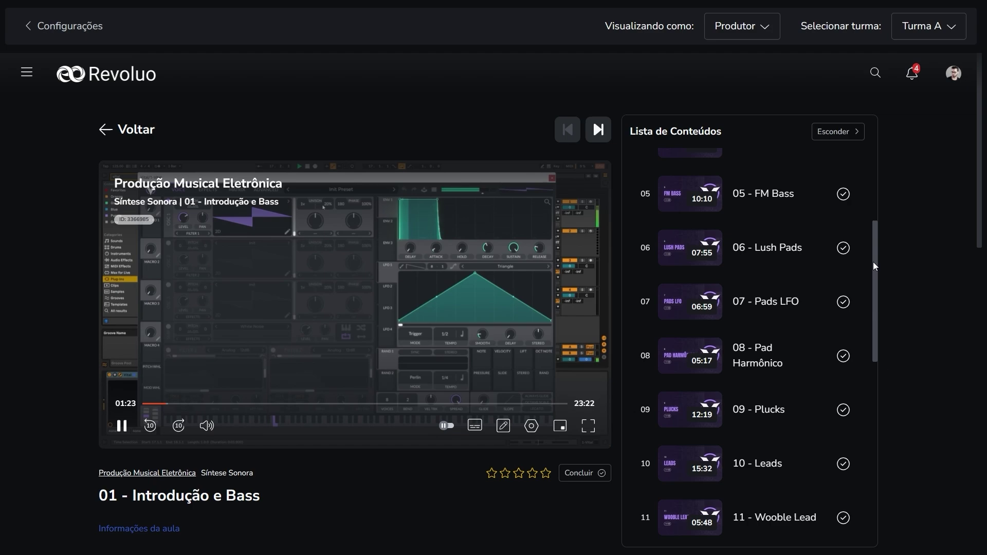
drag(873, 261, 875, 327)
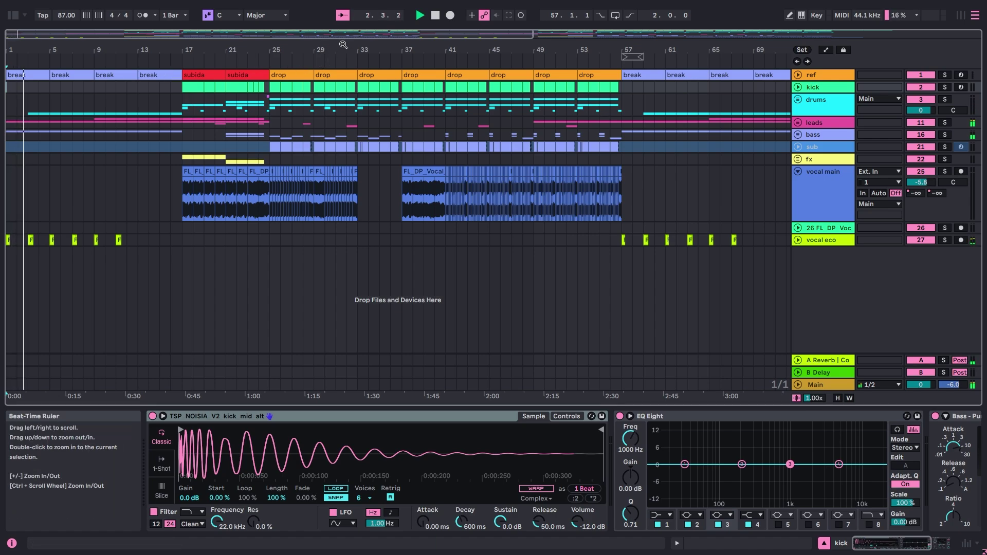
Switch back to Ableton Live, select the Main track and show its EQ Eight in an expanded but shortened spectrum display below the arrangement
drag(206, 61, 324, 126)
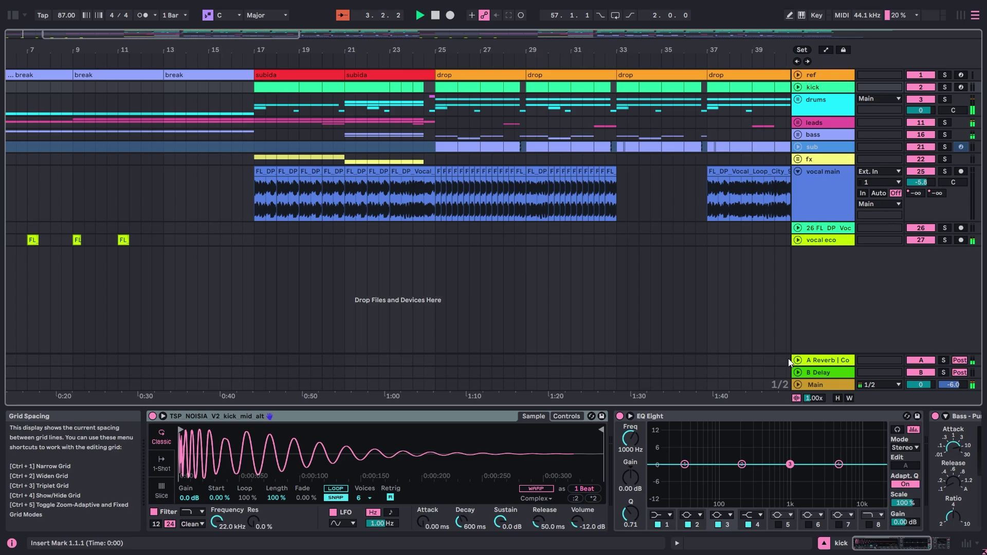
click(812, 385)
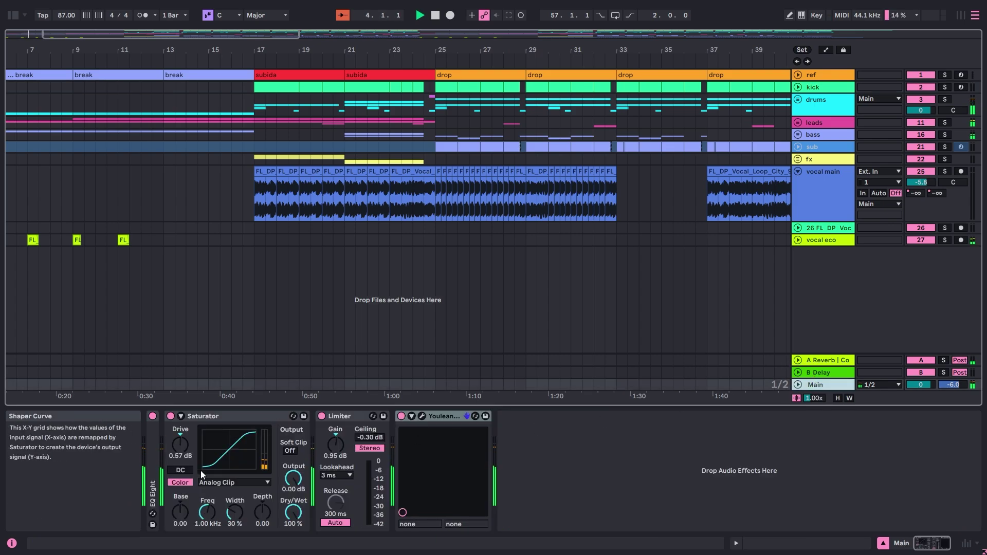
double_click(153, 461)
click(163, 416)
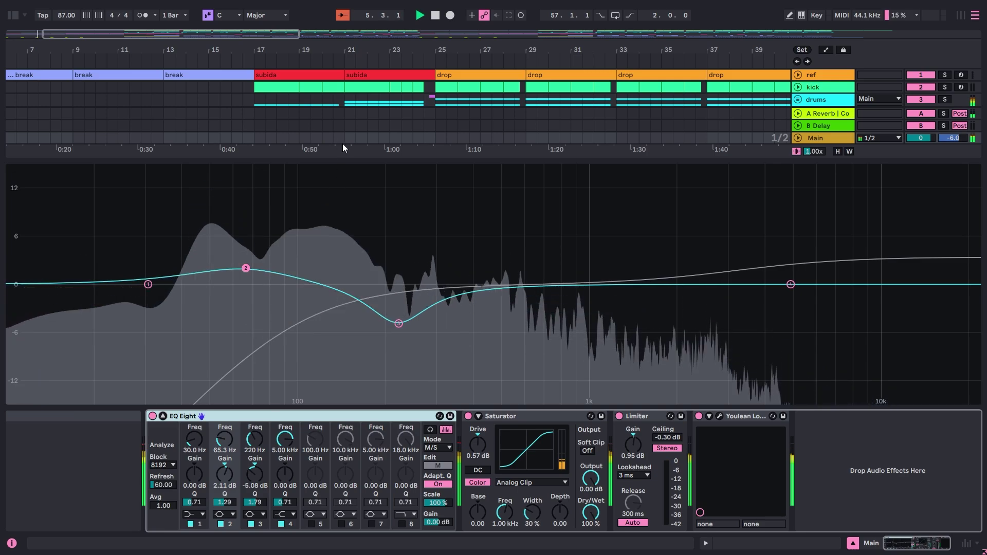
drag(341, 158, 311, 306)
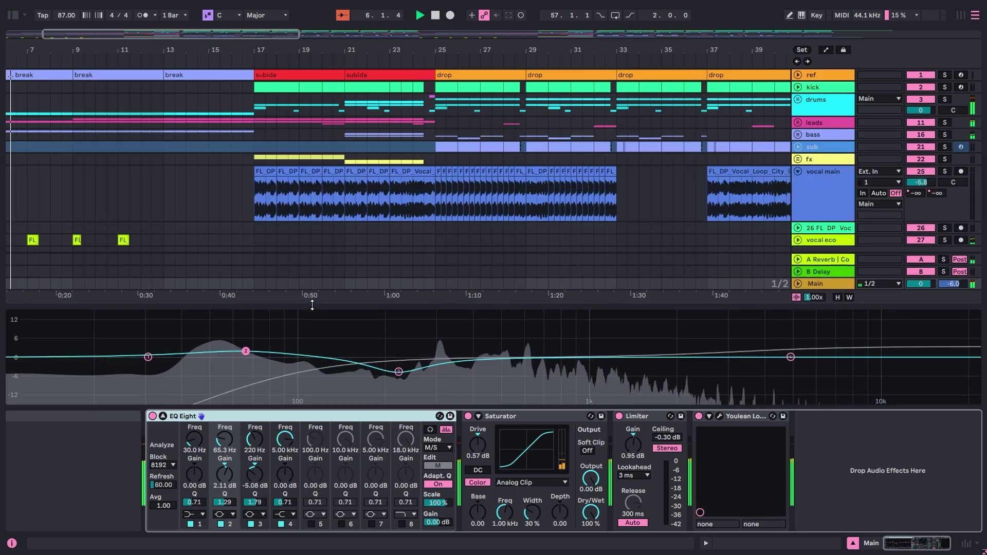
Zoom the timeline in on the opening breaks and turn on Follow for playback
drag(16, 50, 15, 97)
drag(105, 56, 304, 51)
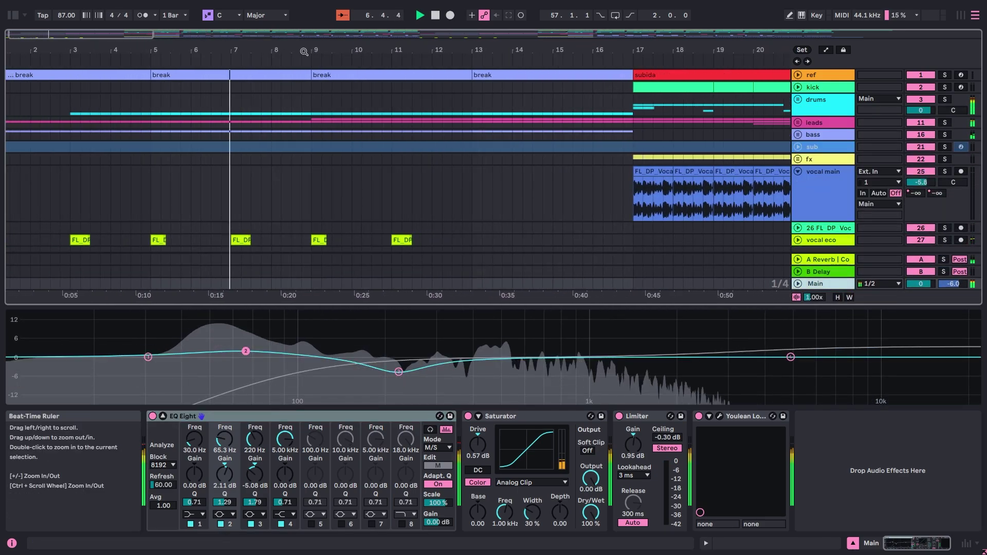
click(342, 15)
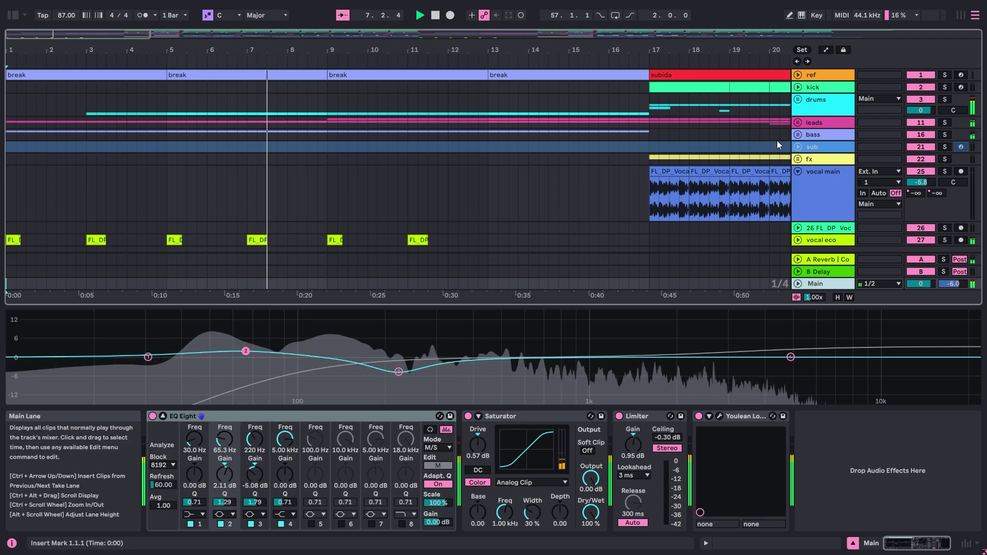
Unfold the leads group and examine its chords, pluck and LEAD tracks while the break and build-up play
click(798, 122)
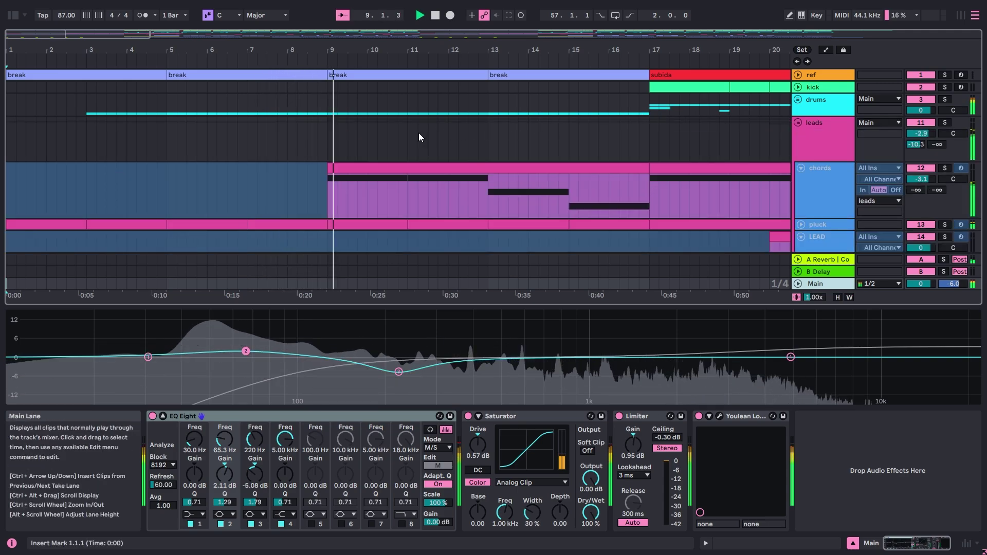
drag(521, 51, 521, 35)
scroll(733, 149, down, 5)
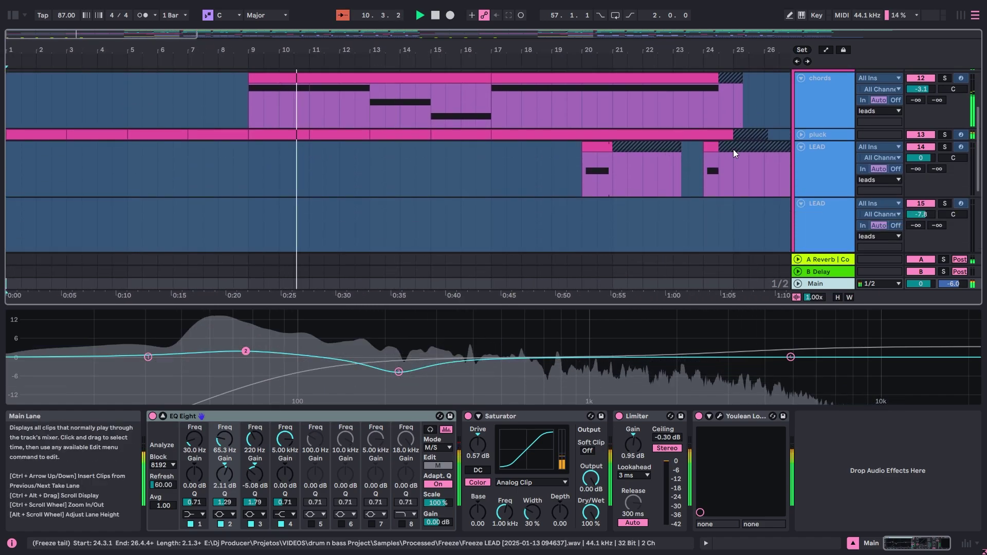
scroll(712, 146, up, 3)
scroll(709, 136, up, 2)
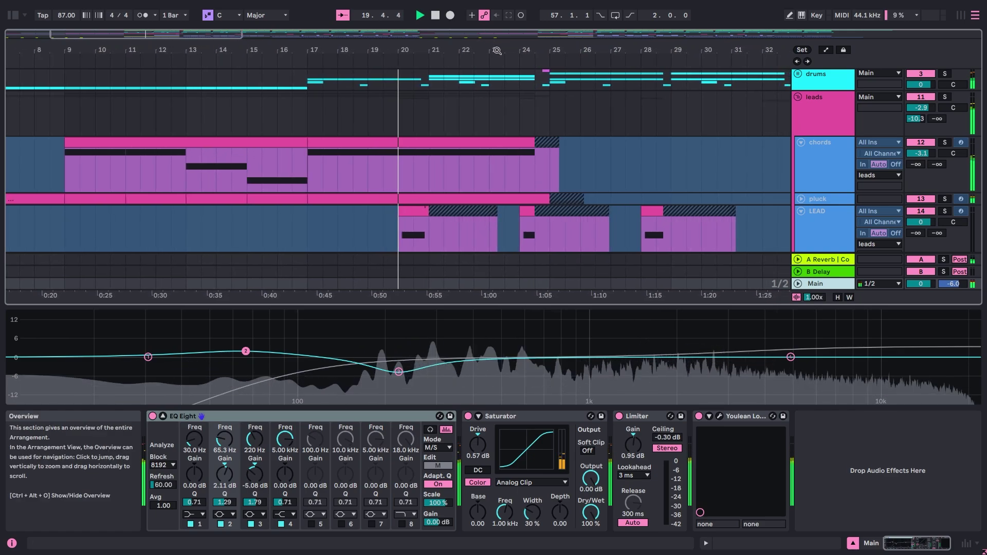
scroll(561, 141, up, 2)
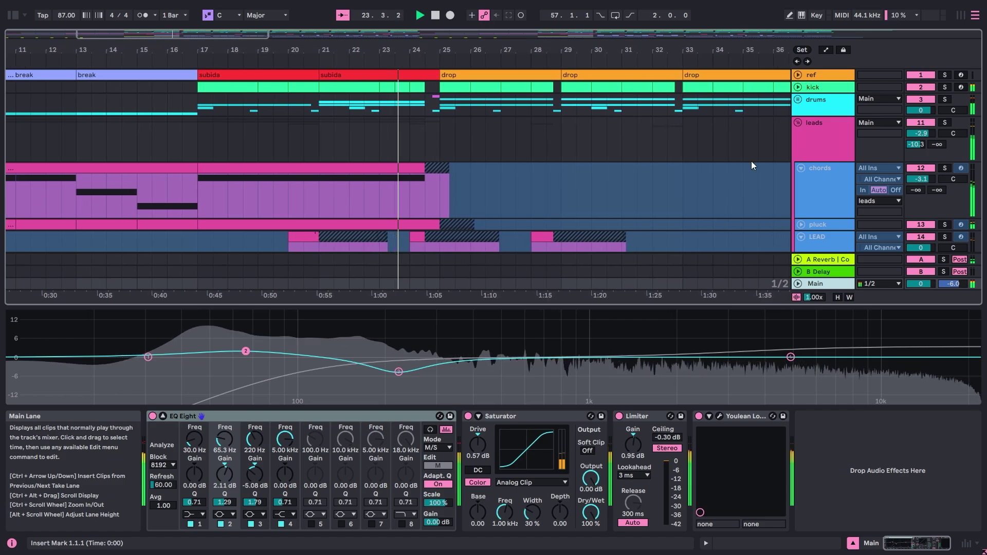
scroll(752, 162, down, 5)
Unfold the bass group and its tracks 19 and 20 to view their notes during the drop
click(799, 132)
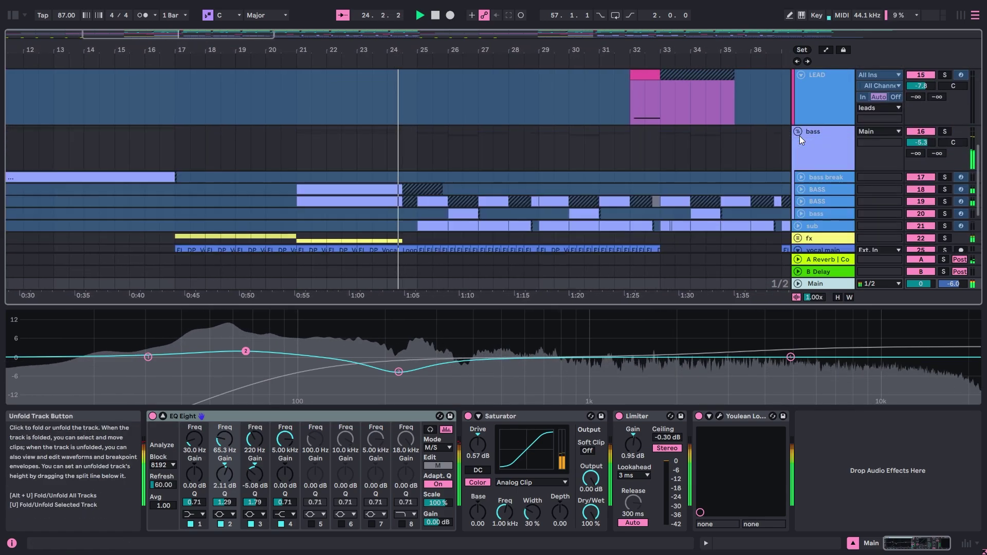
click(801, 201)
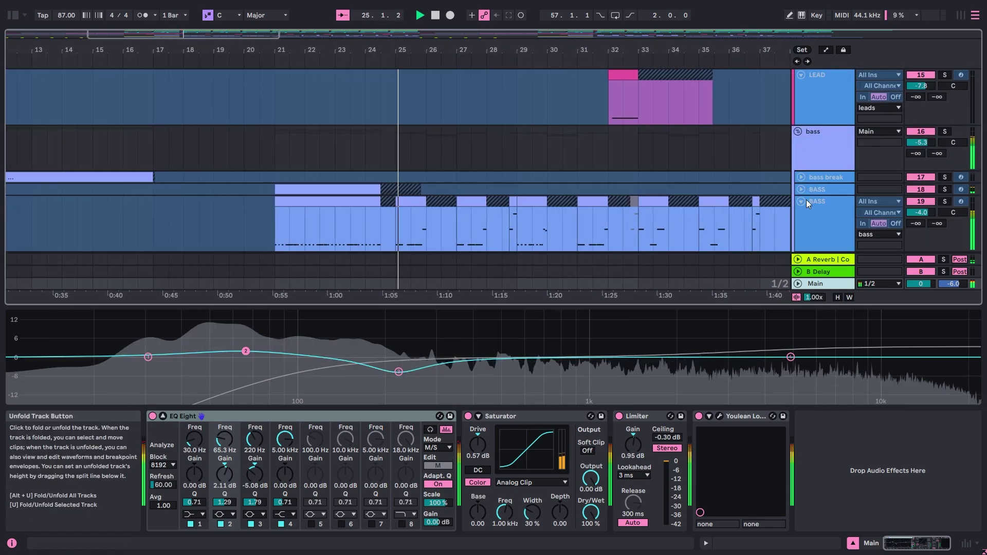
scroll(729, 176, down, 2)
click(801, 207)
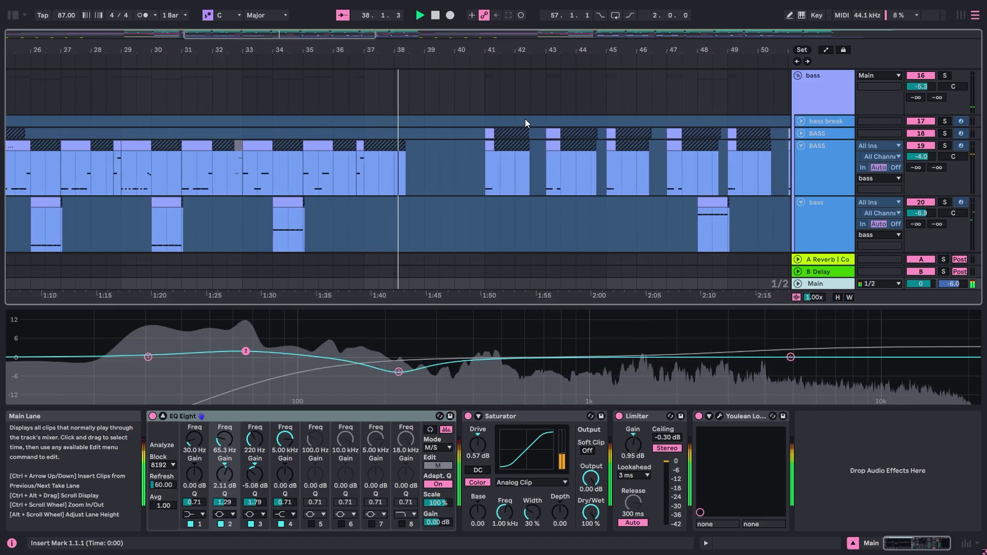
Examine the leads, bass and vocal tracks while the drop plays
scroll(525, 119, up, 5)
scroll(523, 124, up, 3)
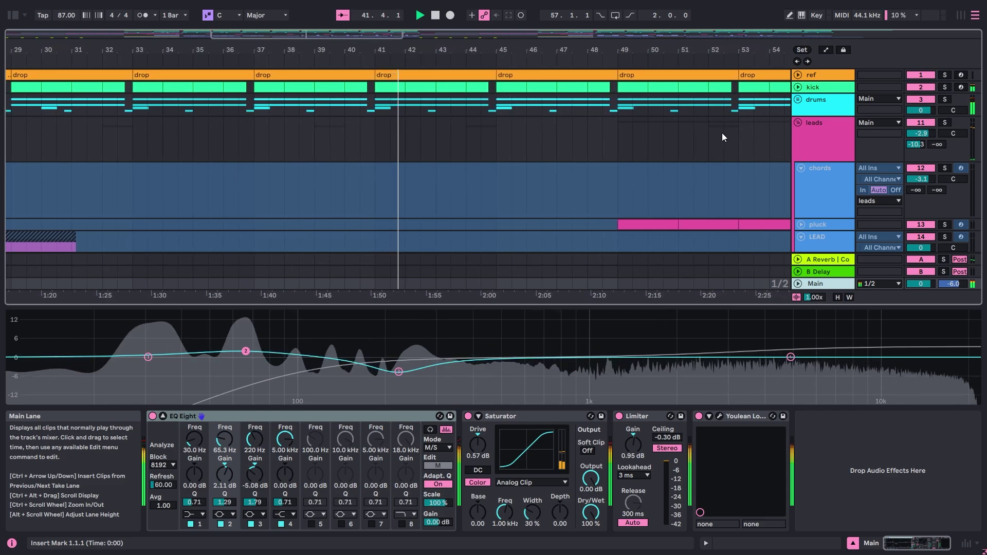
scroll(720, 134, down, 10)
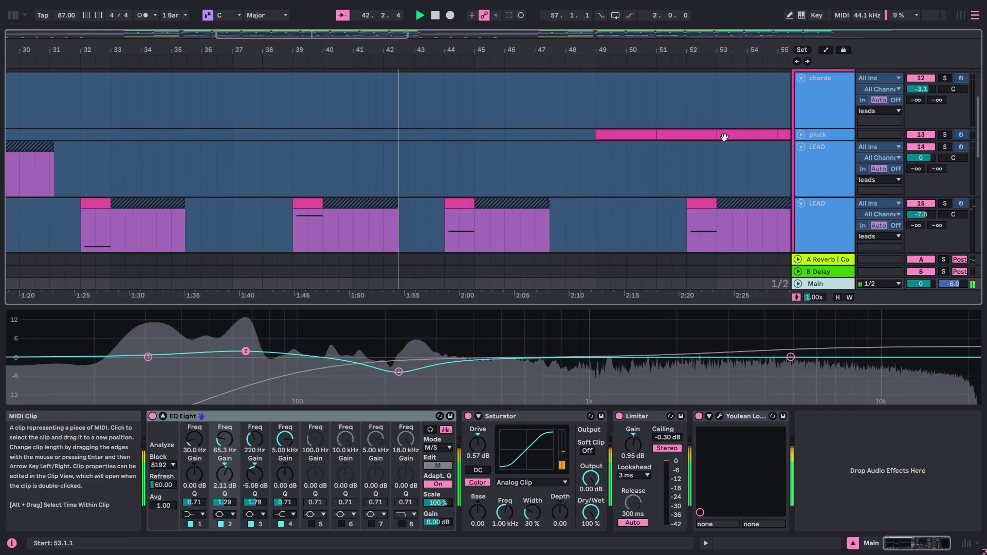
scroll(724, 134, down, 5)
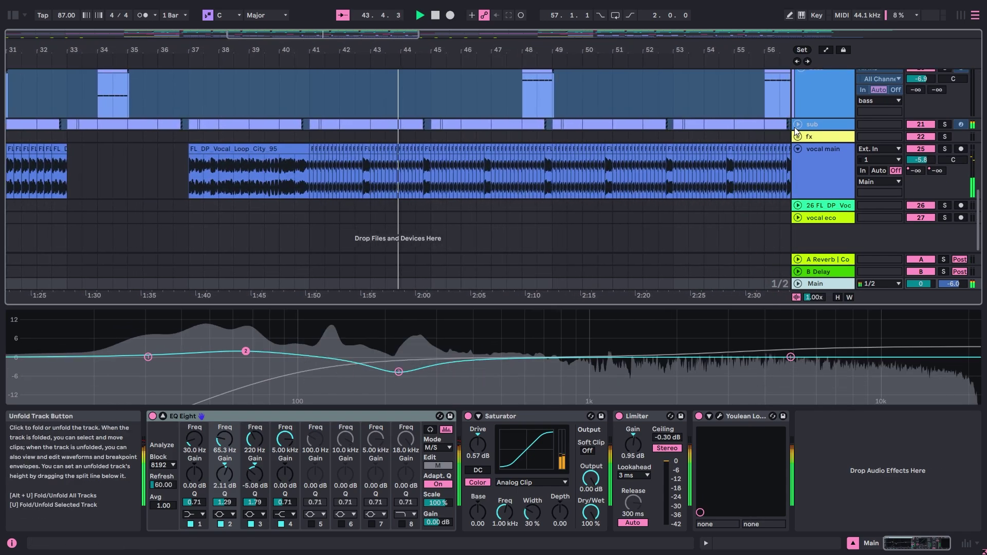
scroll(734, 164, up, 6)
scroll(730, 166, up, 8)
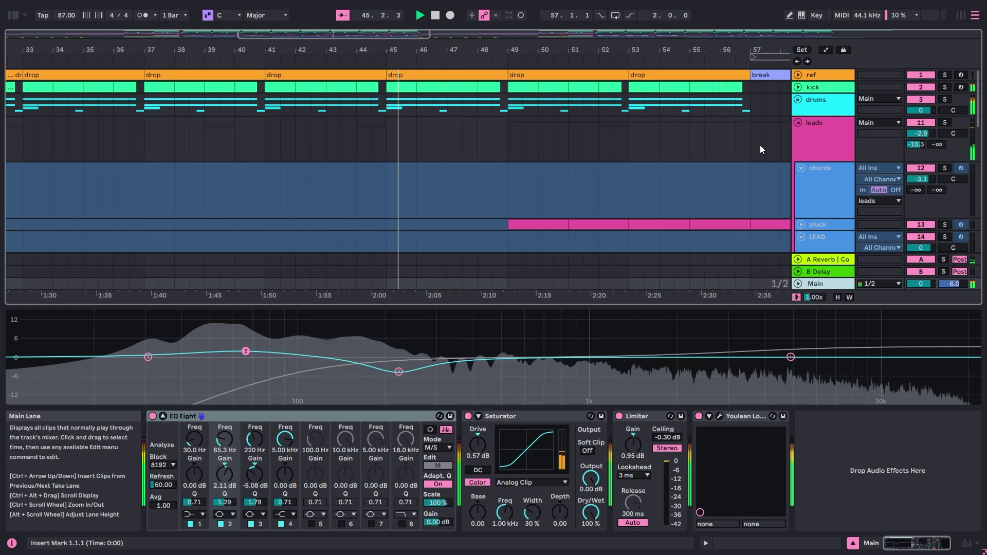
scroll(760, 146, down, 2)
scroll(759, 146, up, 2)
Fold the leads and bass groups and the vocal main track to fit all tracks in view
click(795, 123)
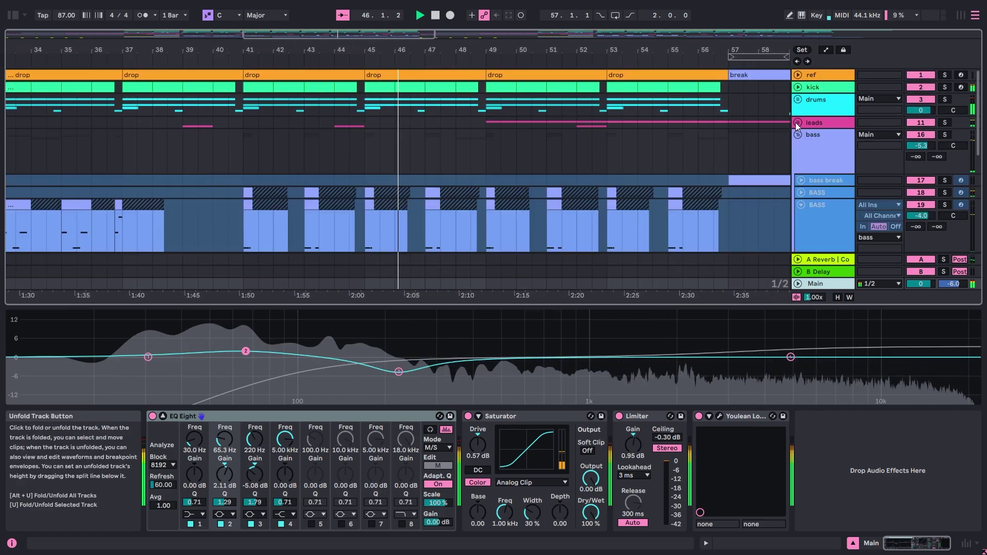
click(795, 134)
click(797, 147)
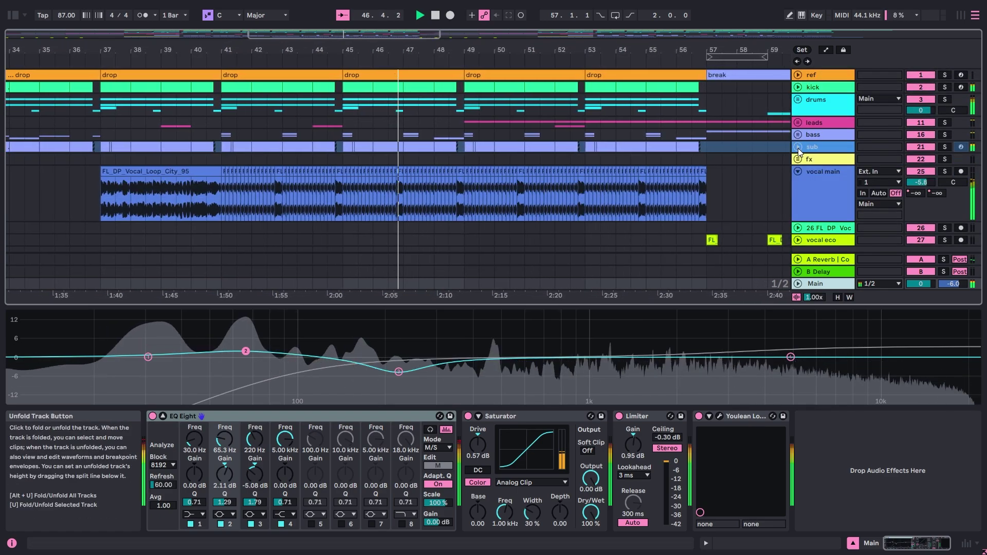
click(798, 171)
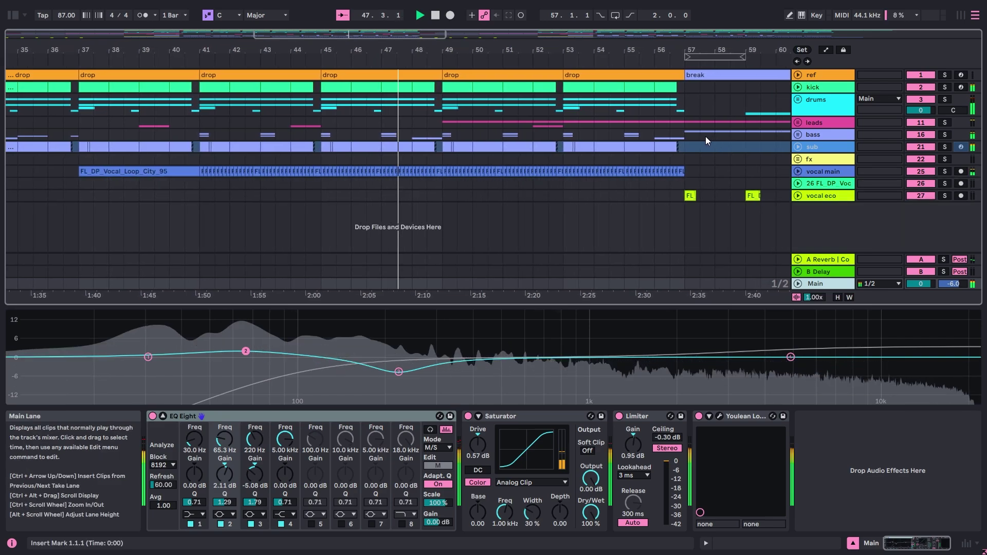